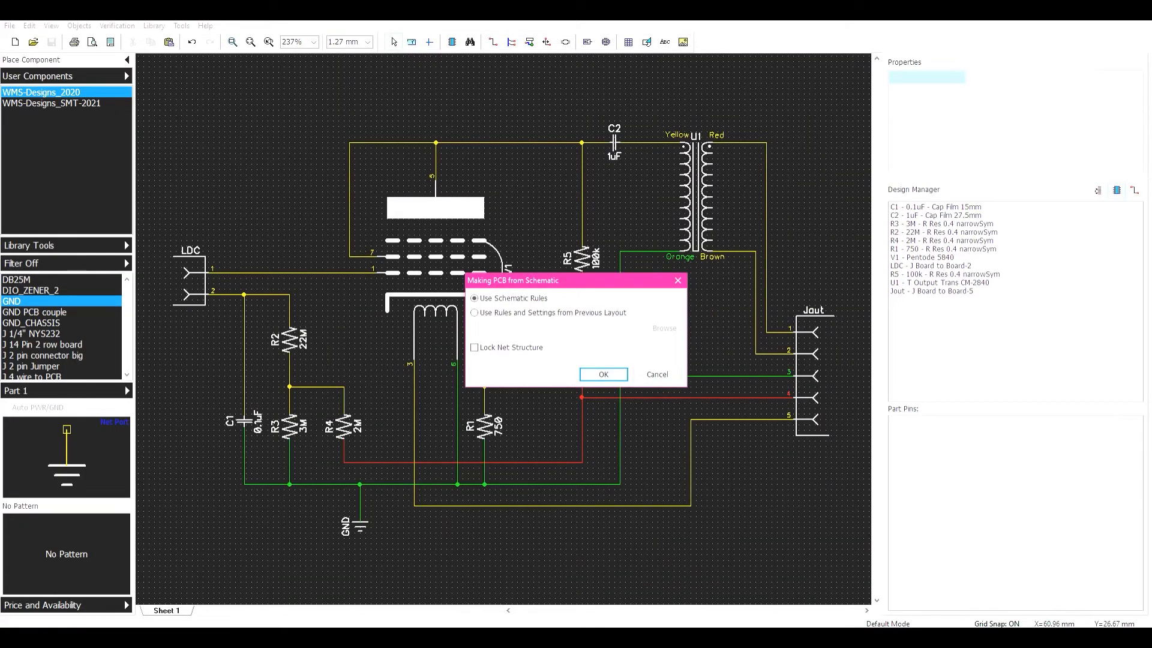
- Create the PCB layout from the schematic using the schematic rules, and run Arrange Components on the parts
click(603, 374)
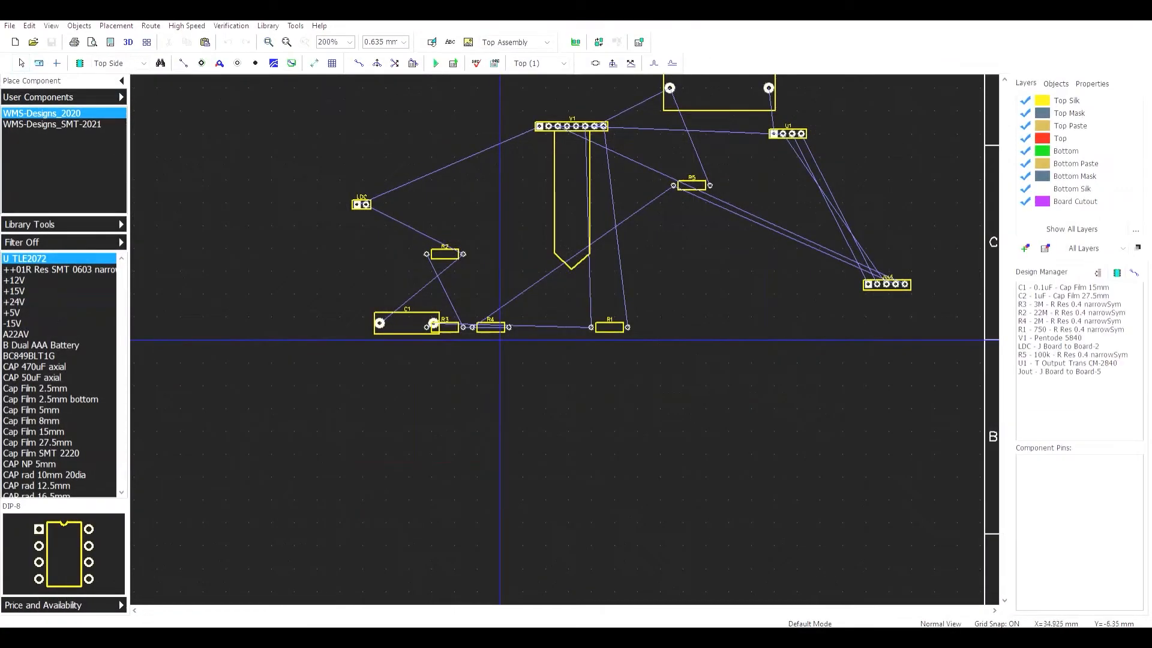
click(304, 42)
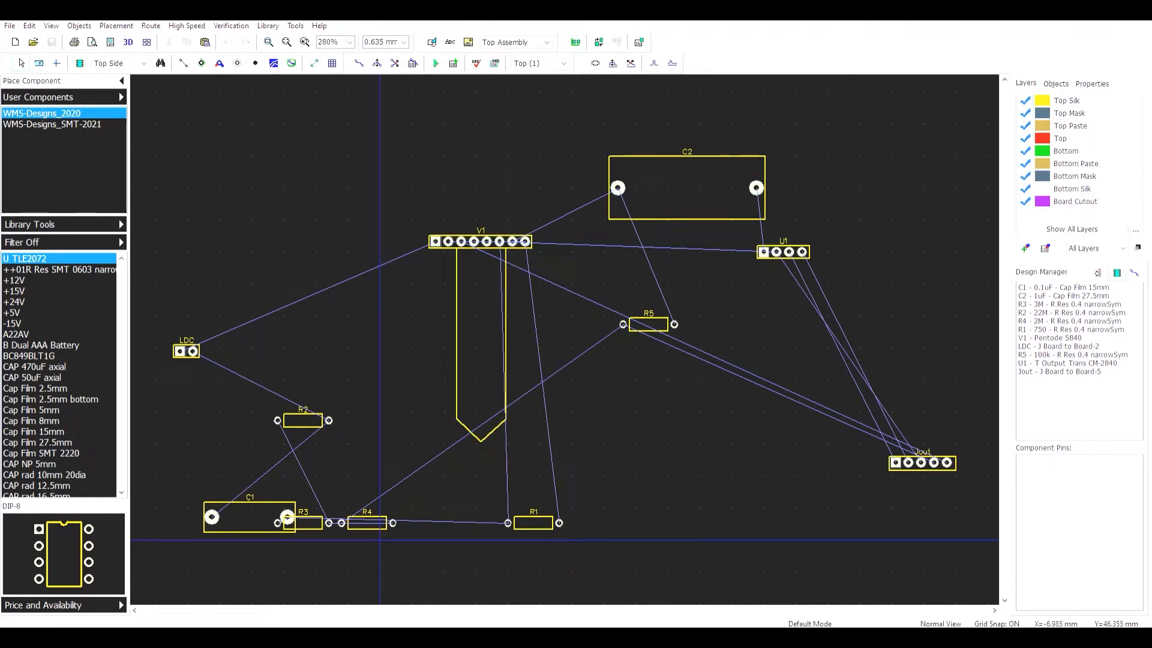
click(116, 25)
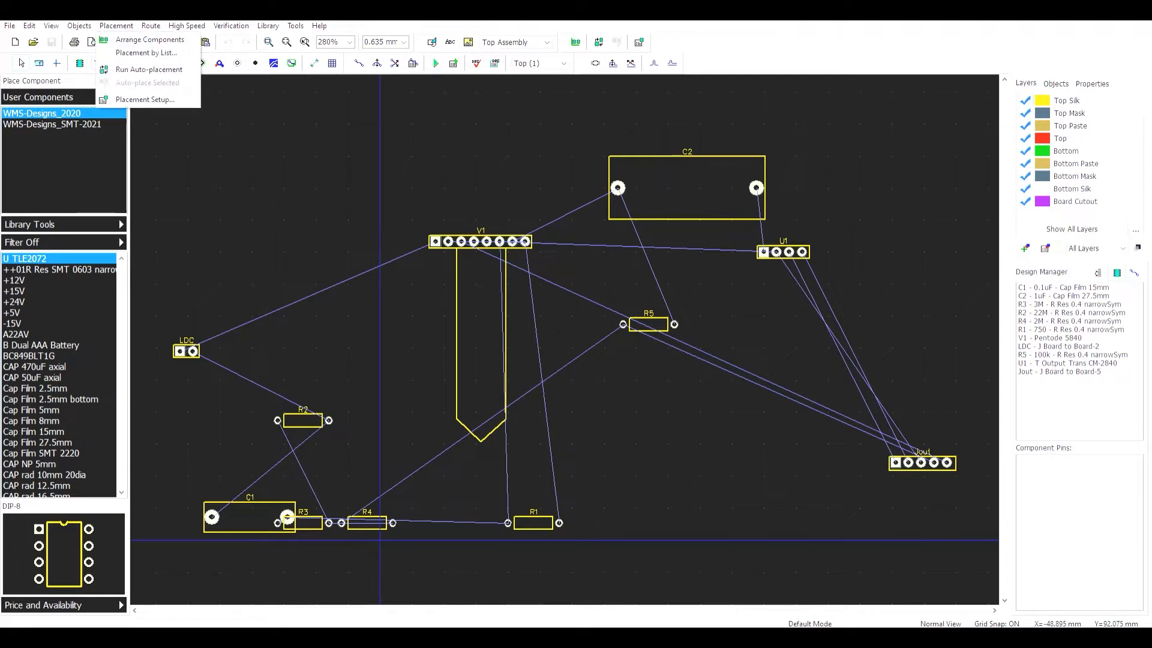
key(Return)
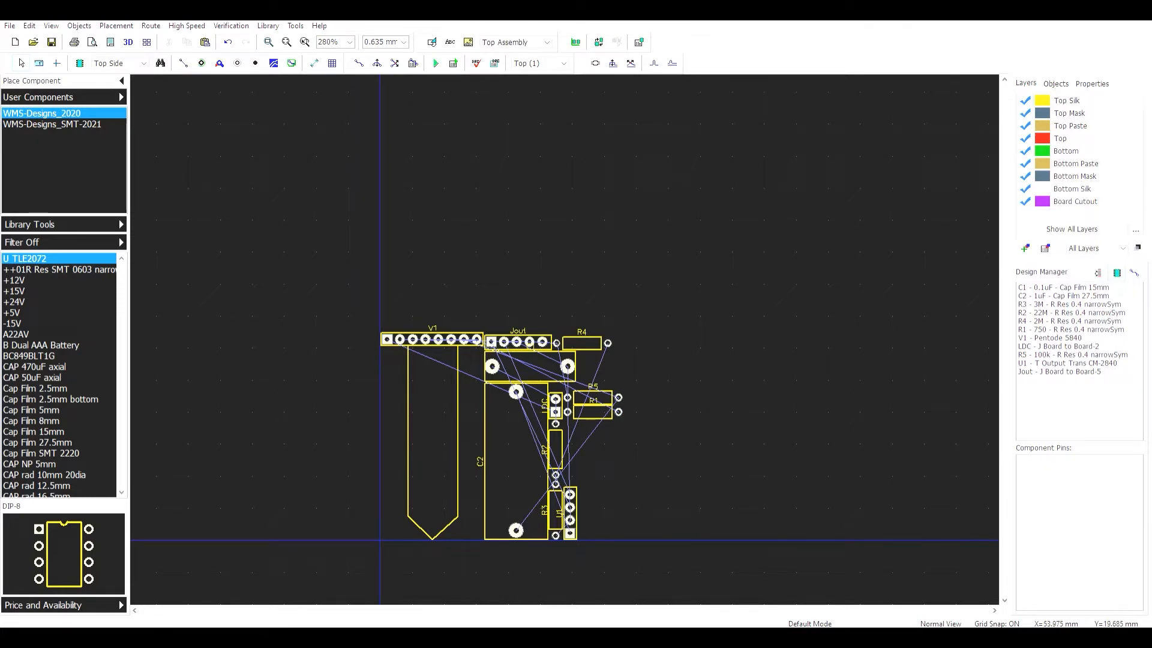
- Move all the arranged components as one group to the upper right, leaving the area around the origin free
drag(375, 310, 647, 555)
drag(502, 514, 845, 289)
click(709, 408)
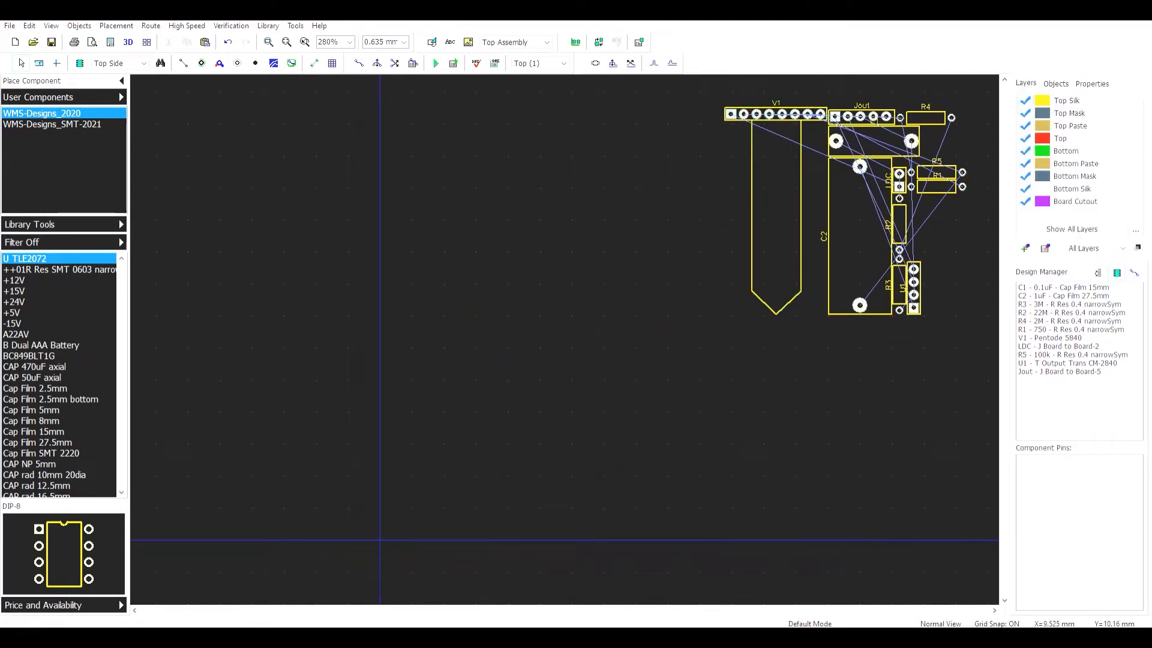
click(134, 610)
click(134, 610)
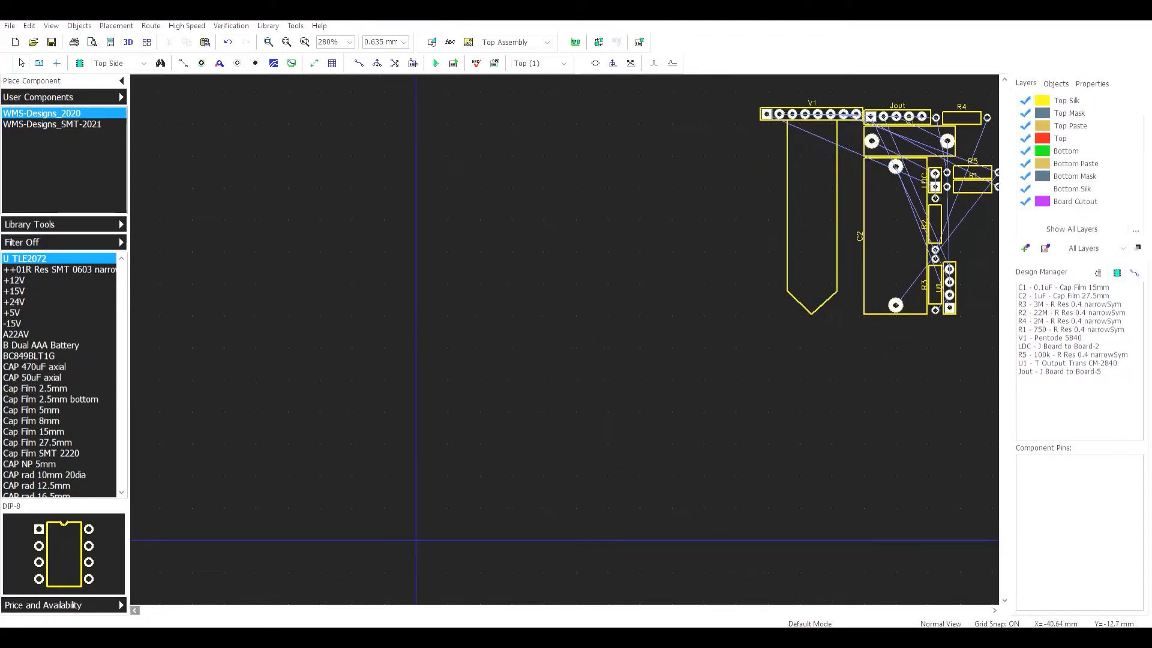
click(134, 610)
click(135, 610)
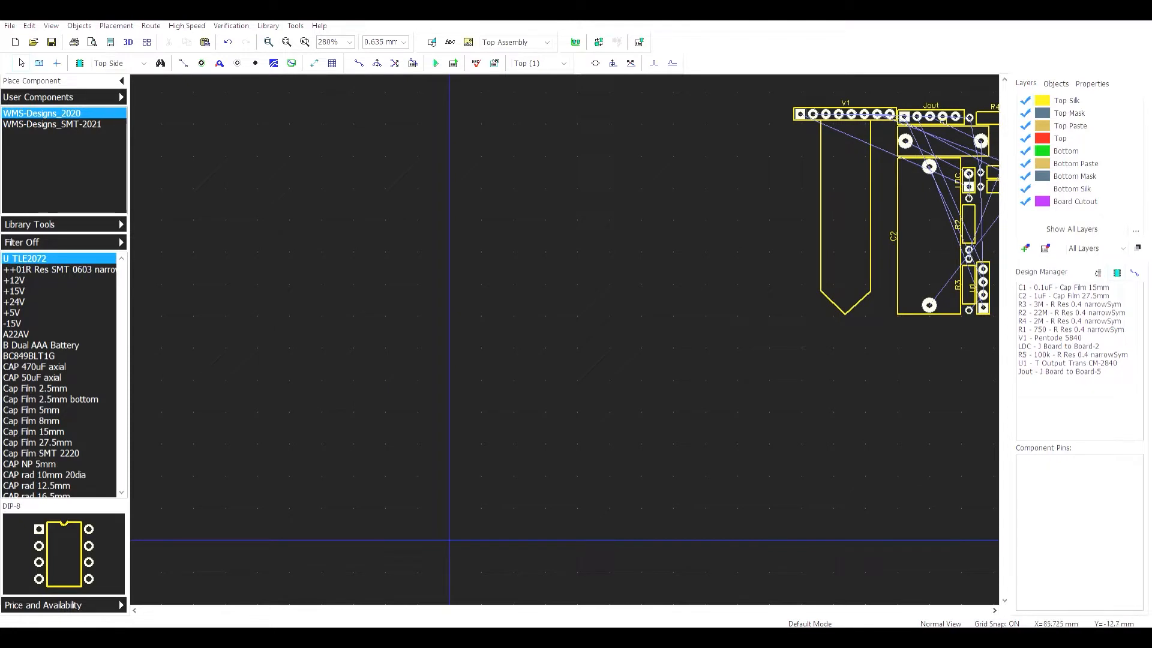
click(994, 610)
click(994, 610)
click(994, 610)
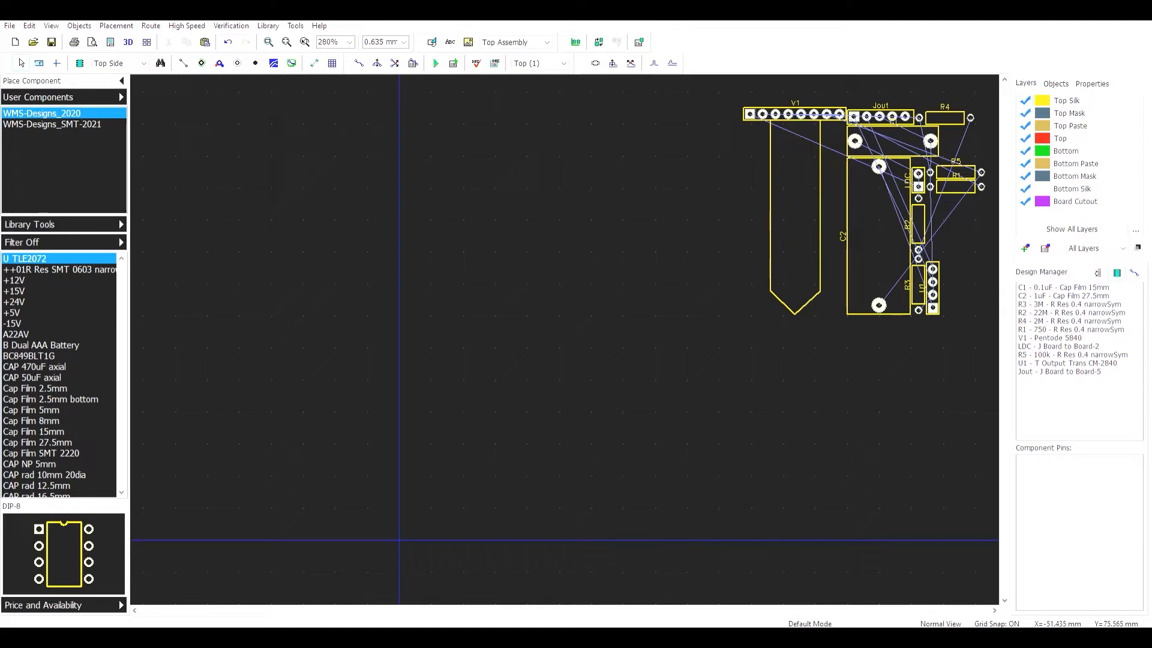
- Link TubeMicSchematic from the A212\Kits\2022 folder as the related schematic in the layout information
click(10, 26)
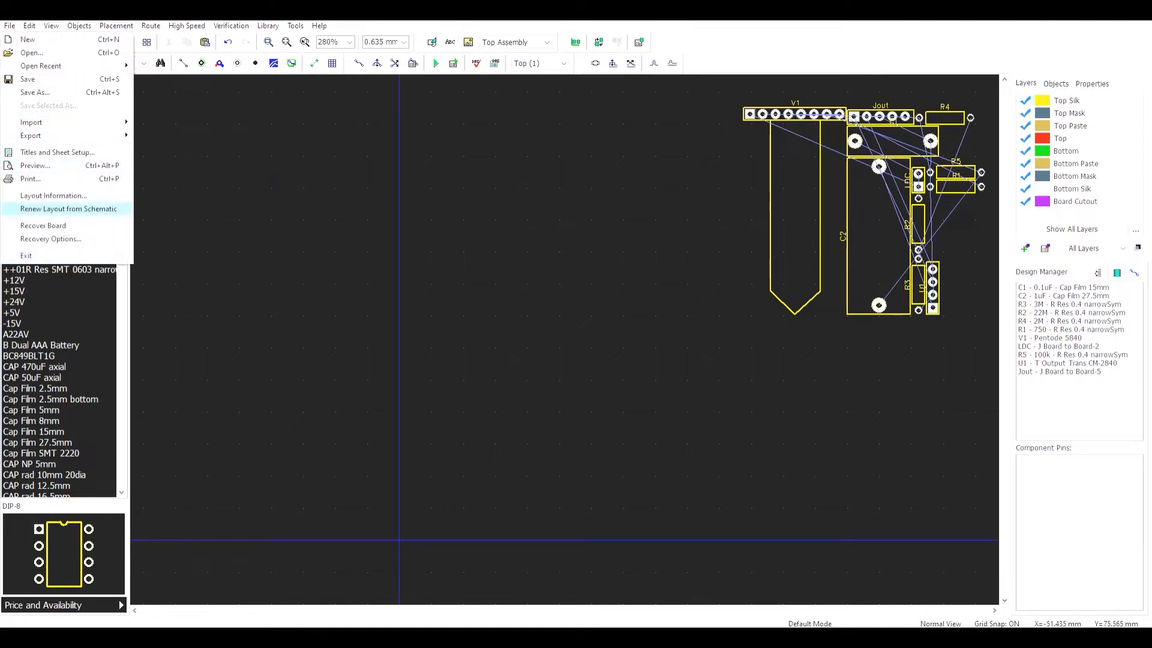
click(53, 196)
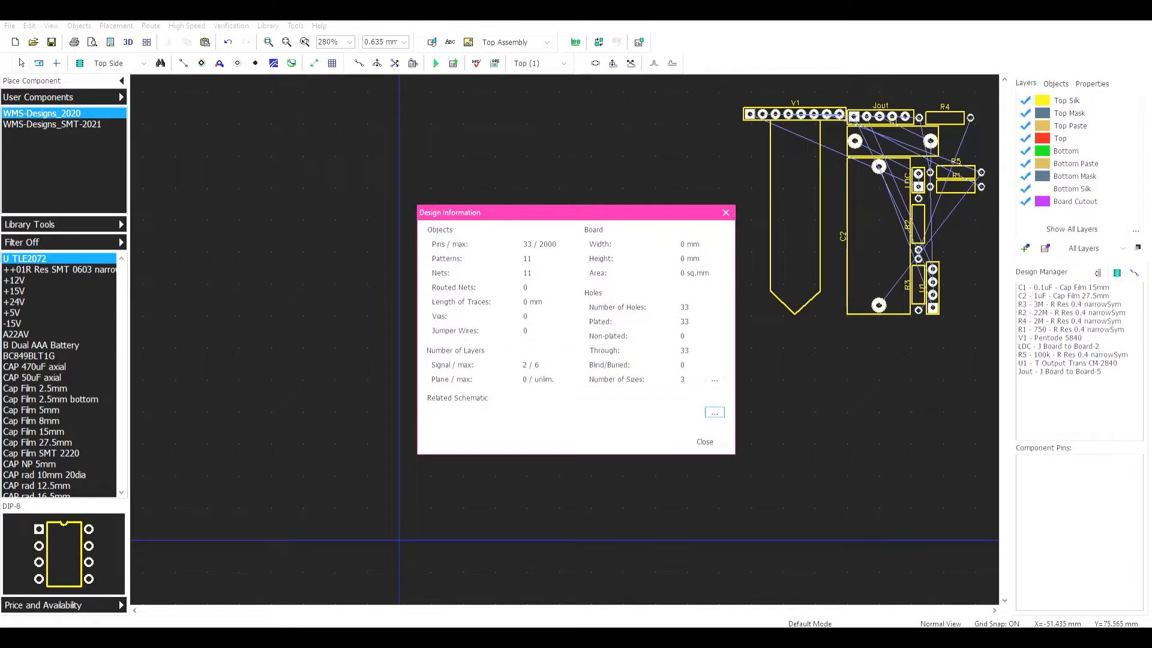
click(714, 414)
click(338, 249)
double_click(397, 280)
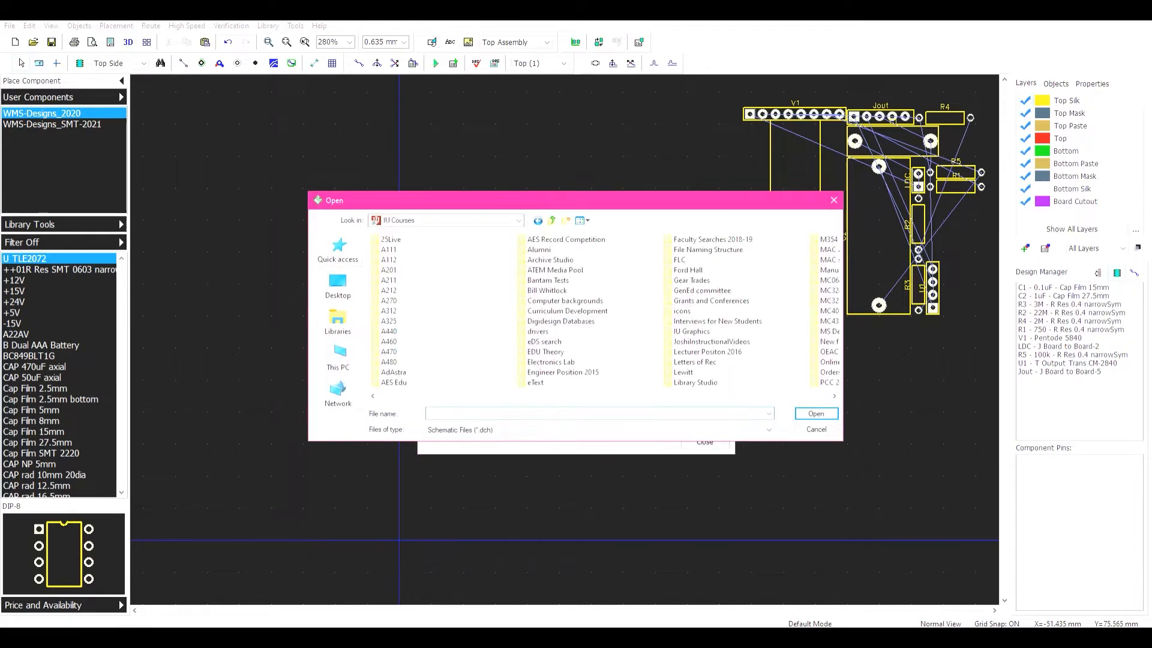
double_click(388, 290)
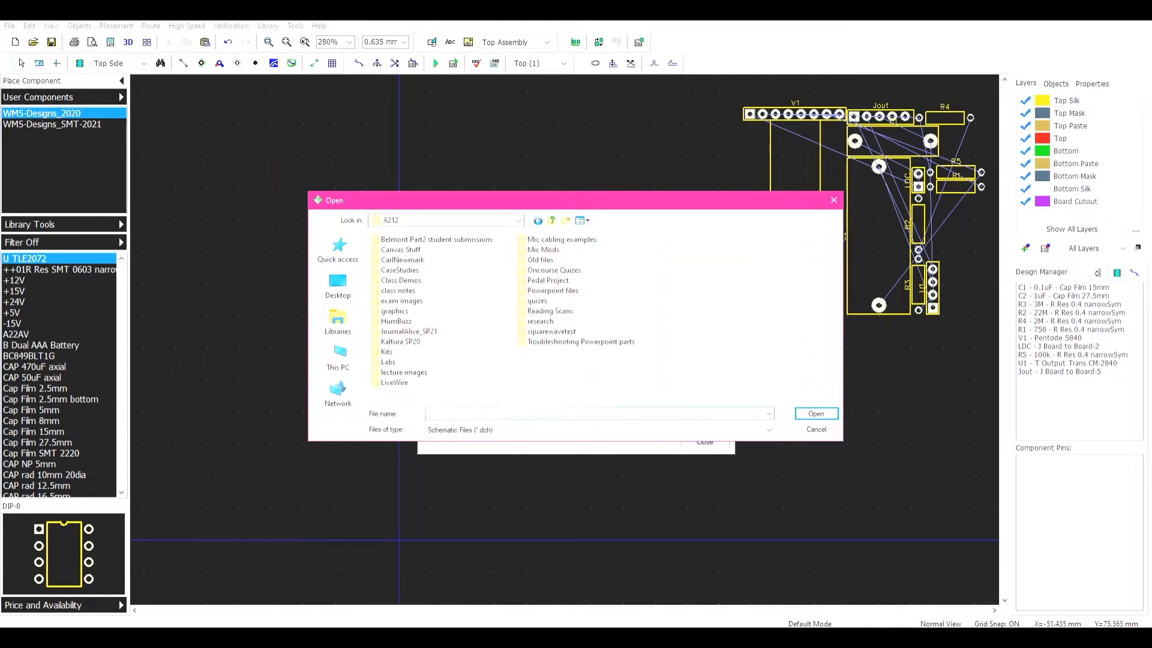
double_click(387, 352)
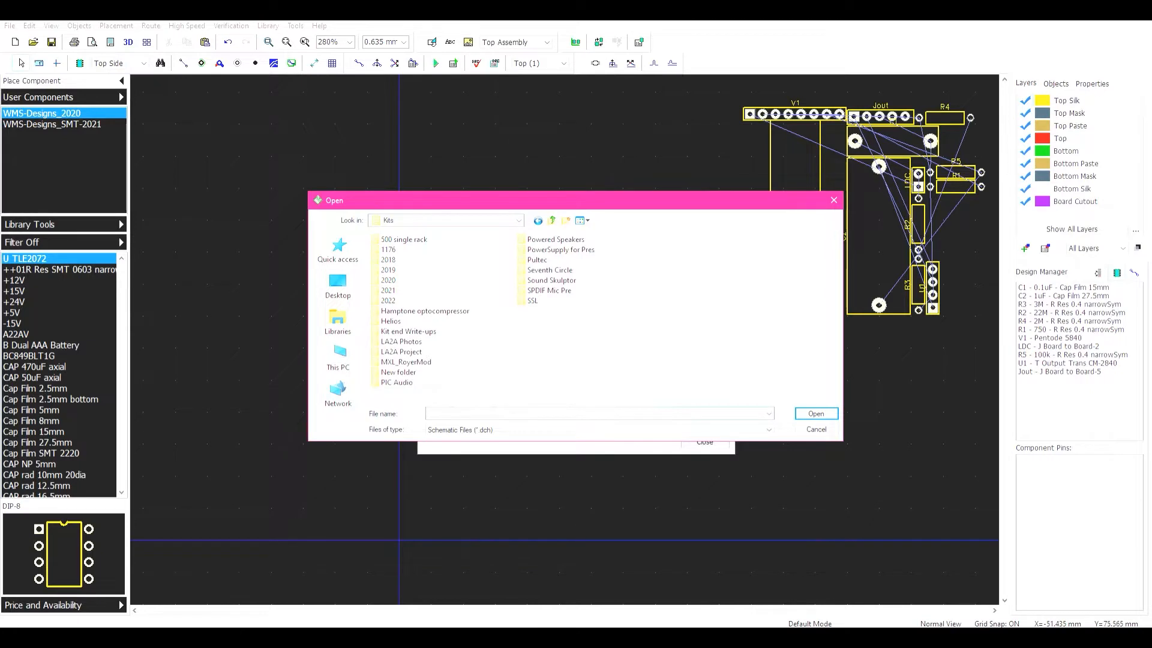
double_click(406, 361)
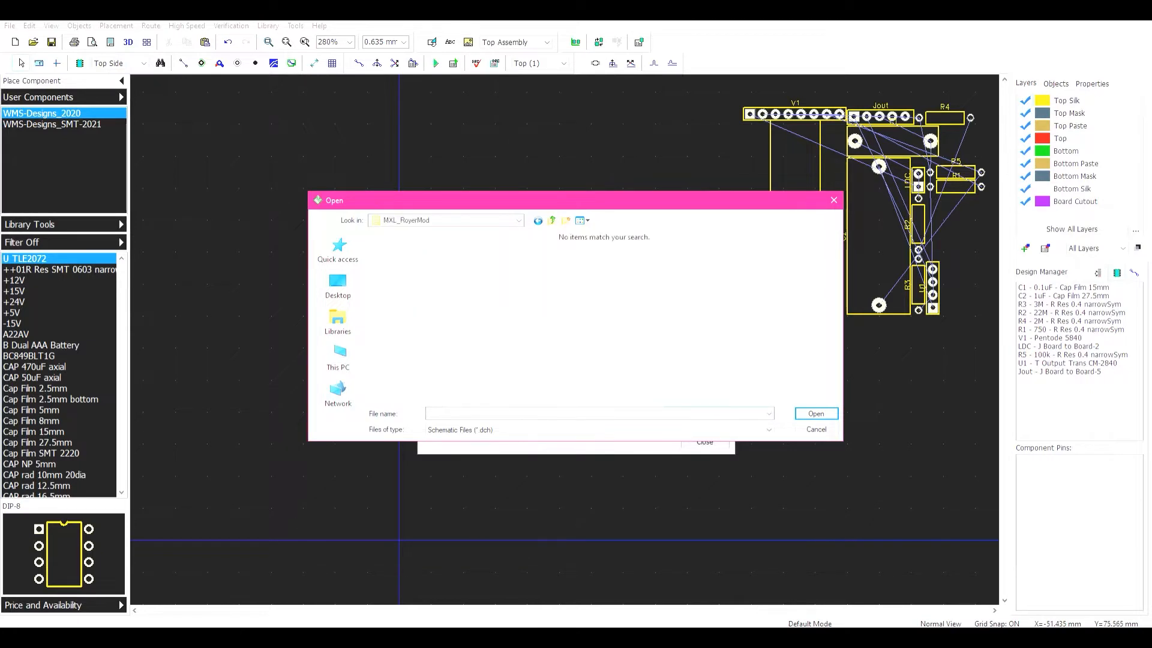
key(BackSpace)
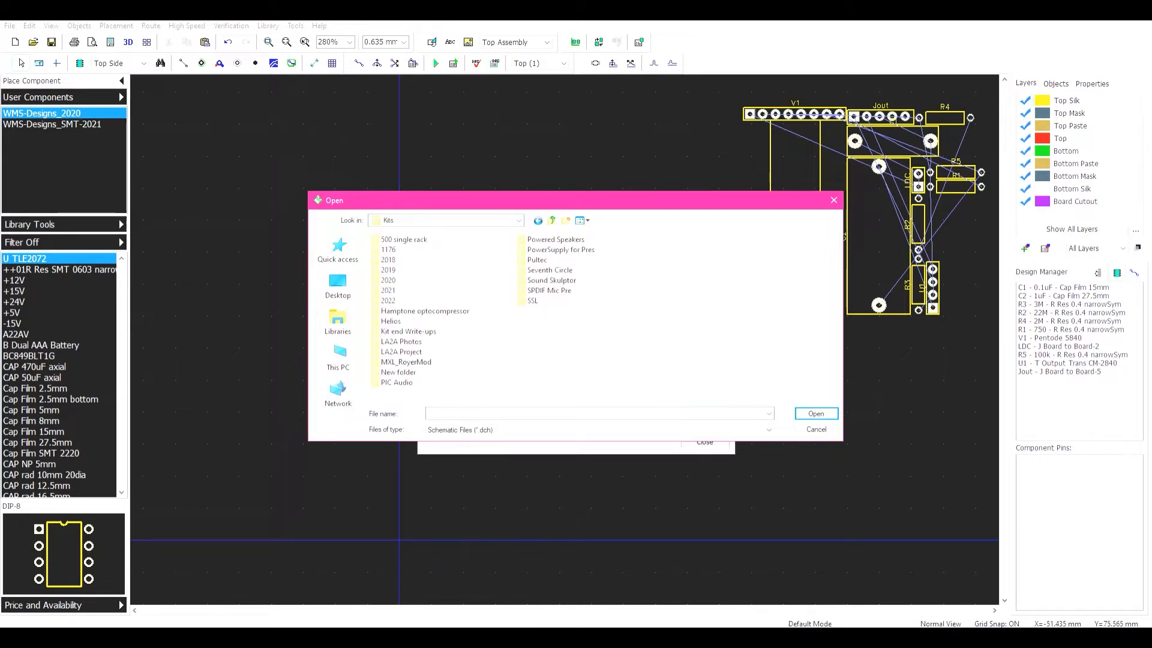
double_click(388, 300)
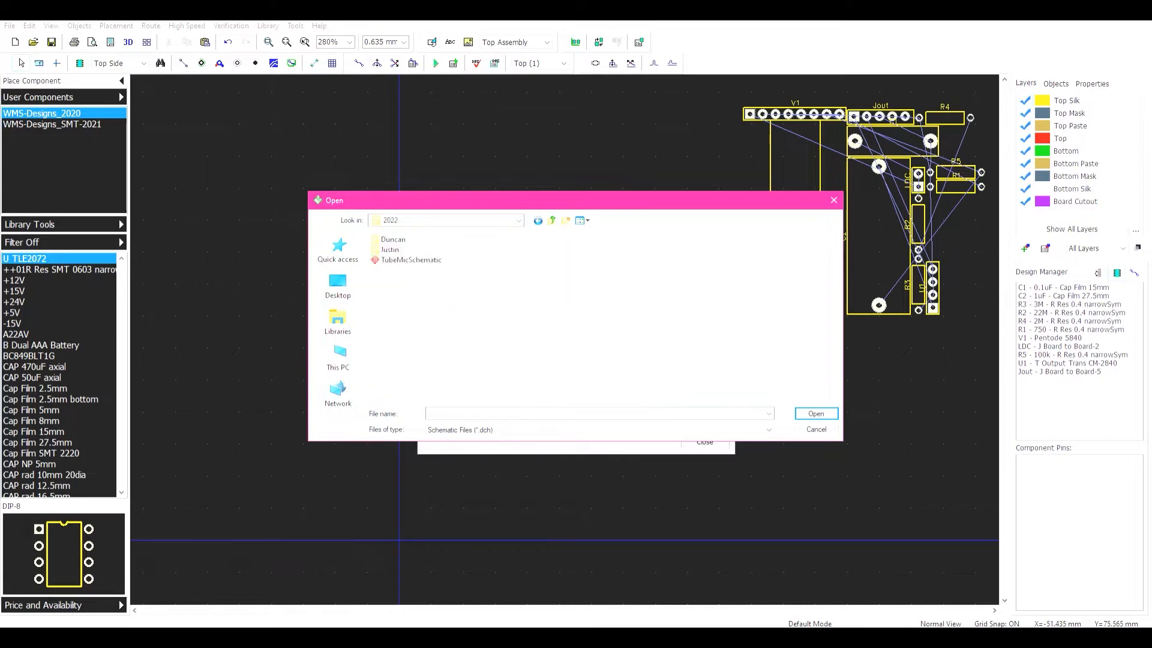
click(411, 260)
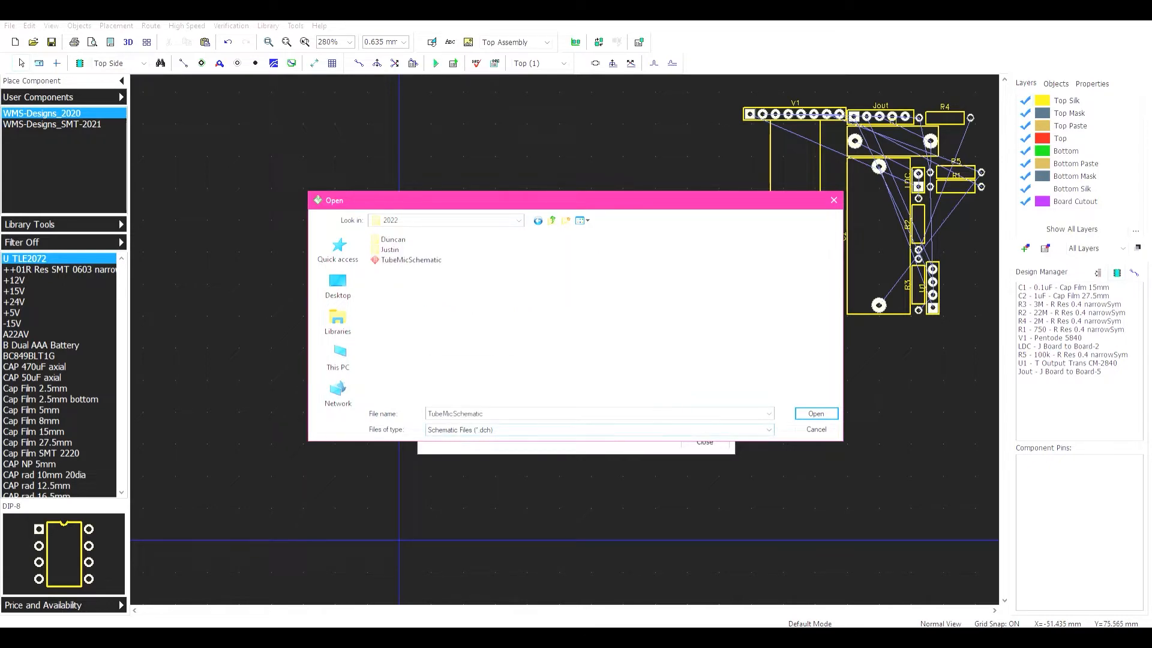
key(Return)
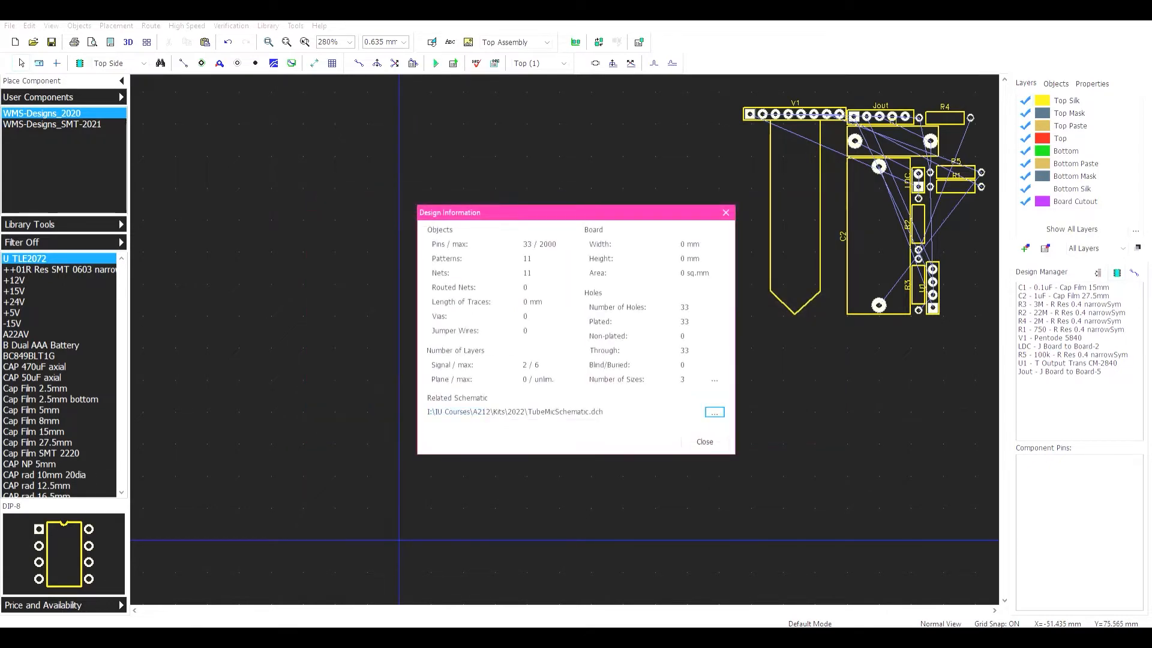
click(704, 442)
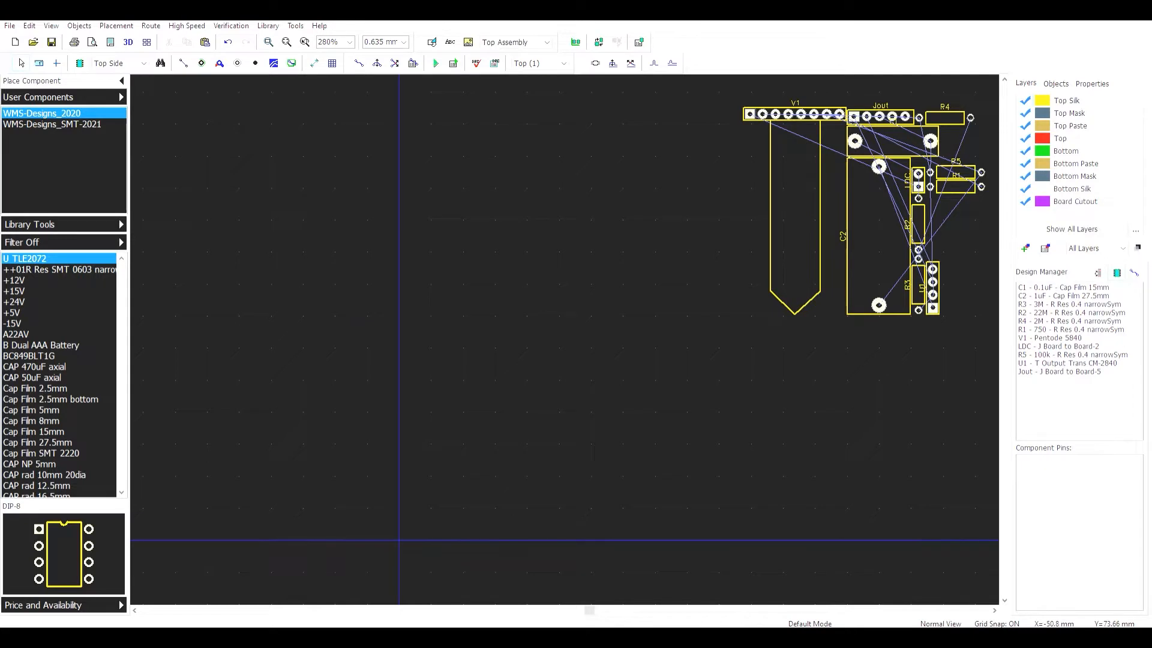
- Check the related schematic path in the layout information and renew the layout from the related schematic
click(9, 25)
click(53, 195)
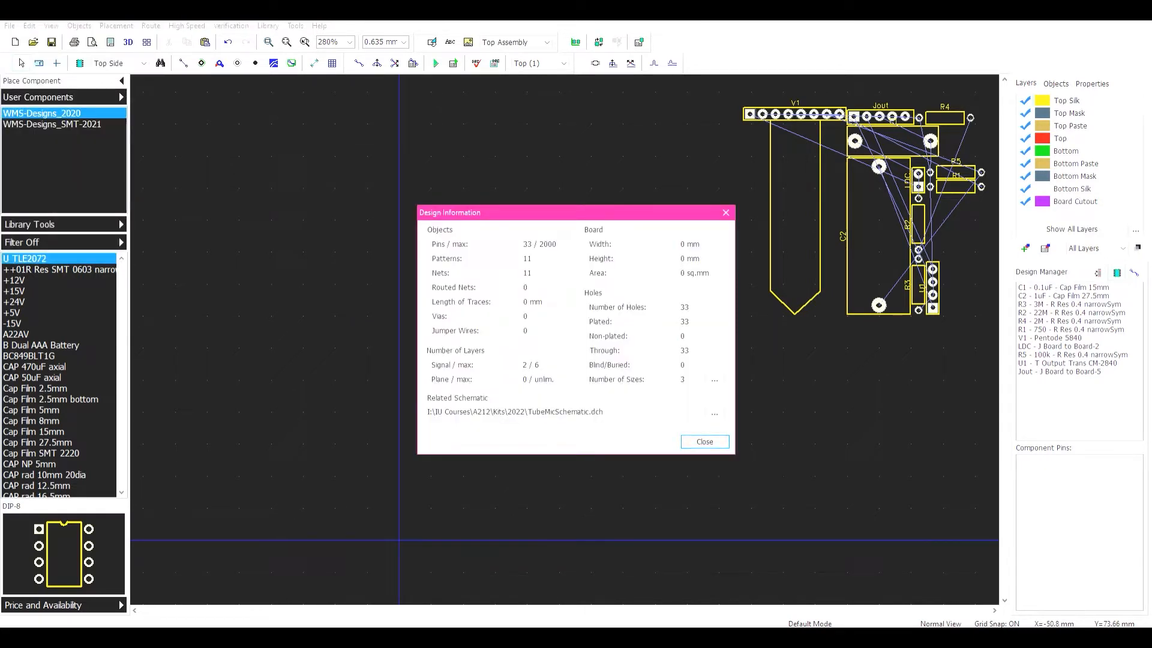
click(704, 441)
click(9, 25)
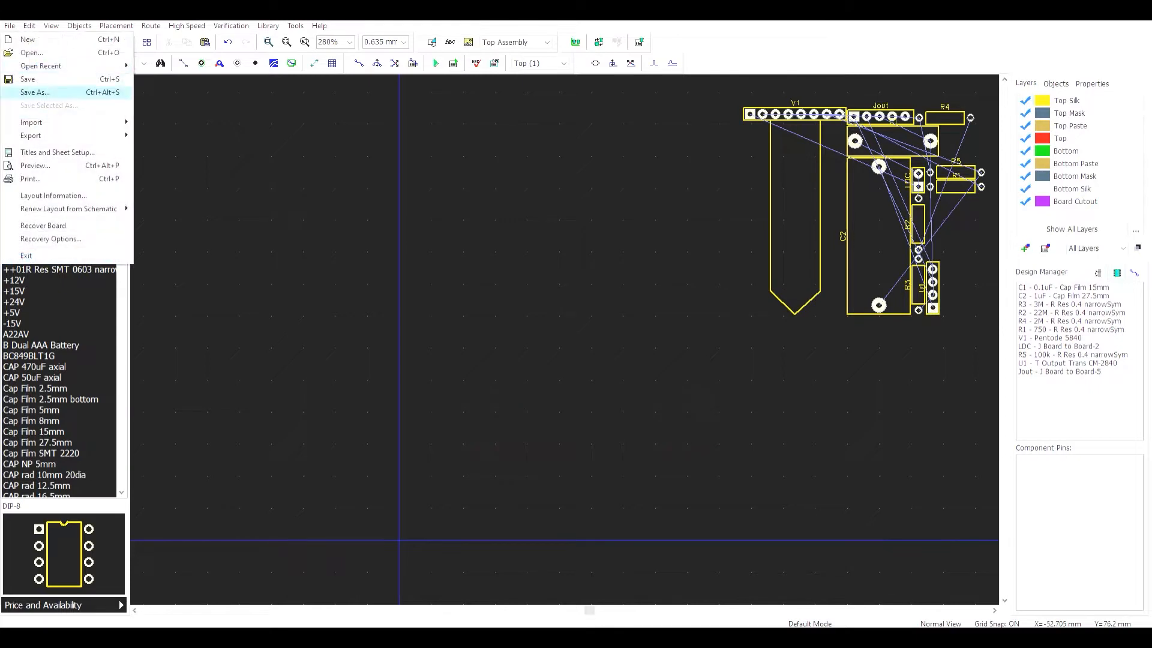
mouse_move(68, 209)
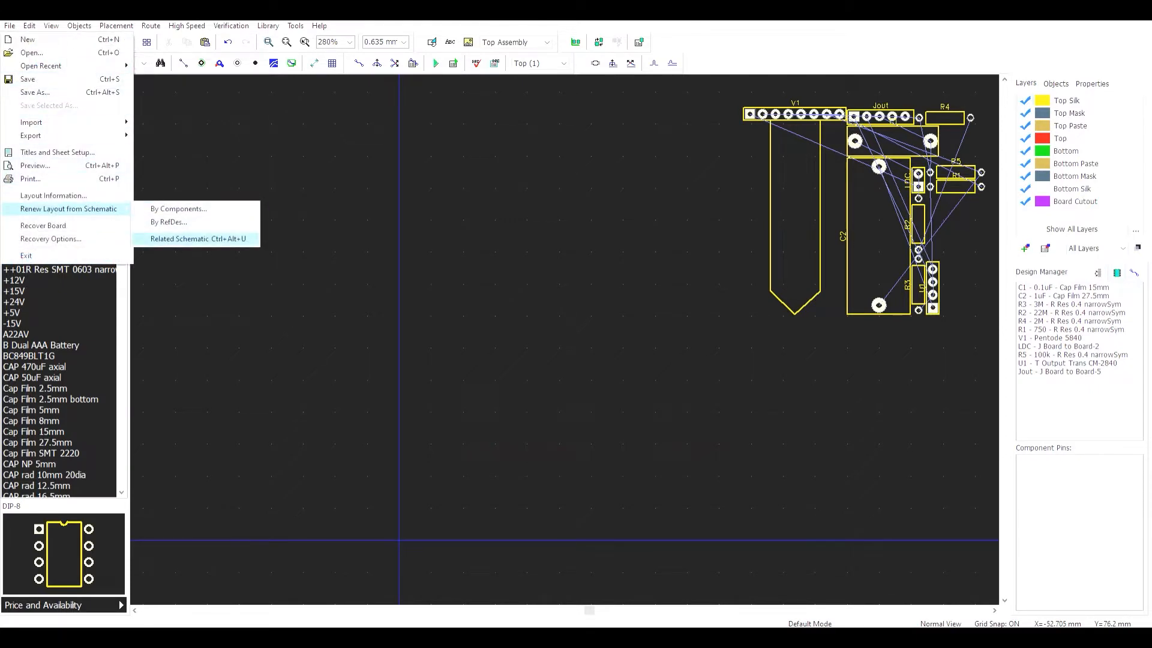
click(198, 239)
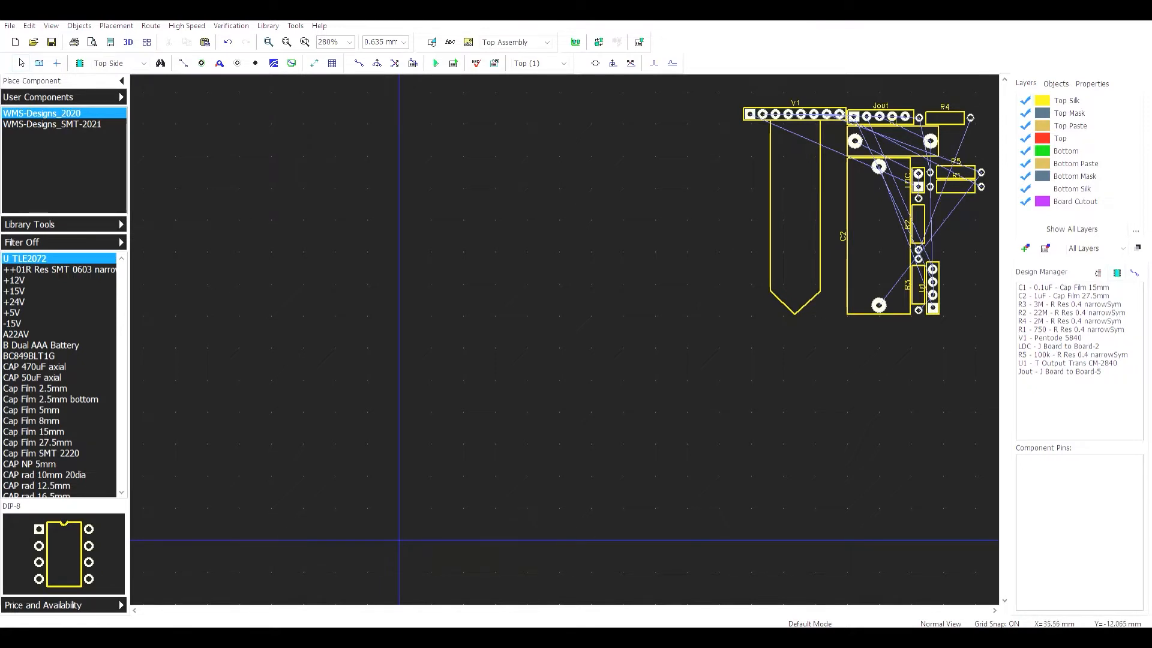
- Place a four-corner board outline about 53 mm wide and 63 mm tall, with its lower edge along the horizontal origin line
click(134, 610)
click(134, 610)
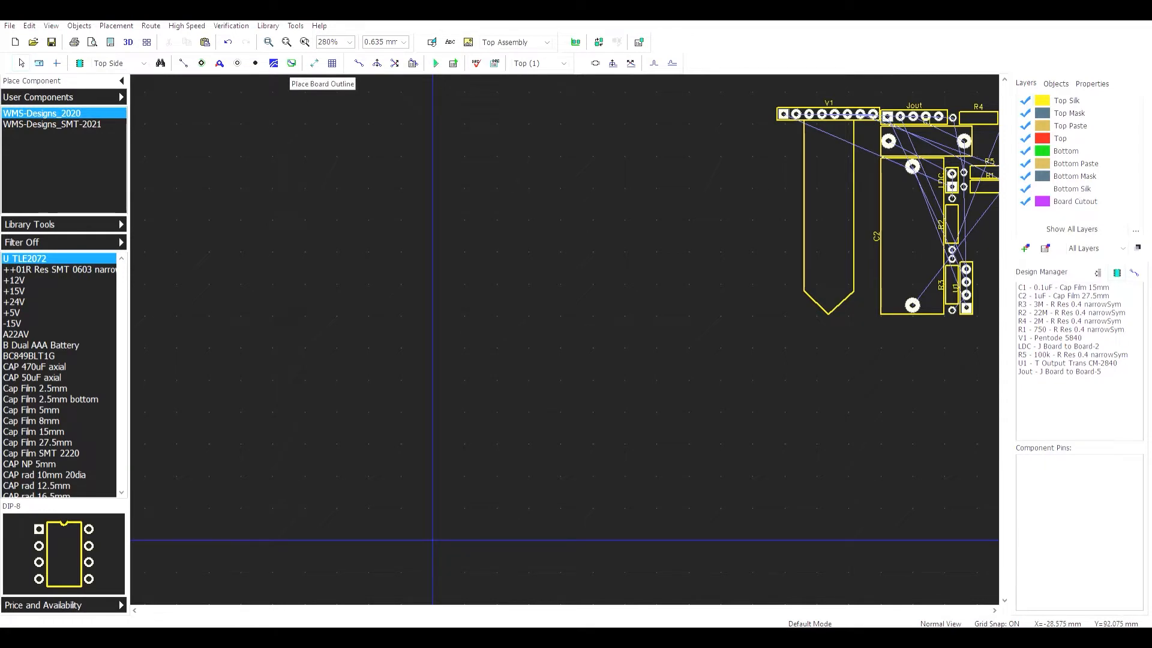
click(292, 63)
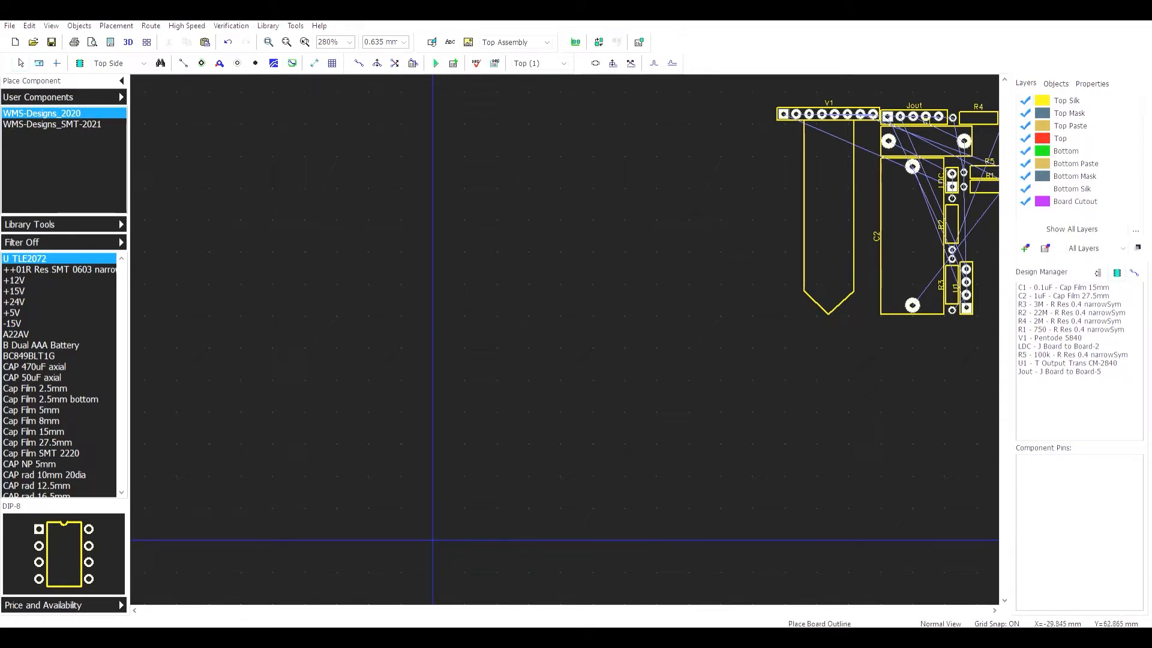
click(304, 224)
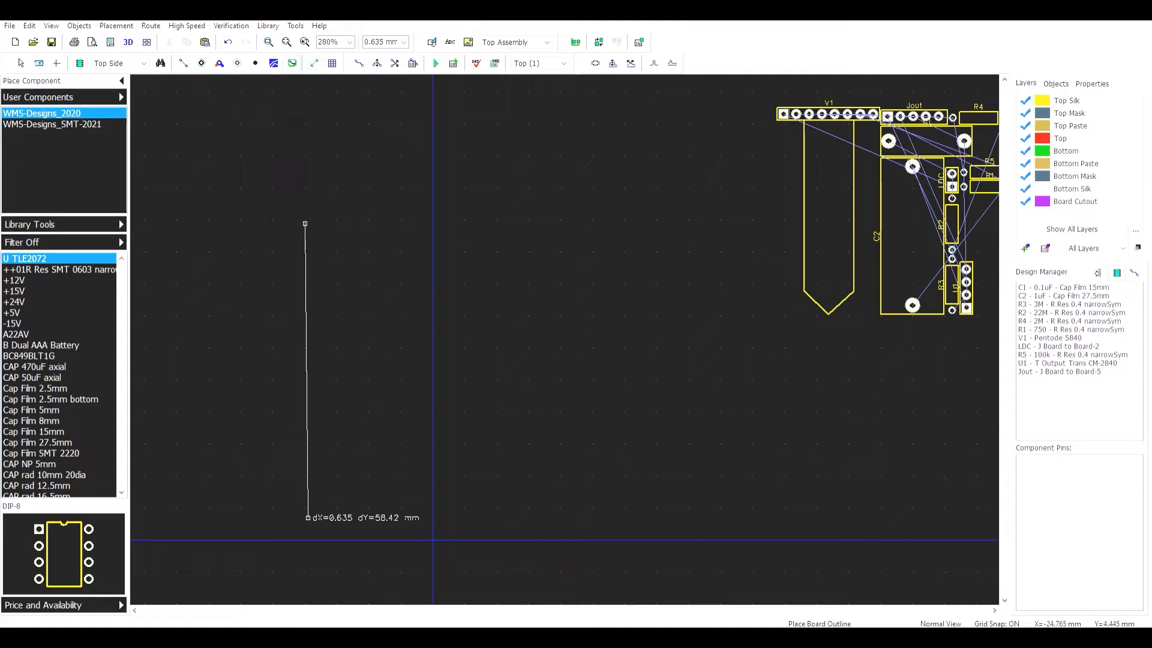
click(305, 540)
click(567, 543)
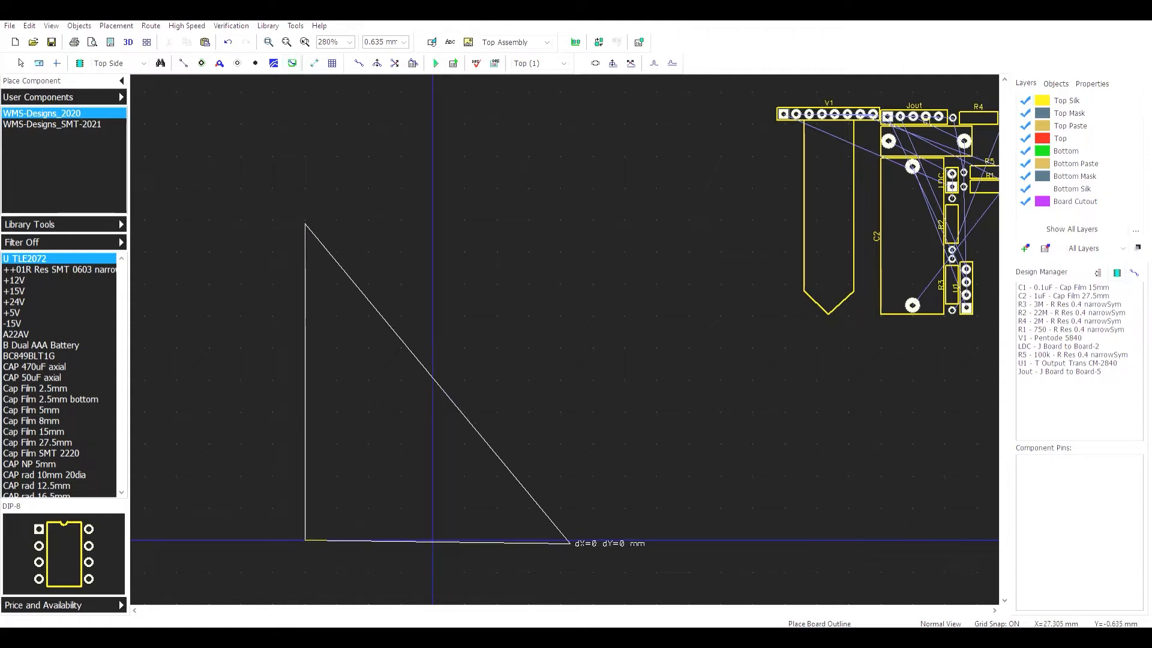
click(567, 220)
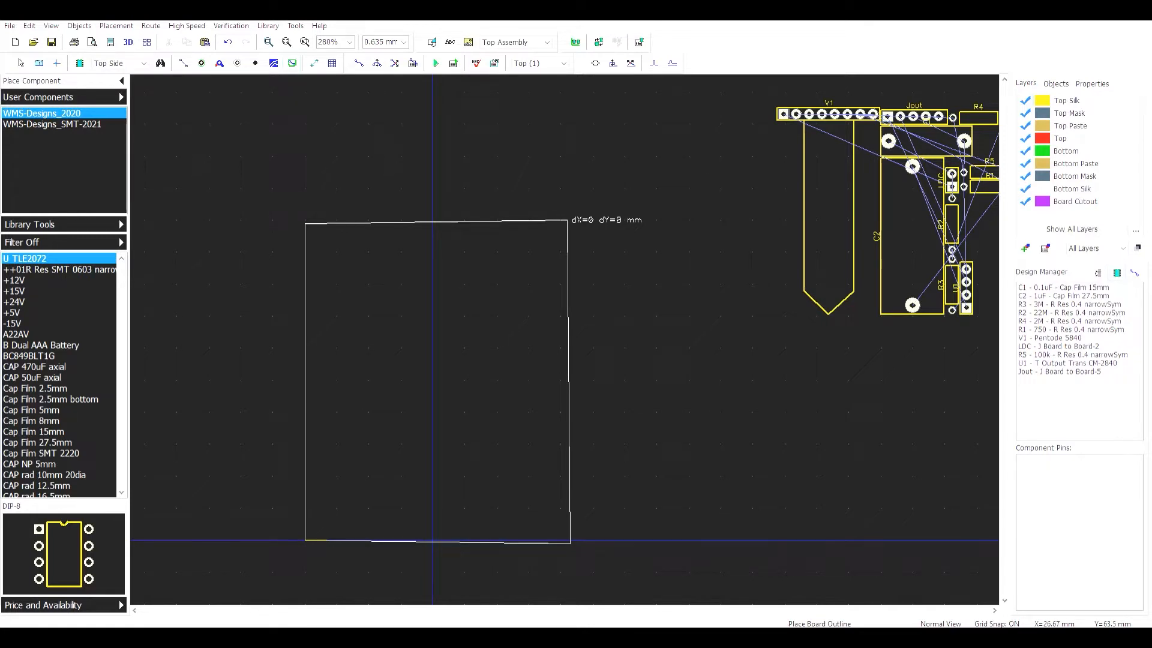
key(Return)
key(Escape)
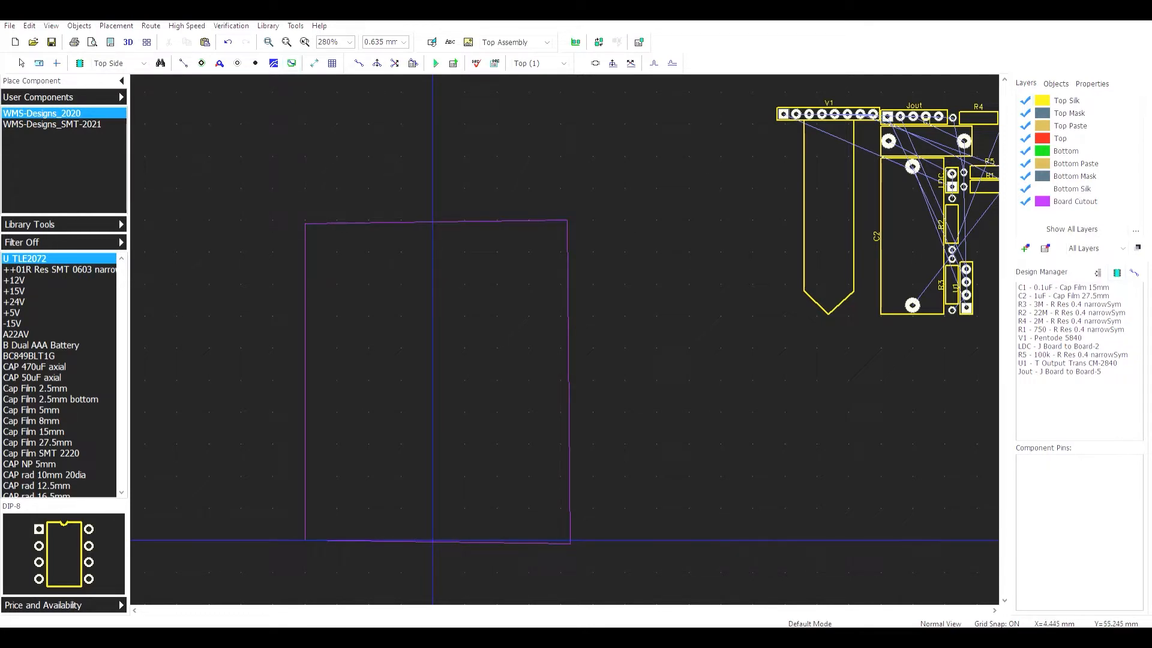
- Open the board outline's point settings and switch the units from millimetres to inches
click(331, 222)
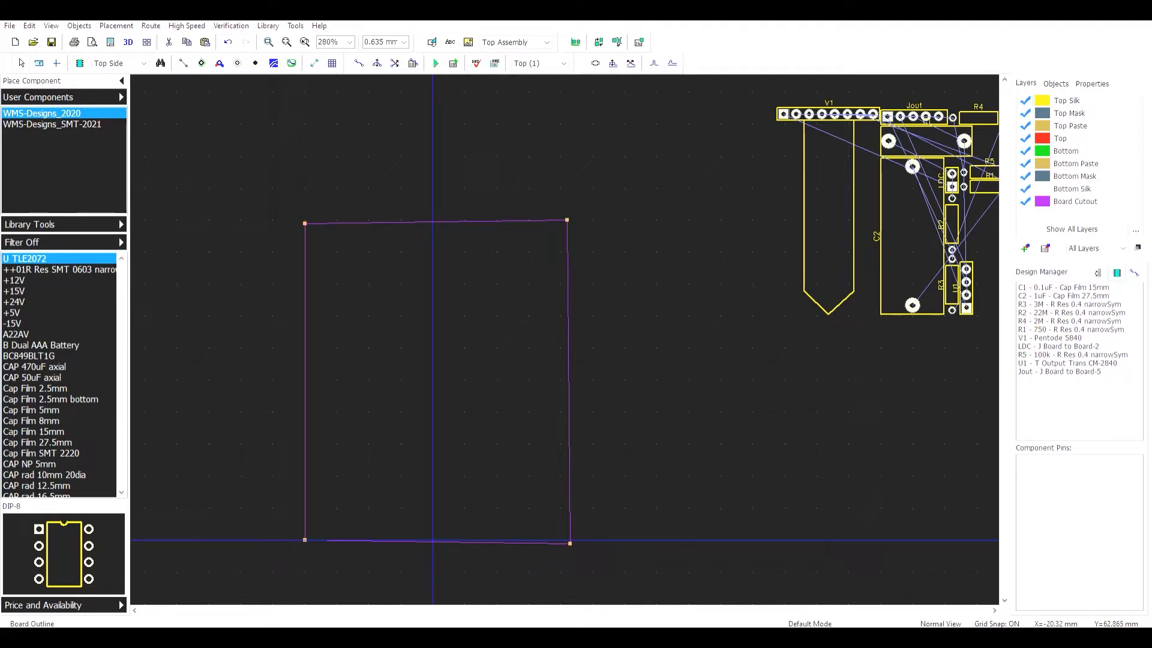
right_click(331, 221)
click(373, 311)
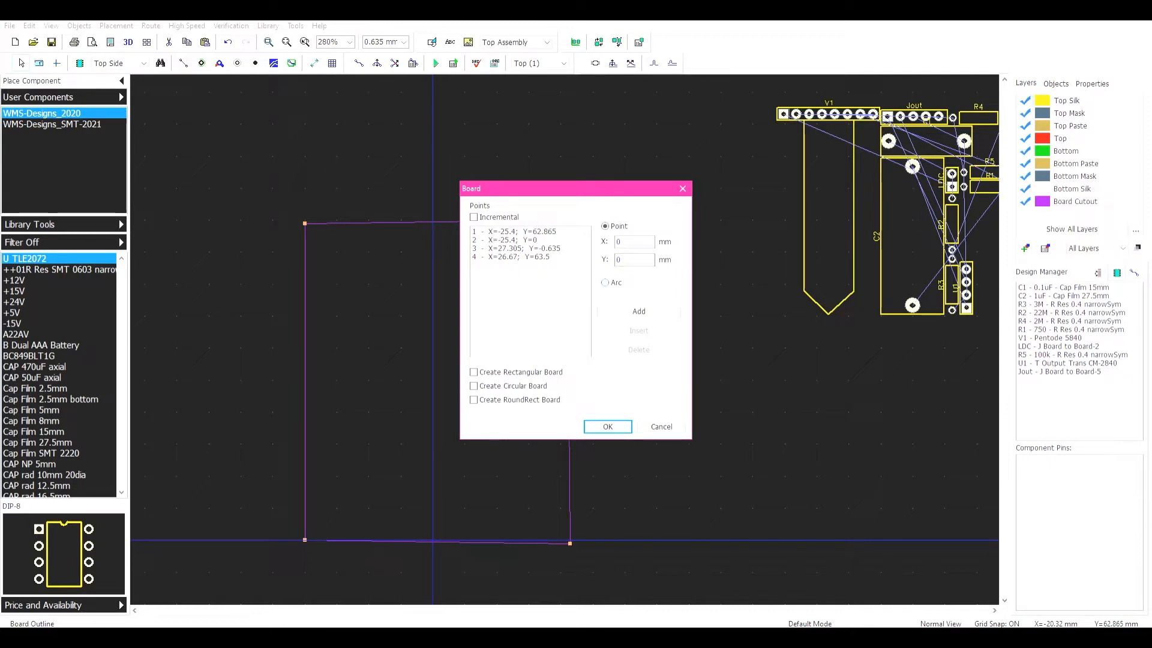
key(shift+u)
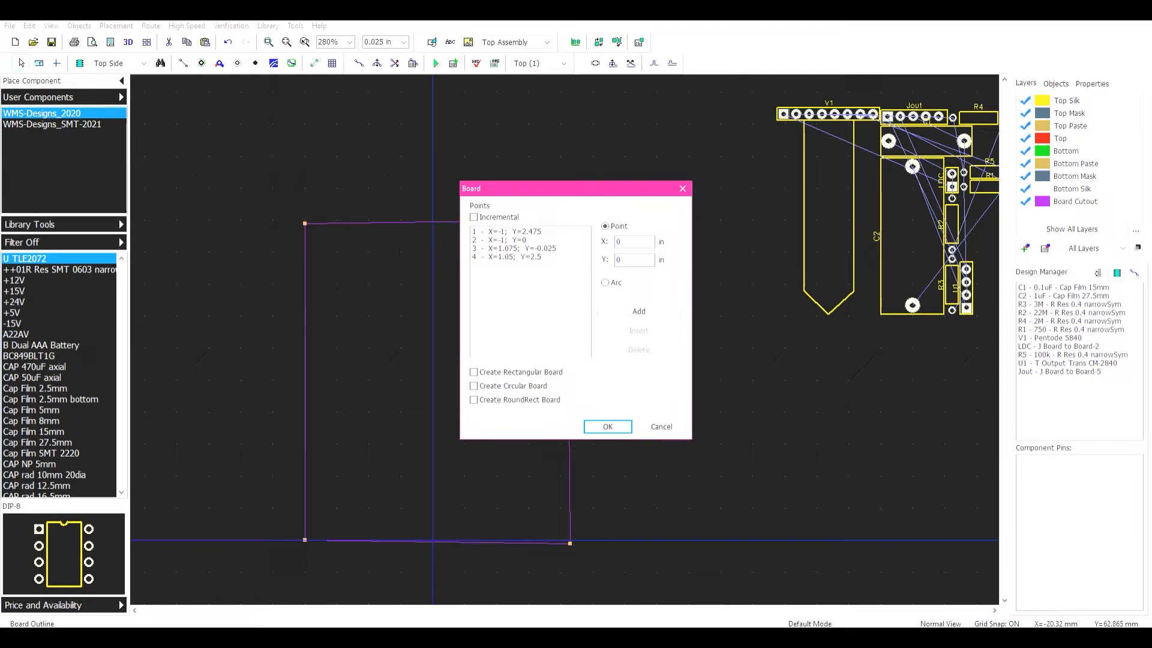
- Set the X coordinate of outline point 1 to -0.75 in
click(510, 232)
drag(631, 241, 617, 241)
text(.75)
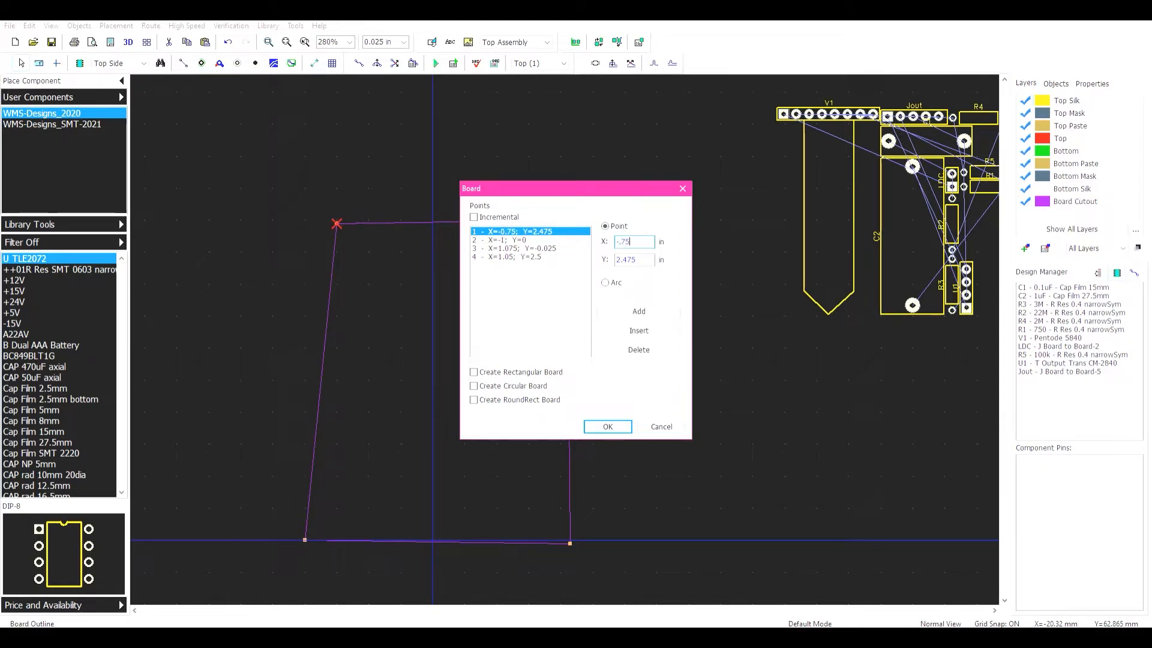
- Move the point settings window off the outline and set outline point 4 to X 0.75 in, Y 1 in
drag(548, 190, 787, 195)
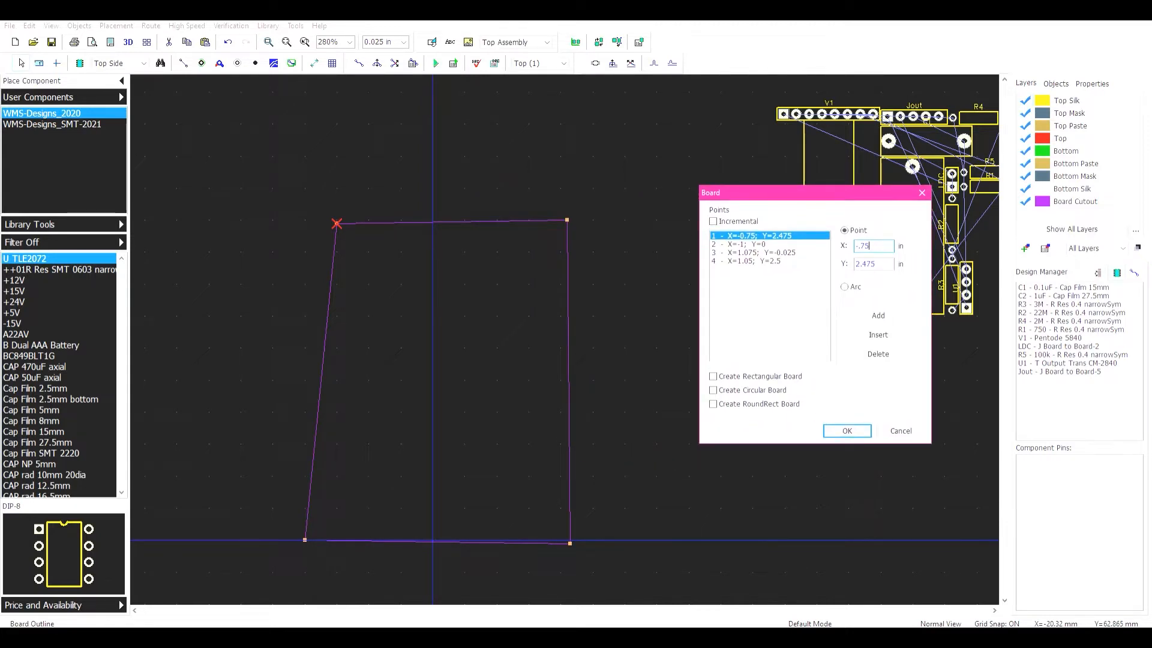
click(739, 244)
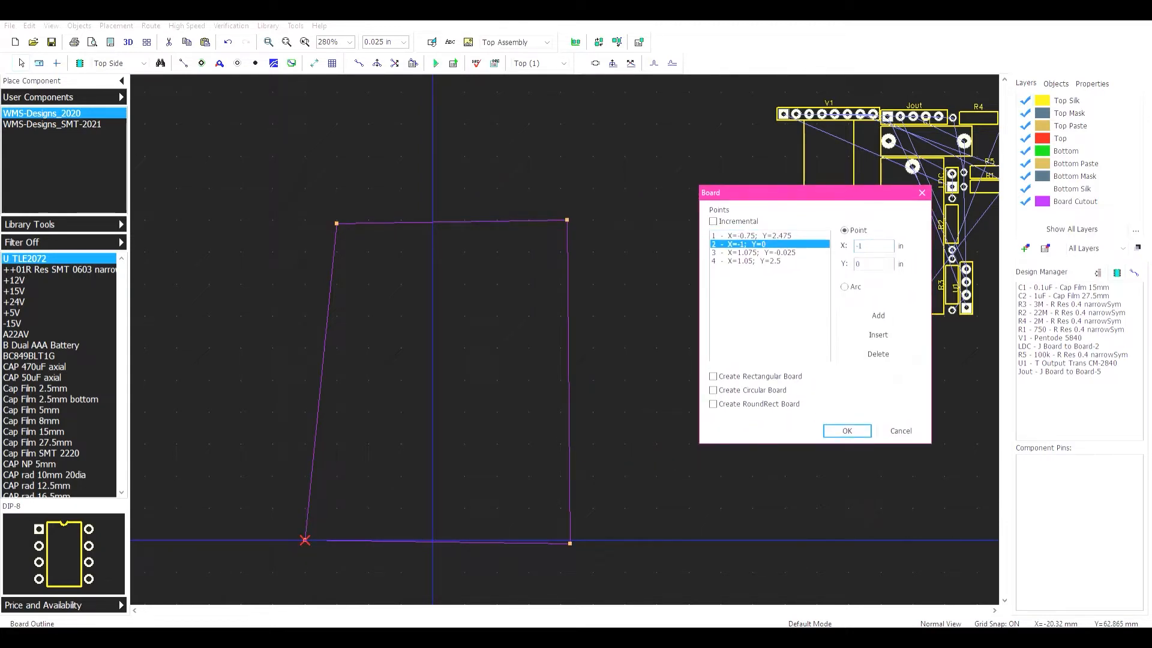
click(746, 261)
double_click(864, 246)
text(.75)
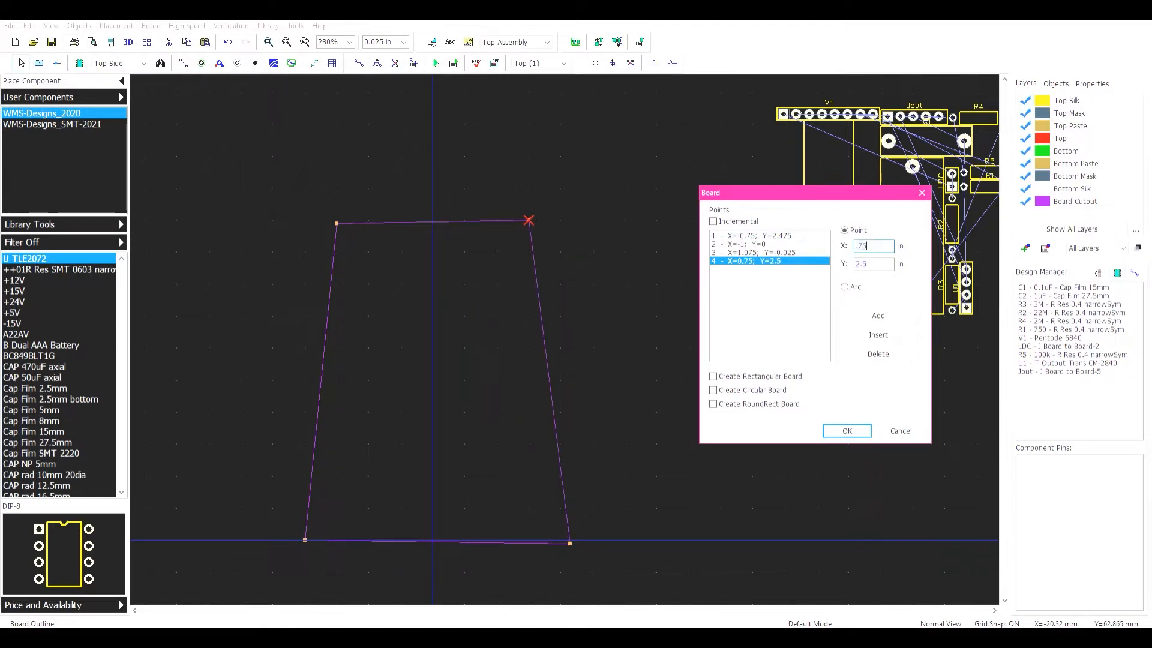
key(Tab)
text(1)
- Set the Y coordinate of outline point 1 to 1 in
click(769, 235)
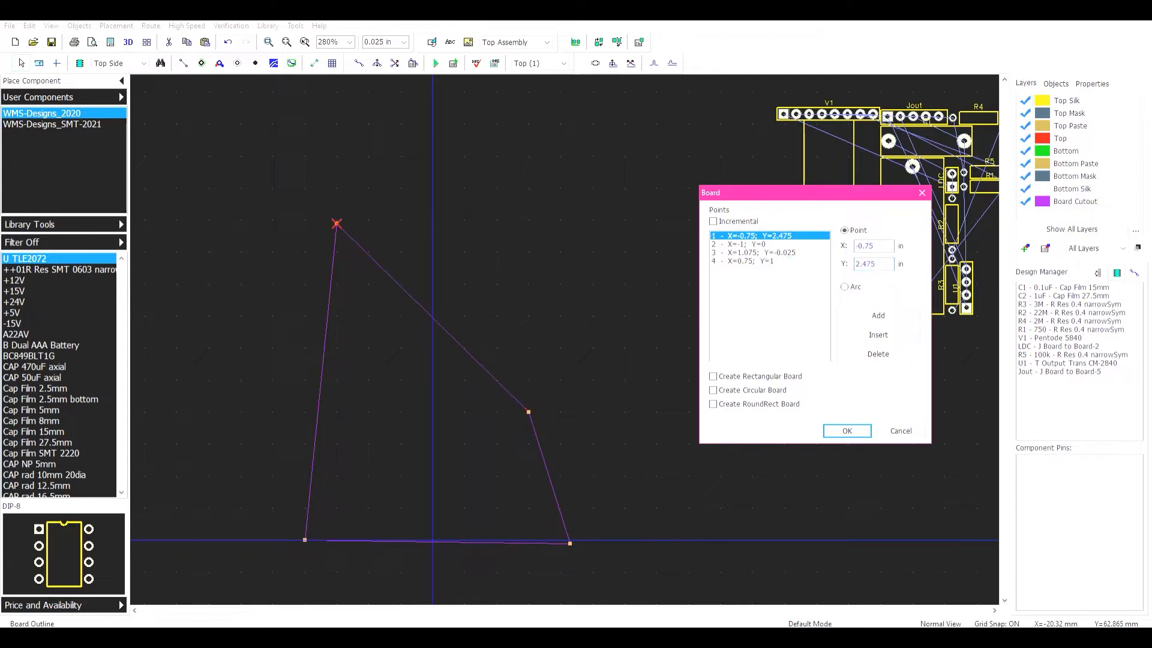
double_click(864, 264)
text(1)
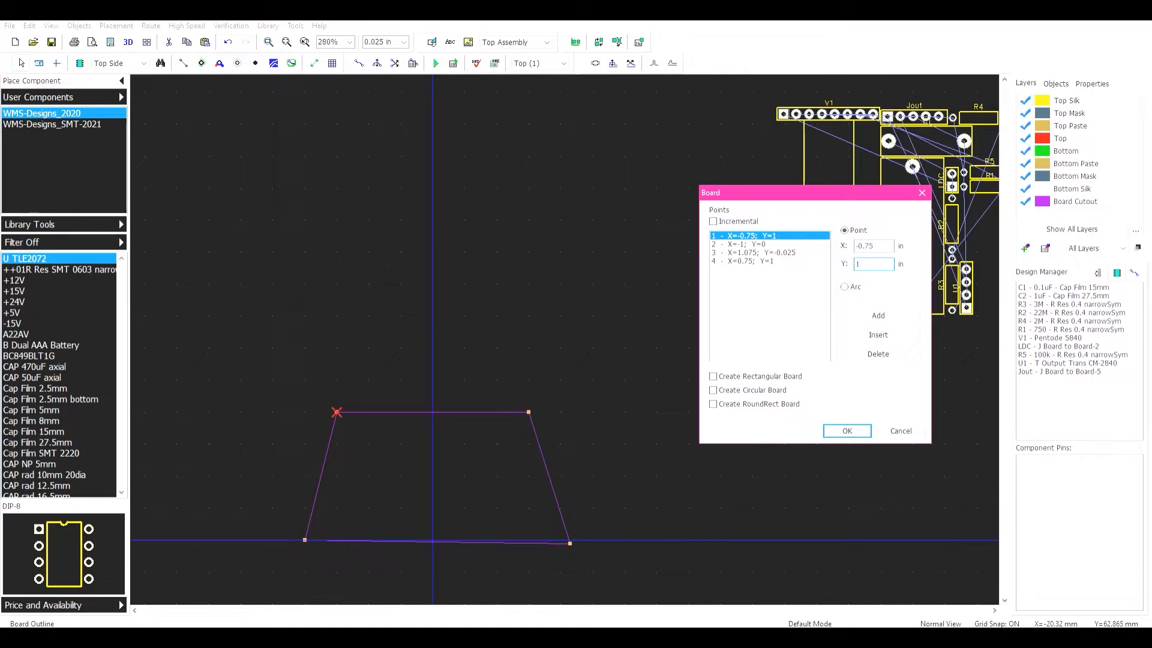
- Set outline point 3 to X 0.75 in and Y -1 in
click(769, 252)
double_click(865, 245)
text(.75)
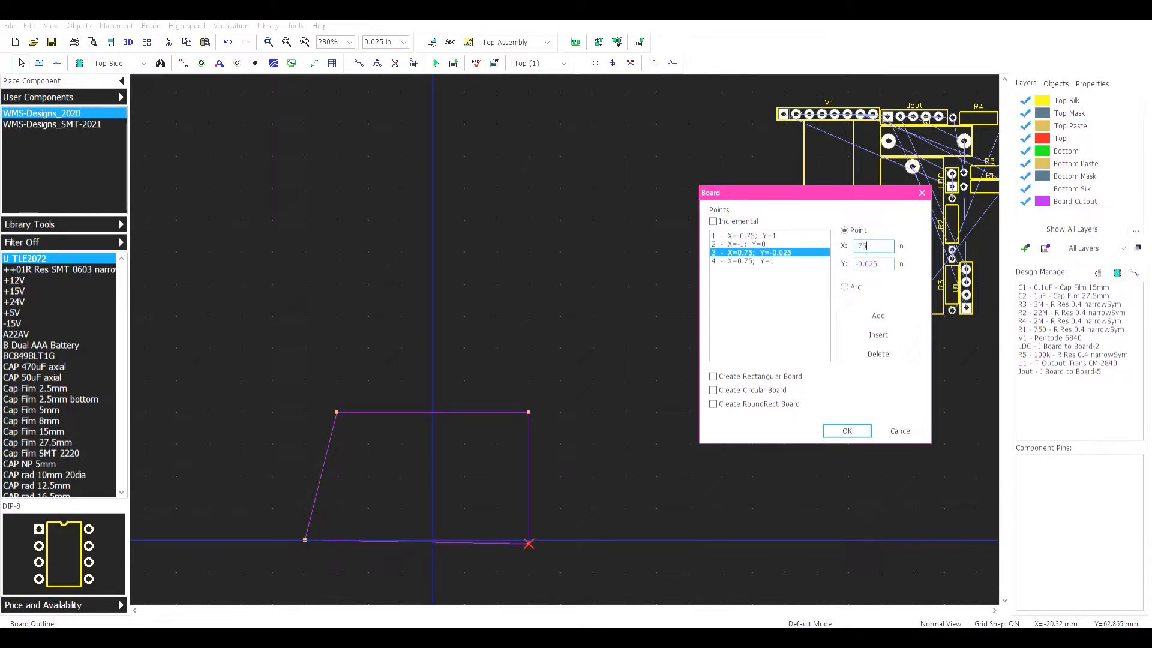
key(Tab)
text(-1)
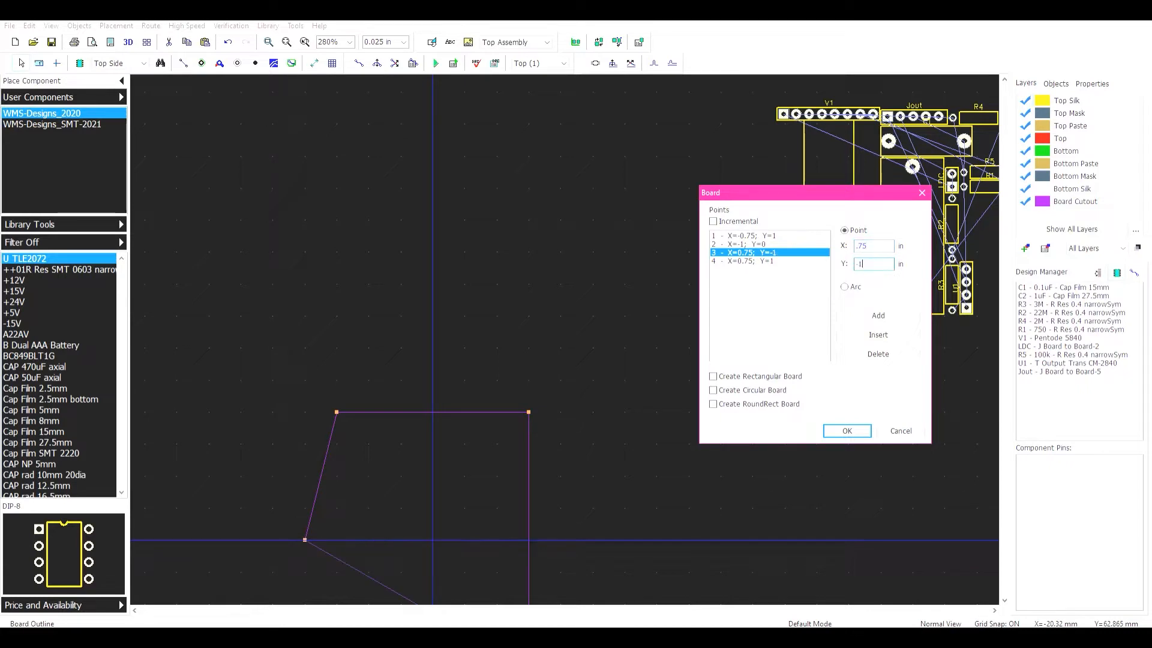
- Set outline point 2 to X -0.75 in, Y -1 in and apply the board outline coordinates
click(744, 244)
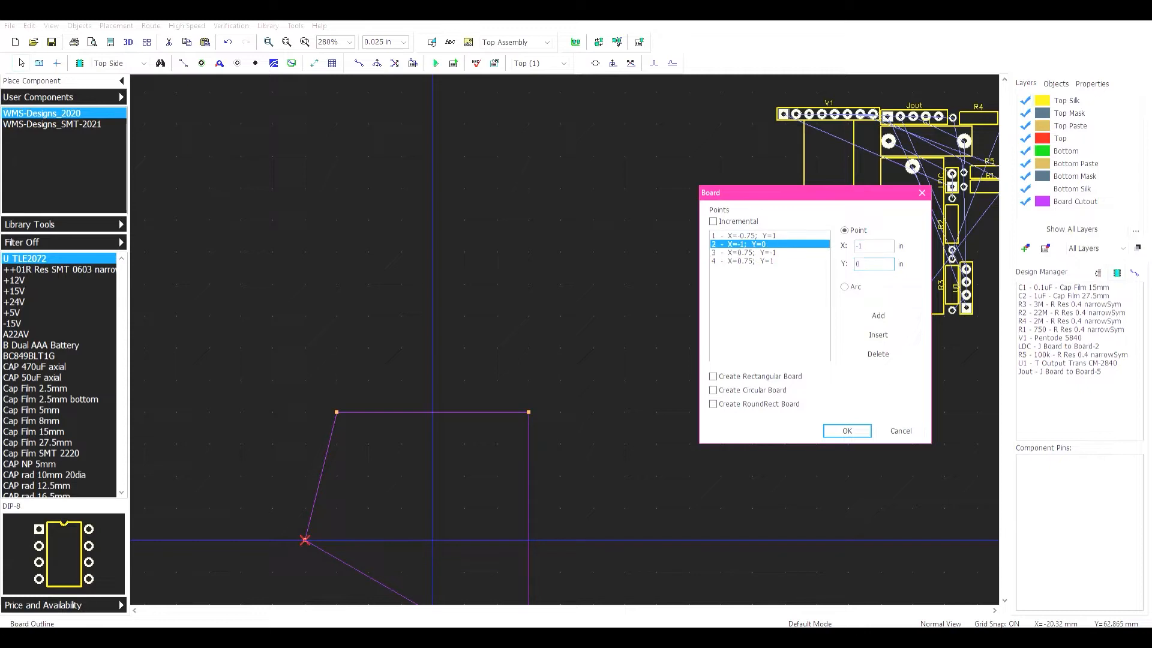
click(867, 246)
text(-.75)
key(Tab)
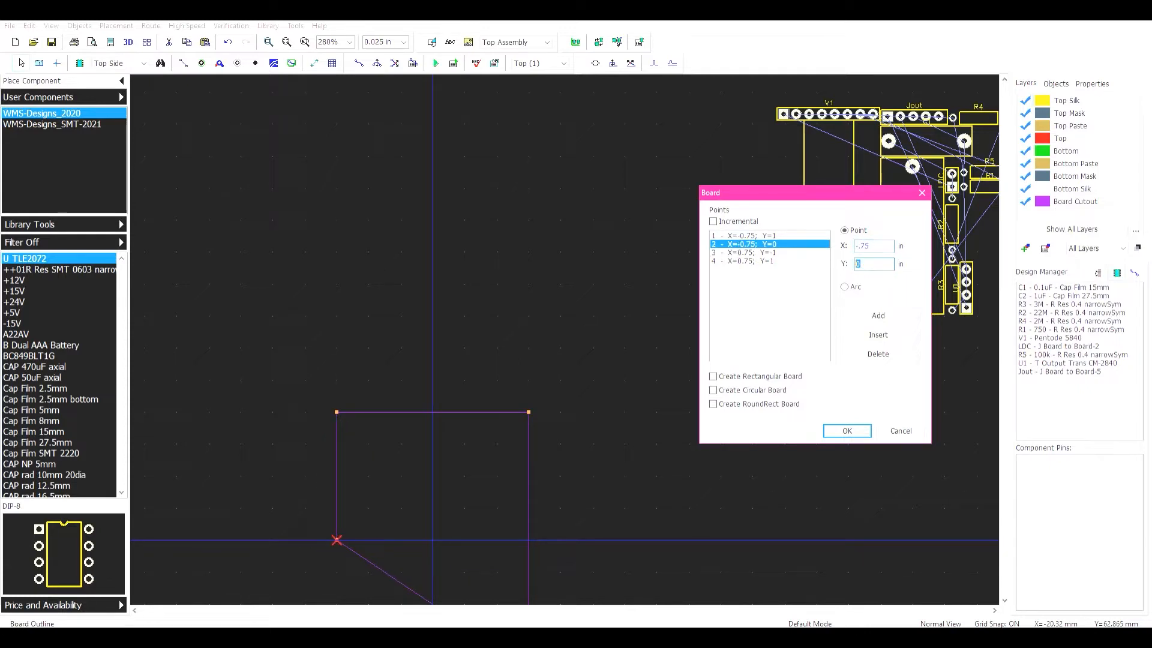
text(1-)
key(Return)
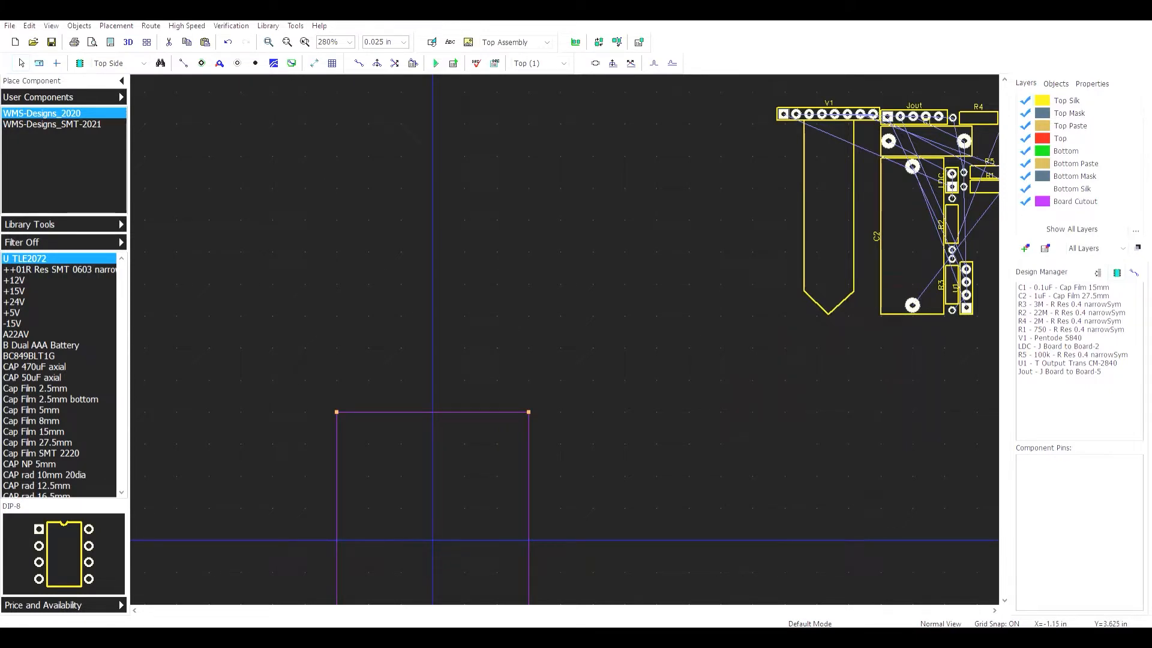
- Select all the components and move the group close beside the right edge of the board outline
scroll(641, 128, down, 1)
key(ctrl+a)
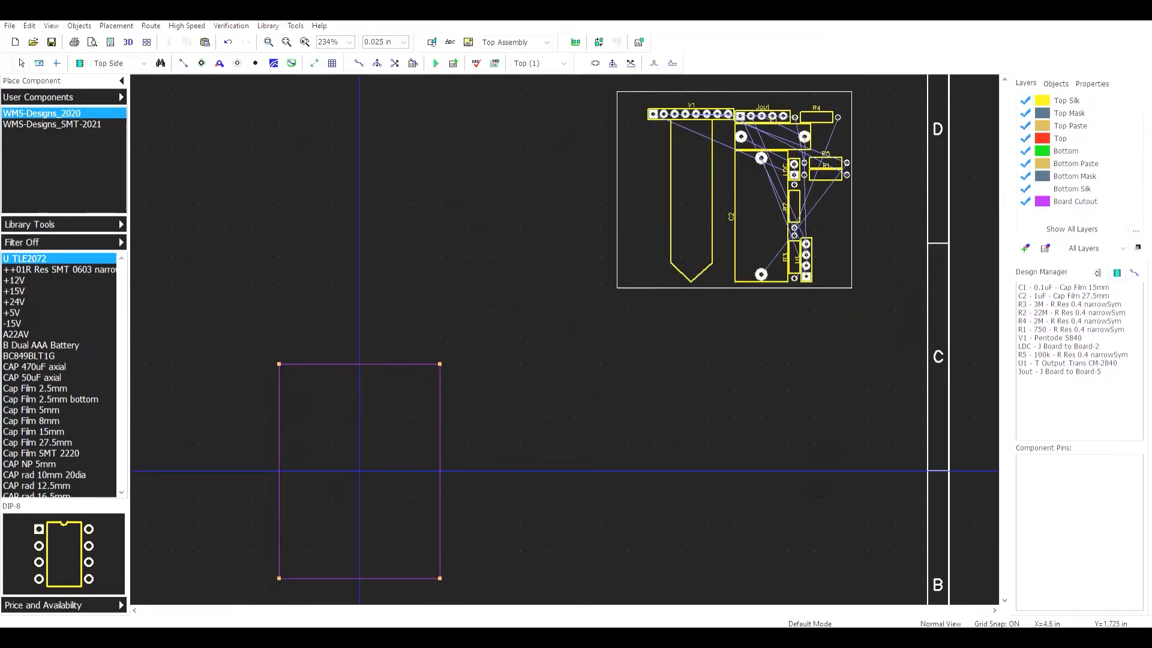
drag(771, 265, 587, 541)
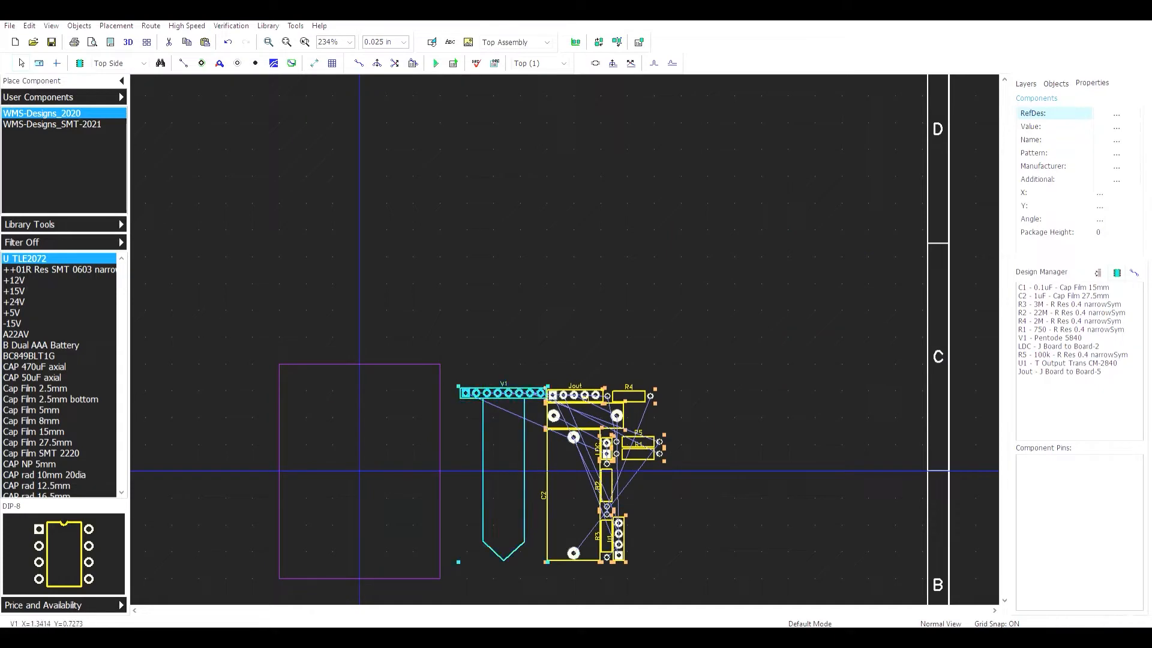
- Place two mounting holes on the horizontal origin line inside the board's side edges, at about X -0.675 in and X 0.7 in
scroll(380, 596, up, 4)
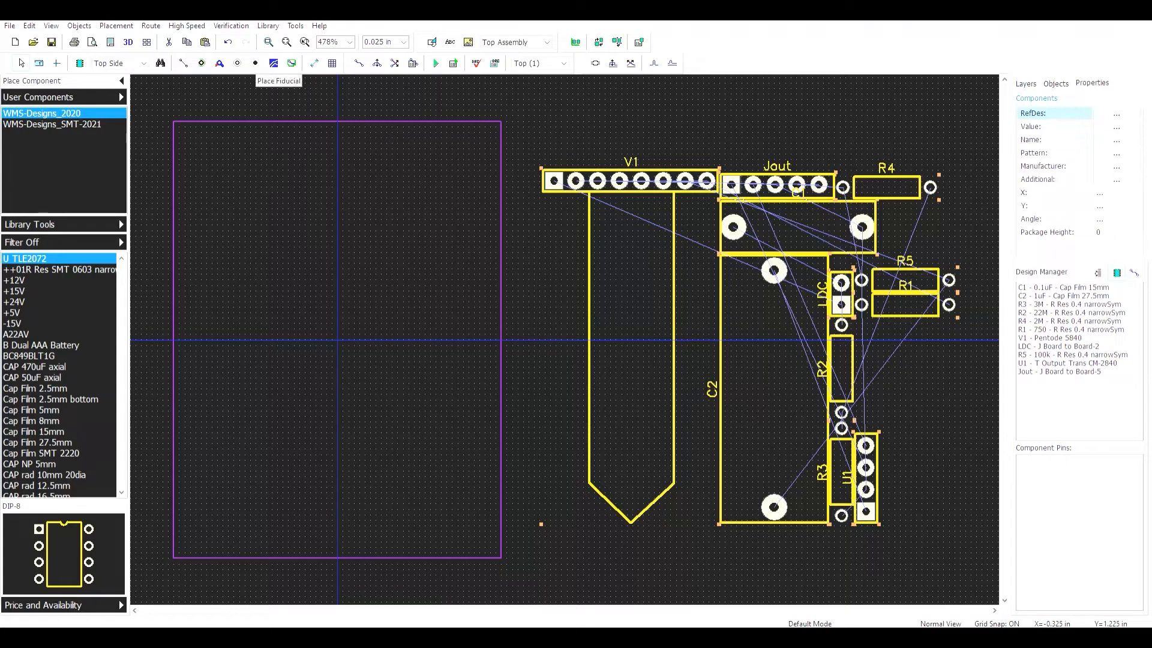
click(238, 63)
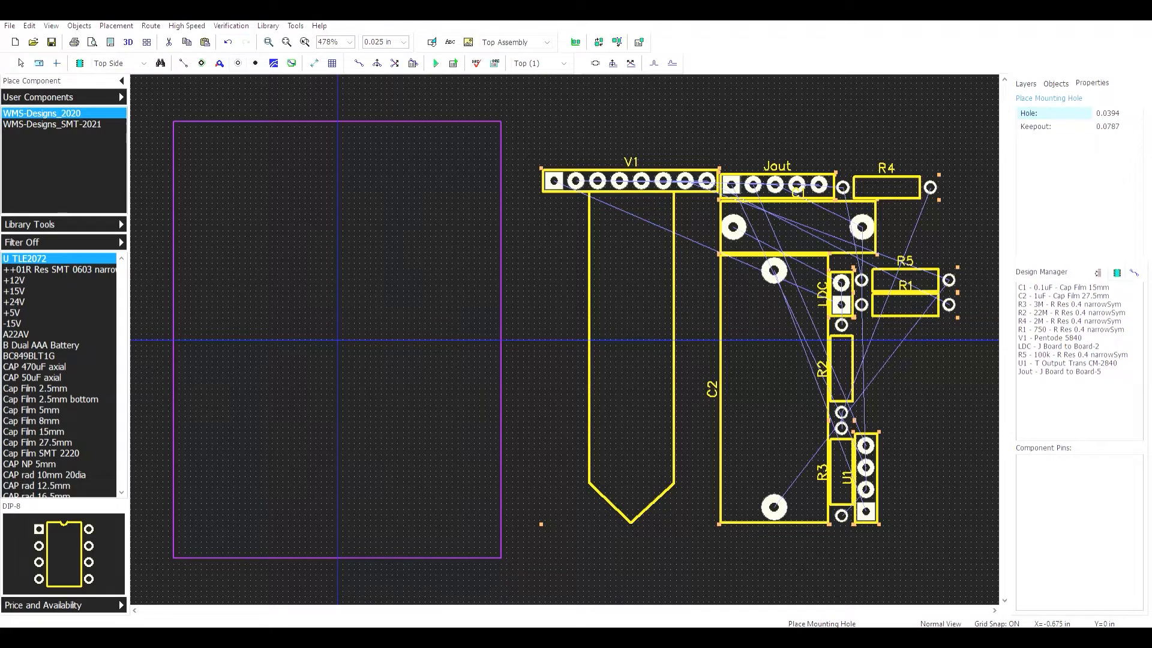
click(490, 339)
right_click(490, 340)
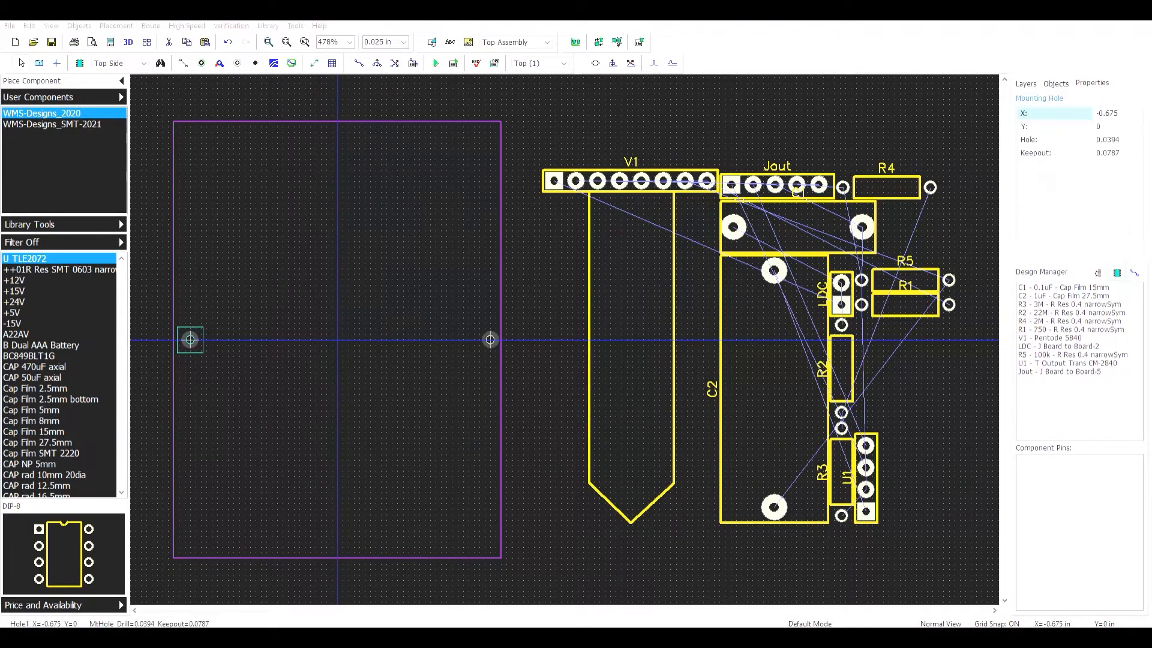
- Check the left mounting hole's position and set the right mounting hole's X coordinate to 0.675 in
double_click(190, 339)
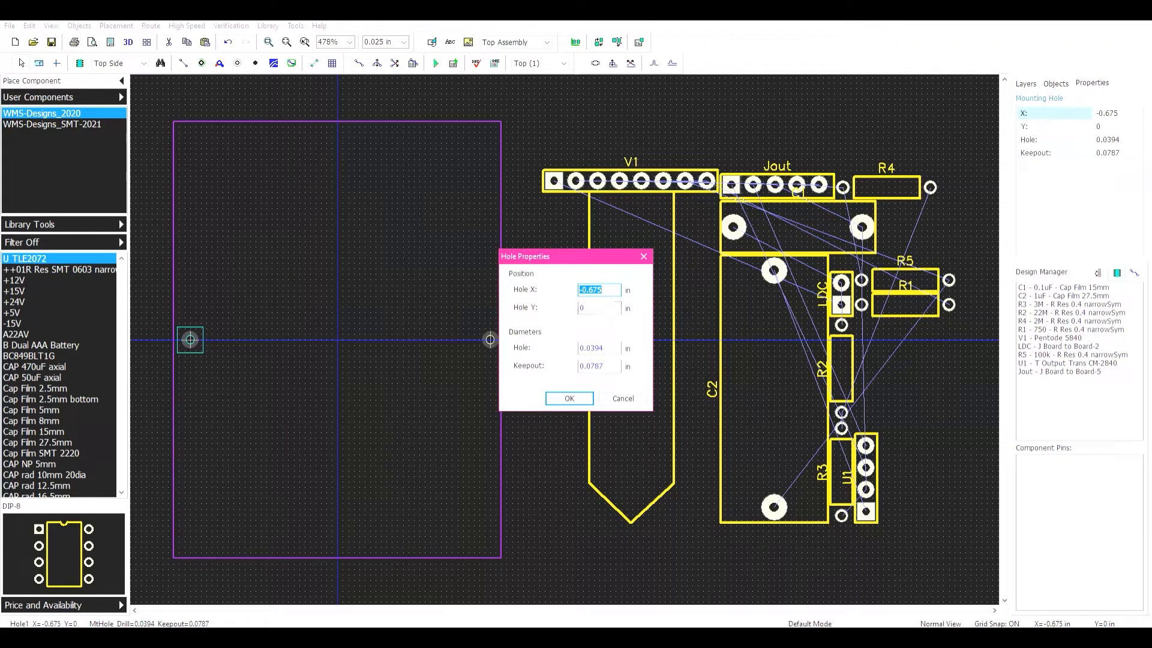
key(Return)
double_click(490, 340)
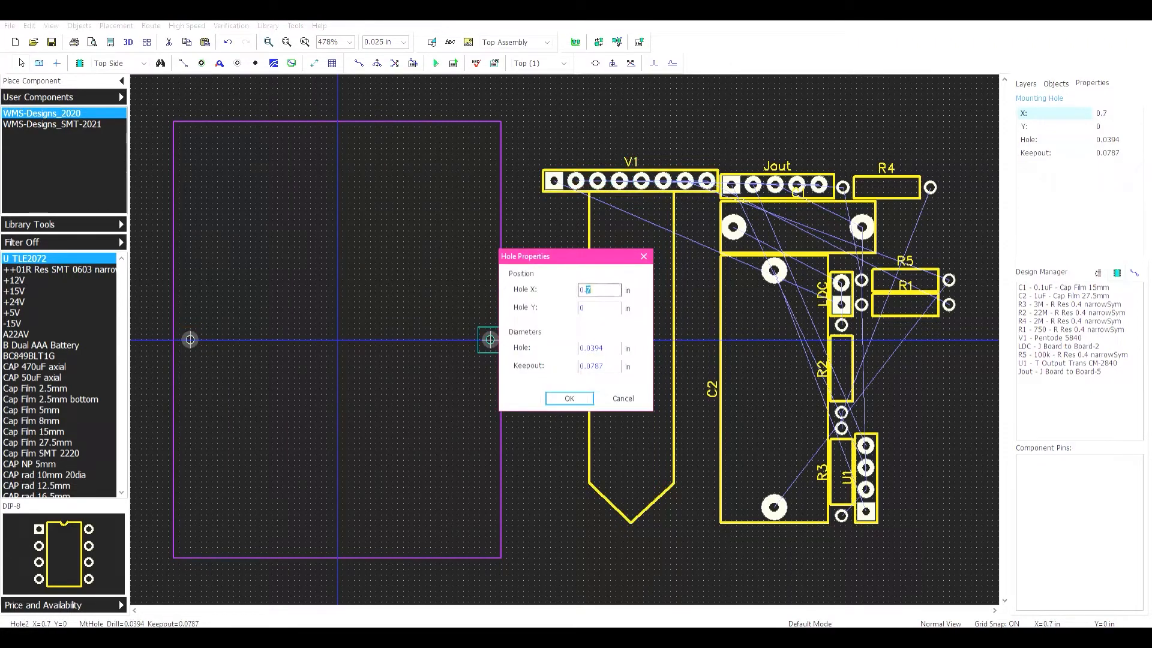
text(0.675)
key(Return)
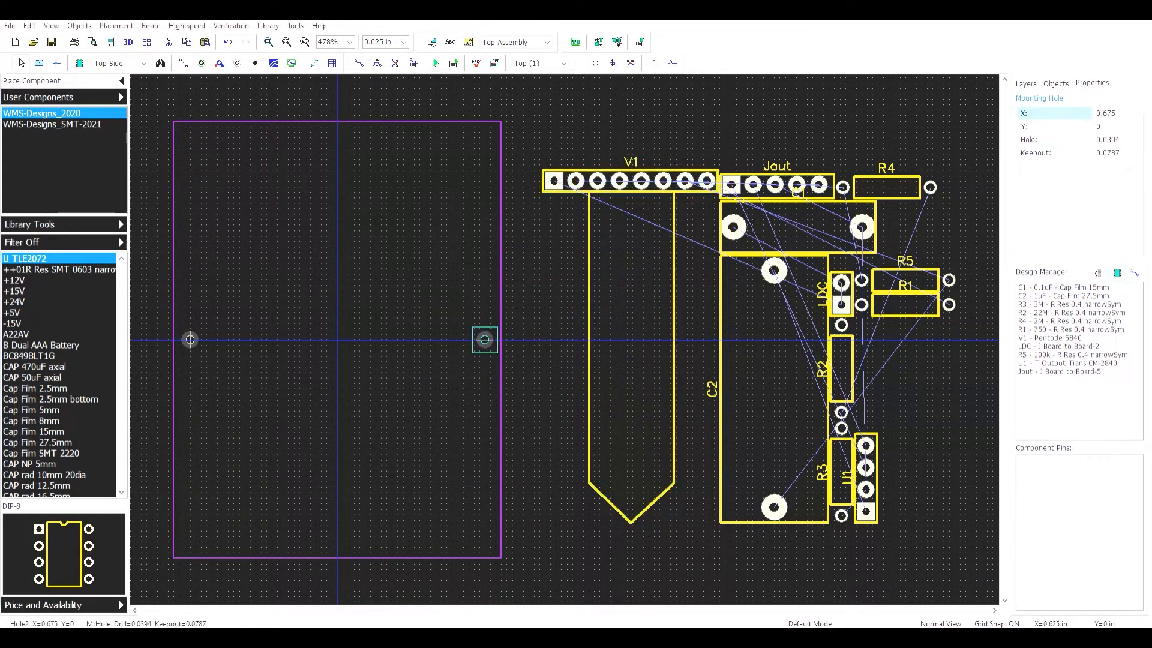
- Review the position, hole diameter and keepout diameter of the right mounting hole
right_click(485, 340)
key(Return)
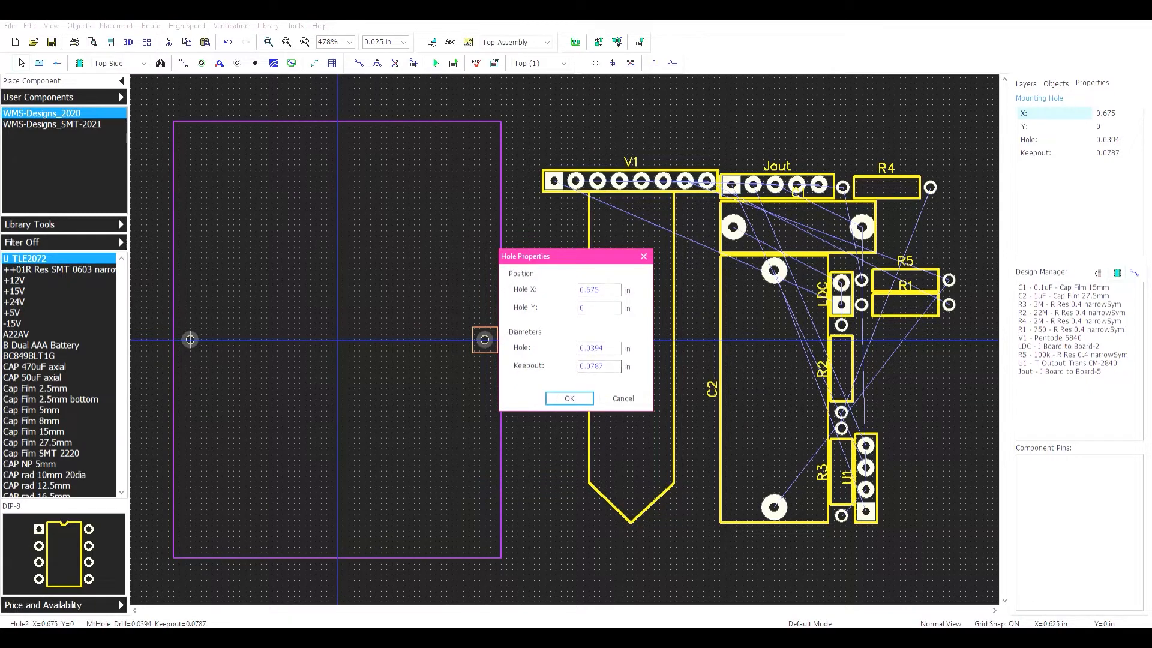
key(Return)
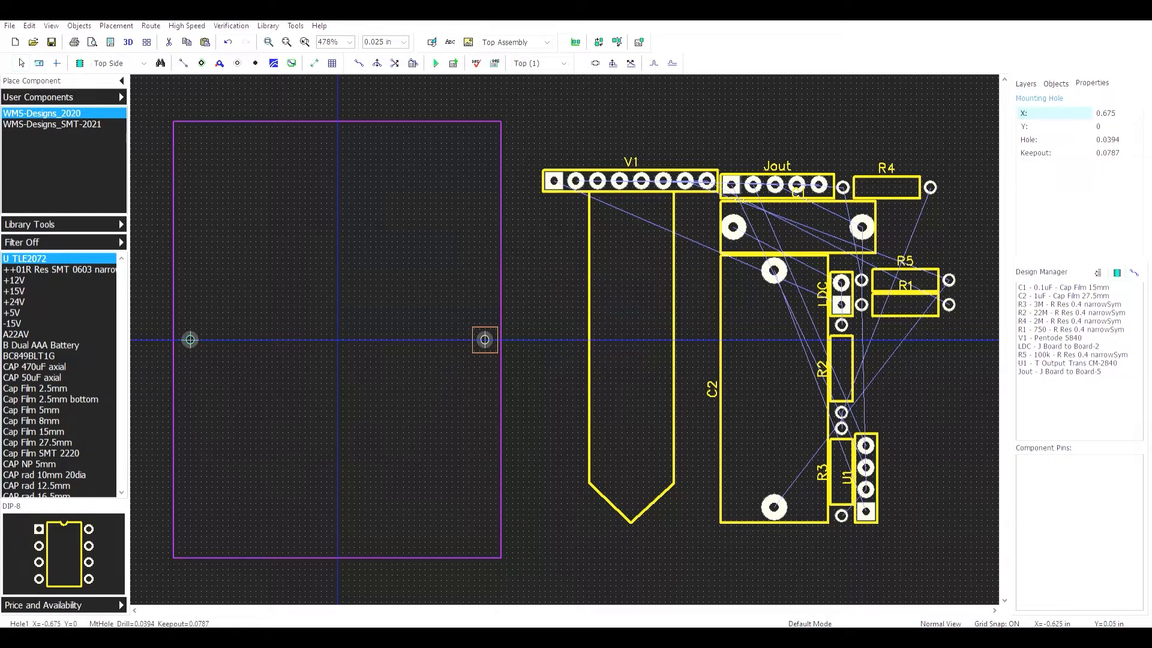
key(Escape)
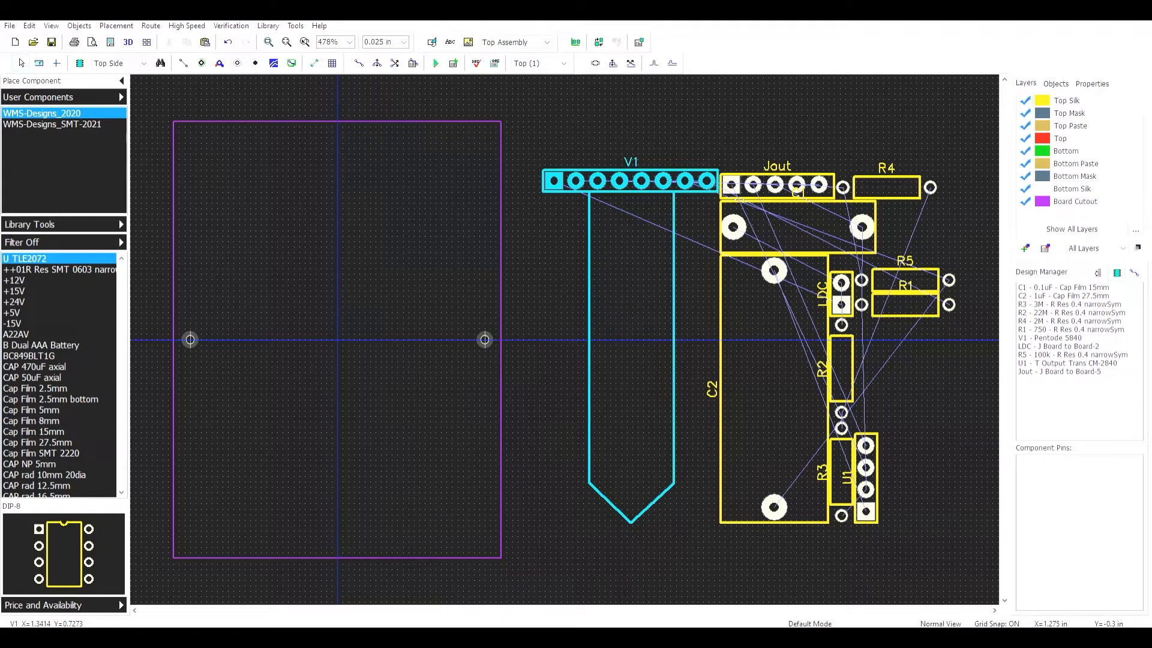
- Change tube V1 to the opposite board side and place it centred on the board at X 0, Y 0.7 in
click(616, 405)
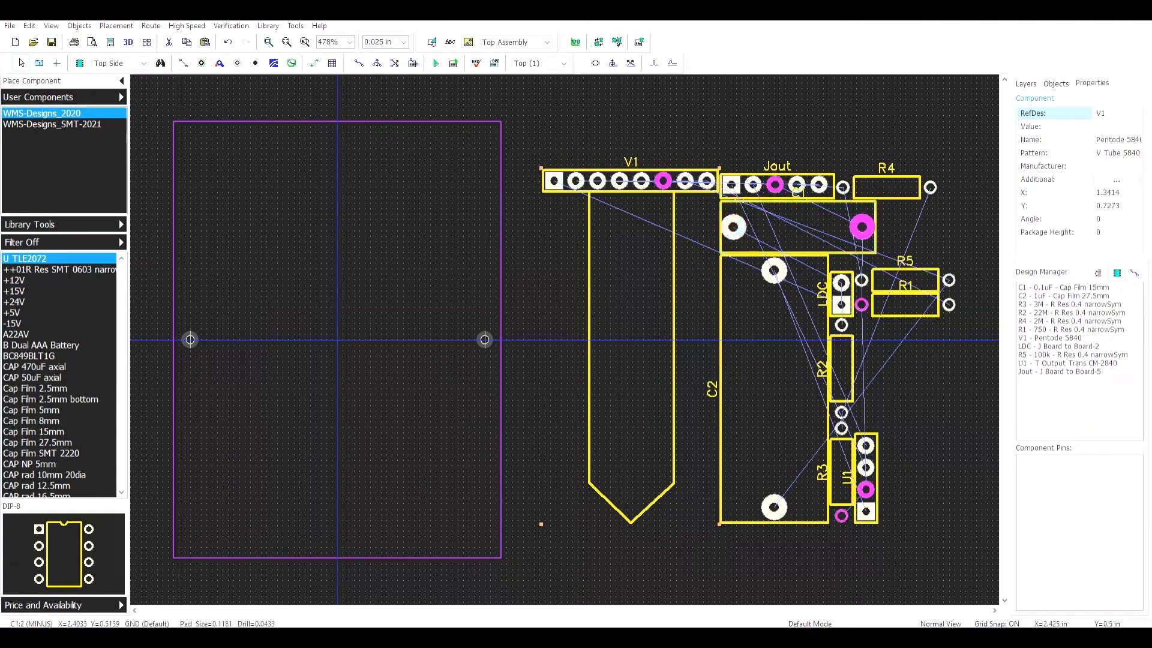
click(1025, 83)
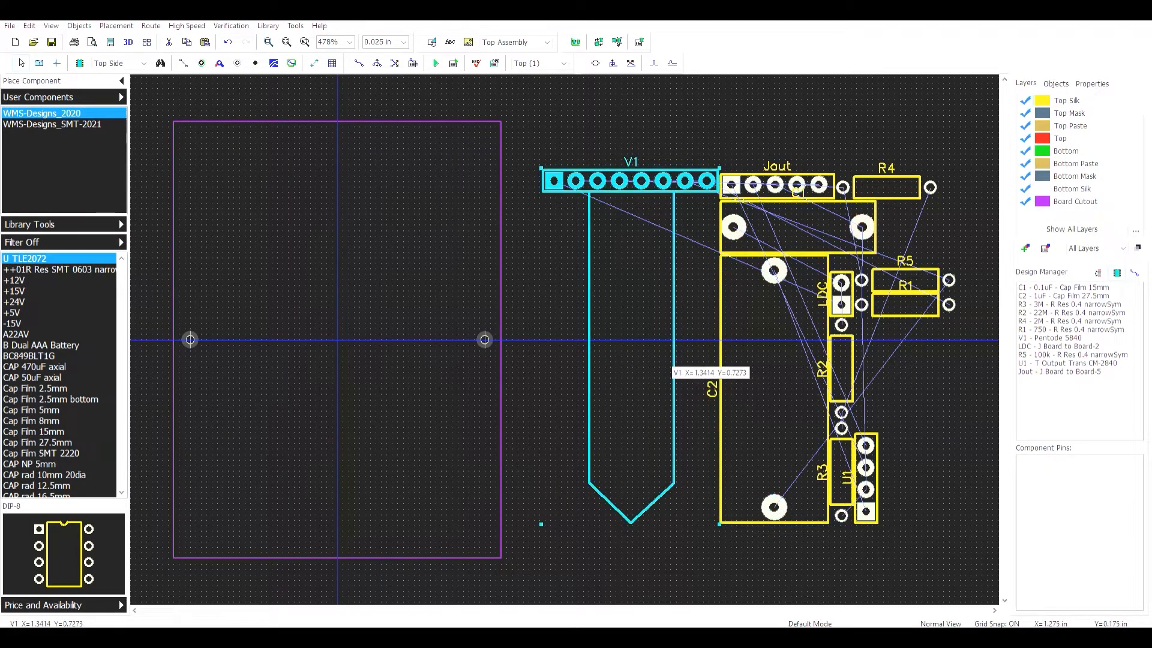
click(671, 355)
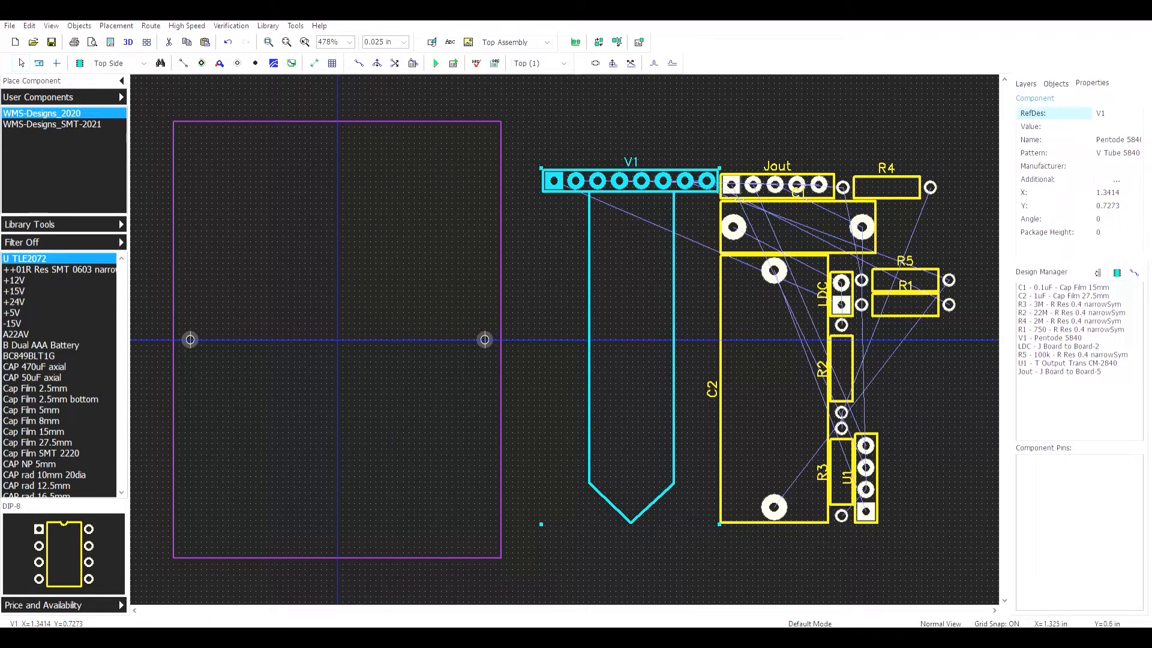
right_click(625, 194)
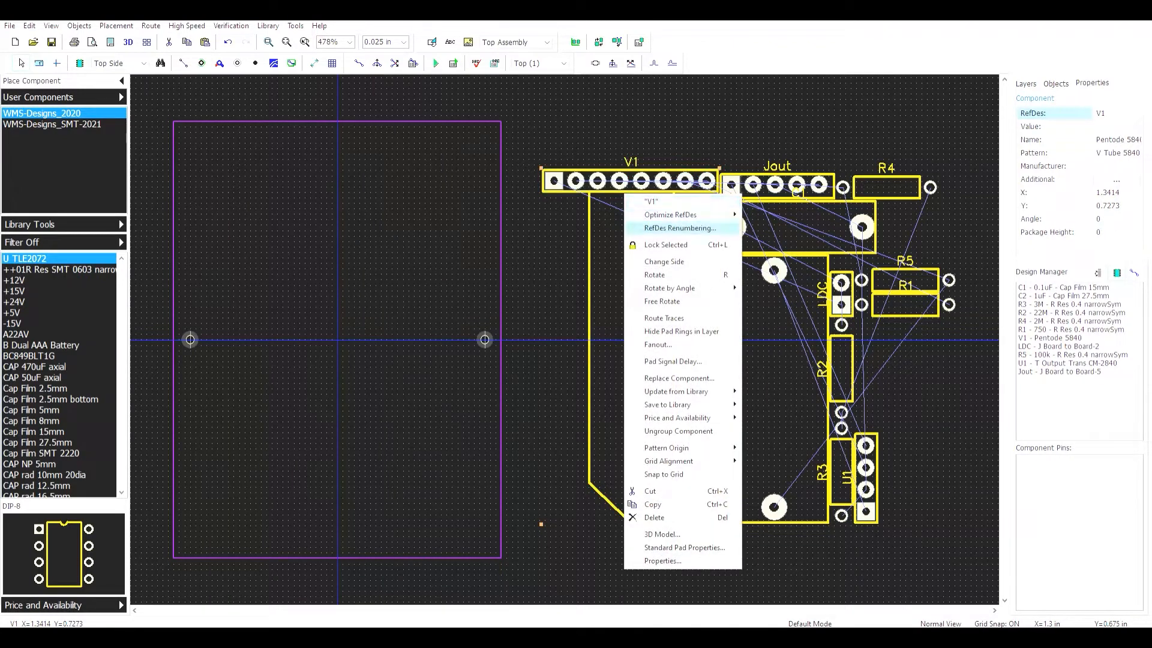
click(664, 262)
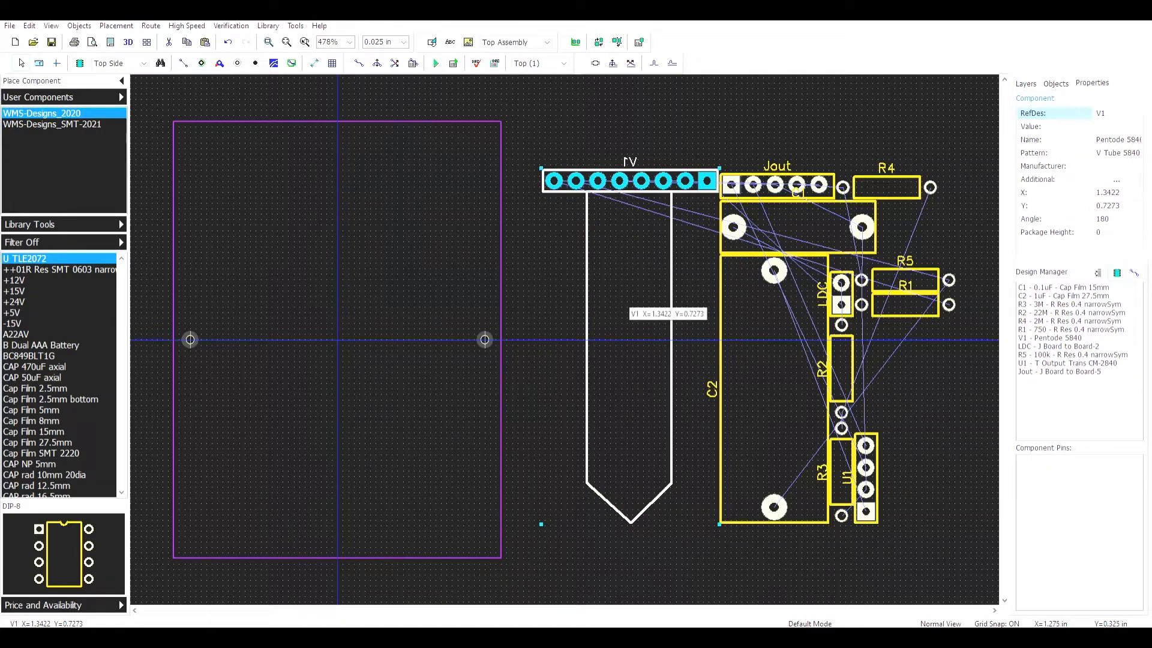
drag(613, 269, 321, 274)
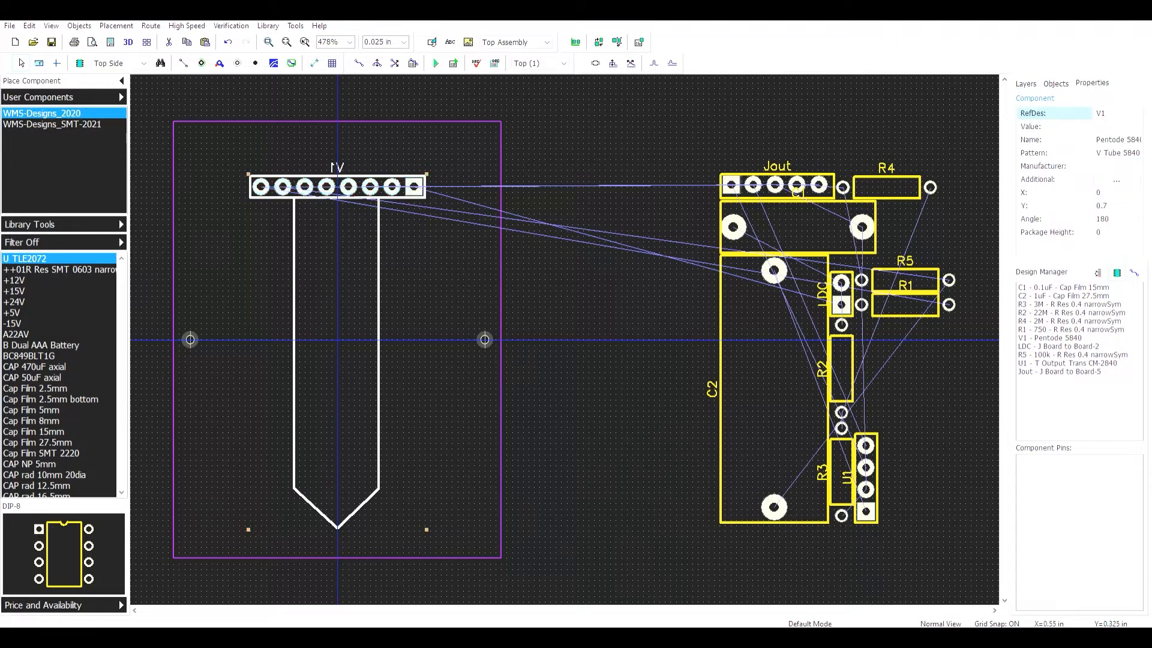
- Move the LDC connector above V1 near the board's upper edge, centred on the vertical origin line, and rotate it horizontal
click(511, 291)
drag(841, 294, 337, 137)
key(r)
key(r)
key(r)
click(376, 148)
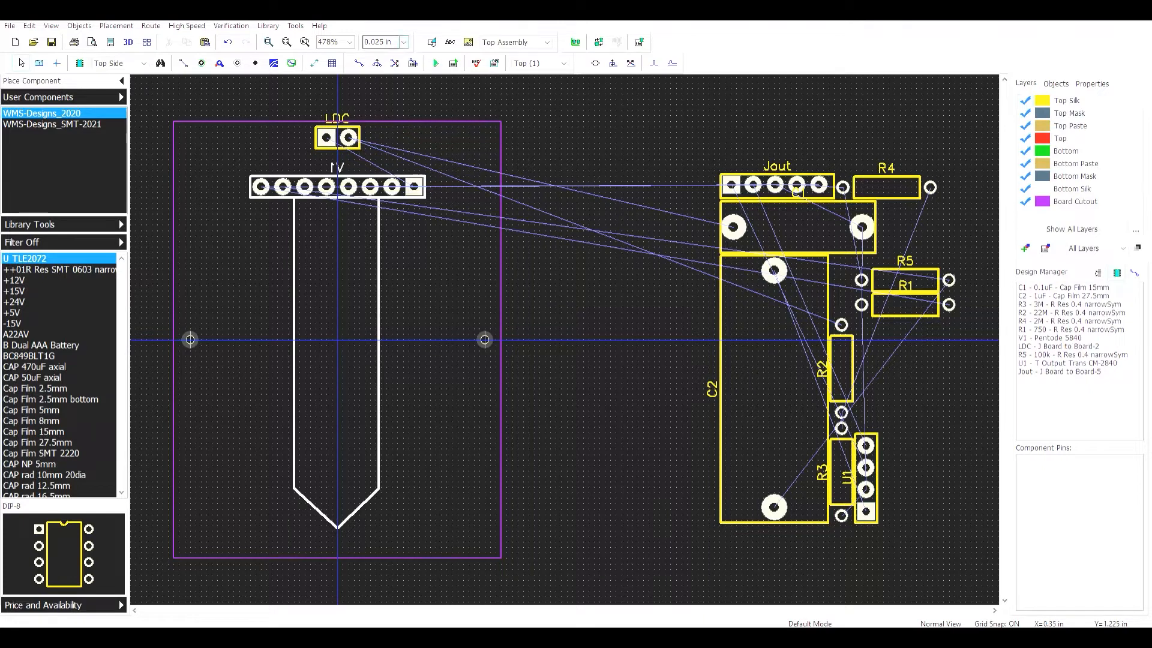
- Set the grid size to 0.1 in and test it by nudging the board outline one grid step right and back
click(403, 42)
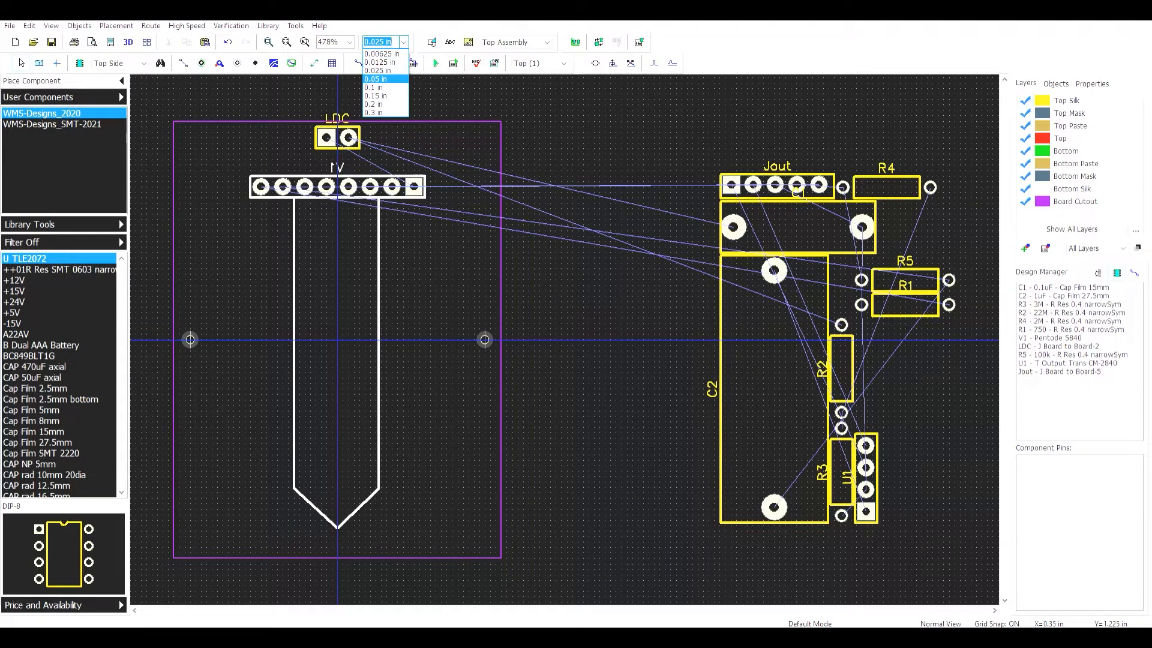
key(Down)
key(Return)
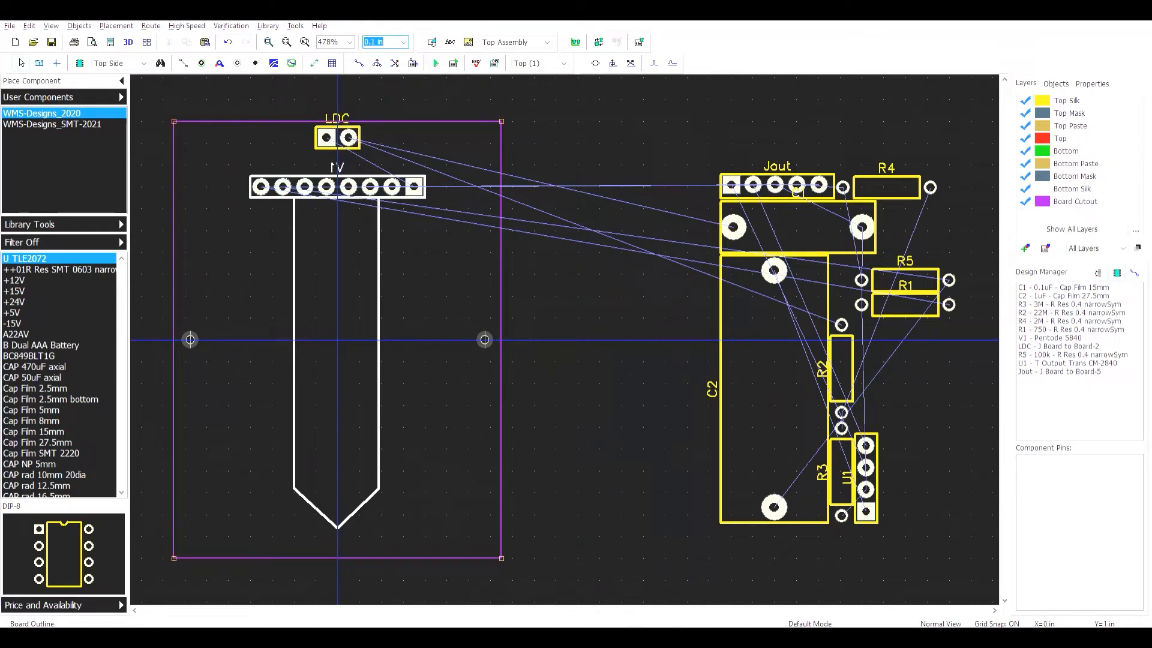
key(Right)
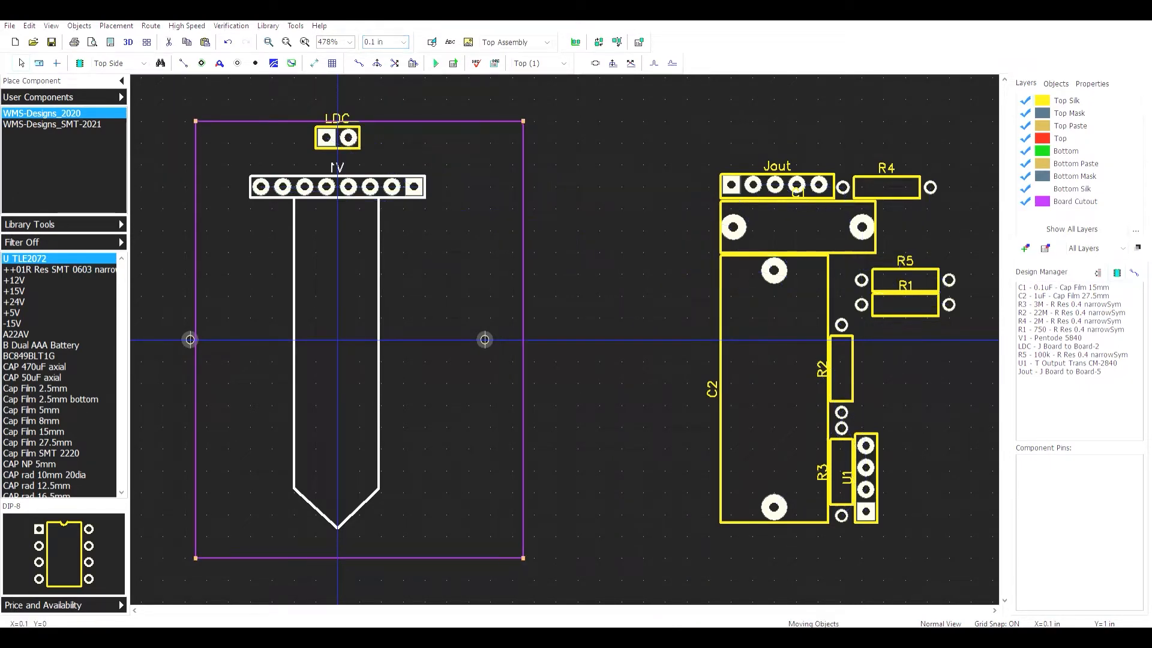
key(Left)
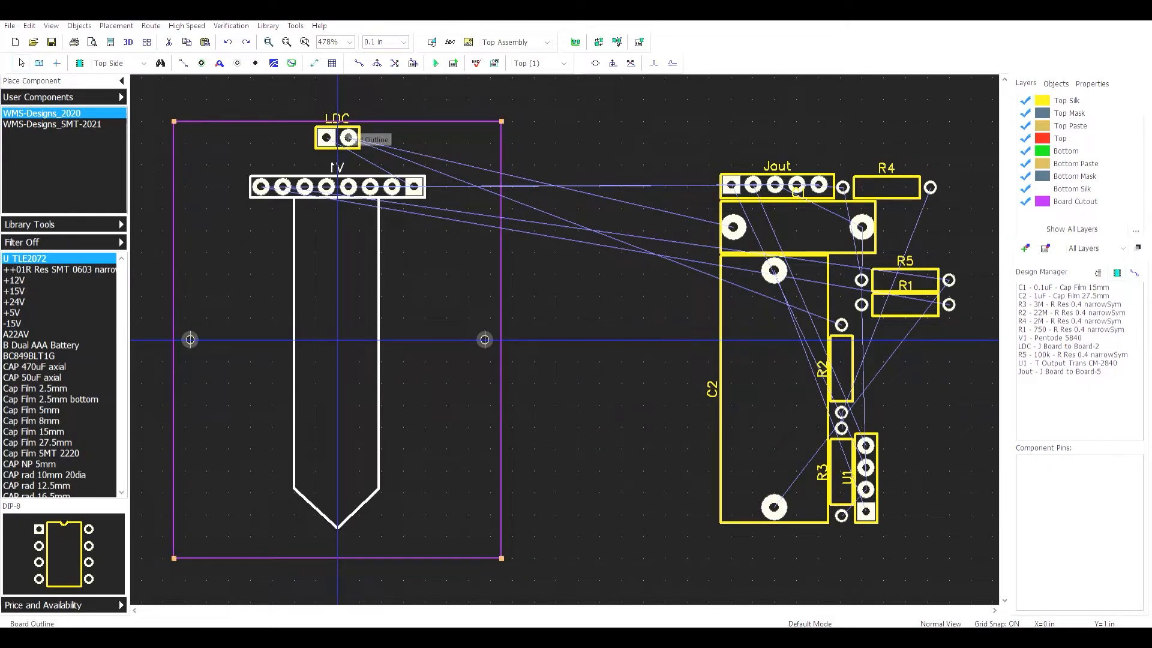
- Turn the grid off, run the design rule check and dismiss its report
key(F11)
click(344, 114)
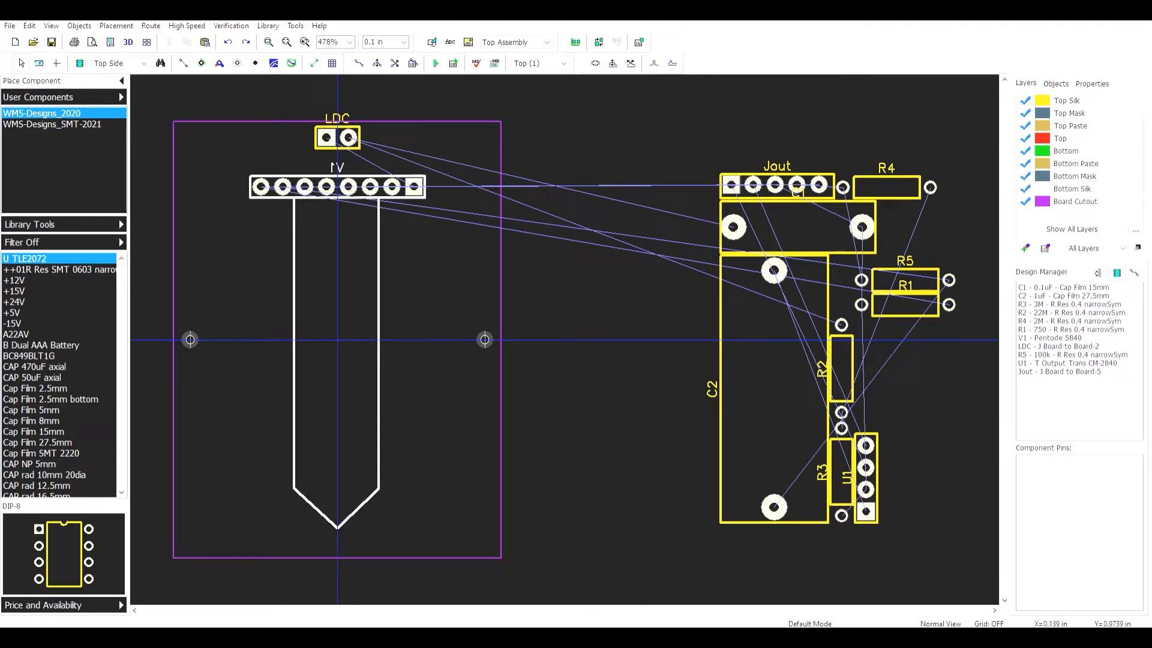
key(F9)
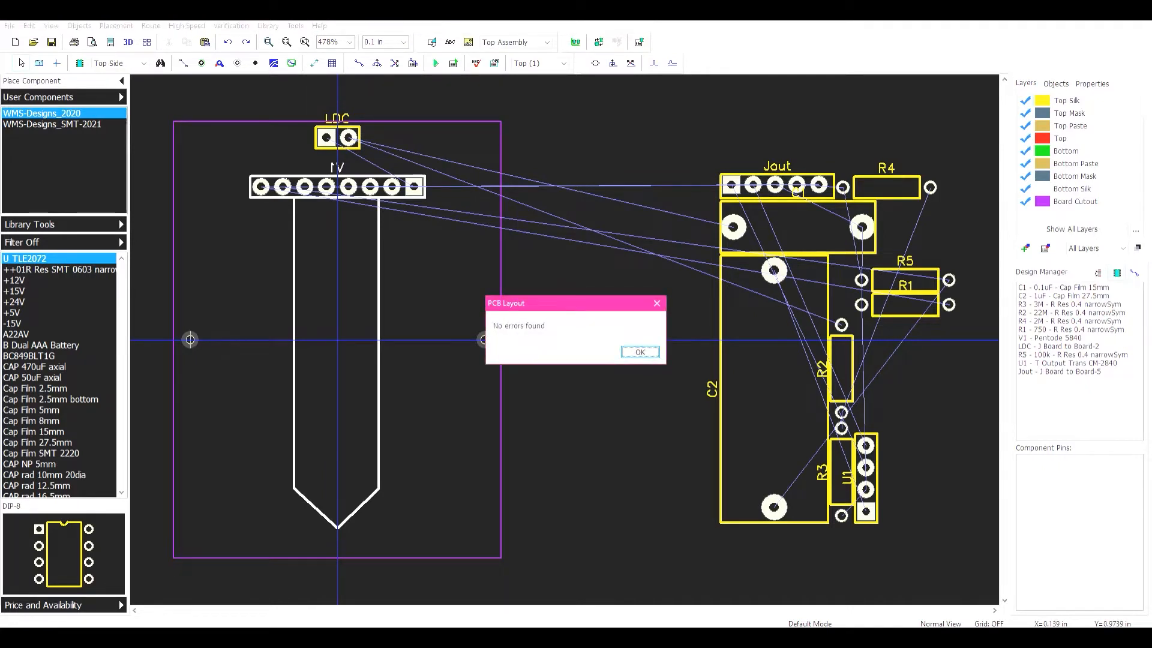
key(Return)
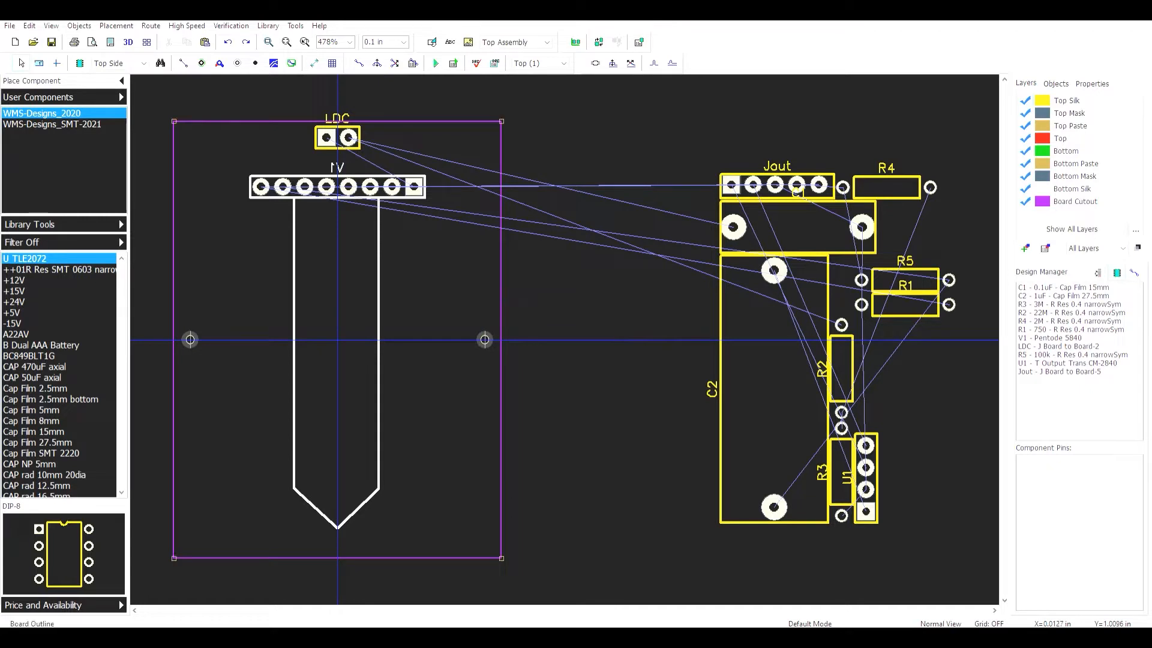
- Reposition the LDC label beside the right end of its connector and leave text-moving mode
drag(341, 117, 379, 136)
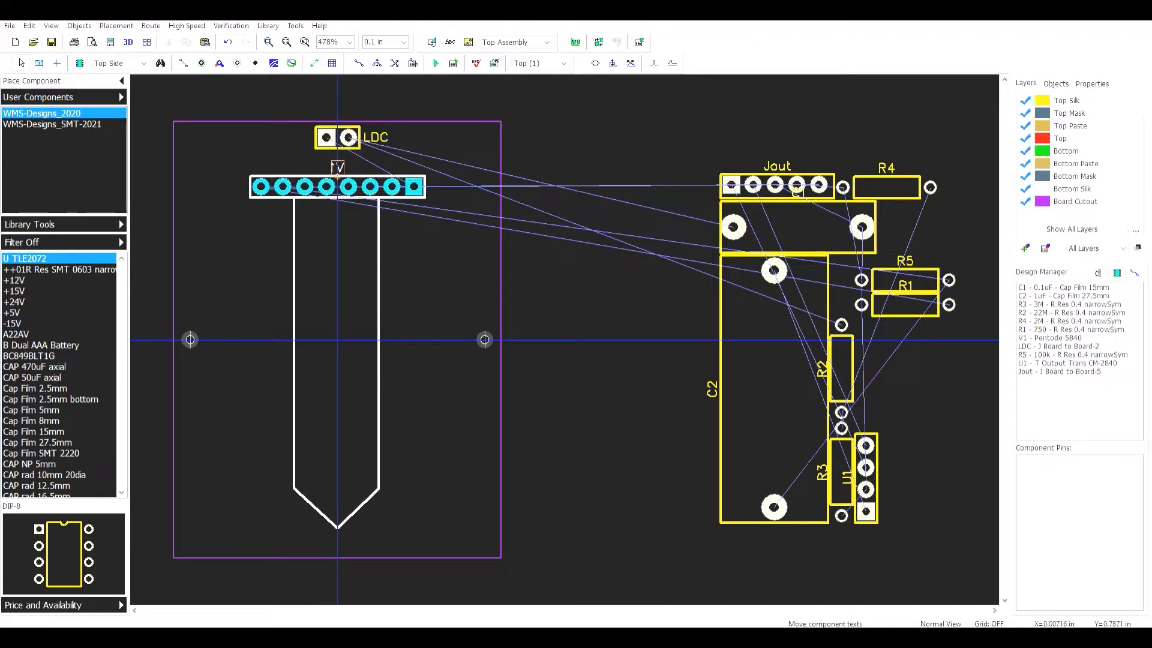
right_click(375, 145)
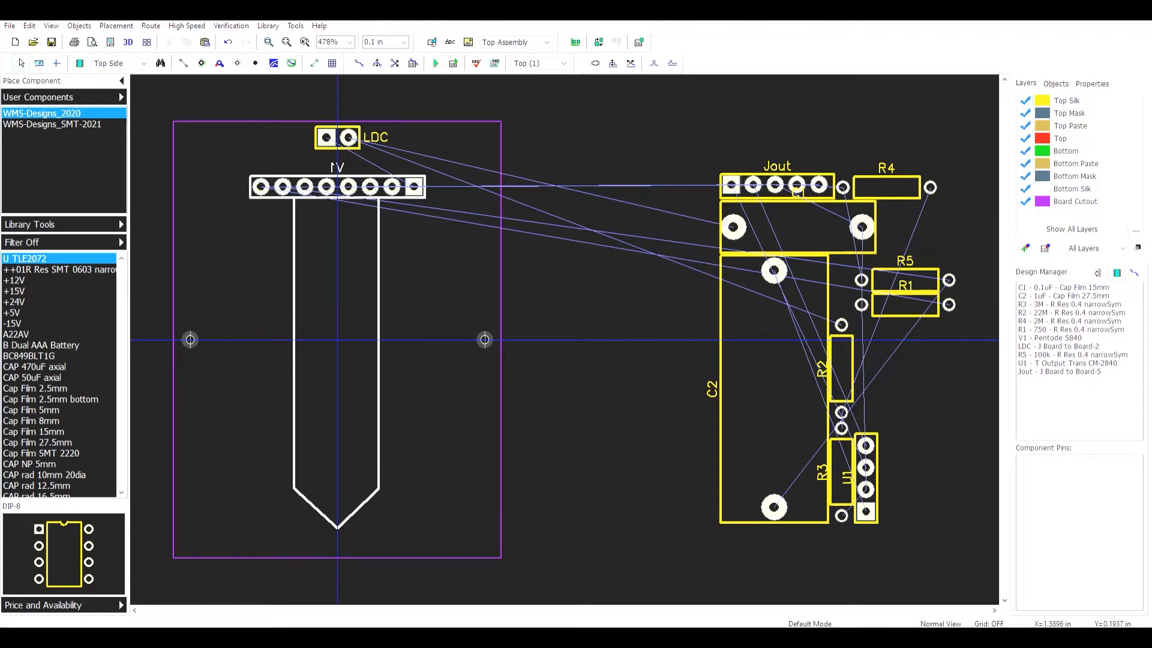
- Move capacitor C2 onto the board over the body of V1, upright and centred on the vertical origin line
drag(763, 297, 325, 262)
drag(338, 340, 338, 341)
drag(316, 276, 317, 287)
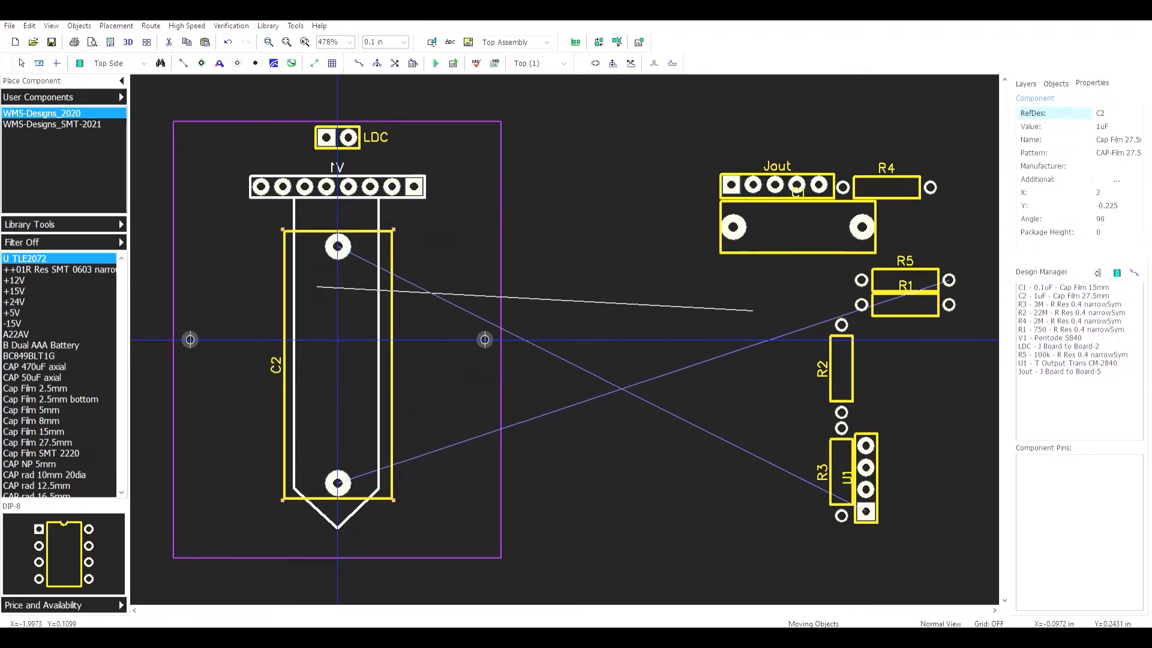
- Move capacitor C1 onto the board near its upper right edge, beside V1's pins, and rotate it to 270 degrees
drag(772, 231, 513, 168)
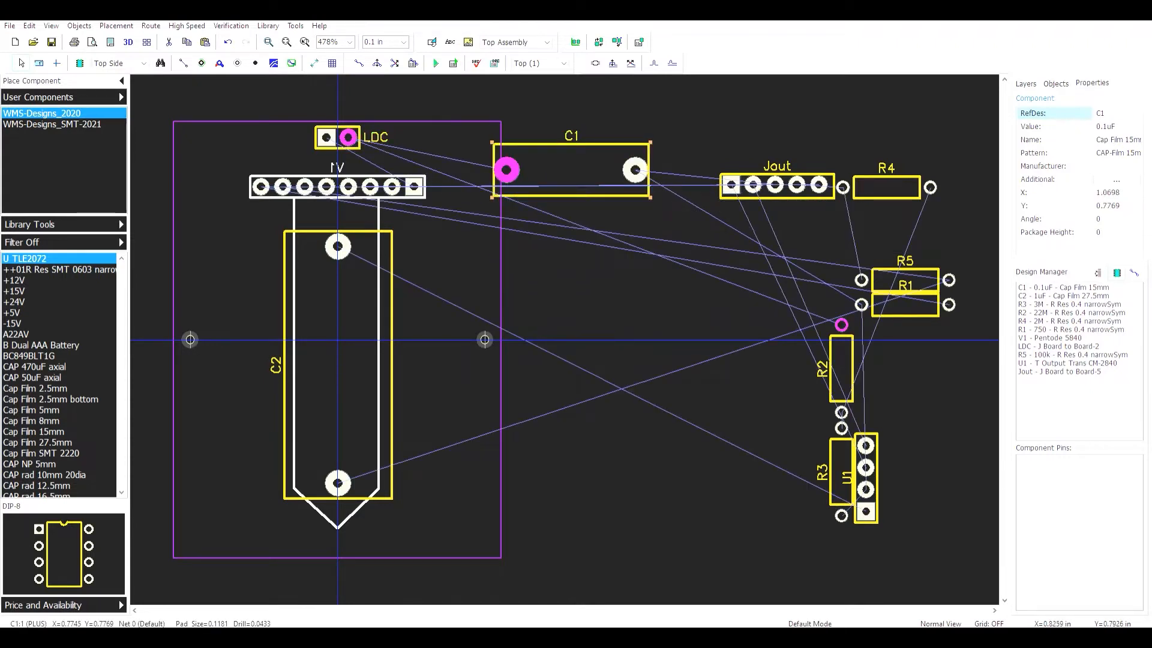
drag(571, 171, 462, 214)
key(r)
key(r)
key(r)
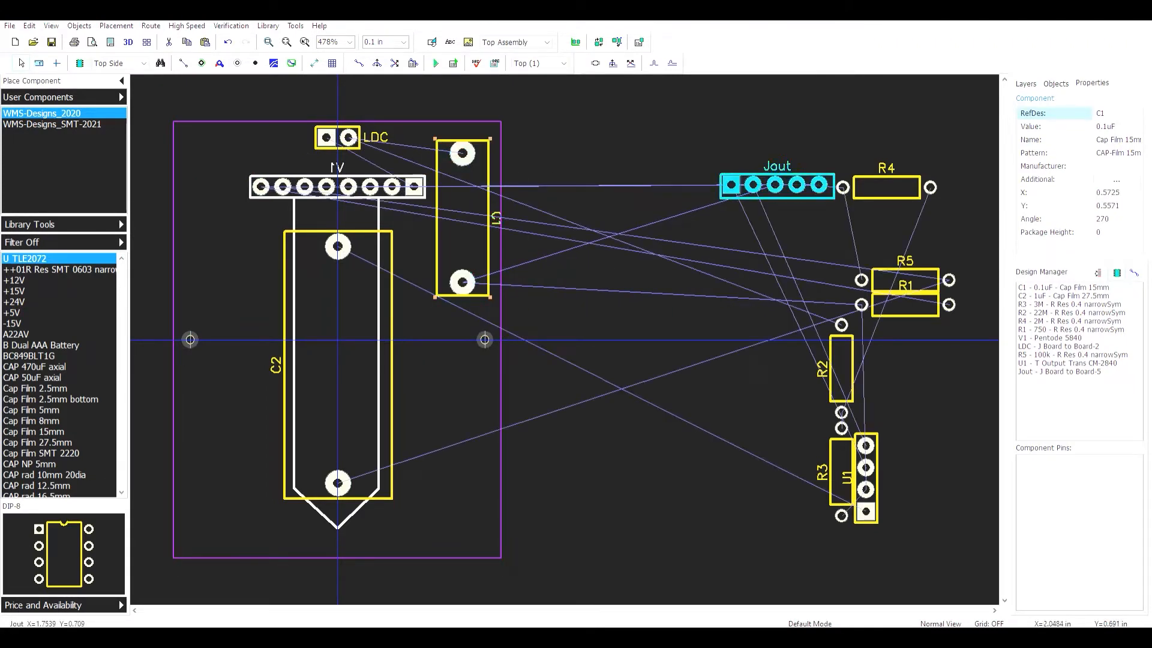
- Place connector Jout at the board's lower right edge and transformer connector U1 horizontally at the lower left edge
drag(785, 192, 444, 532)
click(870, 468)
drag(872, 467, 206, 481)
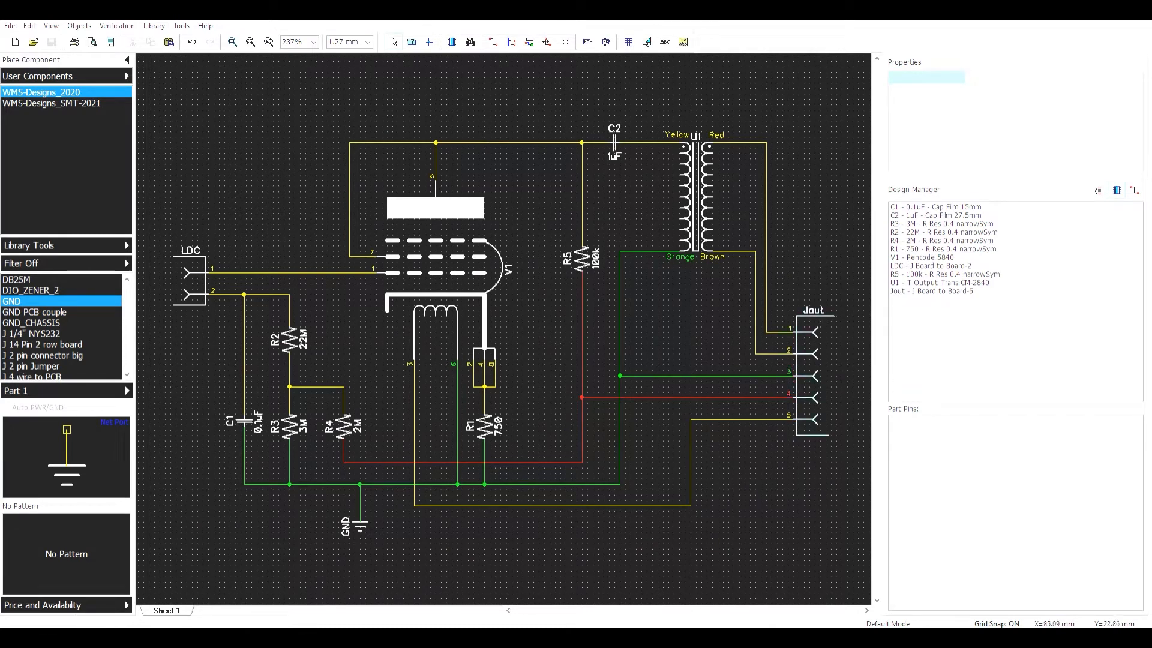
- In the schematic, set the output transformer's reference designator to T1 and its value to CM-2840
double_click(707, 224)
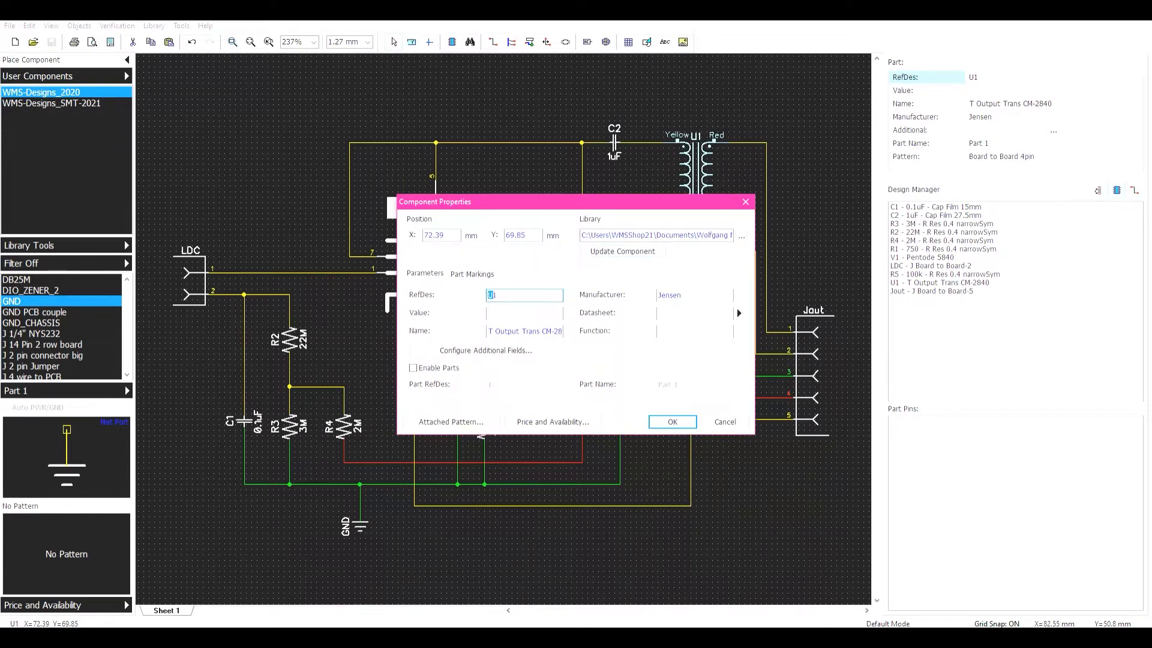
text(T1)
key(Tab)
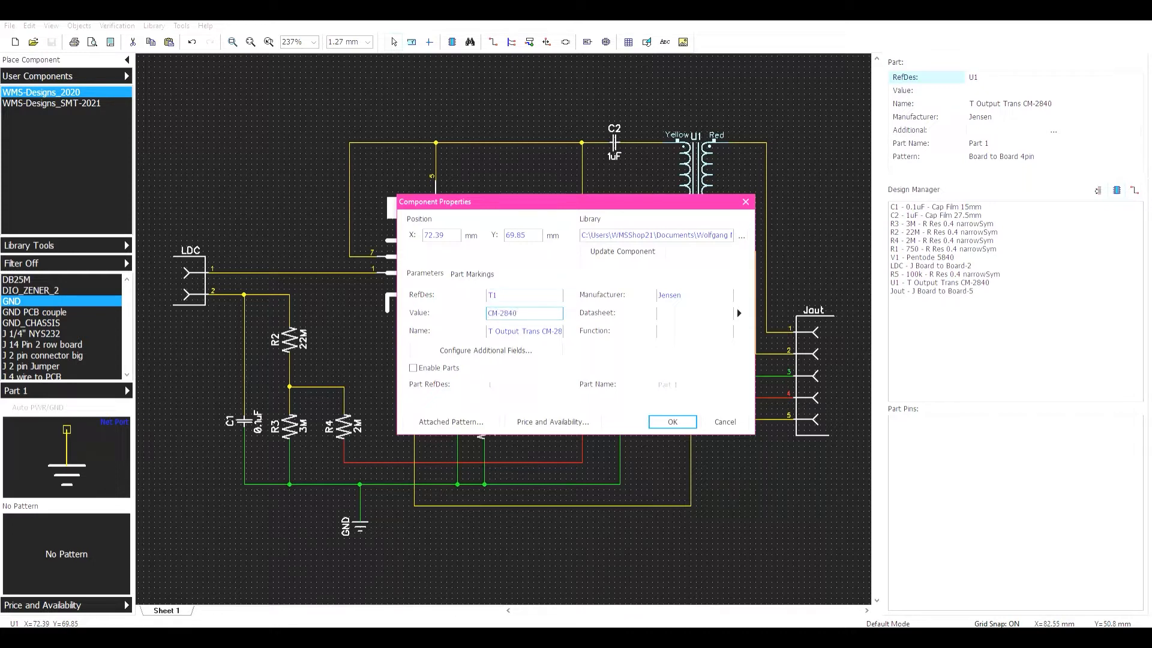
key(Return)
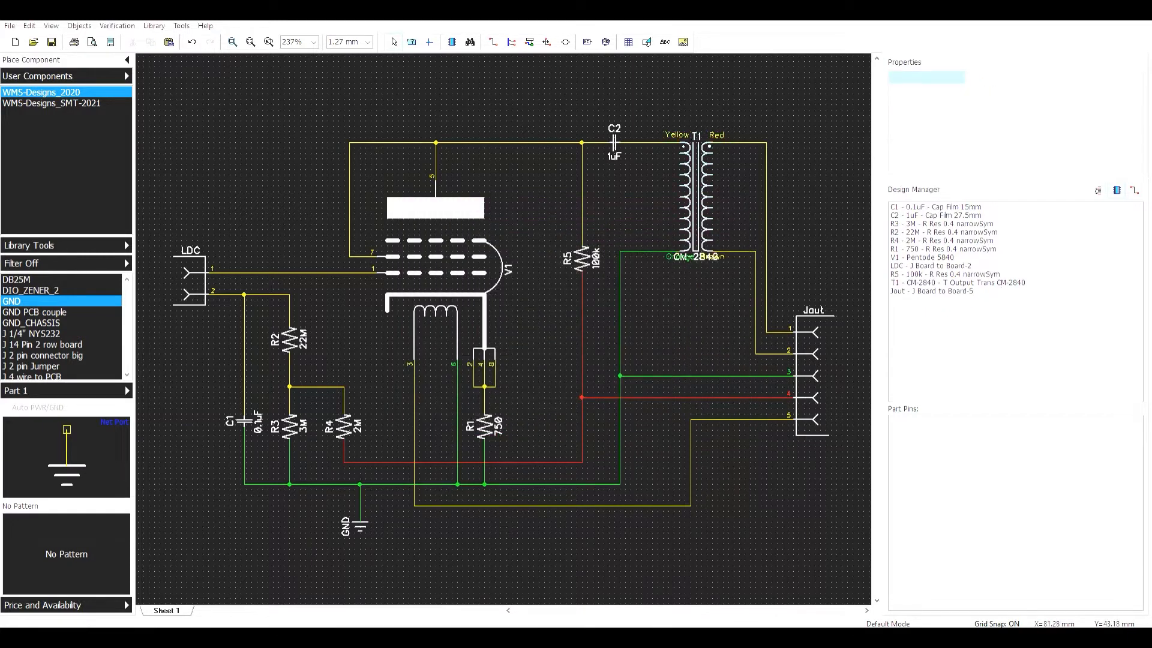
- Move the CM-2840 text to the left of the transformer's windings, rotate it vertical and save the schematic
drag(695, 252, 664, 196)
key(r)
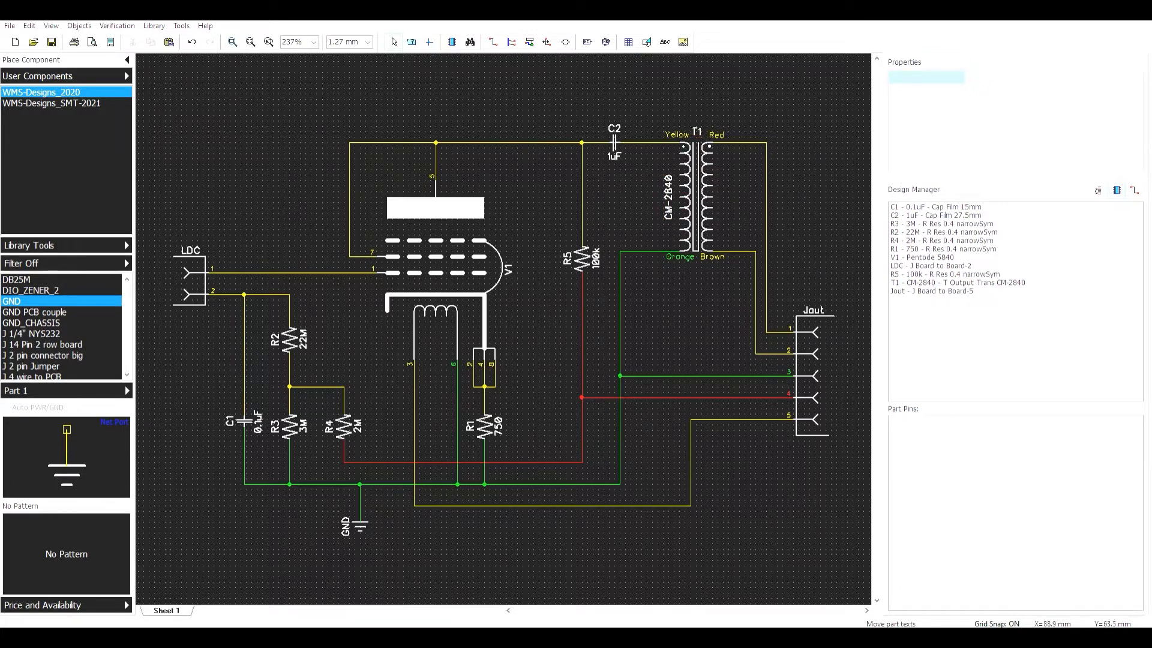
key(Escape)
key(ctrl+s)
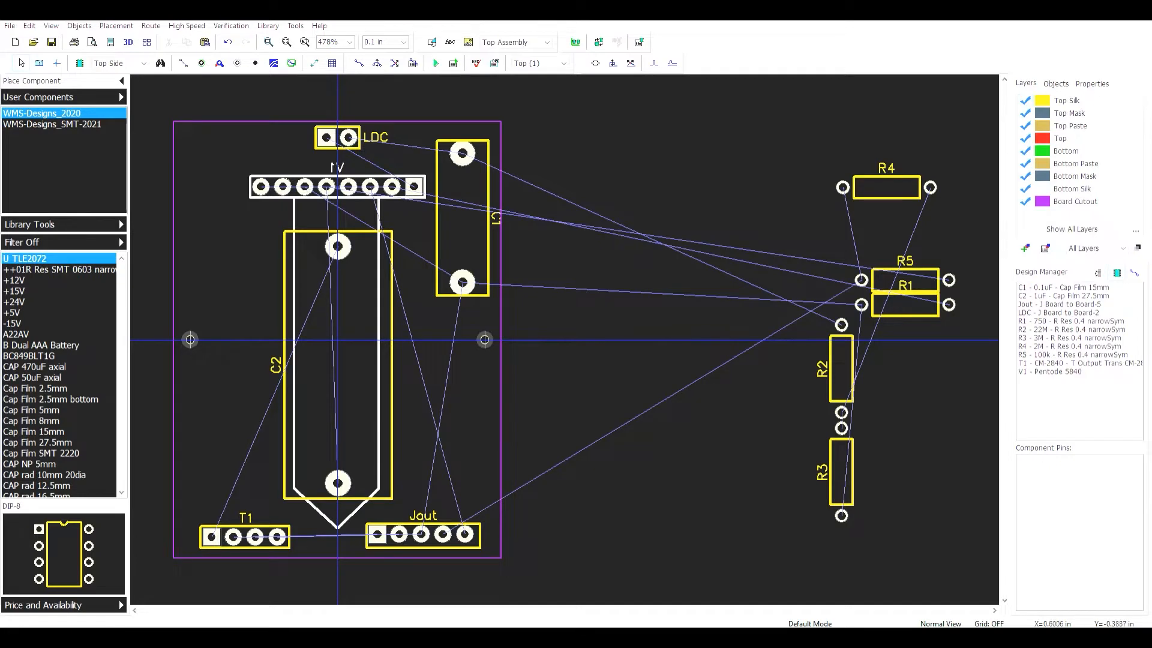
- In the PCB layout, move resistor R4 closer to the board, to about X 1.31, Y 0.34 in, and deselect it
click(242, 537)
drag(887, 187, 623, 264)
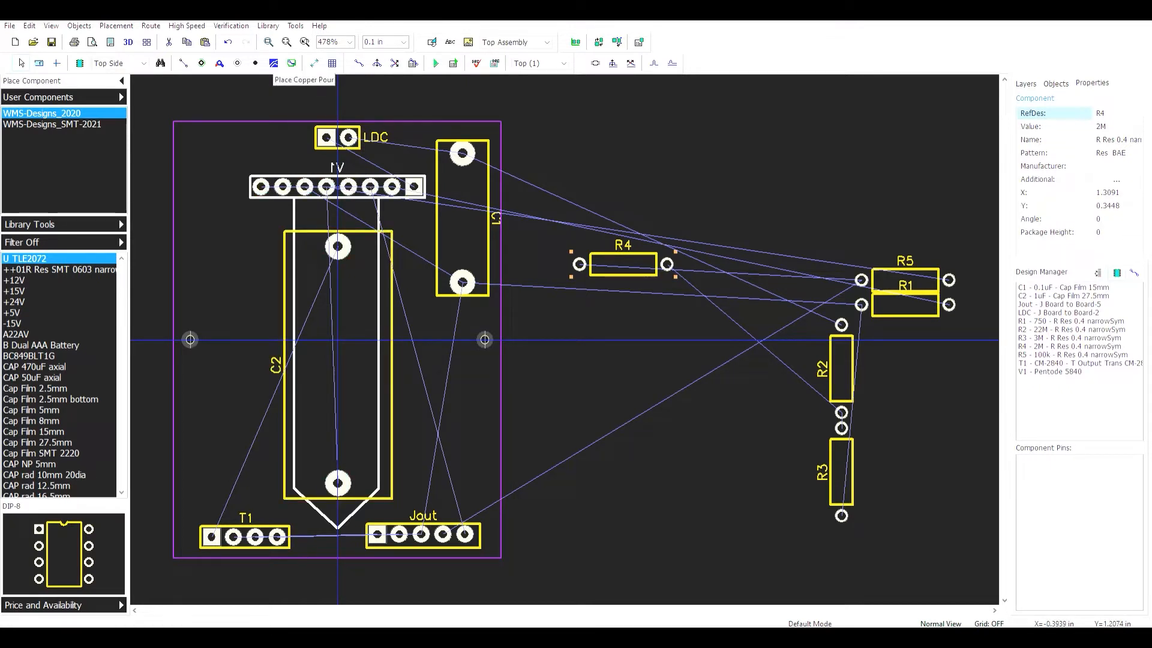
click(347, 87)
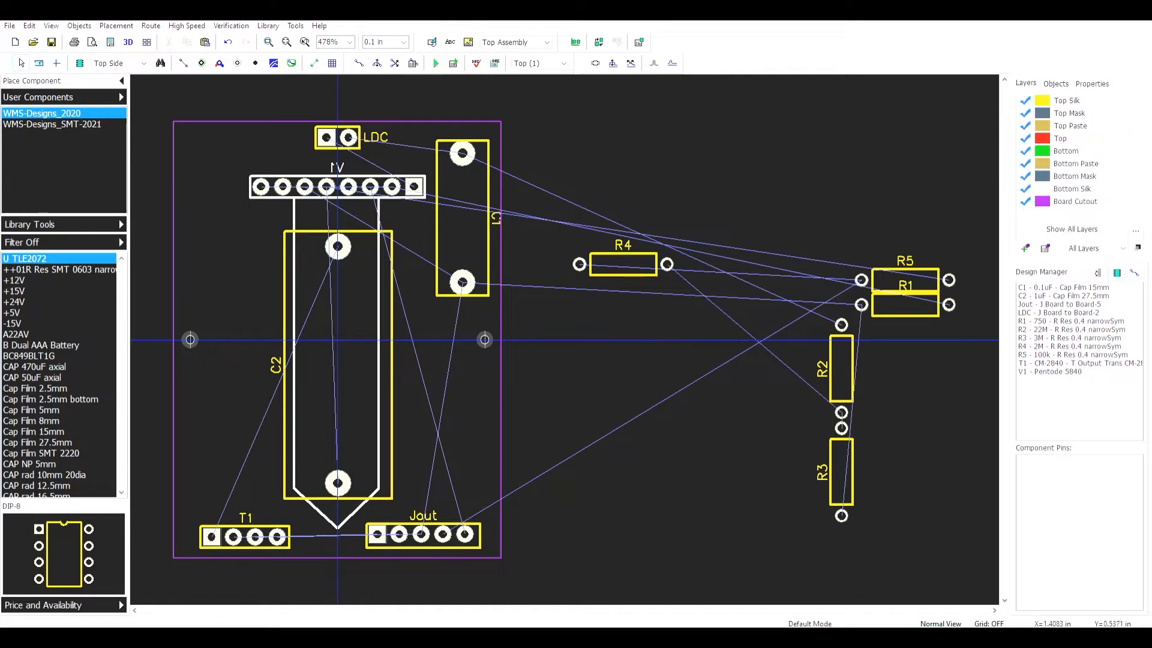
- Try grid sizes of 0.05, 0.025, 0.15 and 0.2 in, and return to 0.1 in
click(404, 42)
click(394, 78)
click(404, 42)
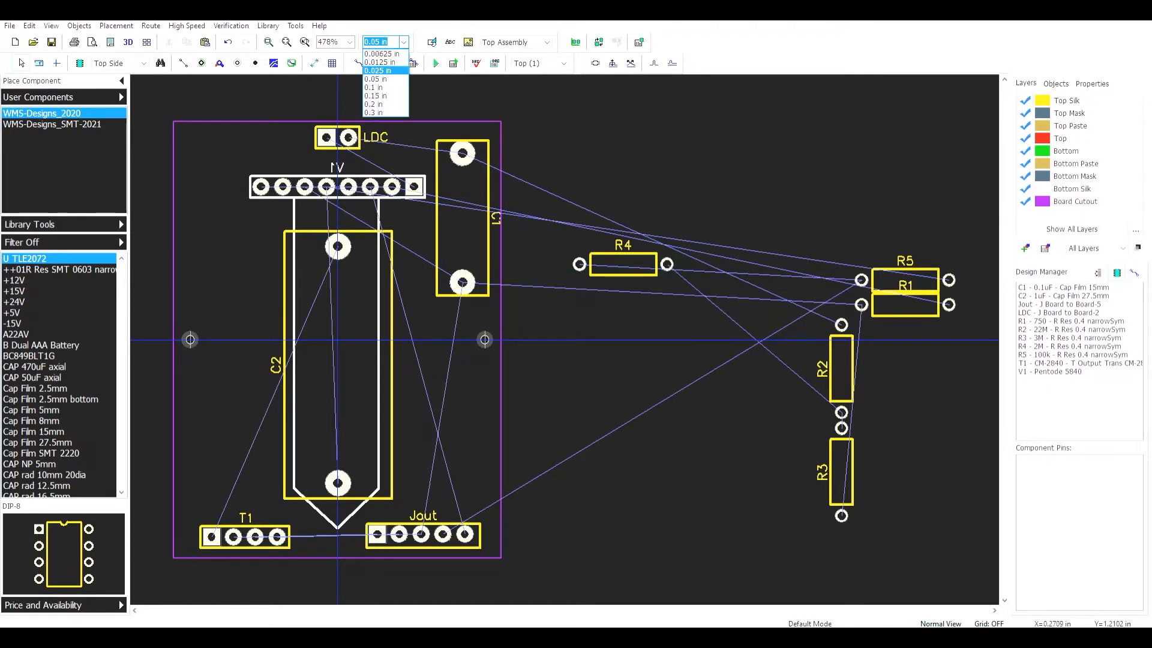
click(386, 71)
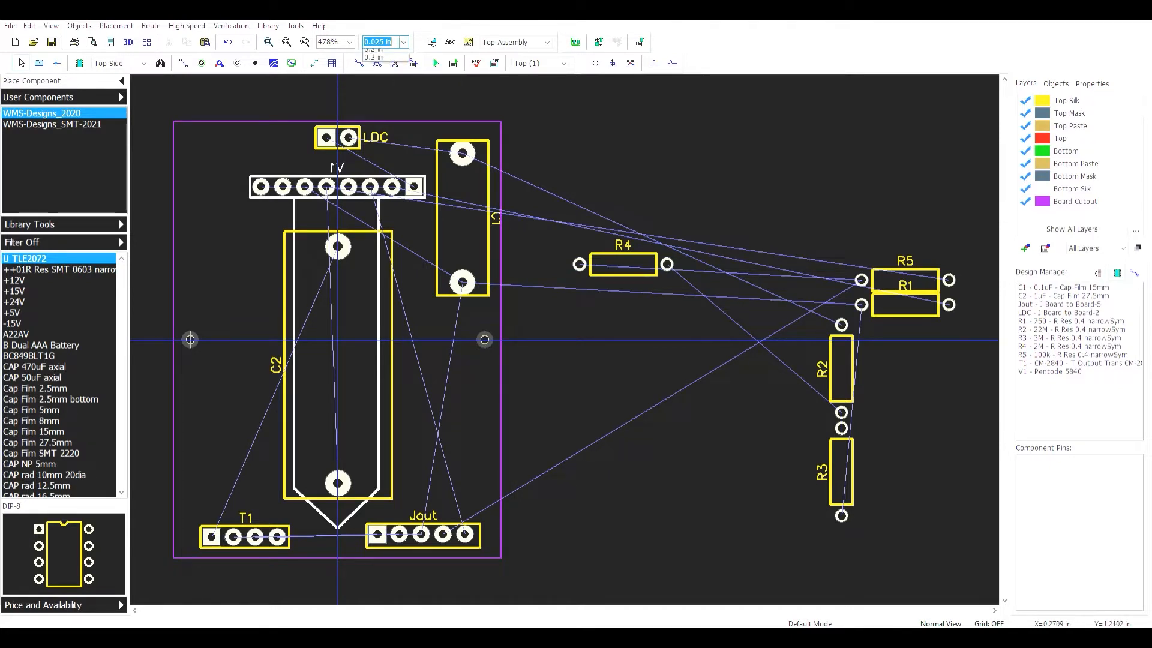
click(404, 42)
click(378, 95)
click(404, 42)
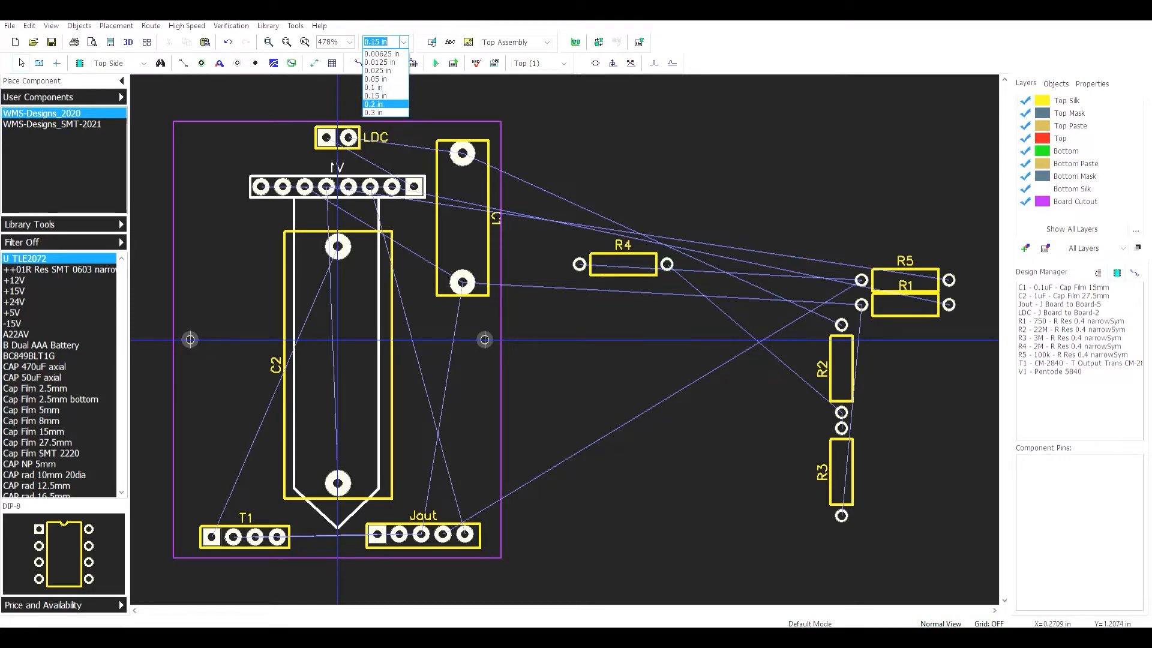
click(378, 104)
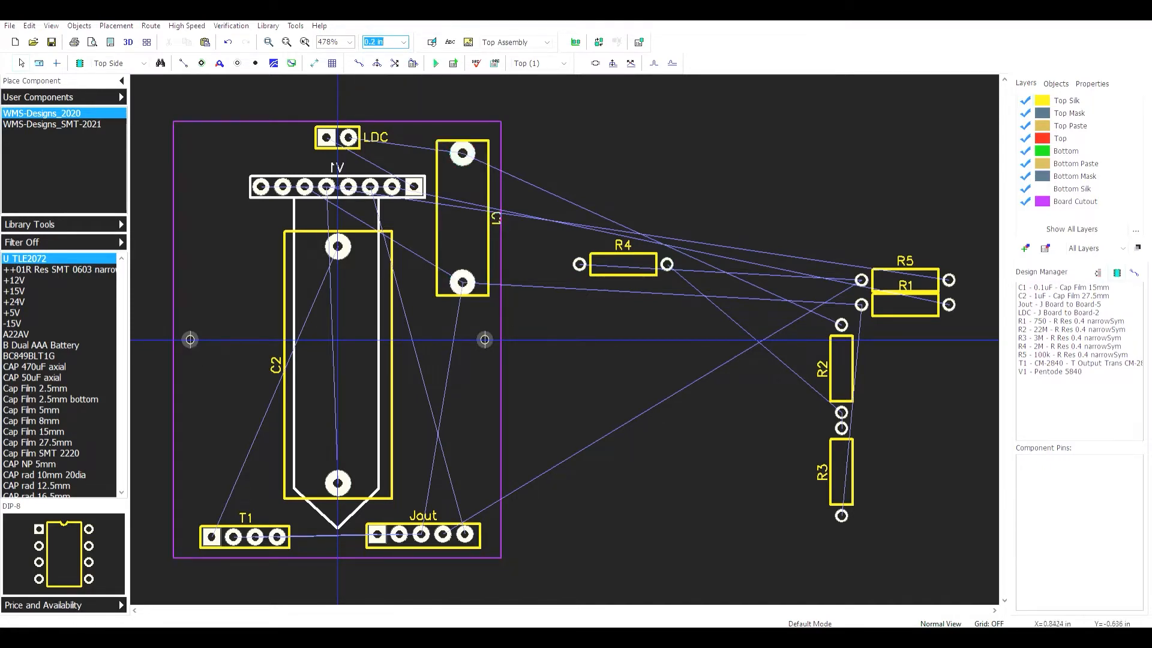
click(404, 42)
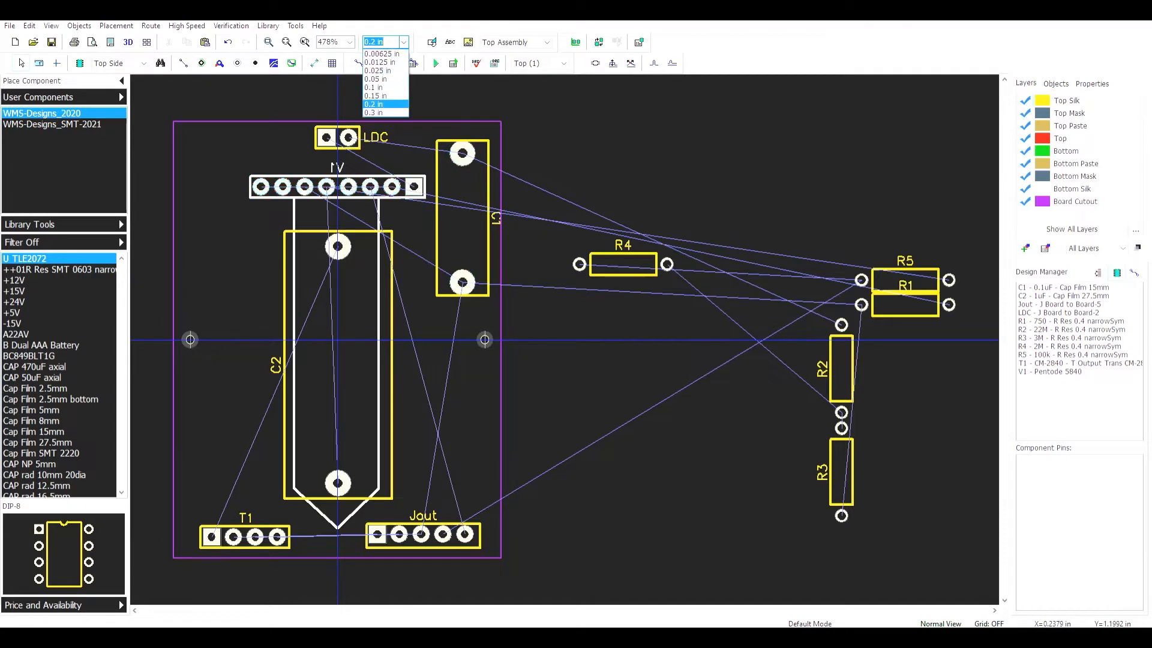
click(375, 87)
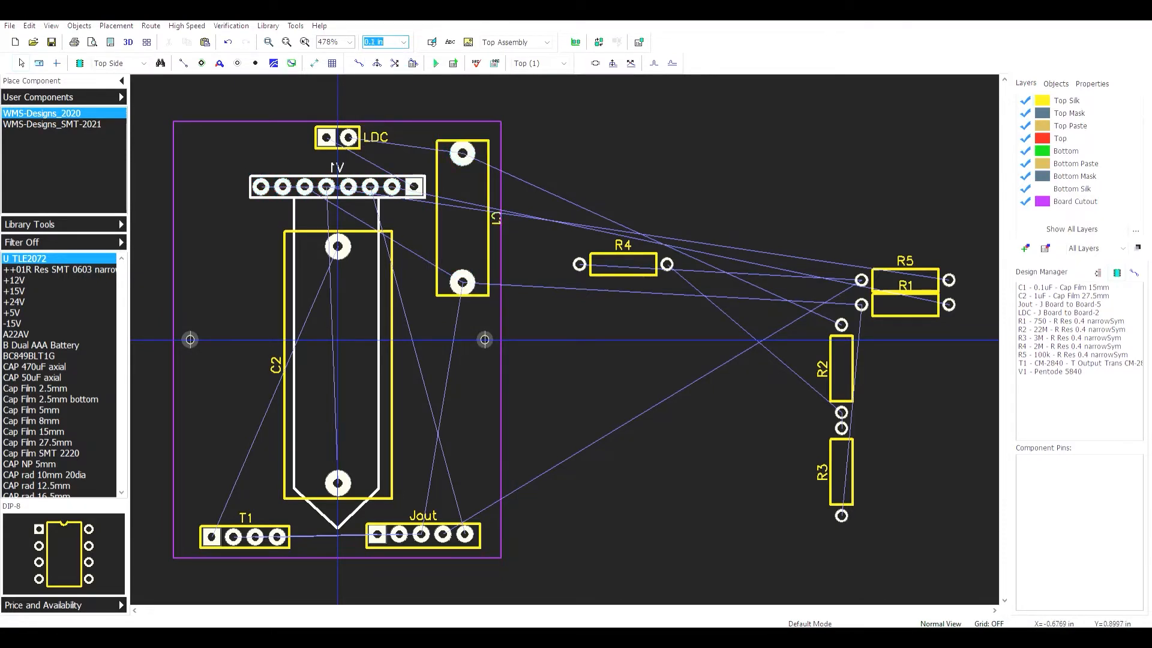
- Start the Copper Pour tool and try a first outline edge along the board's left side with the grid off
click(274, 63)
click(186, 136)
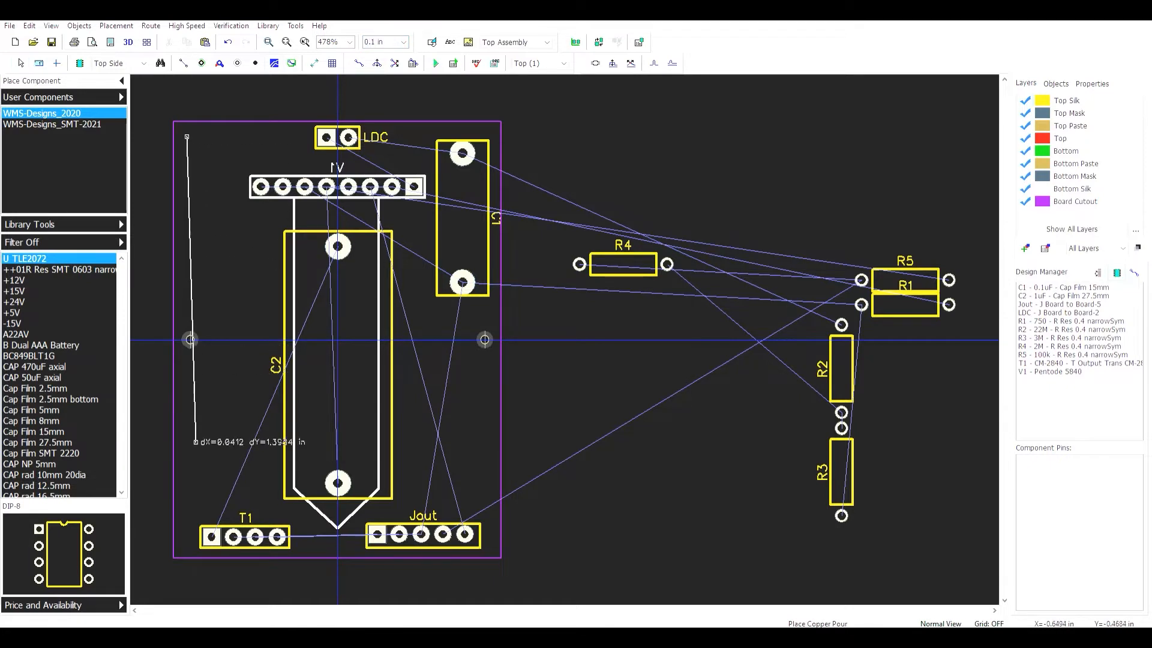
right_click(184, 547)
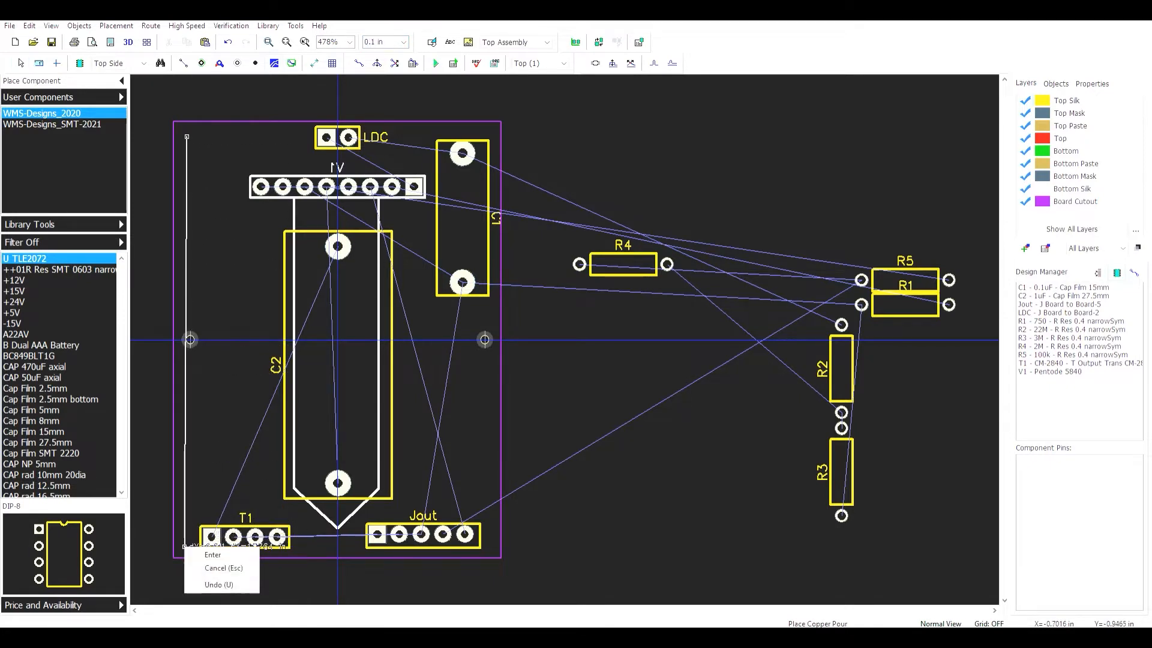
click(213, 555)
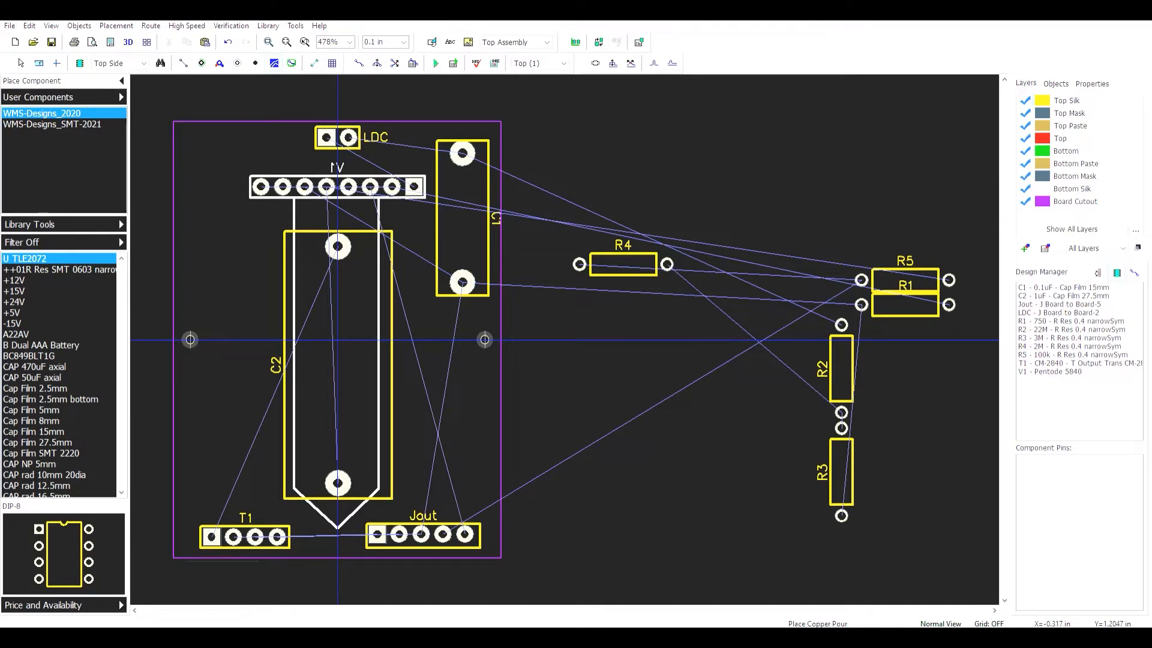
- Turn the grid on and set its size to 0.05 in
click(404, 42)
click(382, 62)
click(404, 42)
click(382, 71)
click(51, 25)
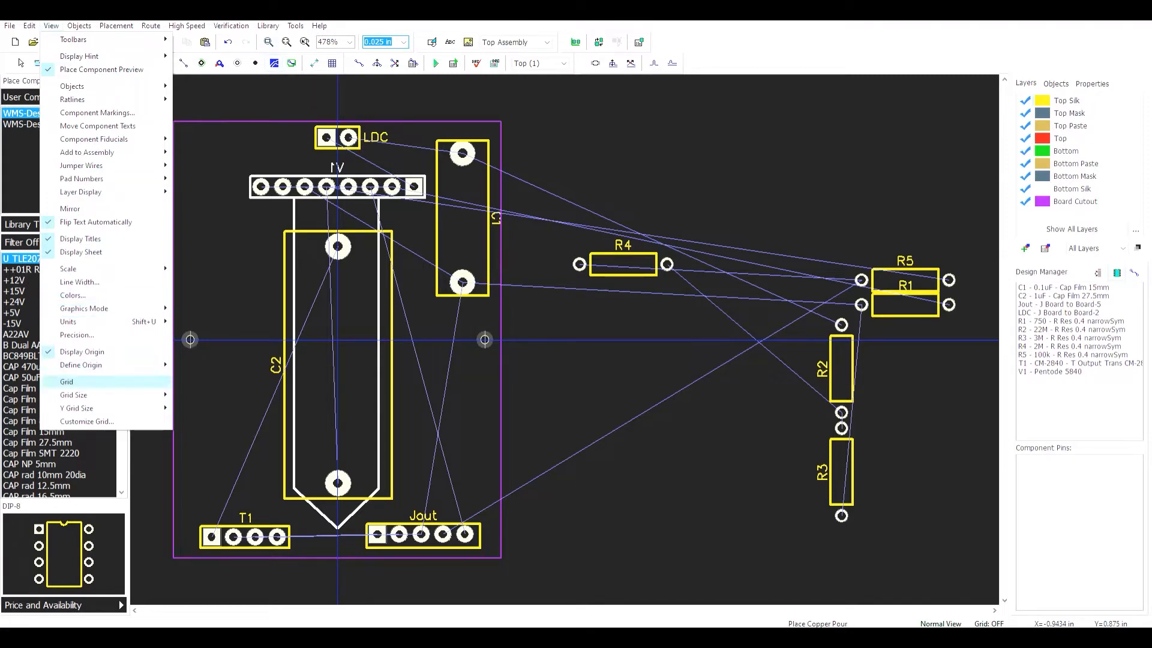
click(66, 382)
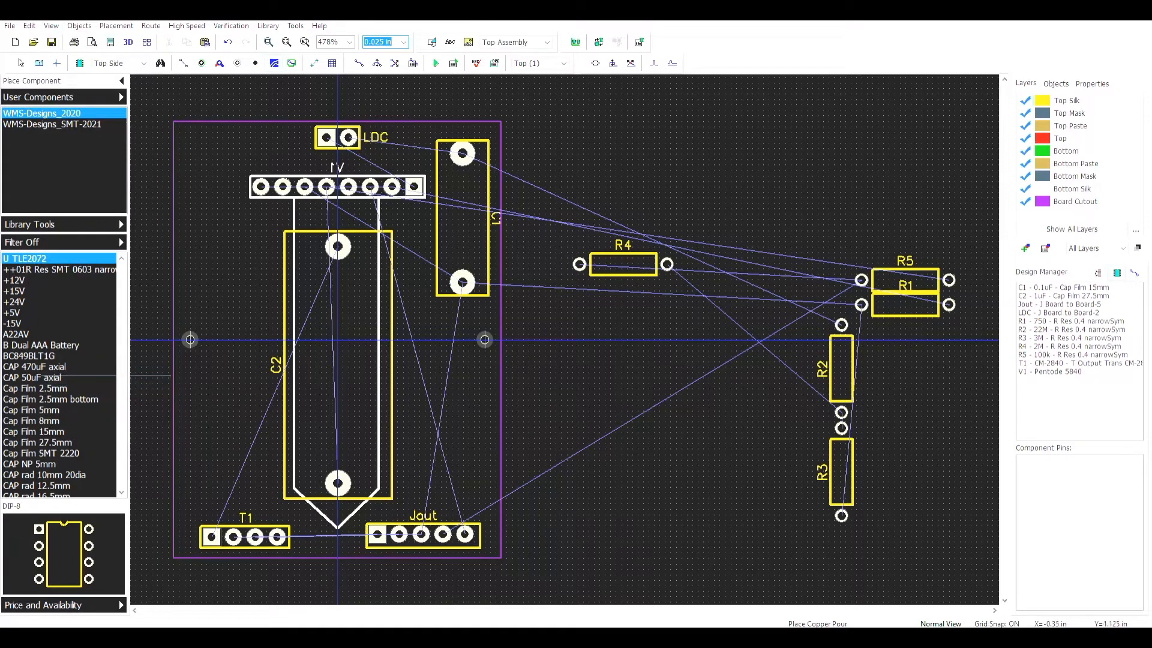
click(404, 42)
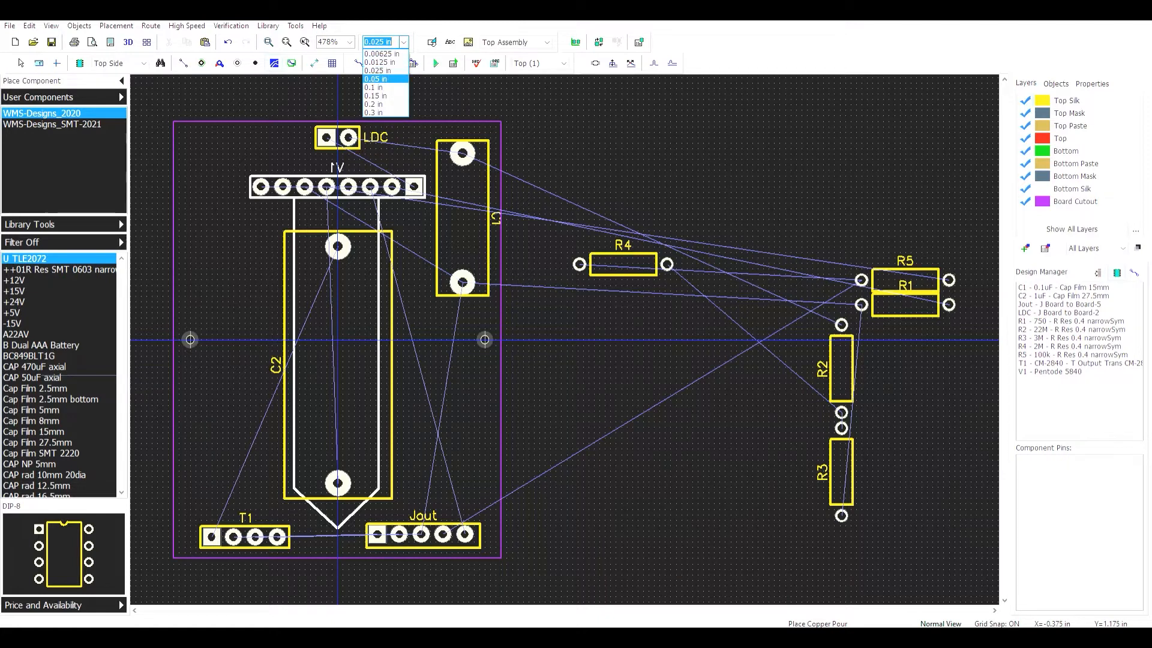
click(391, 78)
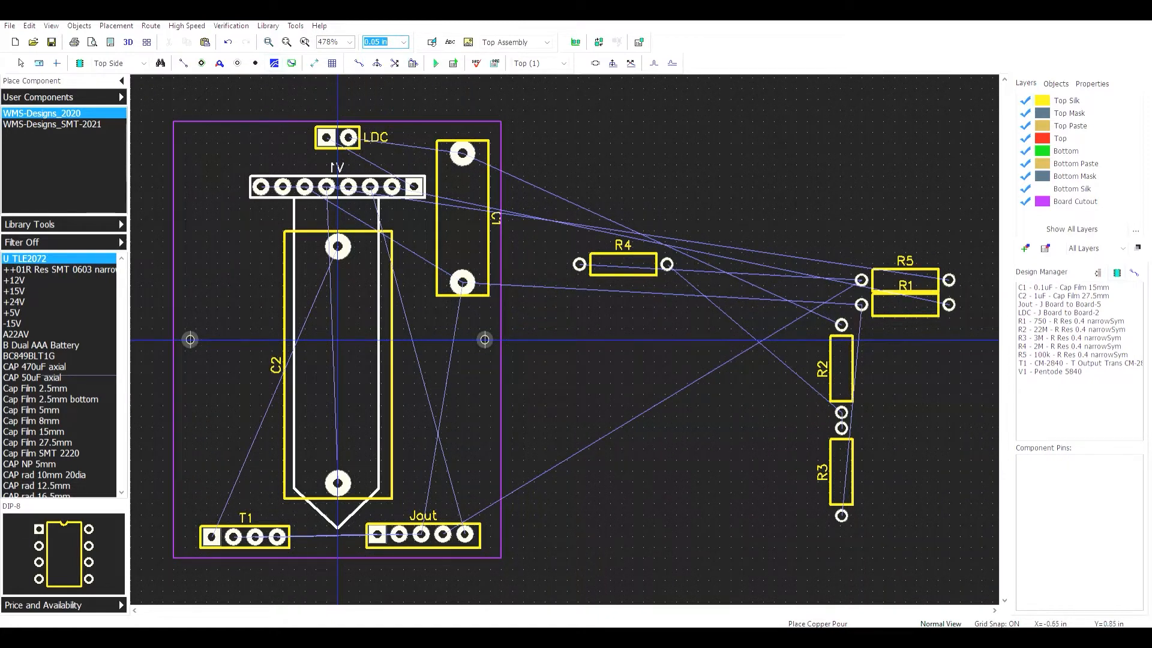
- Draw a rectangular copper pour outline of 1.4 x 1.9 in, inset 0.05 in from the board edges
click(185, 132)
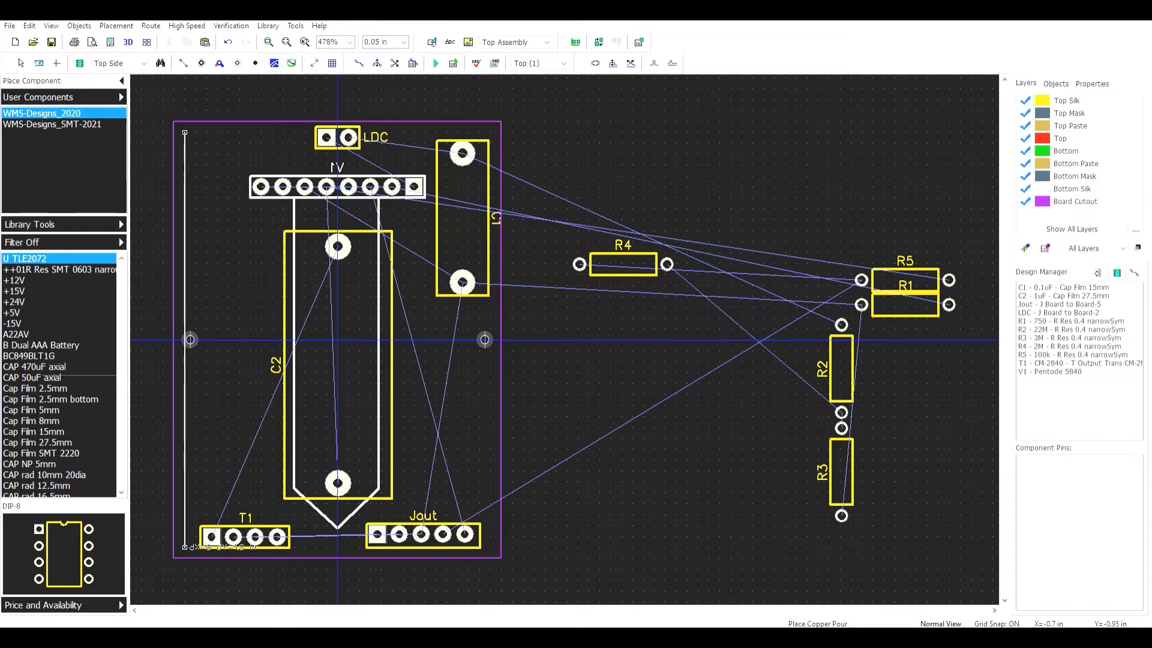
click(184, 547)
click(491, 547)
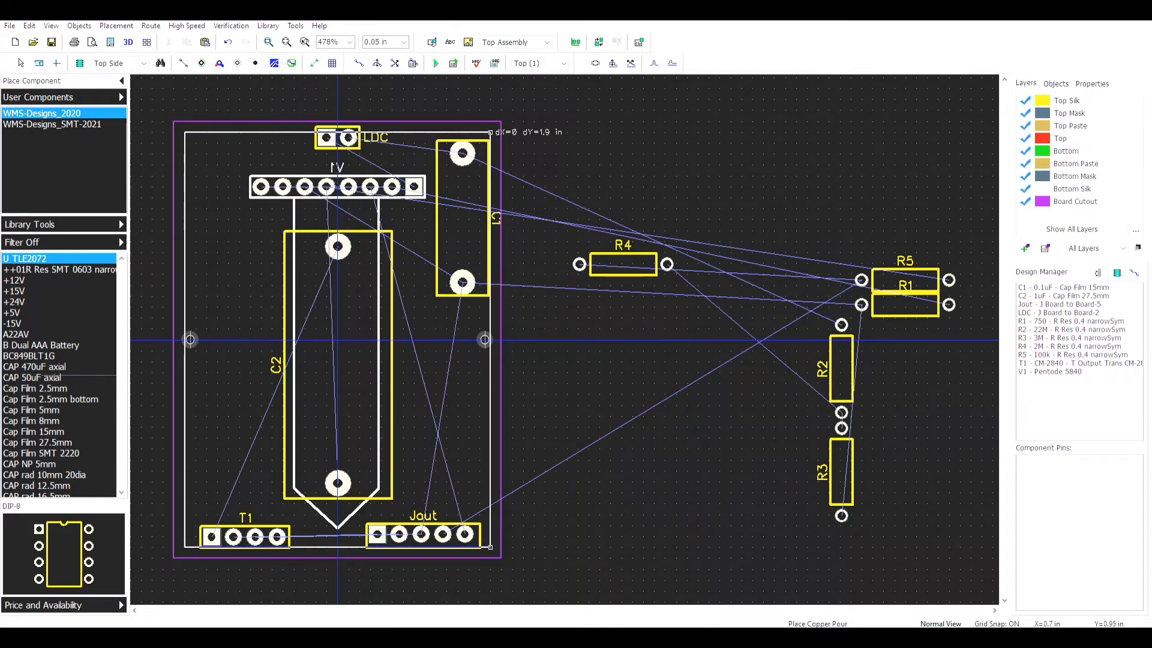
double_click(491, 132)
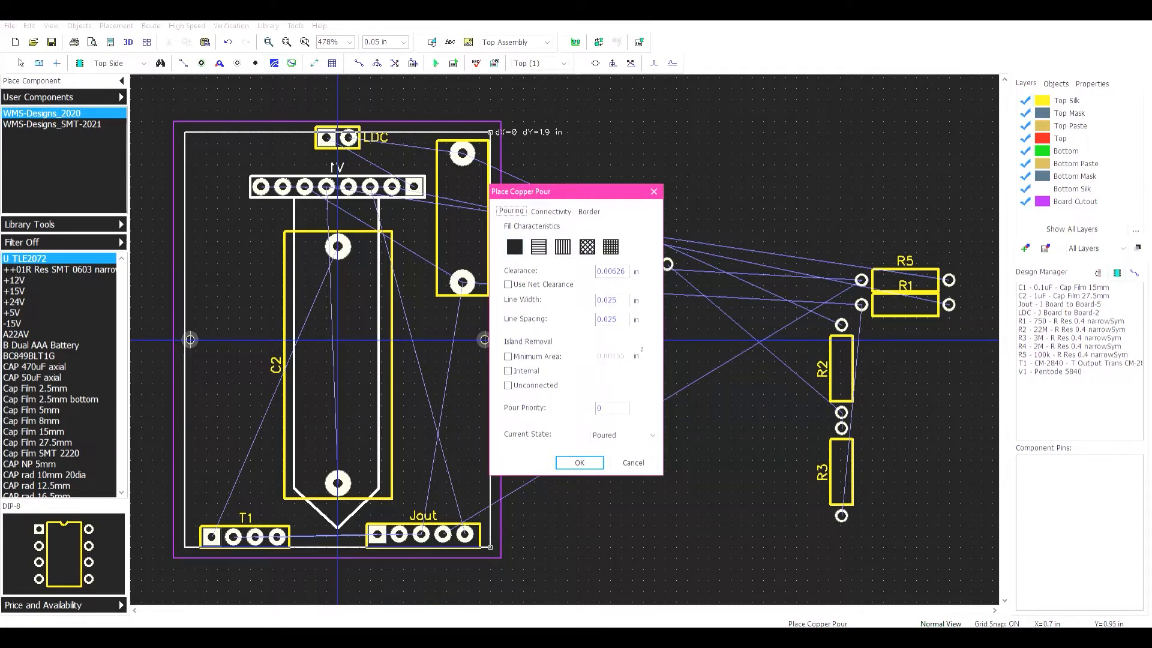
- Connect the new copper pour to the GND net, create it with the existing fill settings and leave the tool
click(549, 211)
click(616, 235)
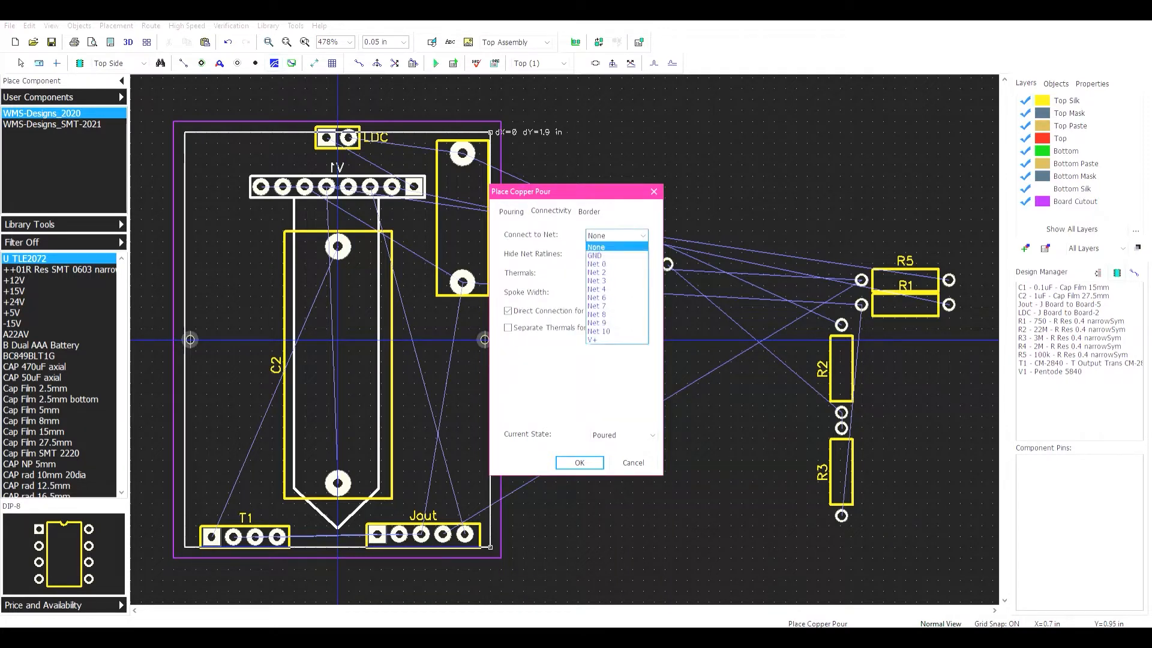
click(616, 255)
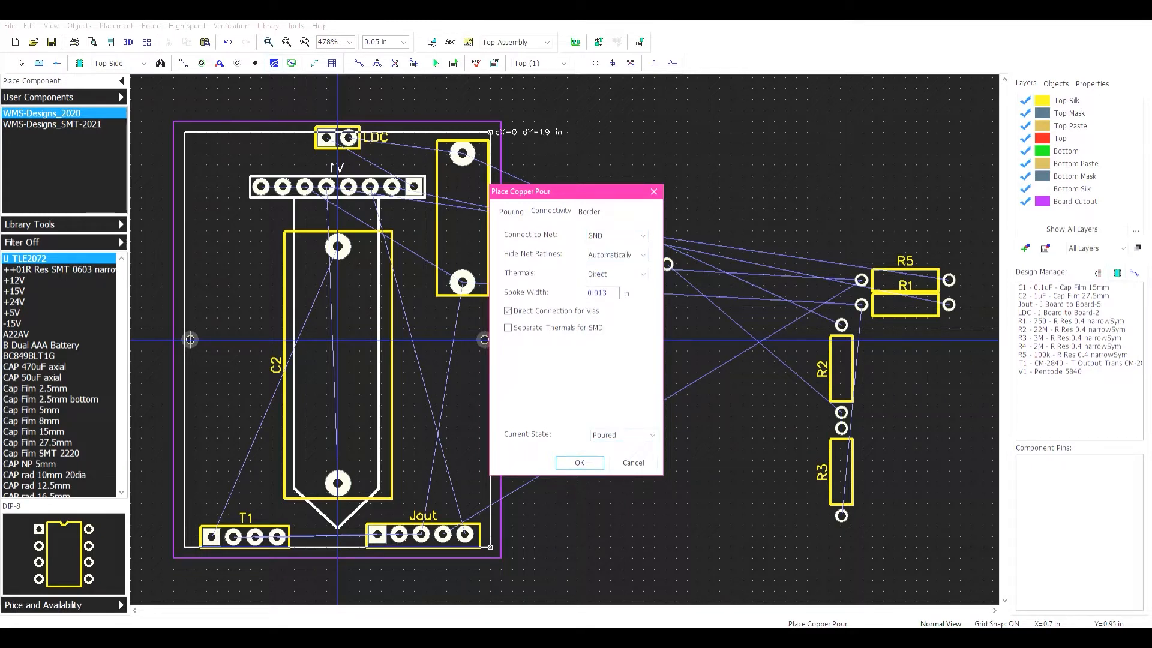
click(510, 211)
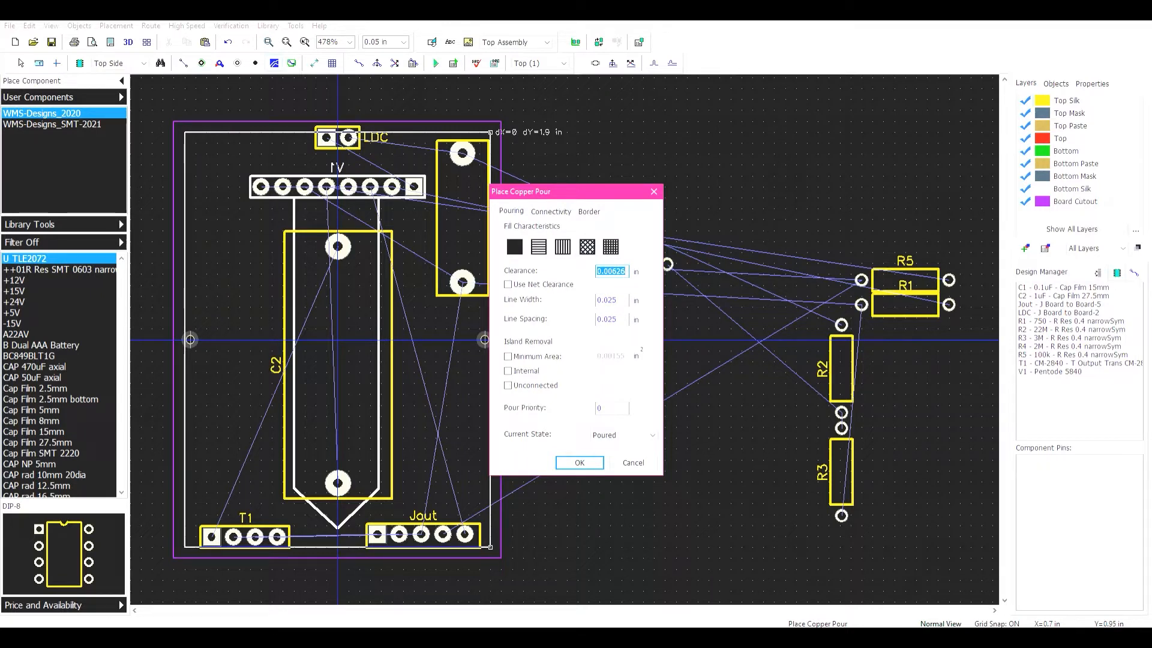
click(580, 463)
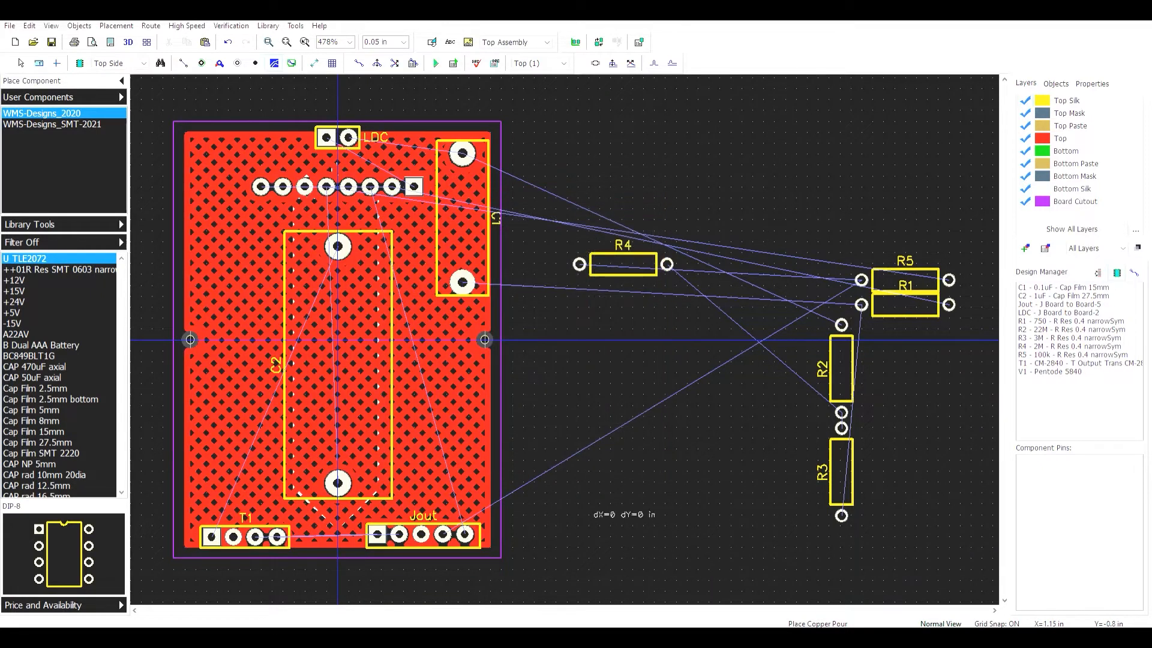
right_click(561, 522)
click(598, 545)
- Review the copper pour's pouring, connectivity and border properties without changing them
click(240, 133)
right_click(240, 133)
click(278, 318)
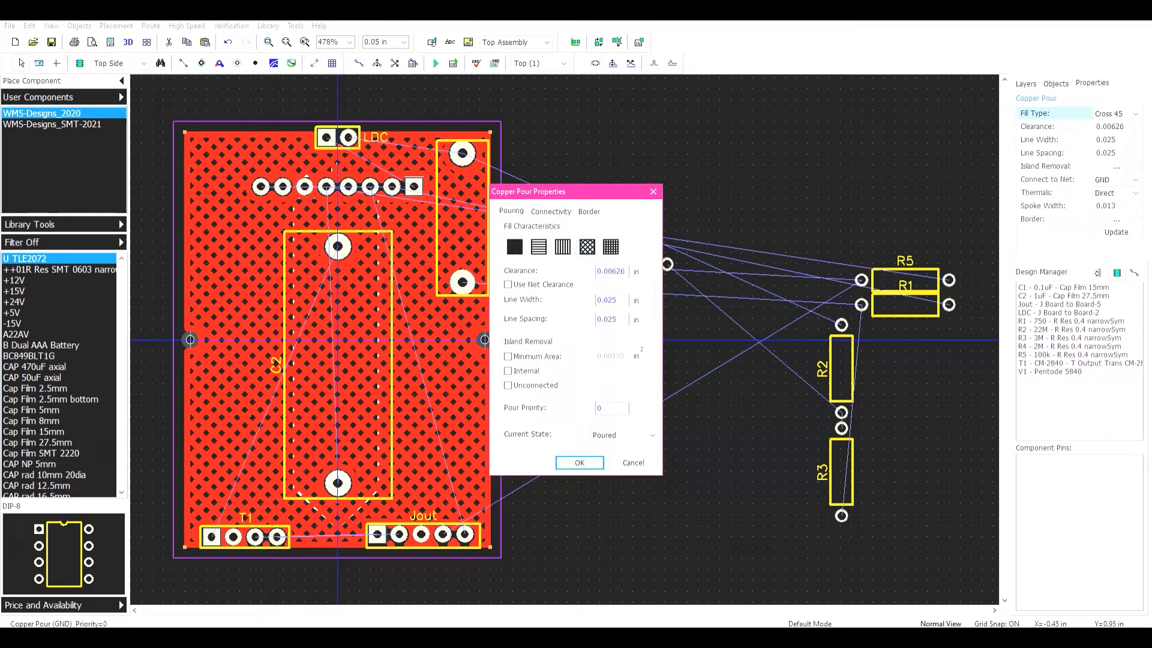
click(551, 212)
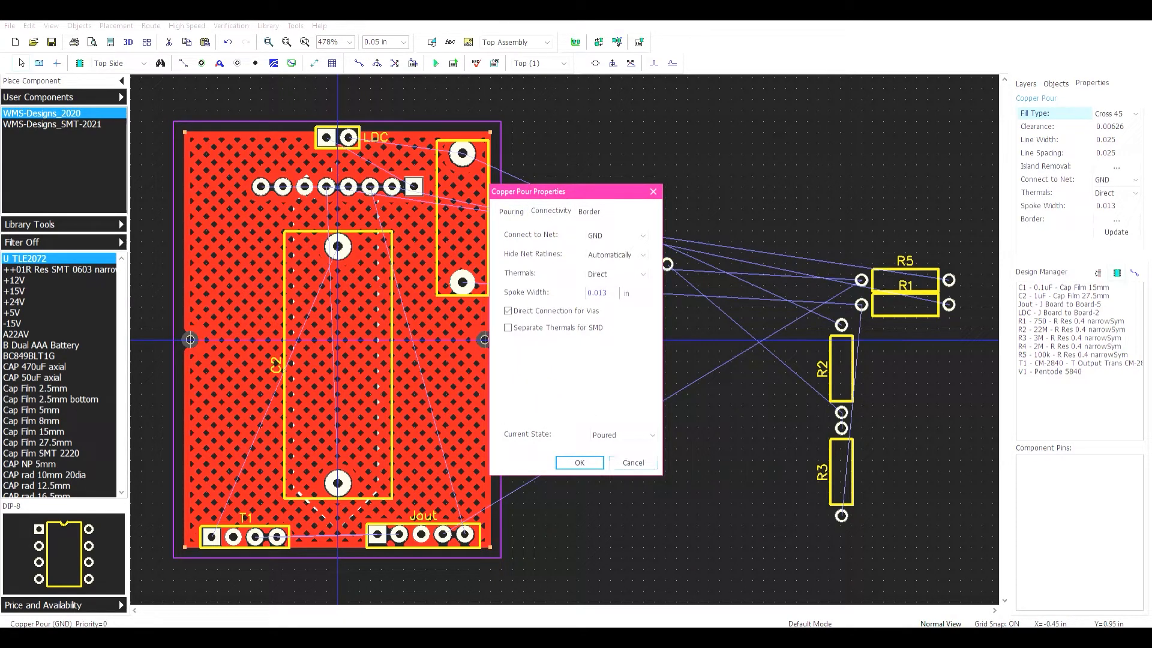
click(588, 211)
click(632, 463)
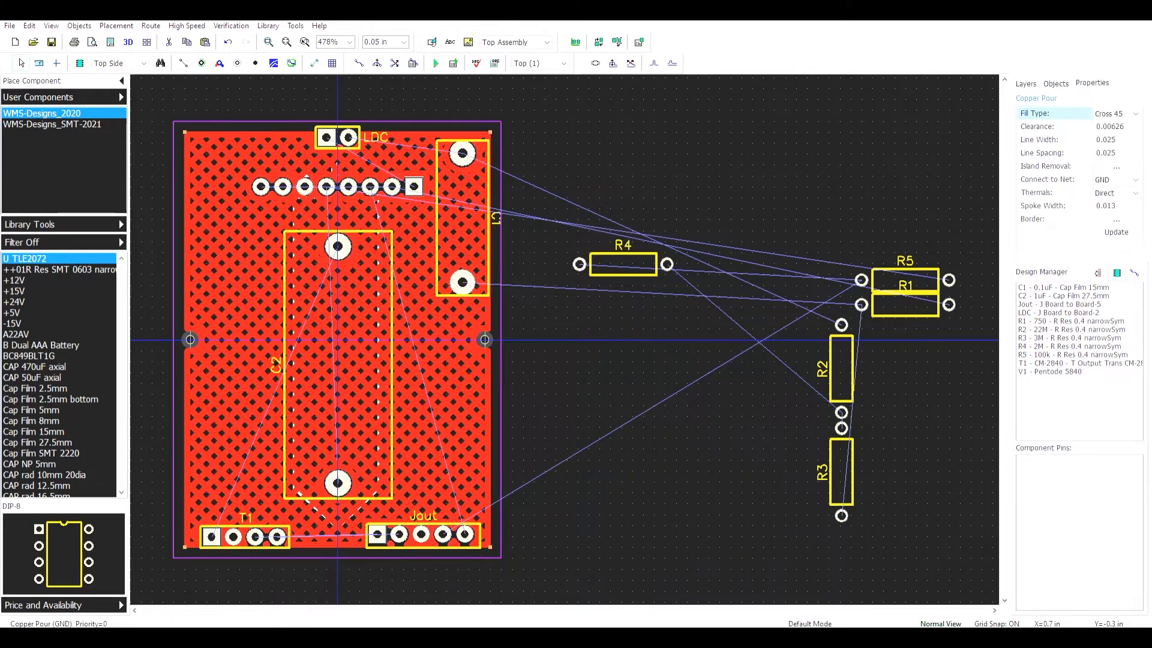
- Change the copper pour's layer to Bottom and make Bottom the active layer
right_click(490, 412)
key(Escape)
key(Escape)
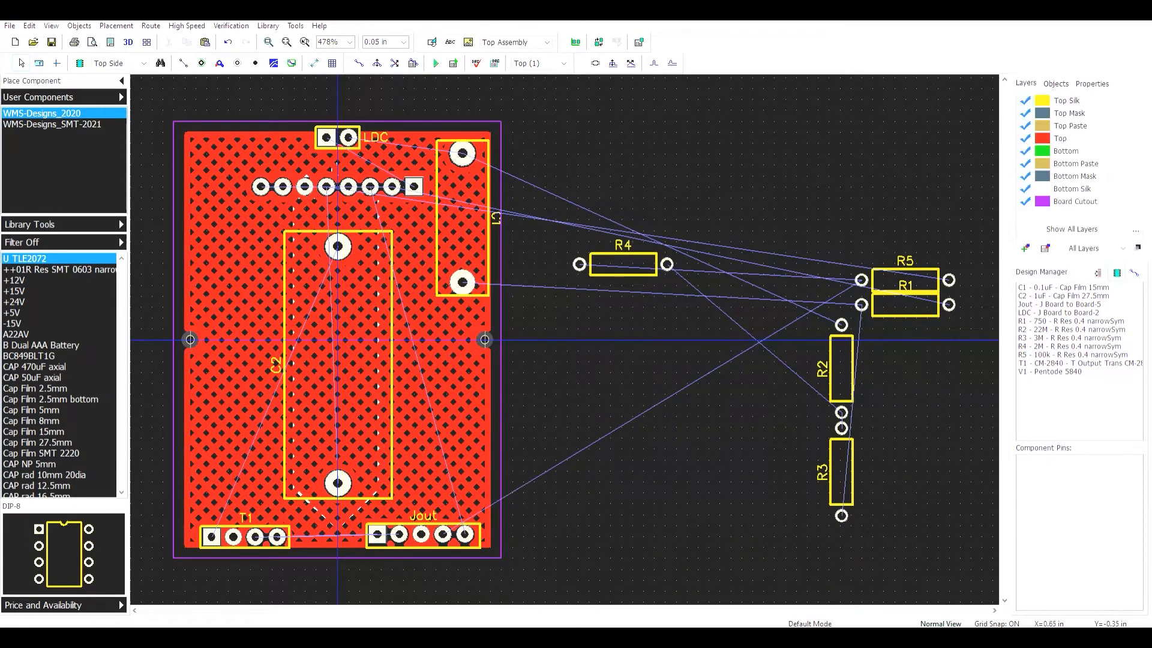
right_click(490, 412)
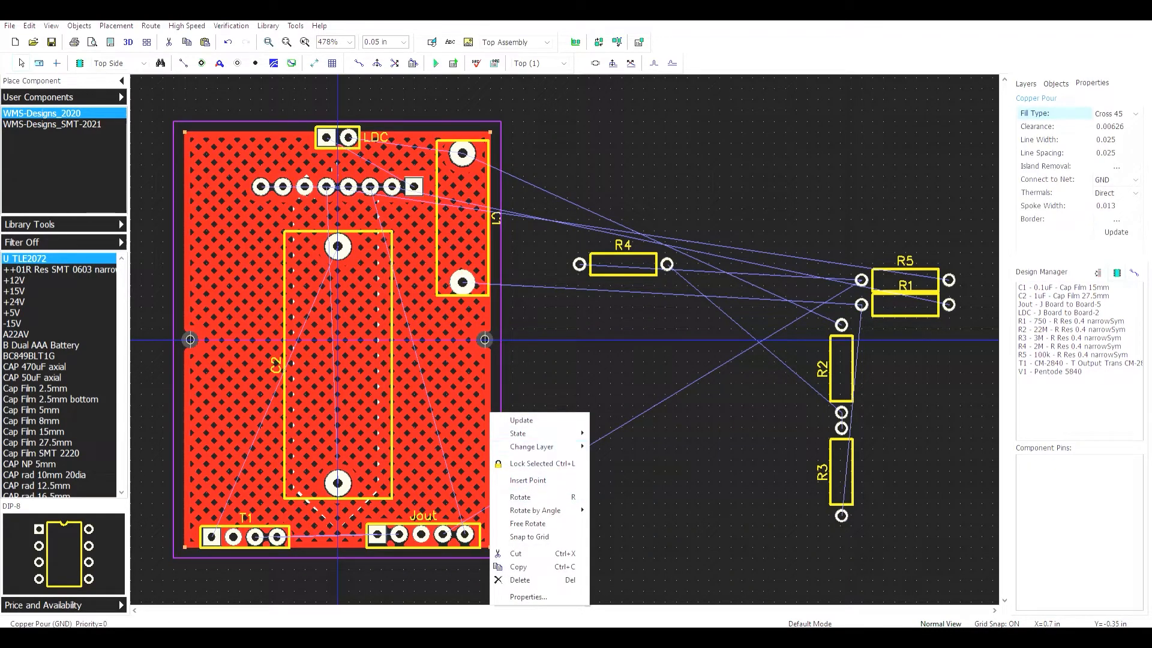
mouse_move(534, 446)
click(618, 459)
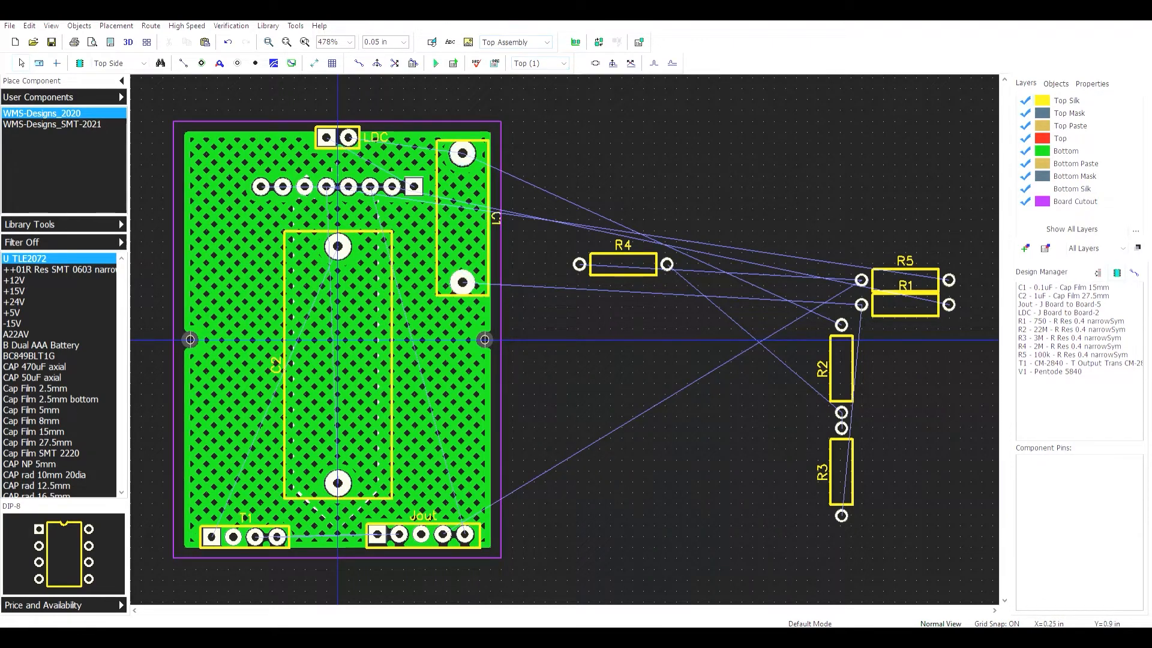
click(540, 63)
click(531, 84)
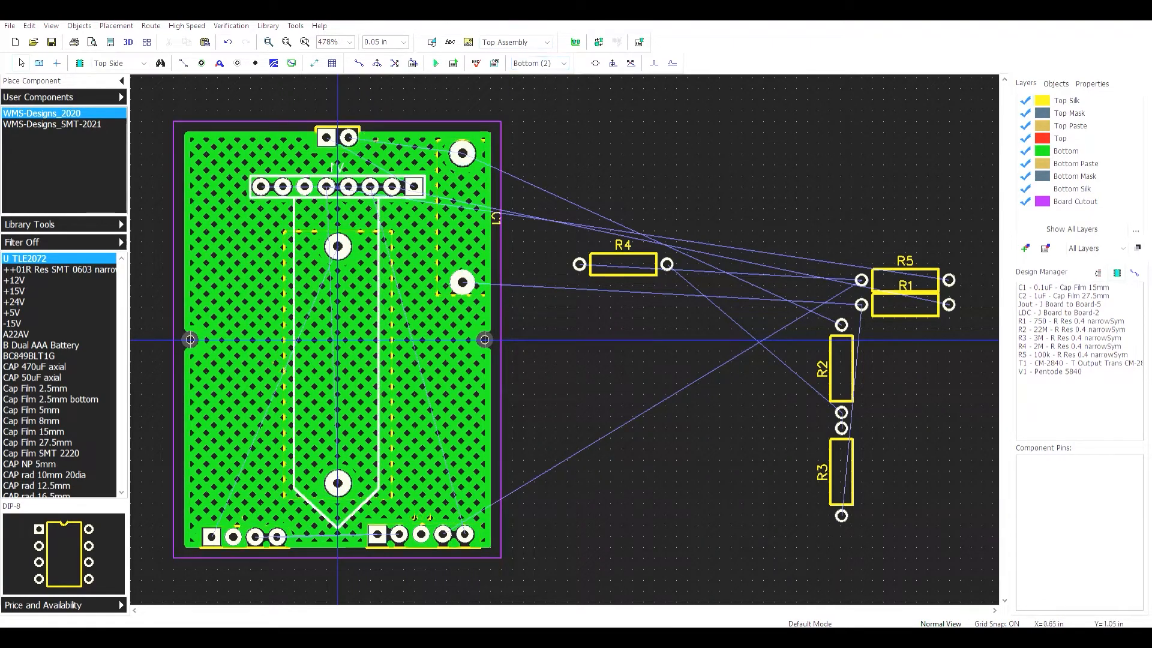
- Move the copper pour back to the Top layer and make Top the active layer again
click(425, 132)
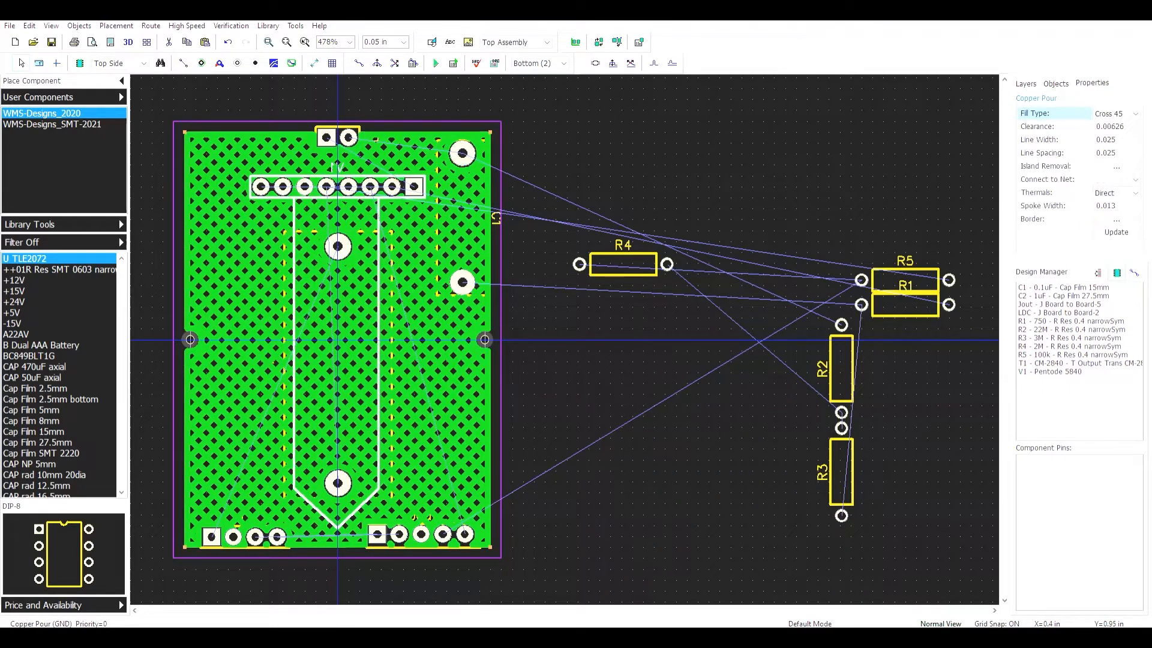
right_click(425, 132)
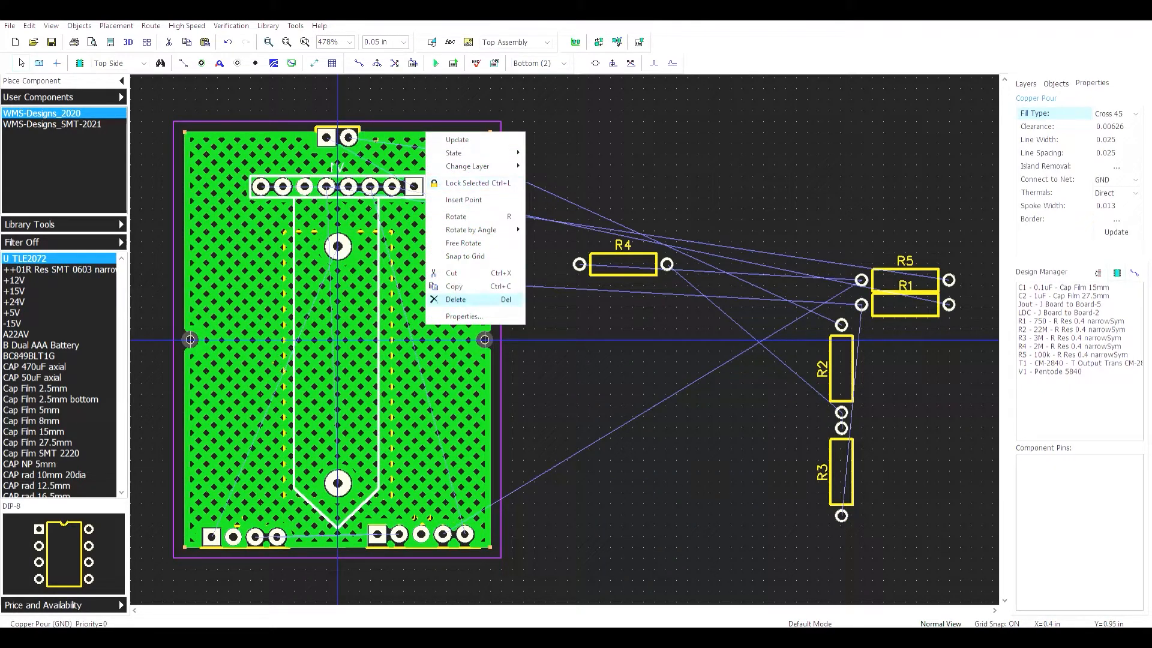
mouse_move(468, 166)
click(552, 167)
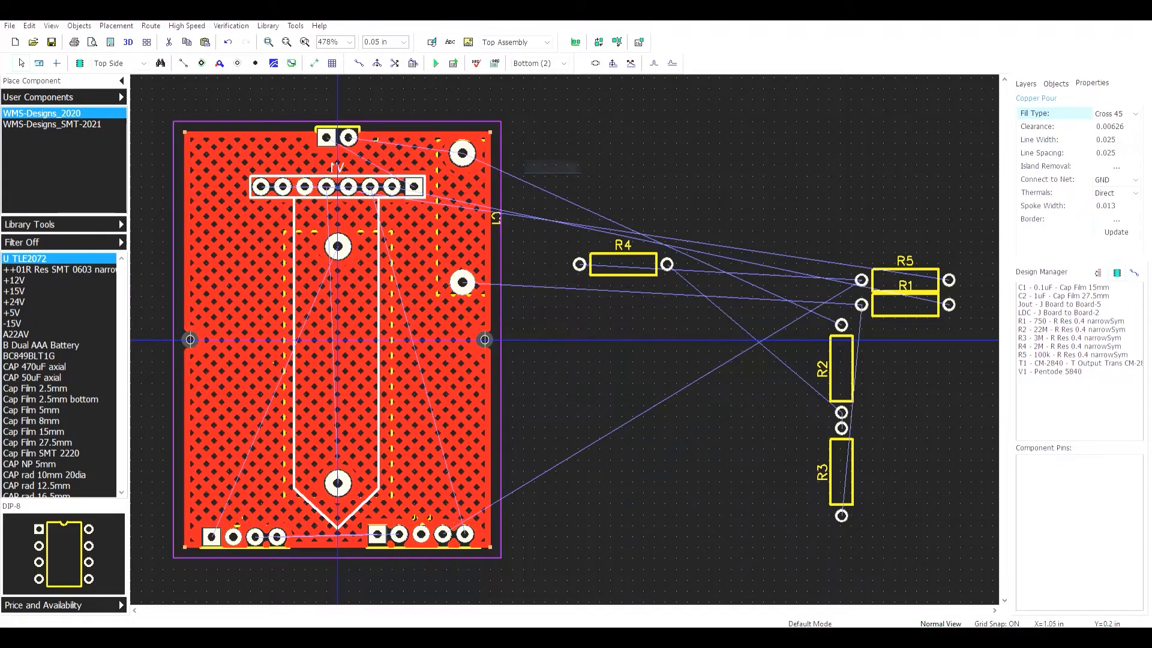
click(567, 405)
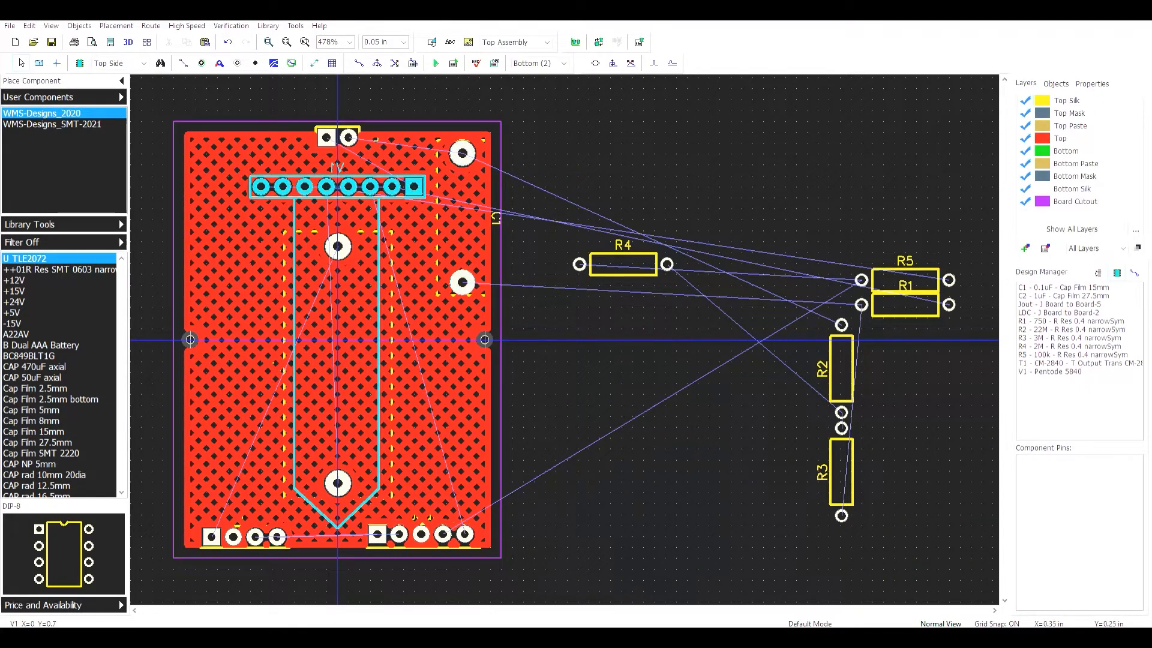
click(534, 63)
click(528, 74)
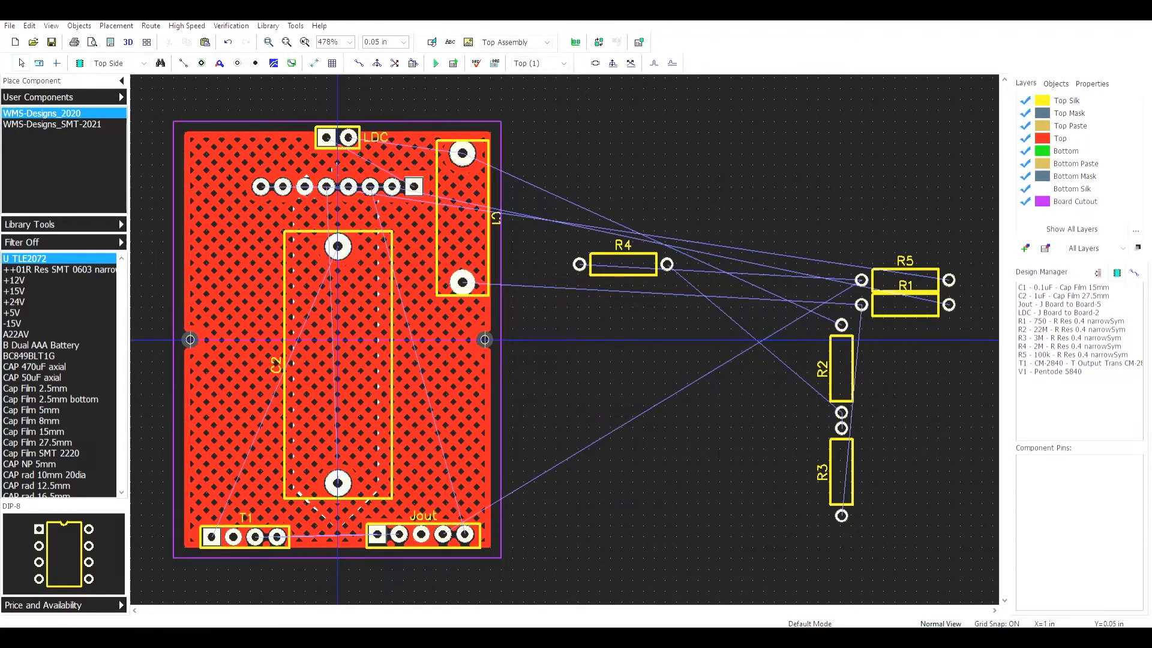
- Hide the Top layer and place R4 above Jout at X 0.5, Y -0.55 in, rotated 90 degrees
click(1024, 138)
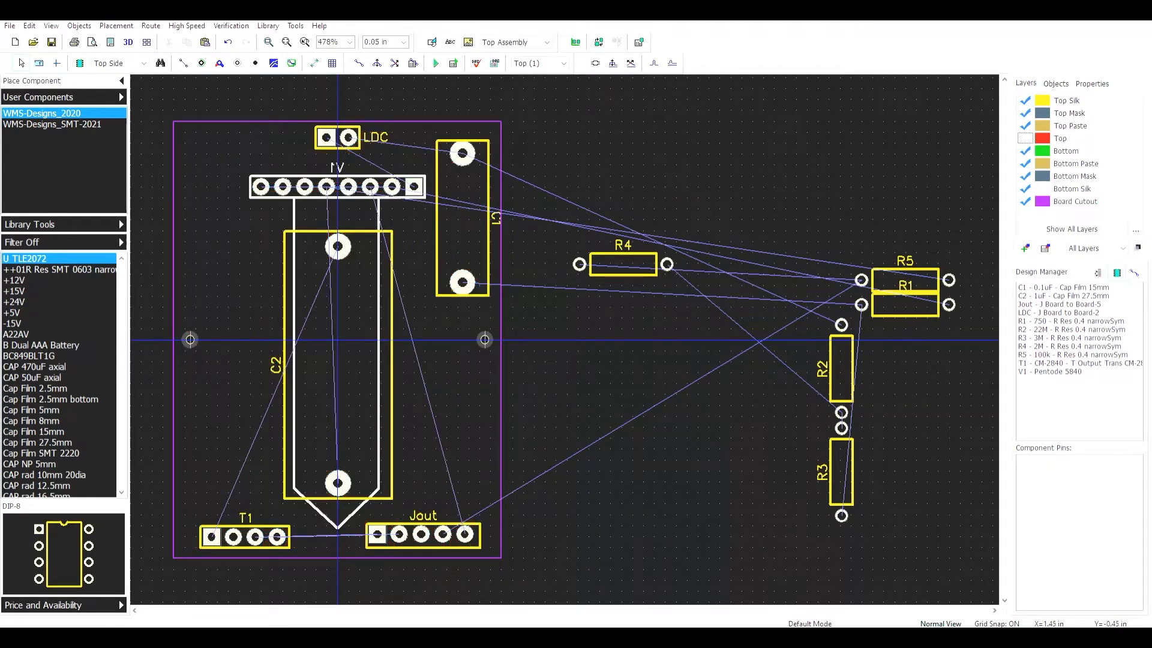
drag(666, 264, 609, 350)
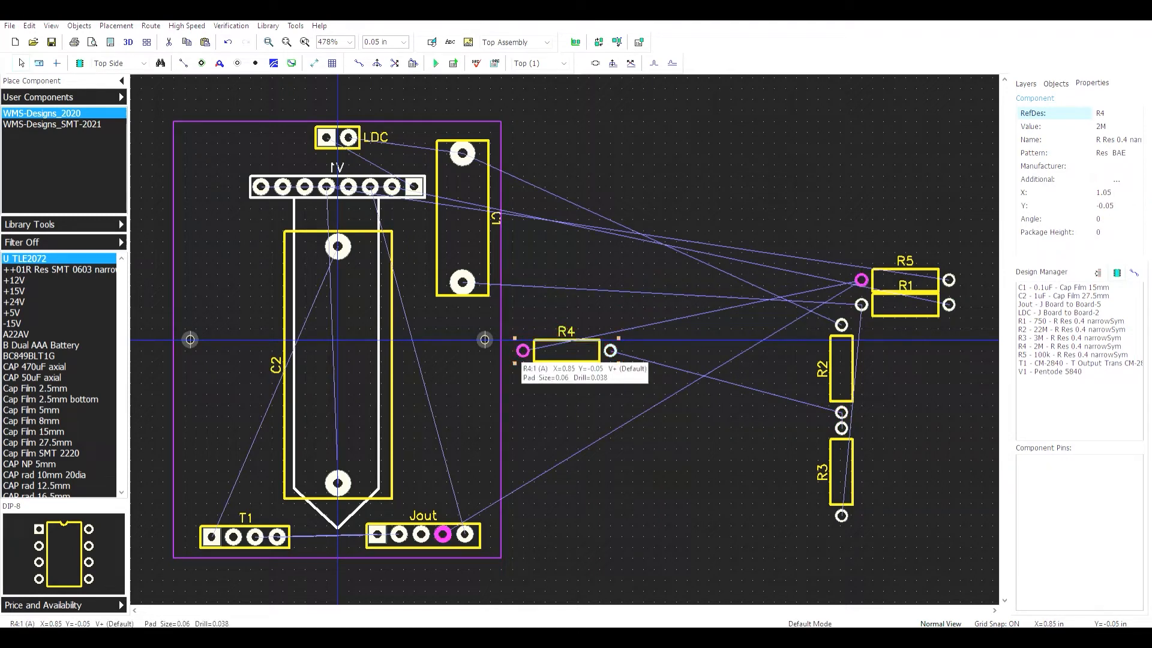
drag(567, 353, 465, 471)
key(r)
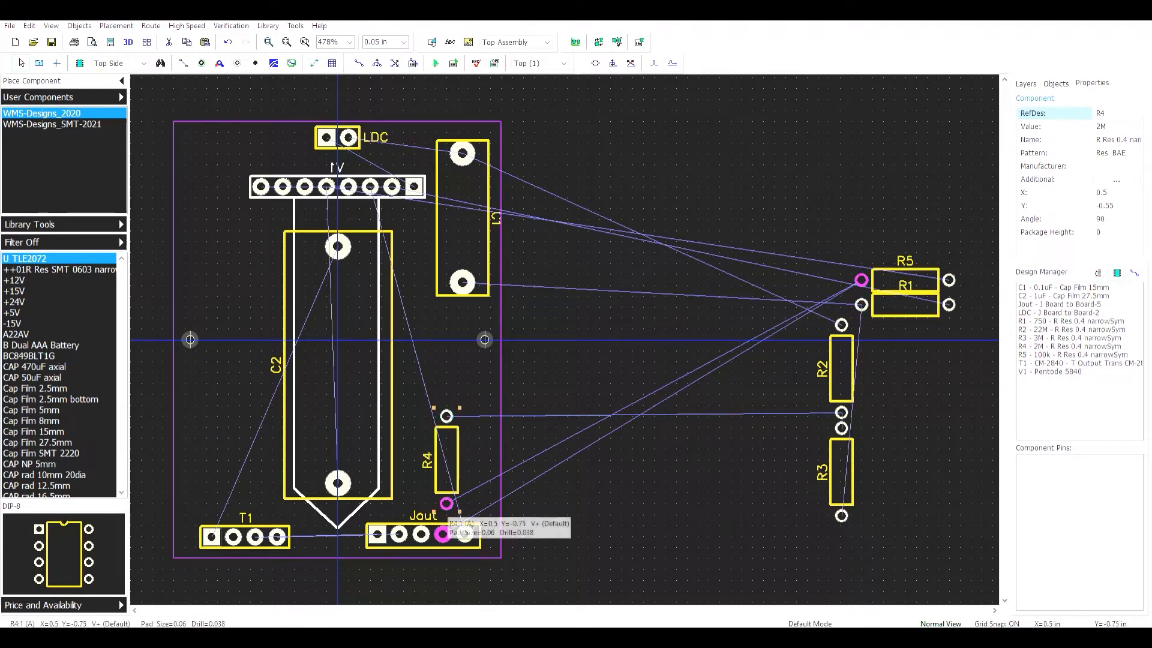
- Place R5 beside R4 at X 0.6, Y -0.55 in, rotated 90 degrees, and R2 above R4 at X 0.5, Y -0.05 in
drag(904, 280, 468, 460)
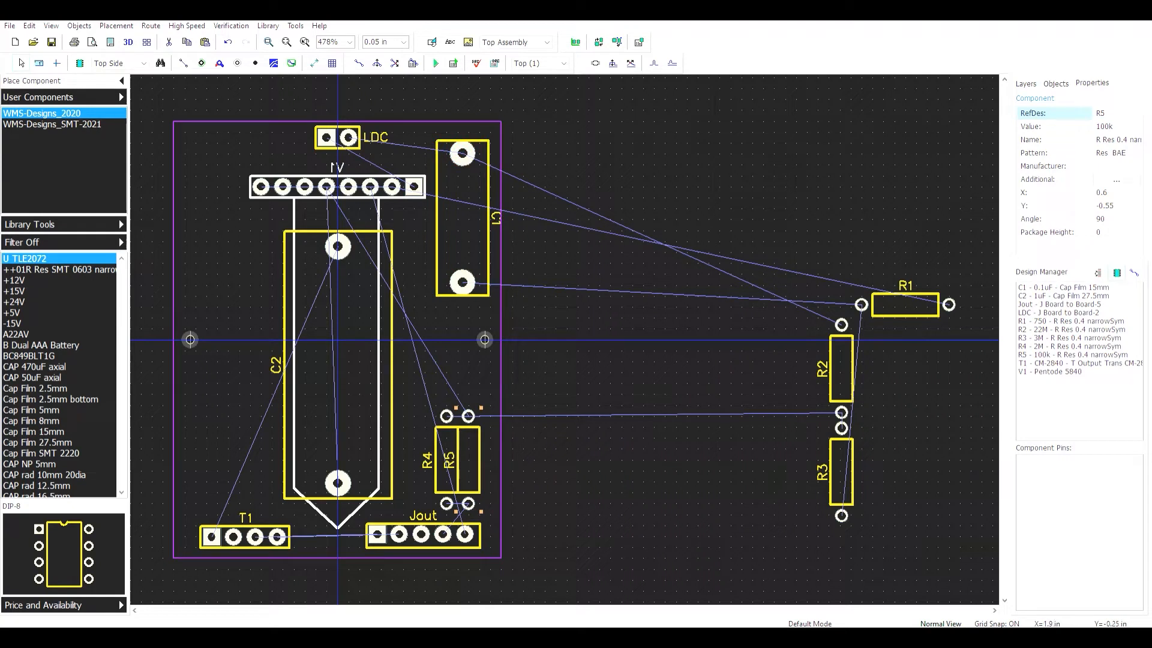
drag(841, 420, 447, 394)
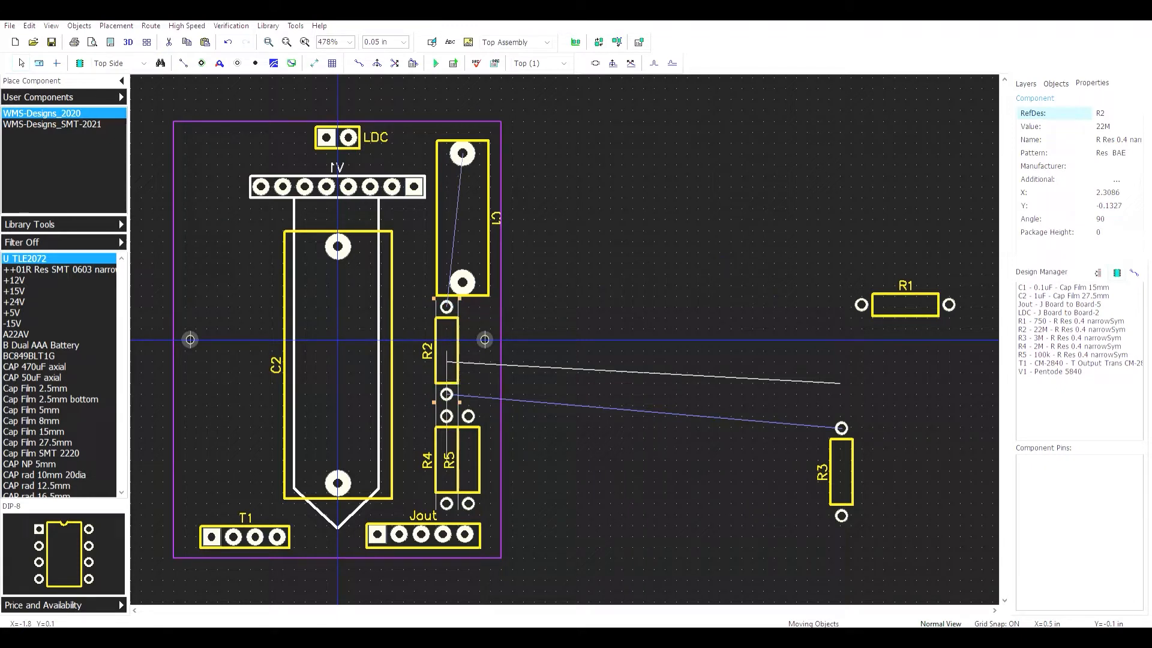
click(446, 394)
- Move capacitor C1 up 0.05 in towards the board's top edge
click(462, 282)
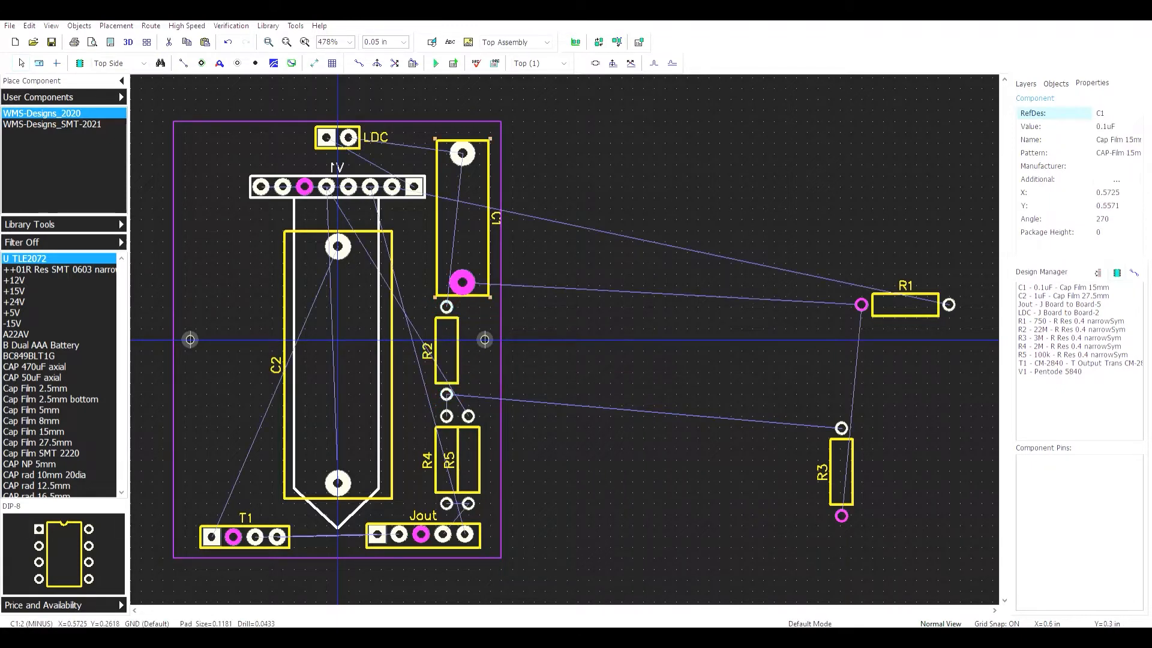
drag(462, 281, 462, 270)
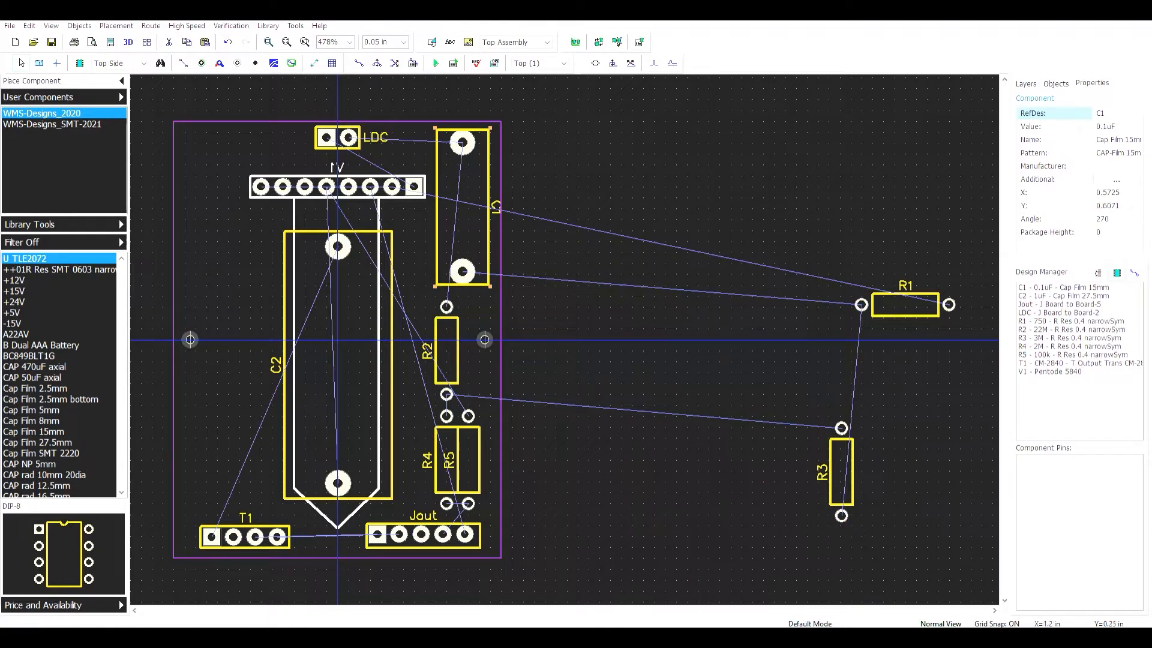
click(540, 274)
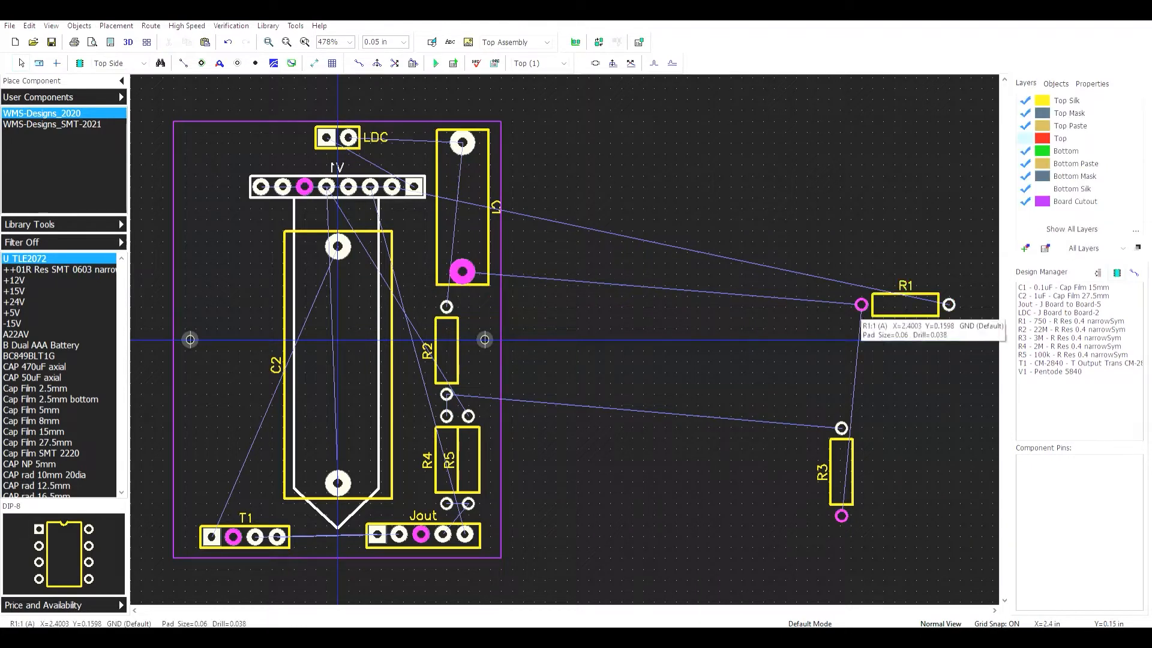
- Place R1 beside R2 at X 0.6, Y -0.05 in, rotated to 270 degrees
drag(861, 305, 458, 350)
key(r)
key(r)
key(r)
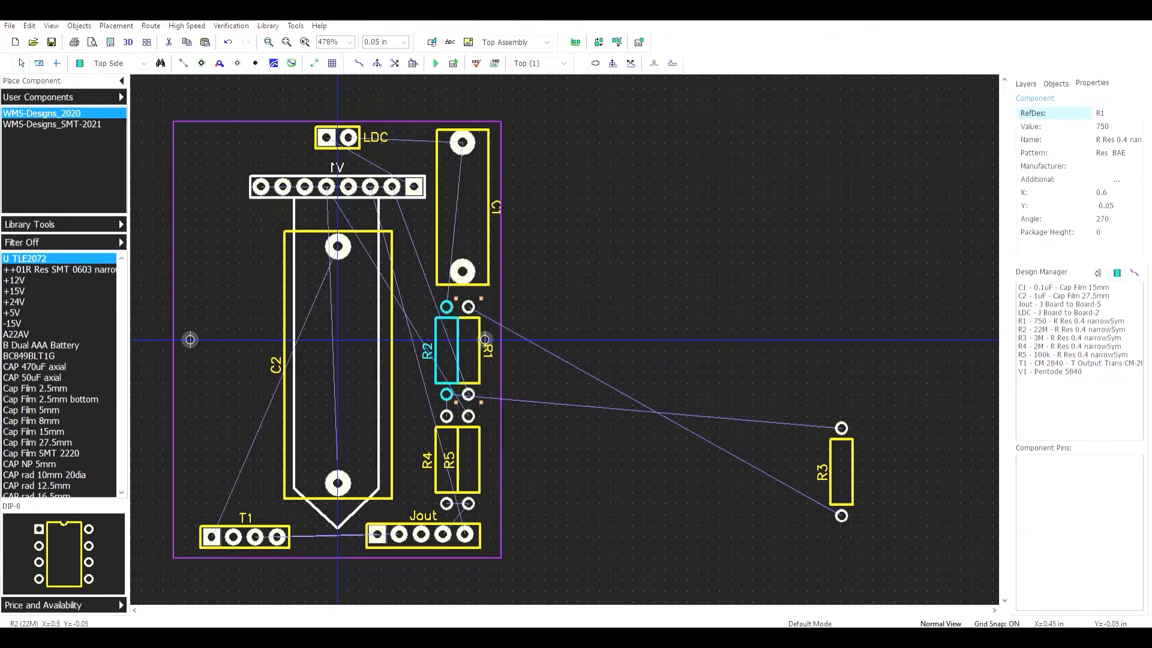
click(418, 307)
drag(417, 306, 403, 307)
key(ctrl+z)
- Shift R1, R2, R4, R5 and the adjacent mounting hole left by 0.05 in together
drag(547, 288, 410, 512)
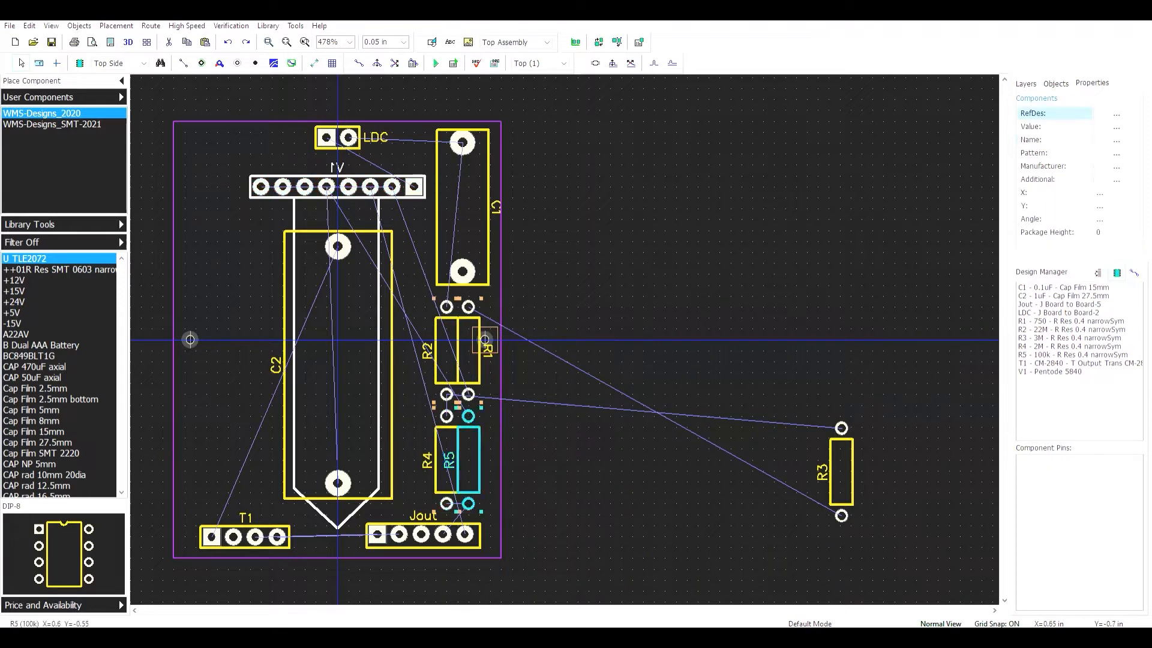
key(Left)
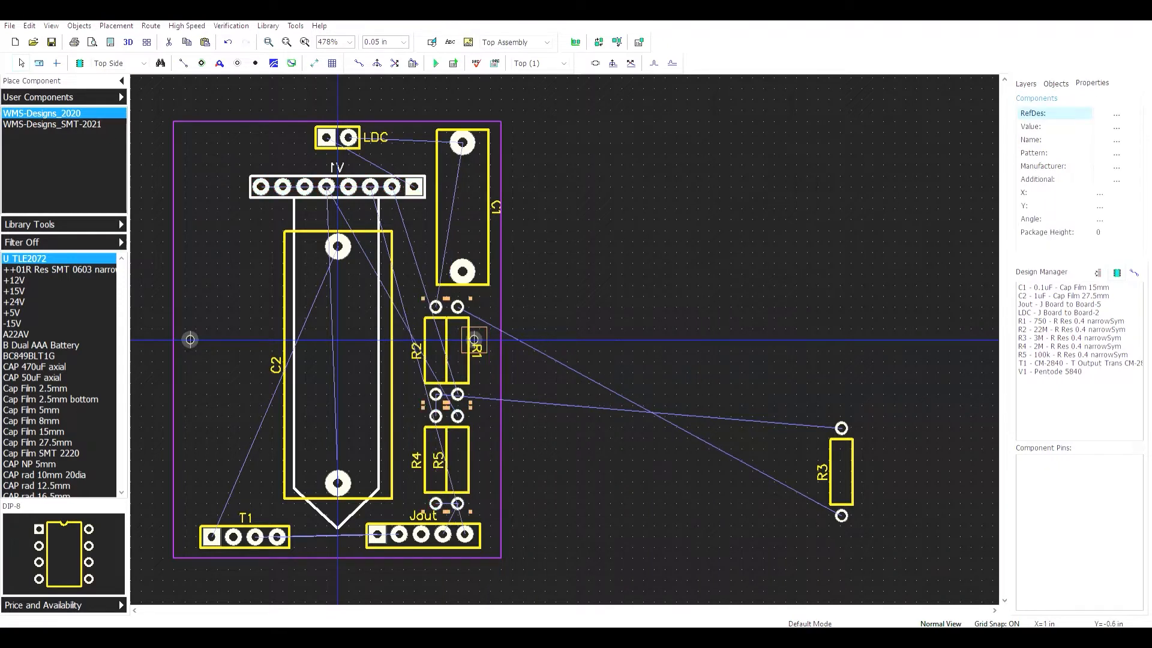
click(556, 471)
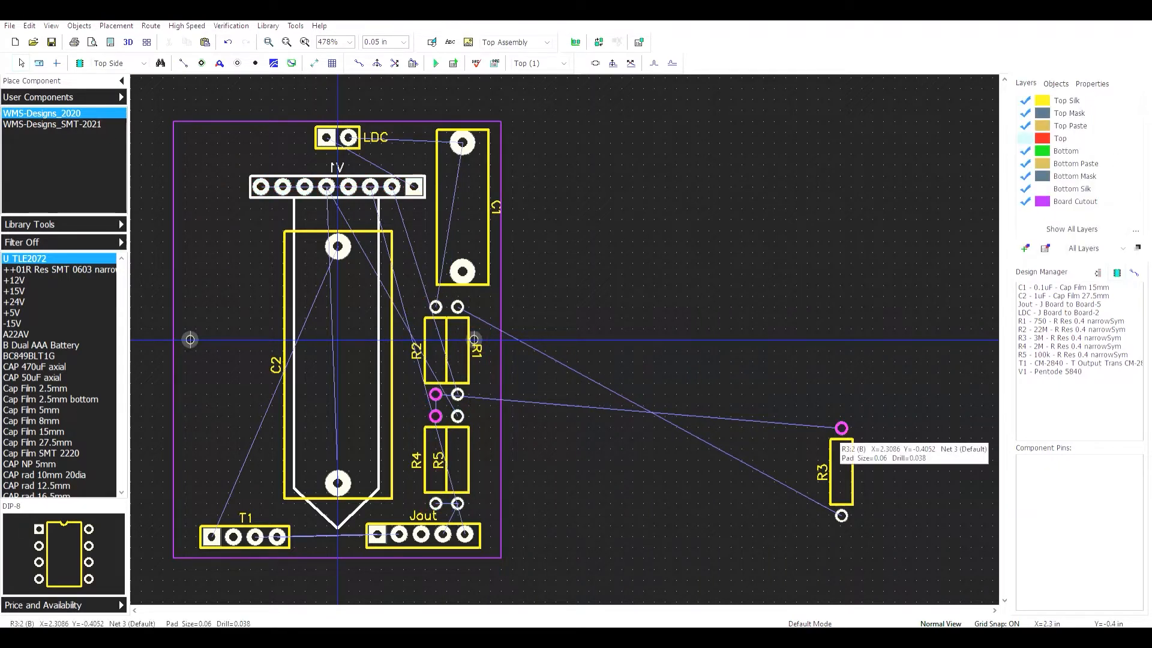
- Place R3 to the left of R4 at X 0.35, Y -0.55 in and center R5's designator on its body
drag(839, 481, 447, 472)
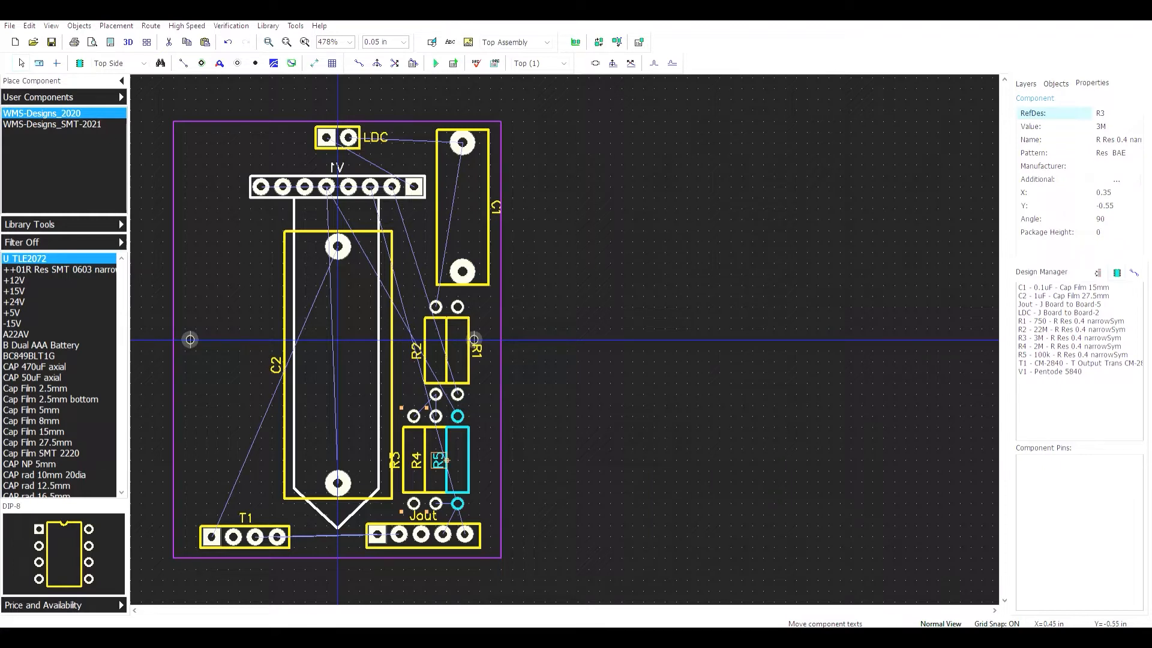
mouse_move(447, 460)
mouse_down()
mouse_move(480, 481)
mouse_move(457, 460)
mouse_up()
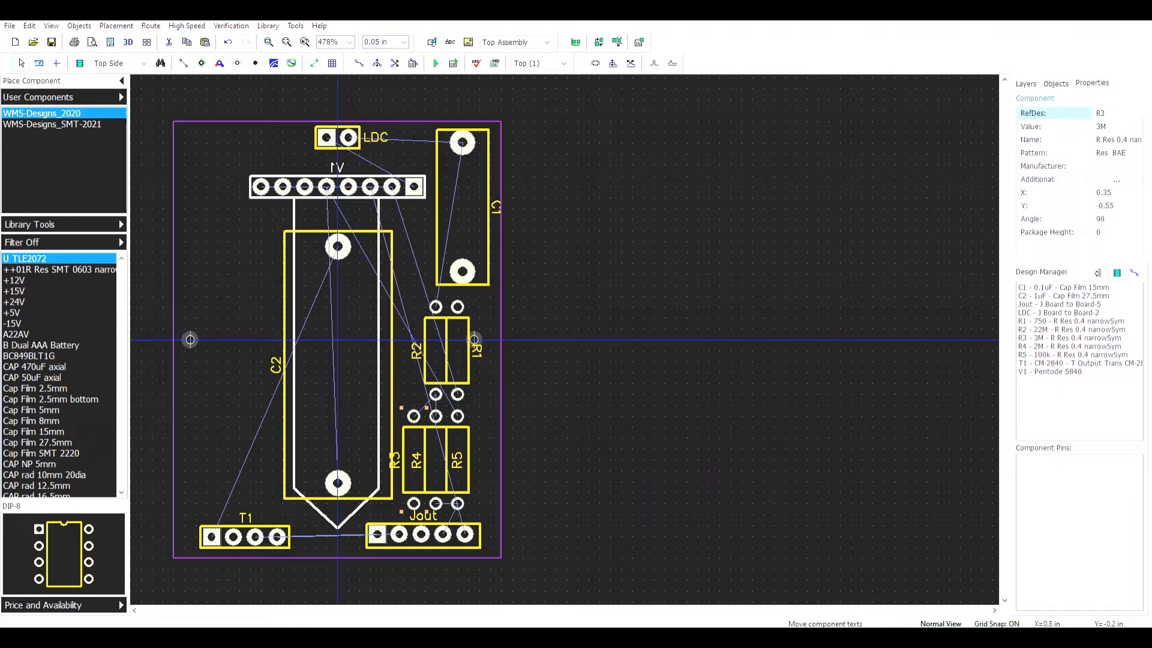
key(Escape)
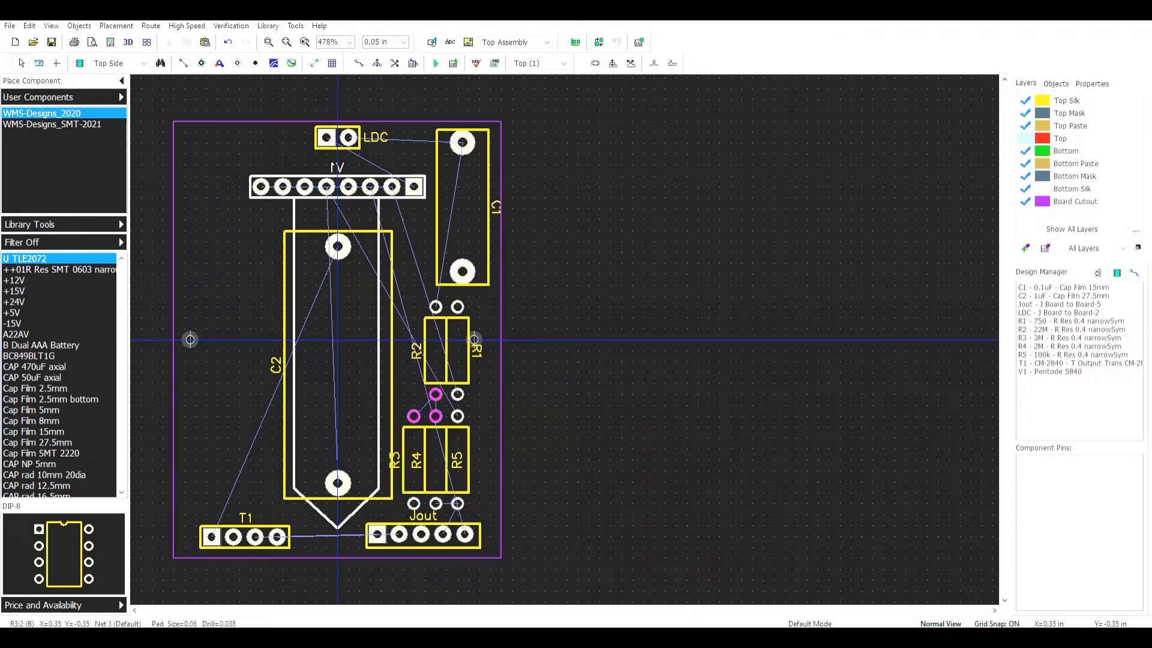
- Shift R5 right to X 0.6 in and move capacitor C1 to the left of C2
click(457, 438)
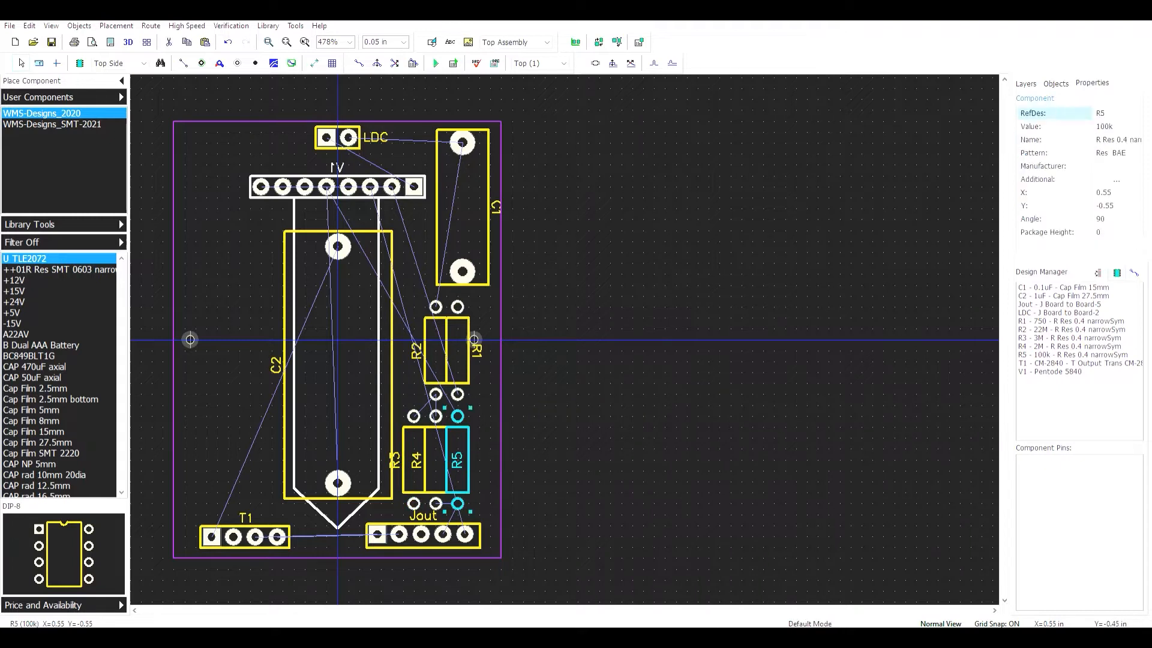
key(Right)
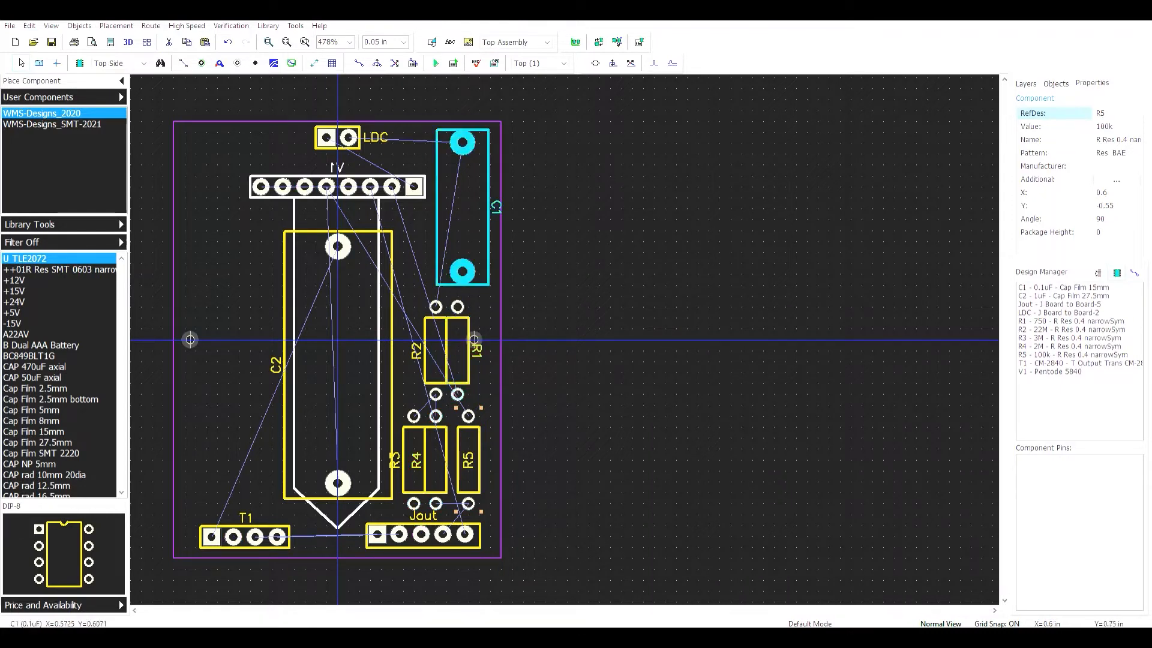
mouse_move(468, 176)
mouse_down()
mouse_move(263, 234)
mouse_move(228, 220)
mouse_move(251, 341)
mouse_up()
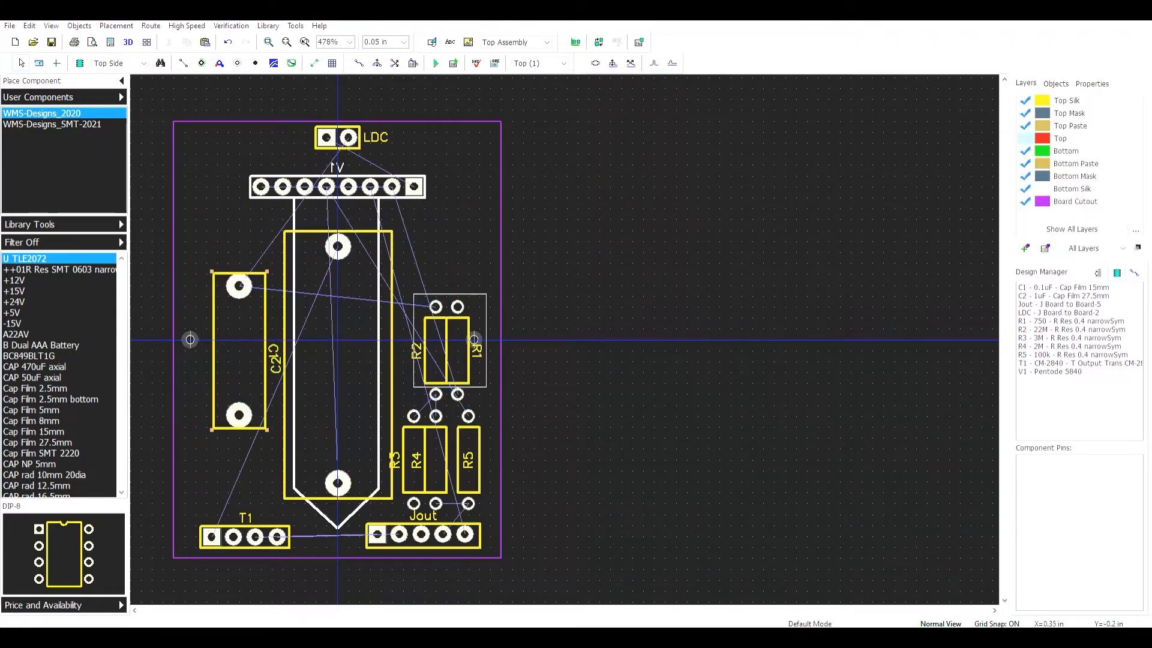
- Move R1, R2 and the adjacent mounting hole up by about 0.2 in overall
drag(474, 339, 474, 274)
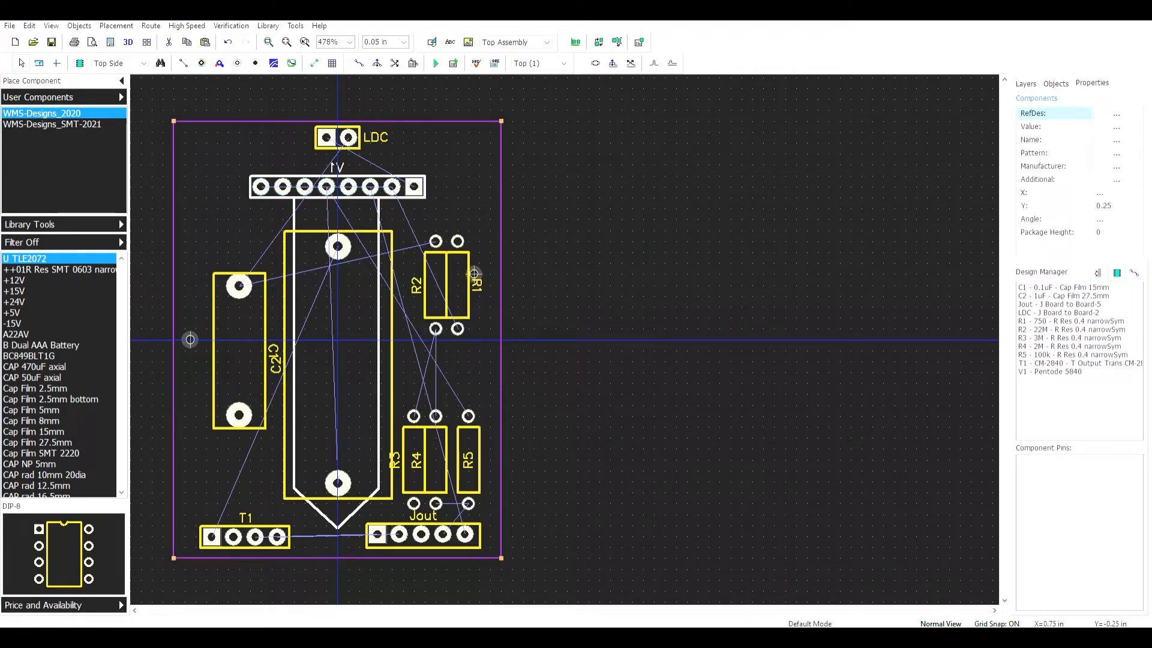
drag(493, 230, 455, 251)
drag(474, 274, 474, 295)
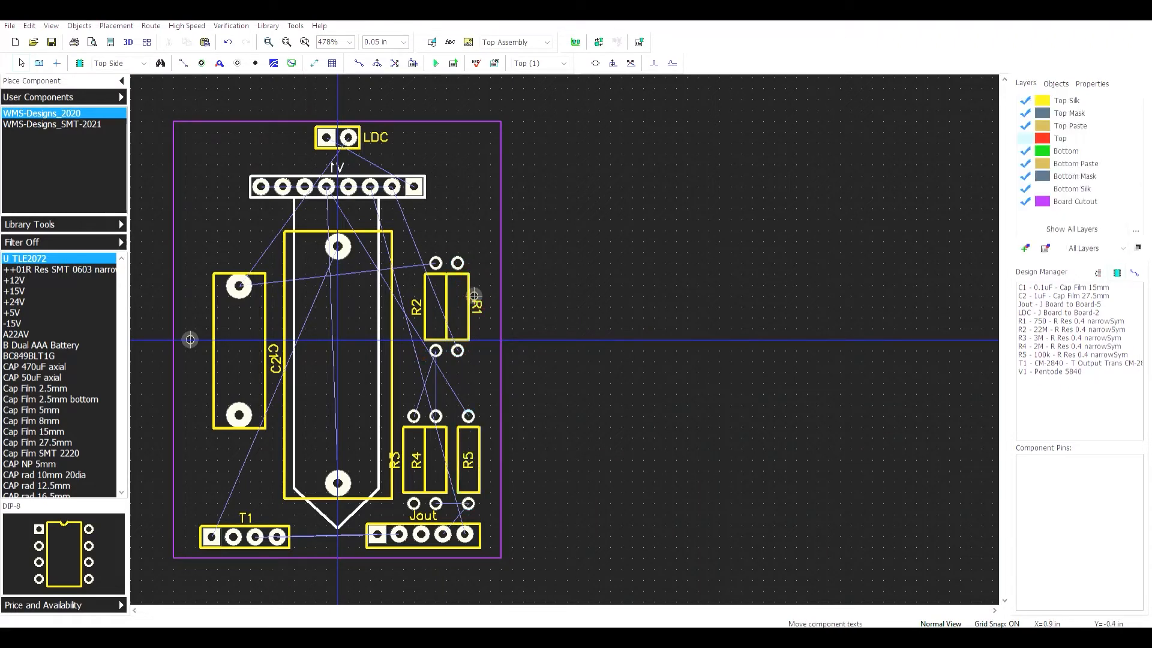
- Place R5 directly against R4 and shift R3, R4 and R5 together right by 0.05 in
key(Escape)
drag(468, 459, 457, 459)
click(479, 393)
drag(479, 387, 425, 492)
click(524, 449)
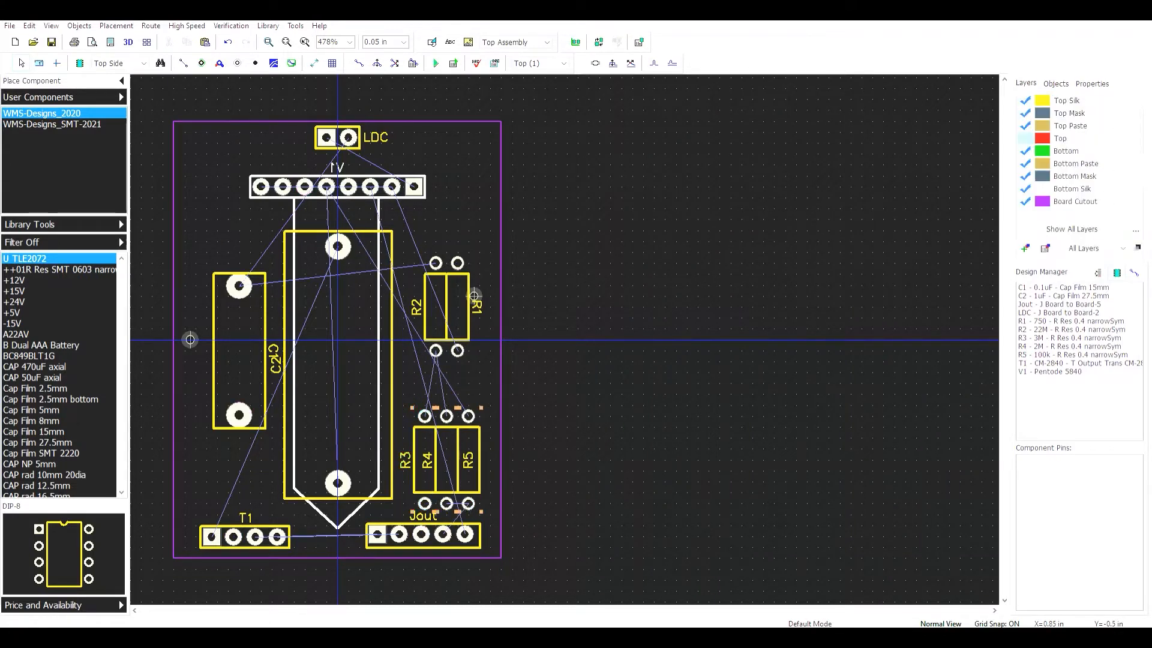
- Move R5's designator text just above the resistor and rotate it to lie horizontally
key(F10)
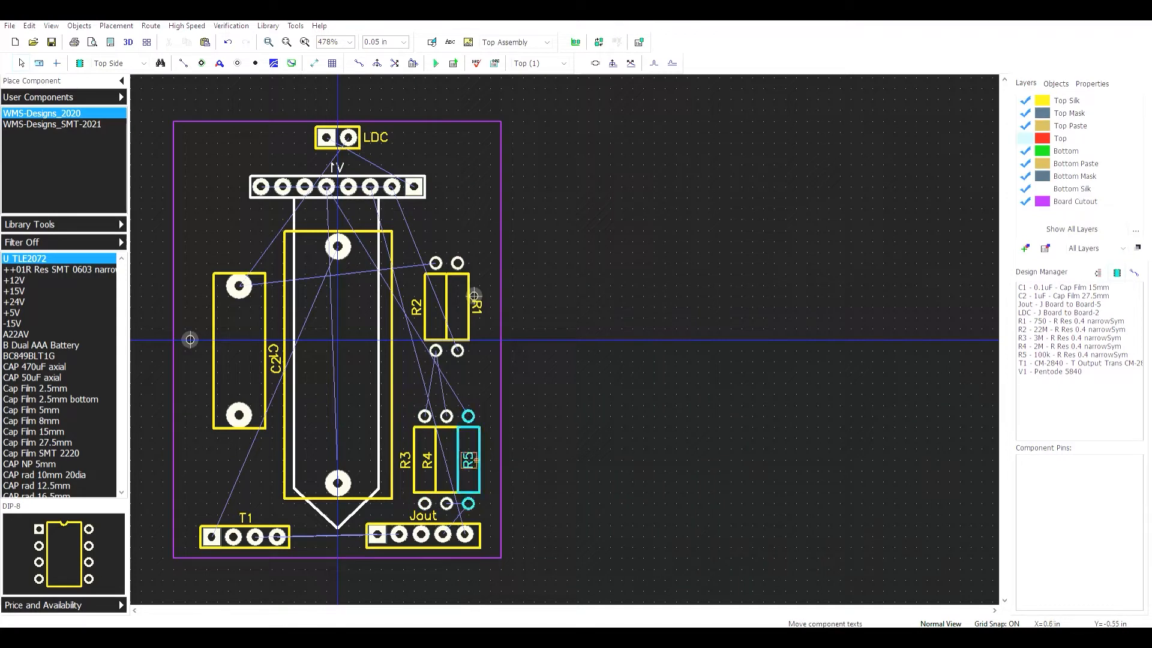
drag(474, 461, 468, 394)
key(r)
key(r)
key(r)
key(r)
key(r)
key(r)
key(r)
mouse_move(477, 394)
mouse_down()
mouse_move(468, 410)
mouse_move(469, 394)
mouse_up()
key(r)
click(469, 394)
click(469, 394)
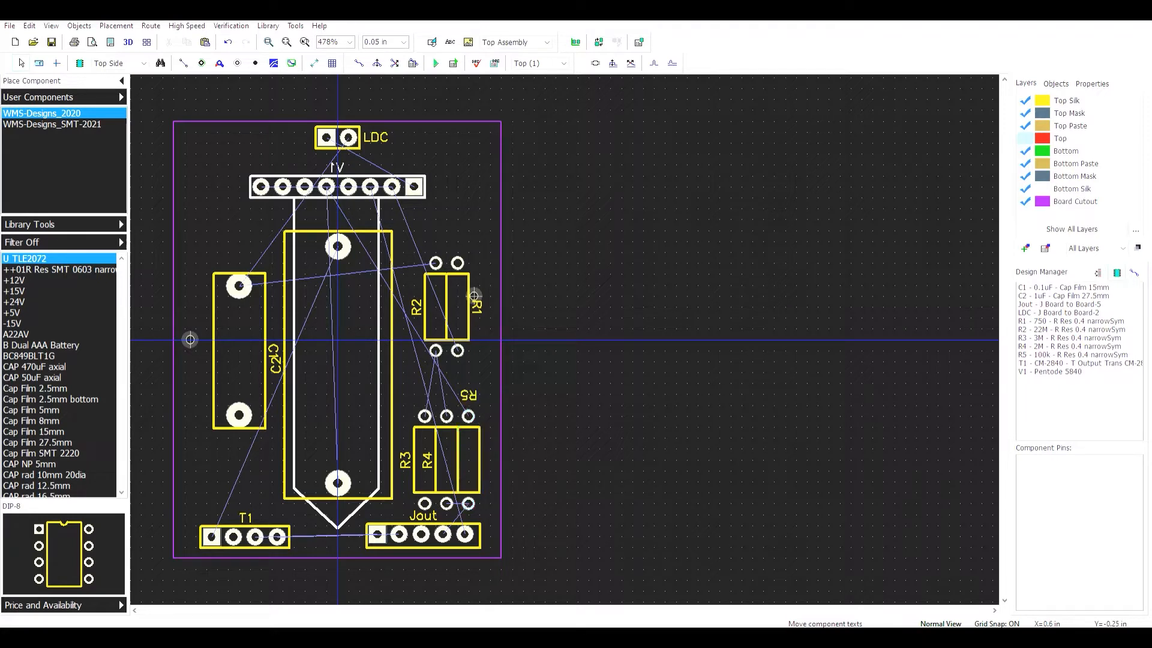
- Move the designator texts of R4, R3, R2 and R1 directly above their resistors, with the R3, R4 and R5 texts running vertically
click(427, 459)
drag(427, 459, 449, 395)
key(r)
key(r)
drag(405, 460, 425, 394)
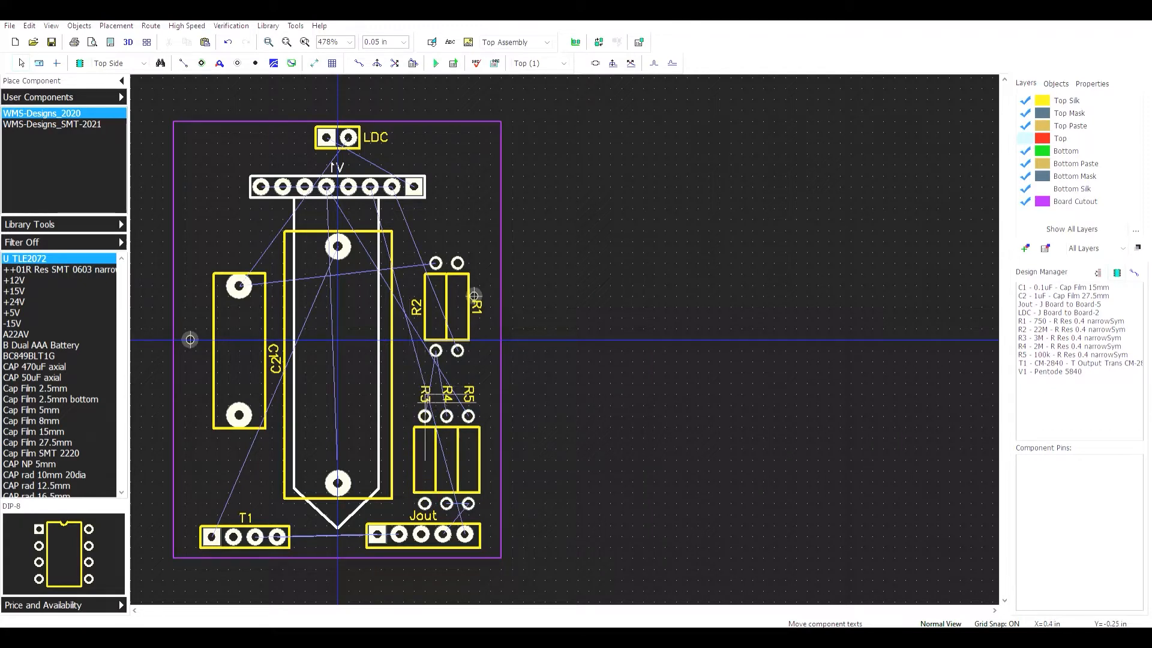
drag(425, 307, 436, 242)
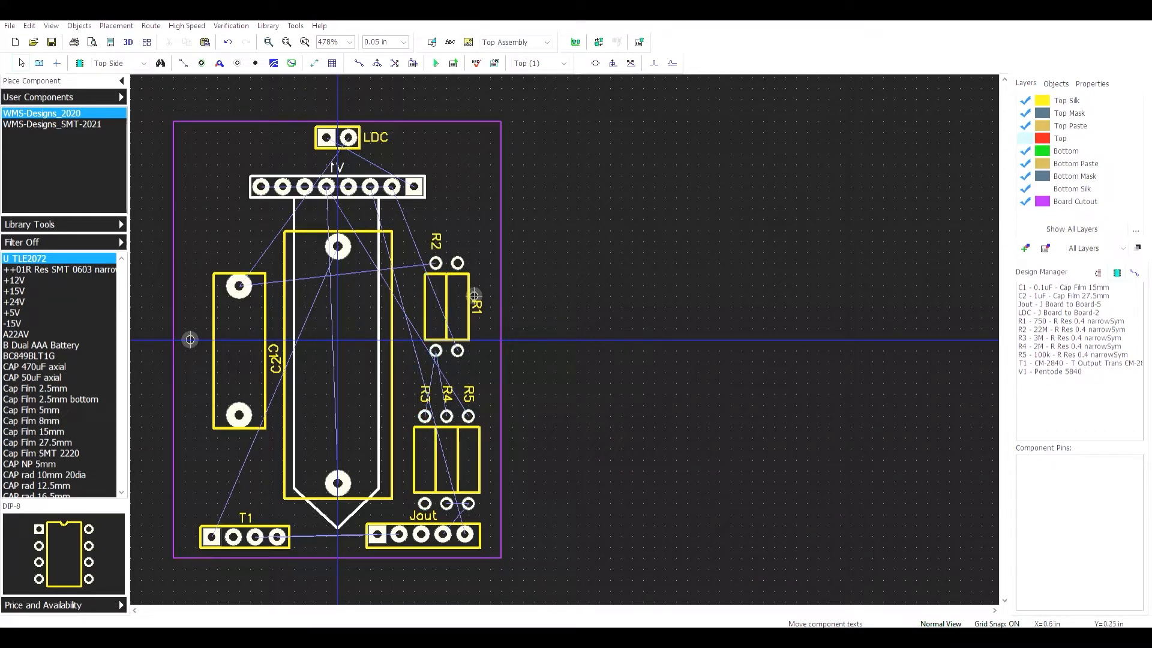
drag(475, 305, 457, 242)
- Move the C2 designator beside that capacitor's lower left edge and the C1 designator to the upper left side of C1
drag(275, 364, 275, 484)
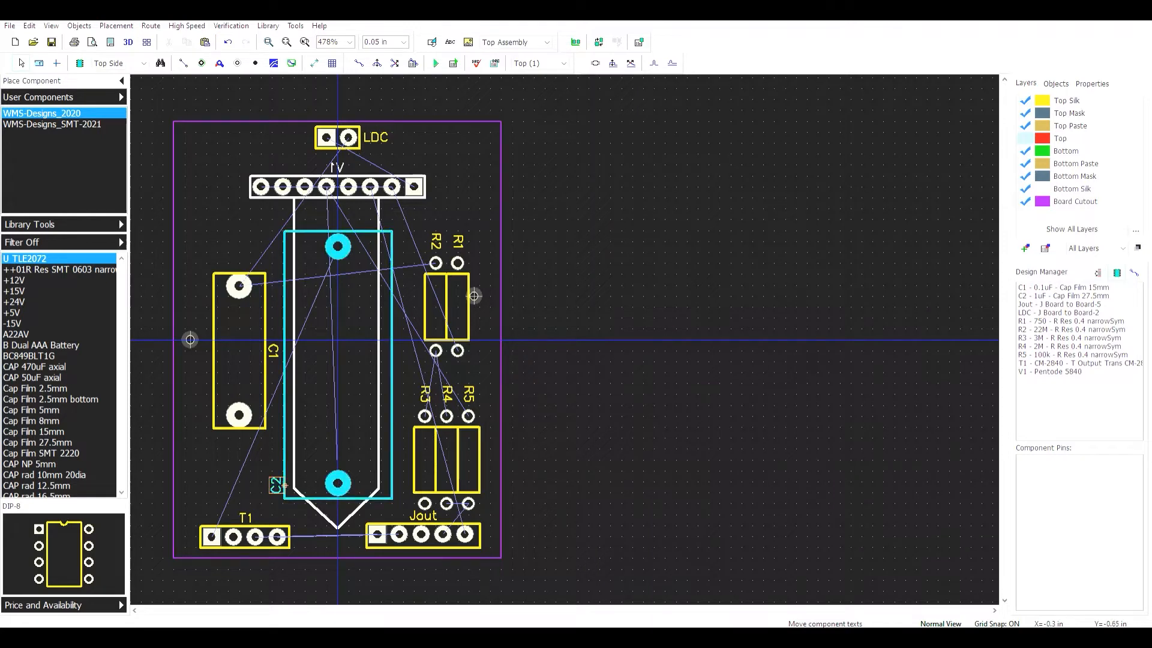
drag(275, 484, 275, 473)
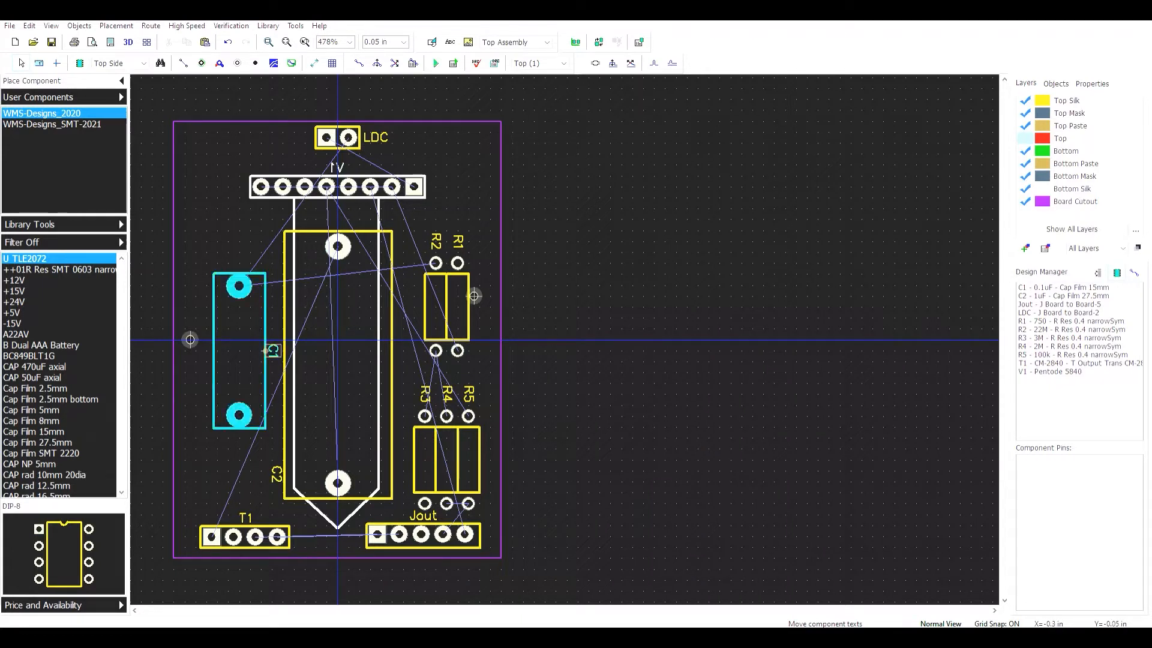
drag(270, 351, 206, 296)
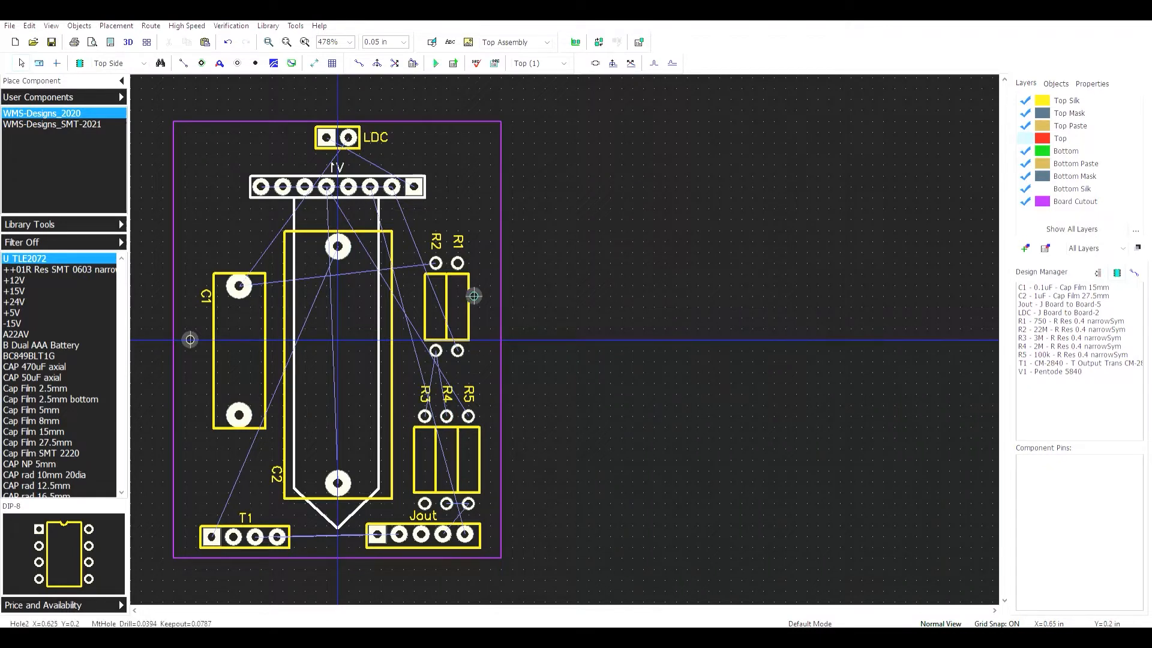
- Move the mounting hole beside R1 down to the horizontal axis at Y 0 and set its X position to 0.675 in
drag(474, 295, 490, 339)
double_click(490, 340)
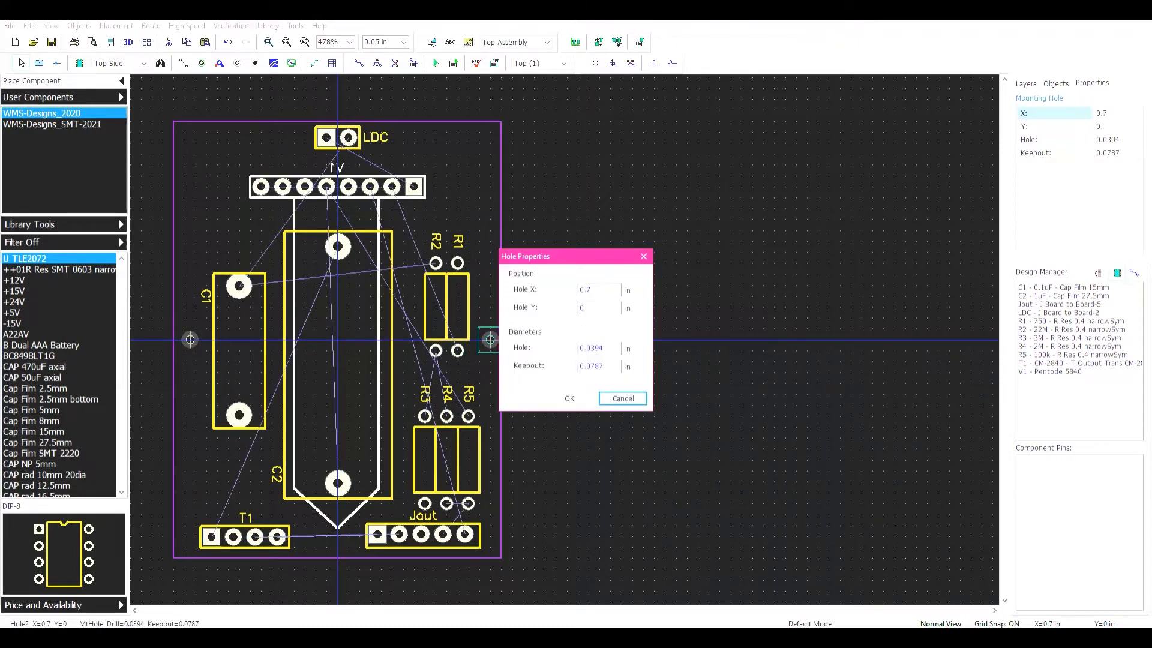
drag(592, 290, 586, 290)
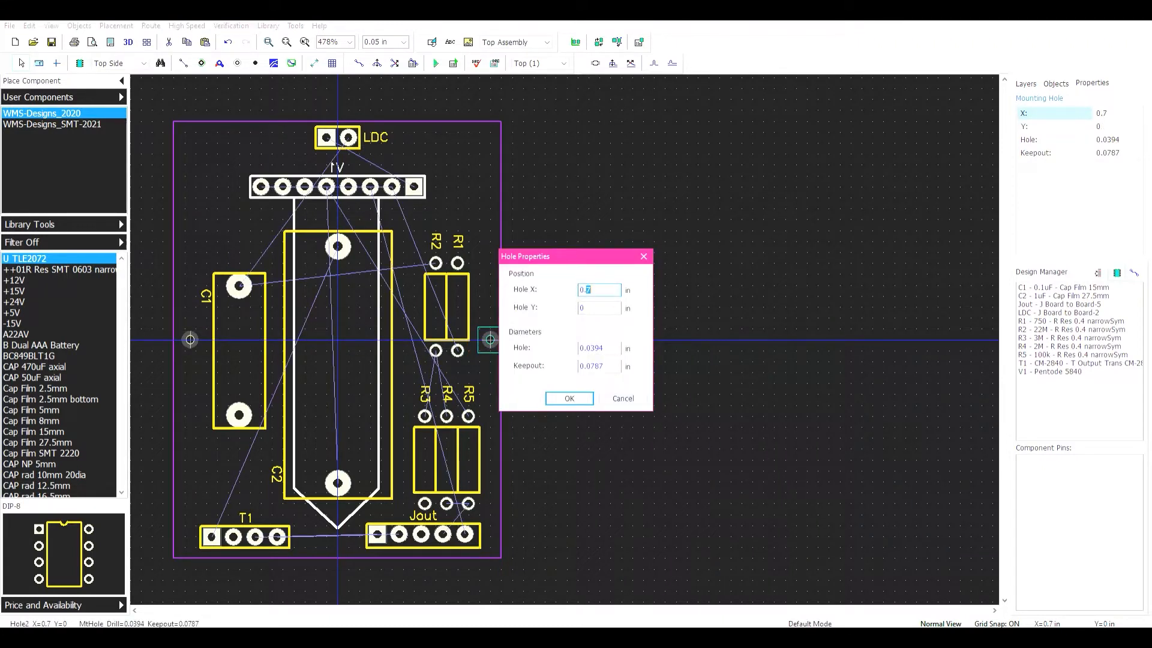
text(675)
key(Return)
click(566, 426)
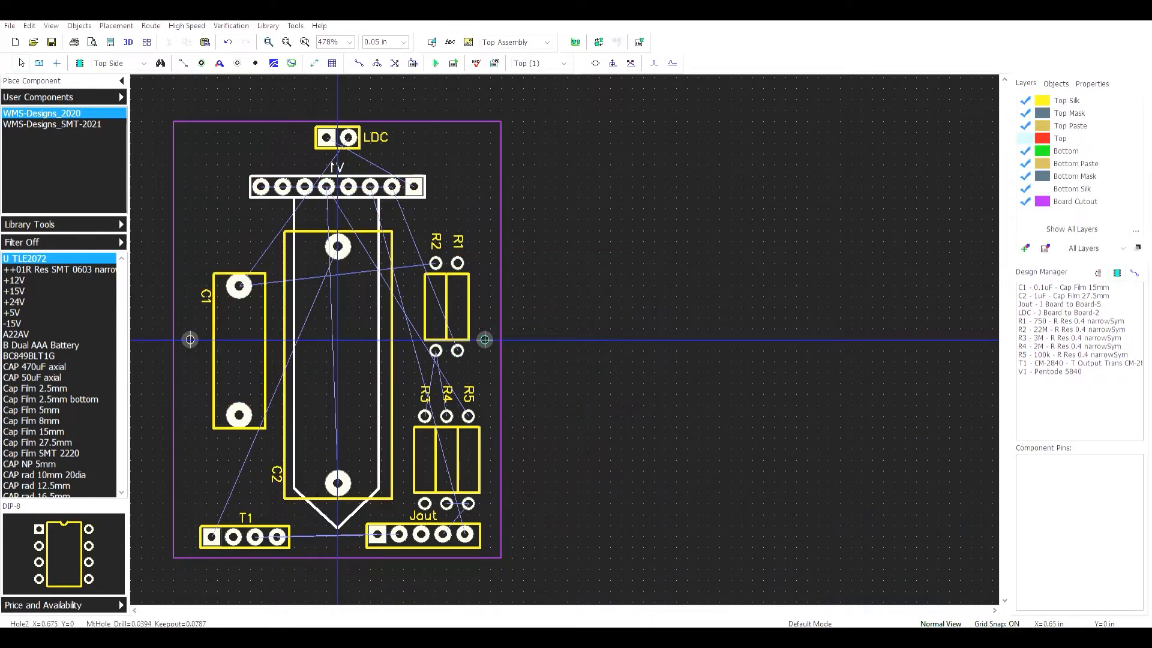
- Lock both mounting holes in place on the board
click(485, 340)
right_click(484, 340)
key(Escape)
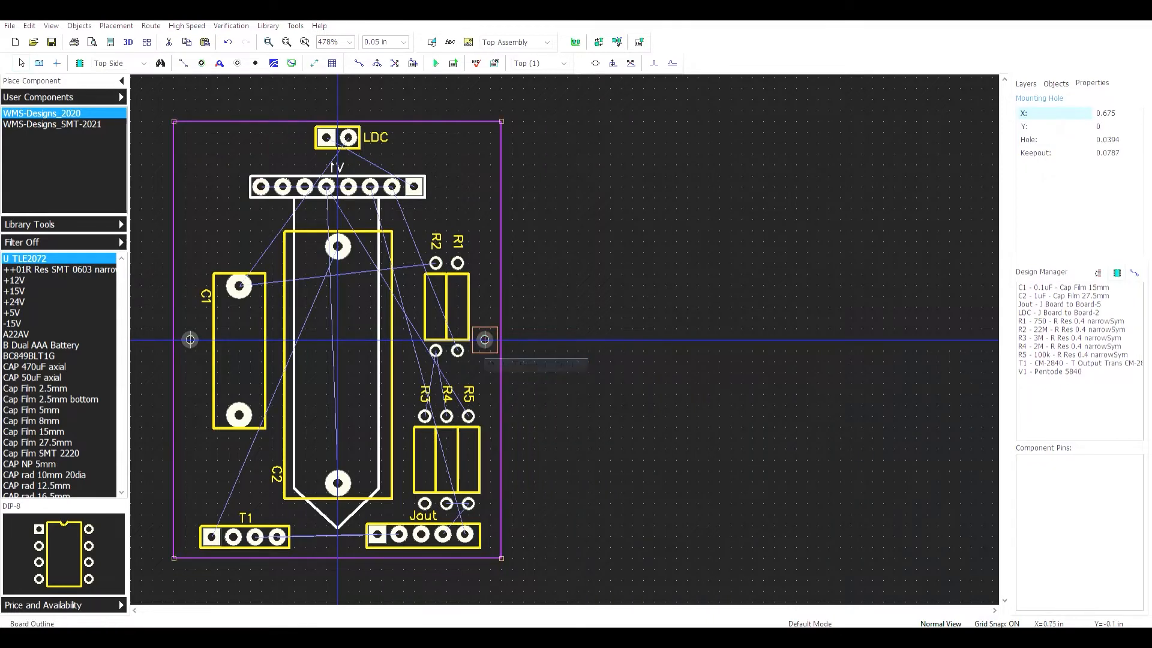
right_click(190, 340)
click(210, 364)
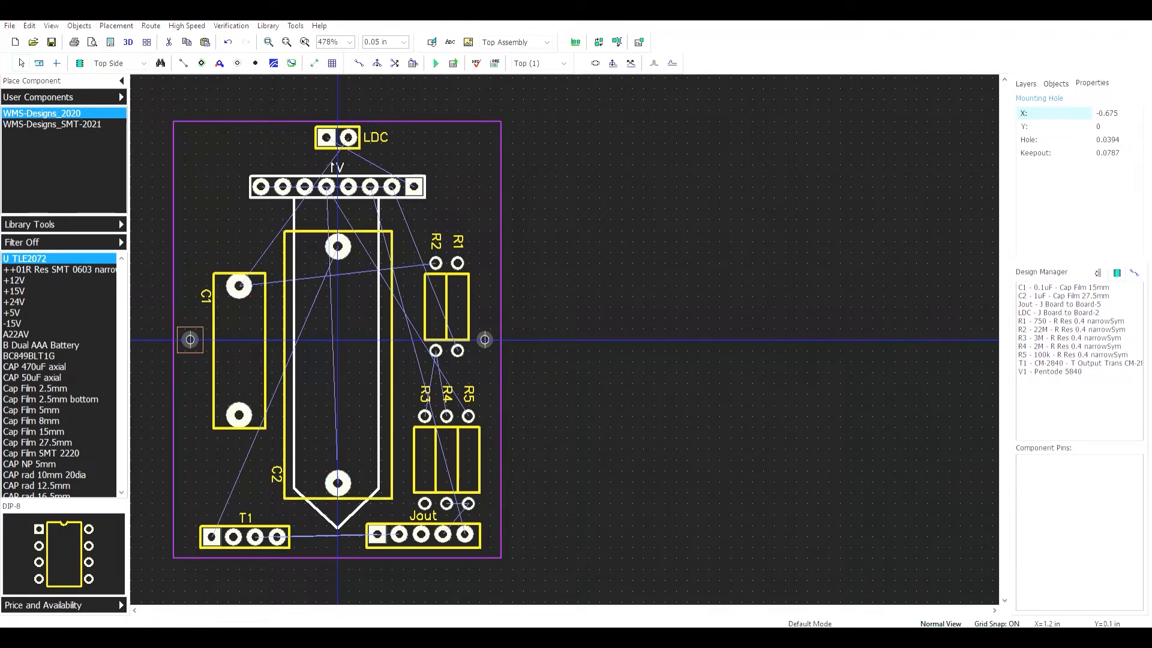
key(Escape)
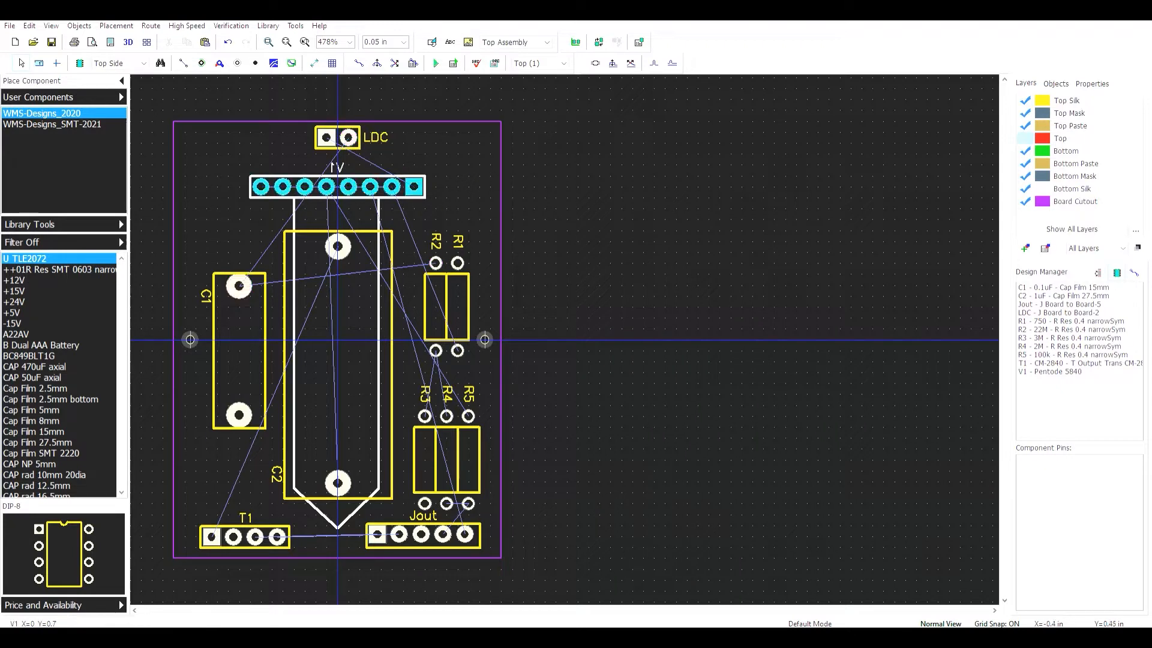
- Rotate the LDC connector by 180 degrees and place it at X 0.1, Y 0.9 in
click(339, 141)
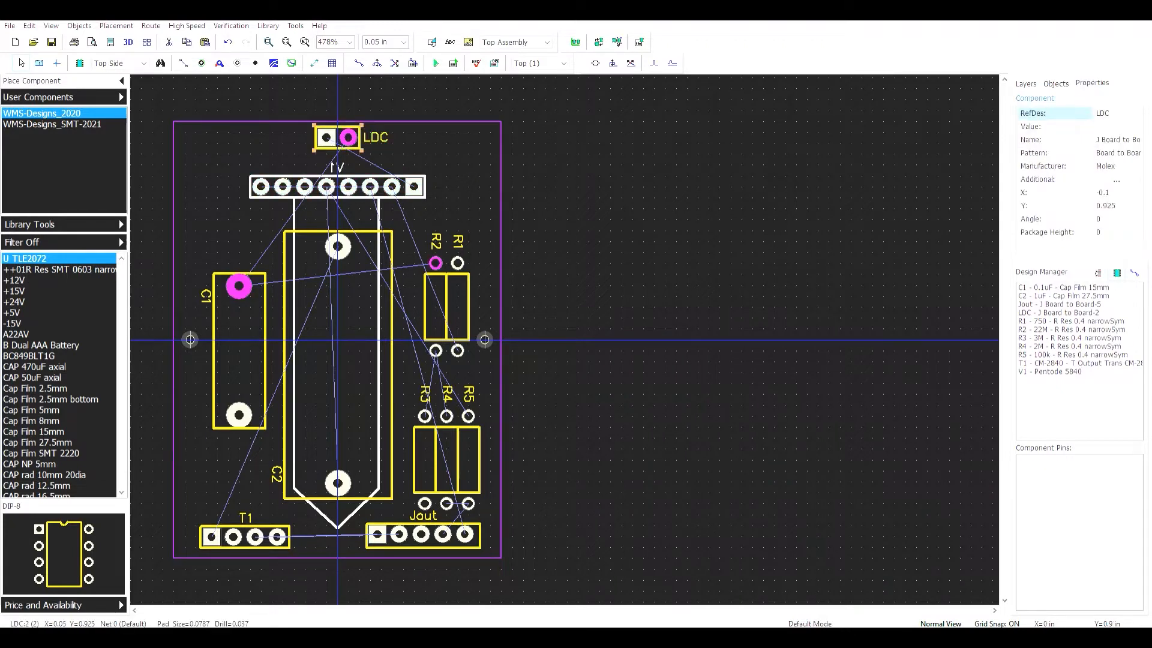
key(r)
key(r)
drag(304, 142, 348, 150)
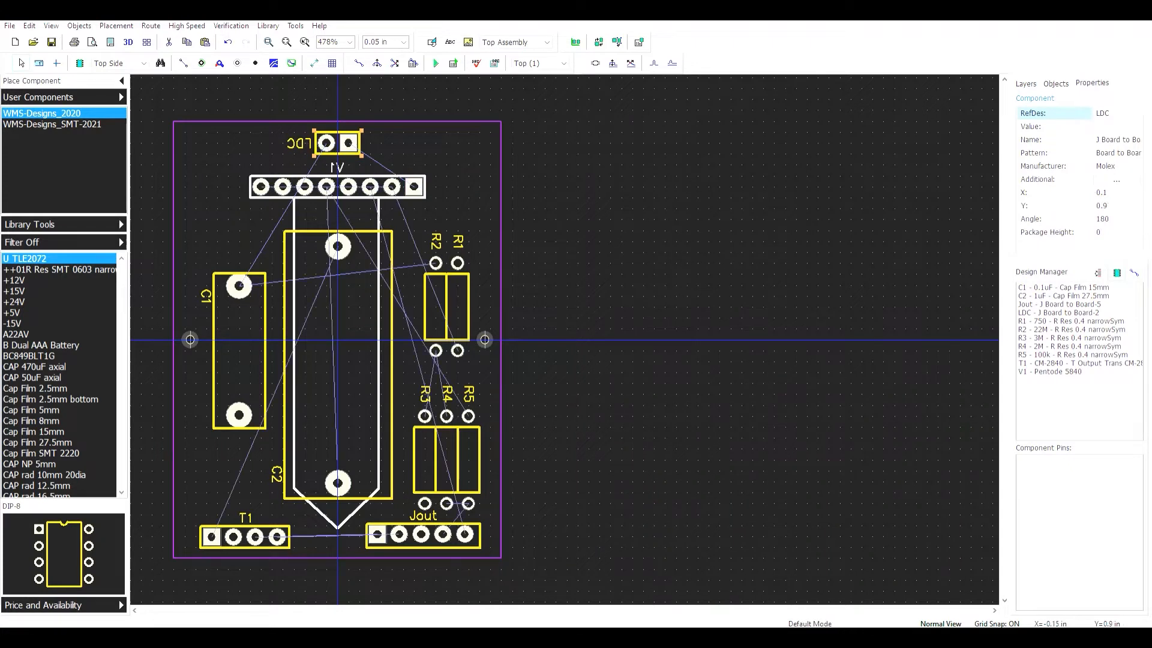
- Rotate the LDC connector's designator text by 180 degrees so it reads upright
key(F10)
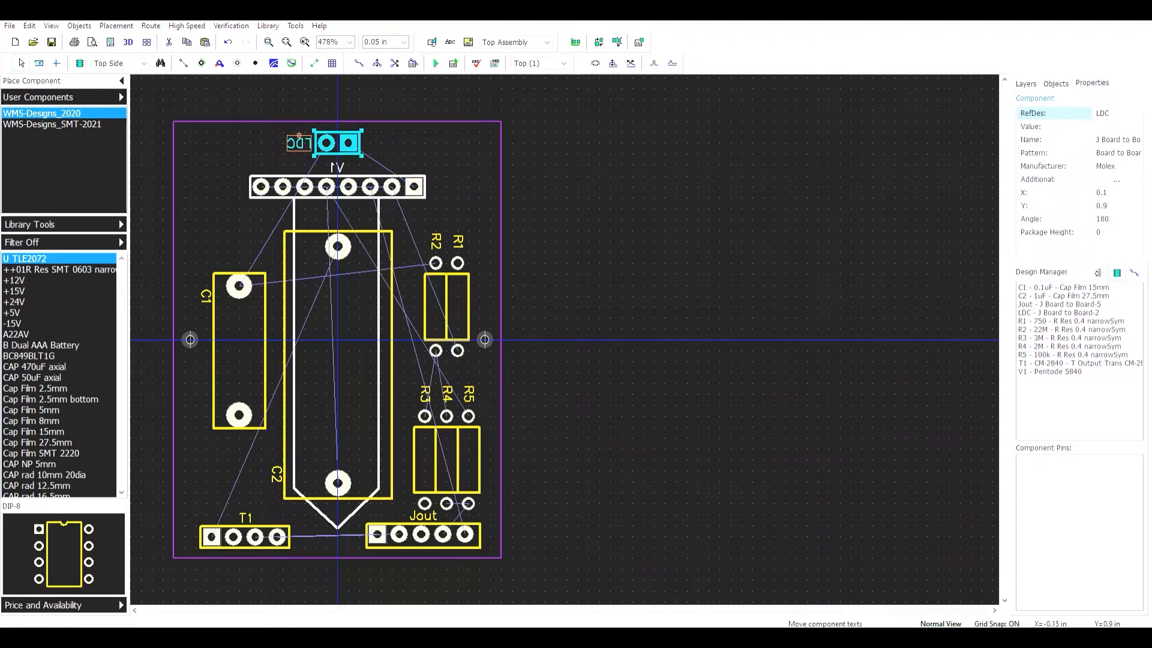
key(r)
key(r)
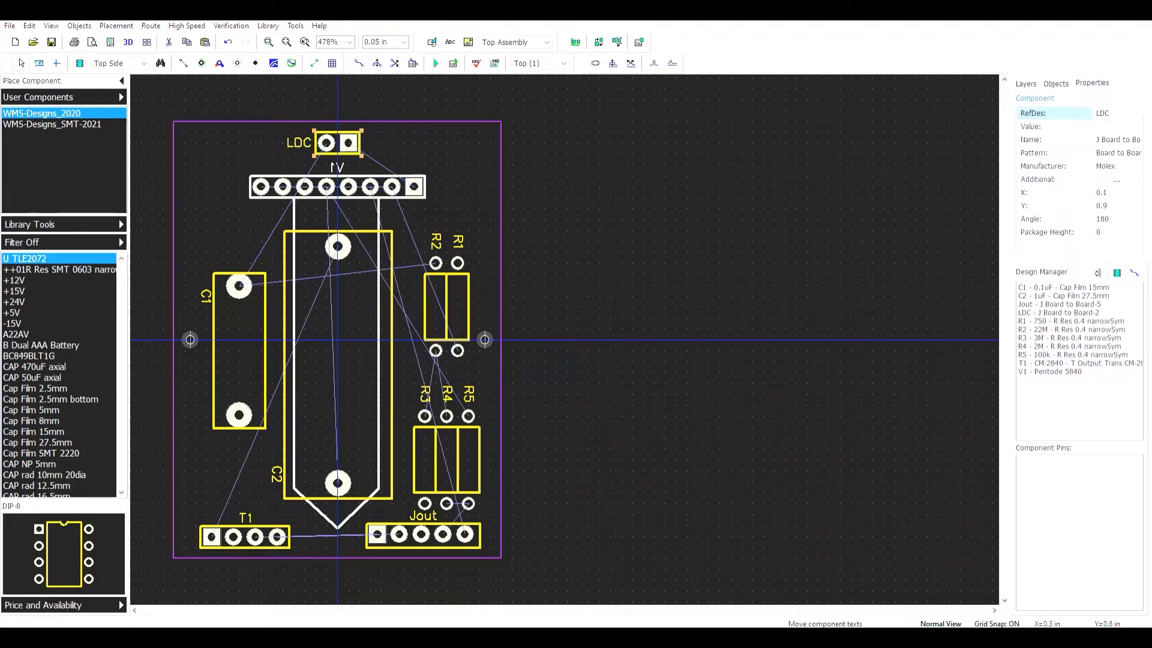
key(Escape)
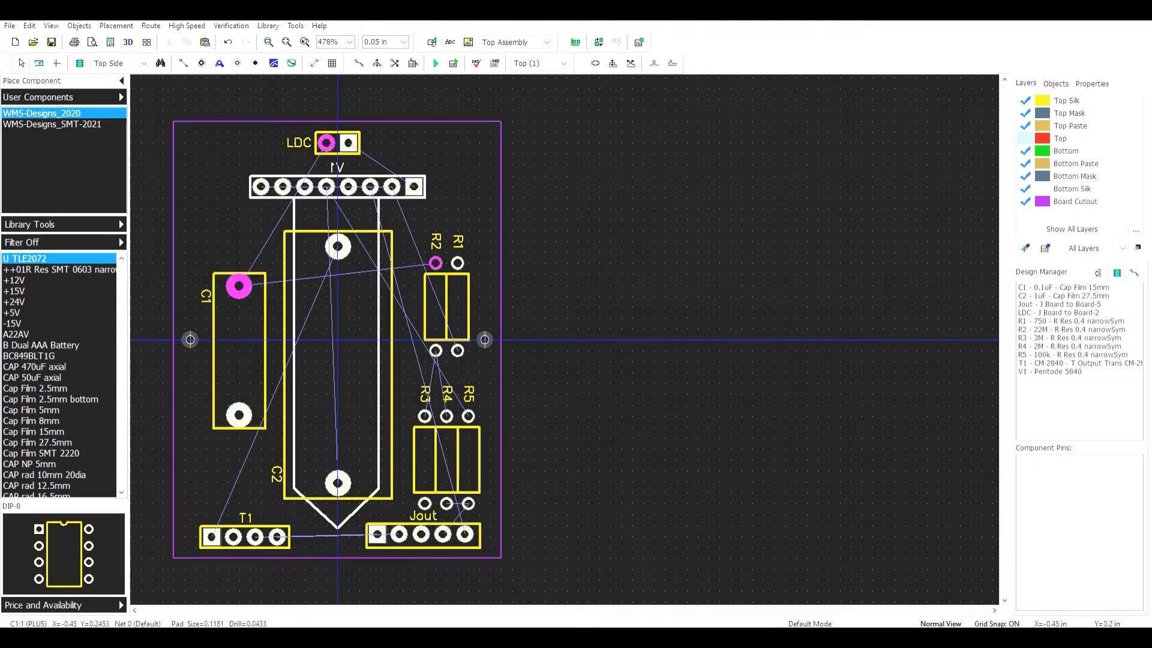
- Show the Top layer, update the GND copper pour, and hide the Top layer again
click(1025, 138)
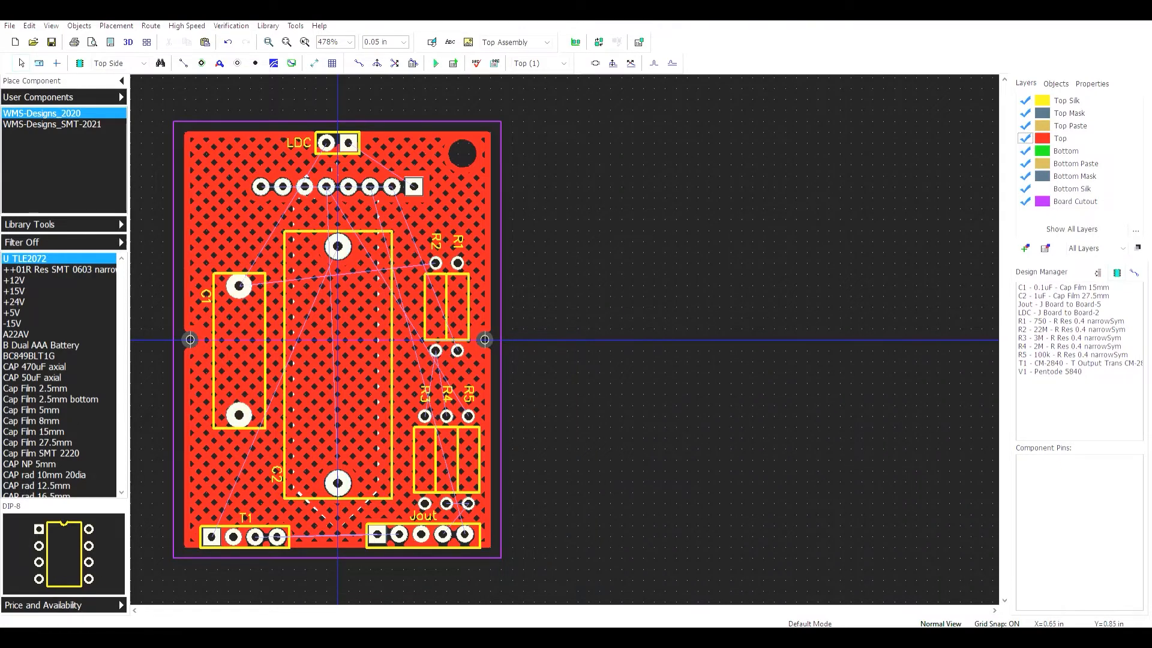
right_click(491, 155)
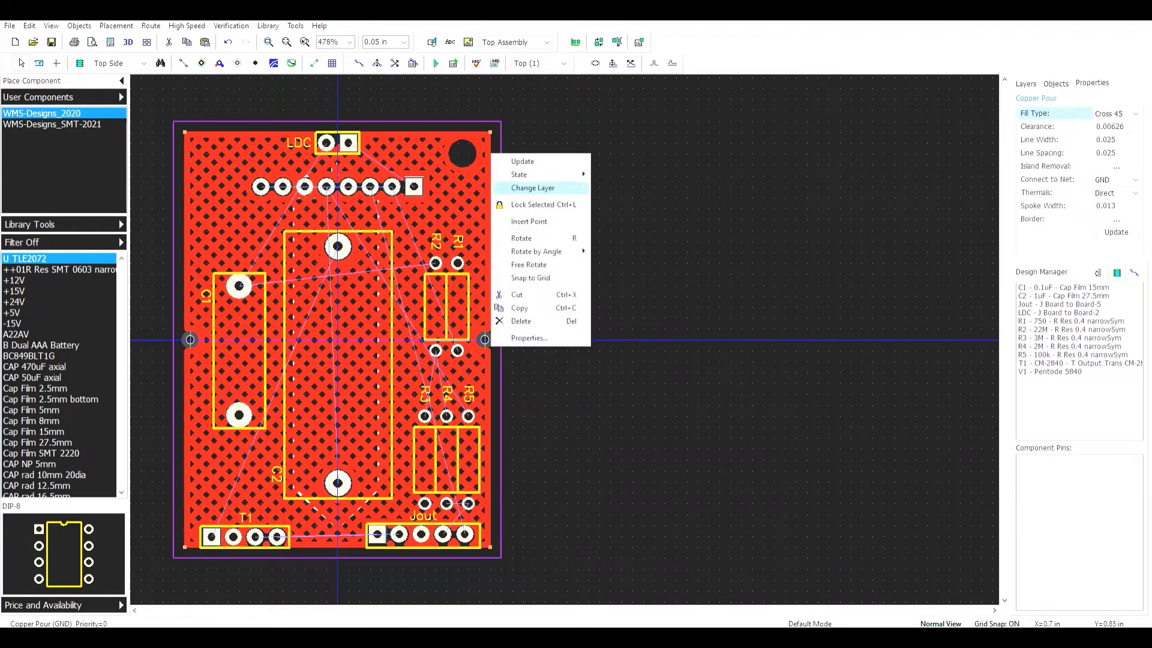
click(523, 161)
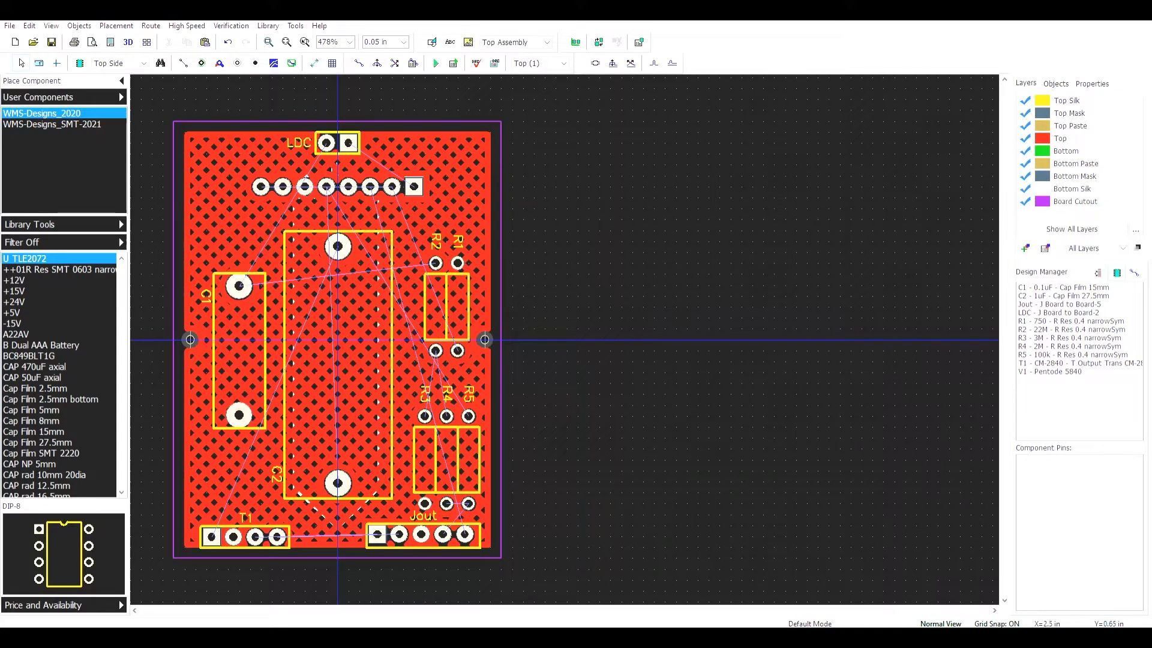
click(1025, 138)
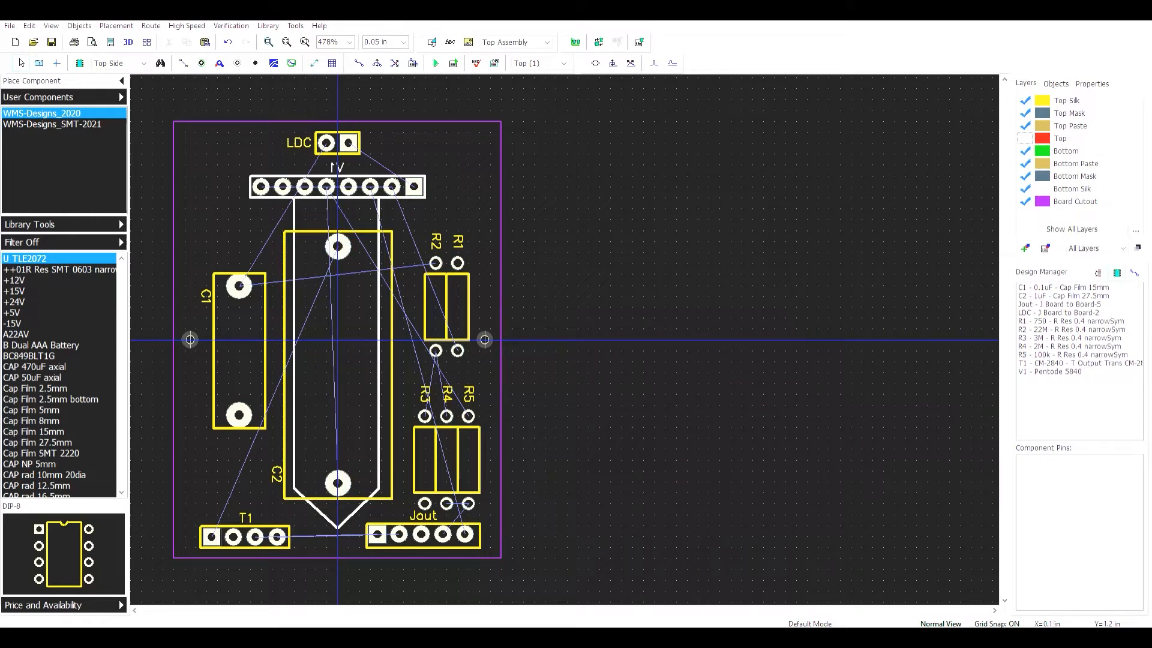
- Try to route a trace manually on the Top layer from C1's upper pad to LDC pad 2
click(358, 63)
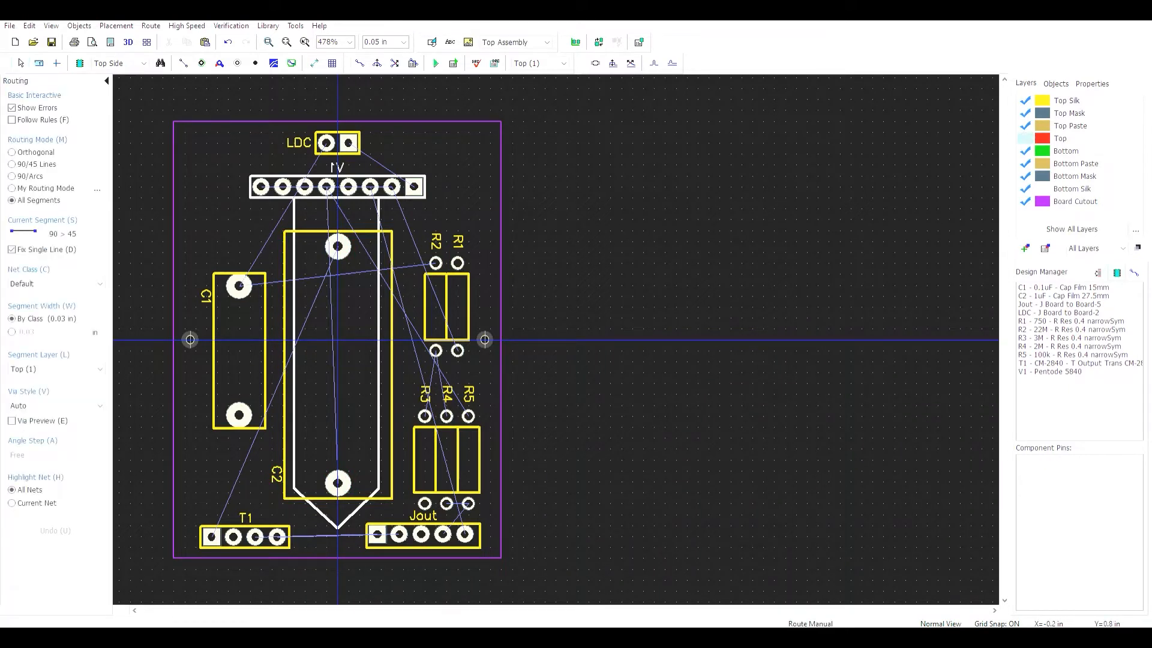
click(239, 286)
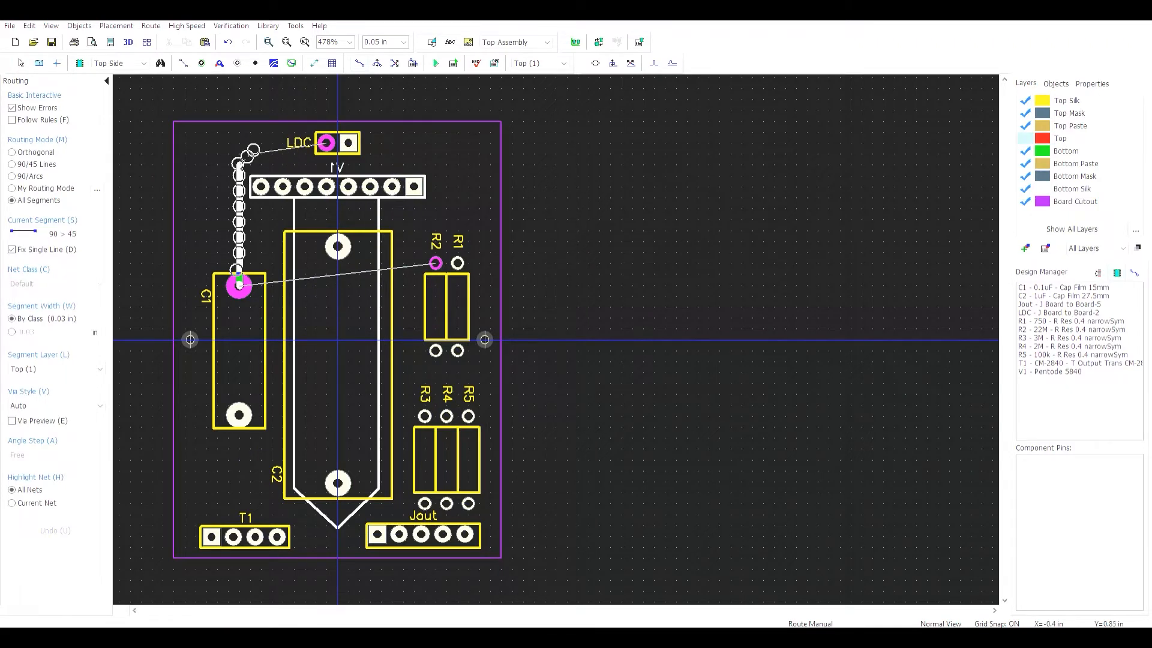
click(251, 151)
click(326, 142)
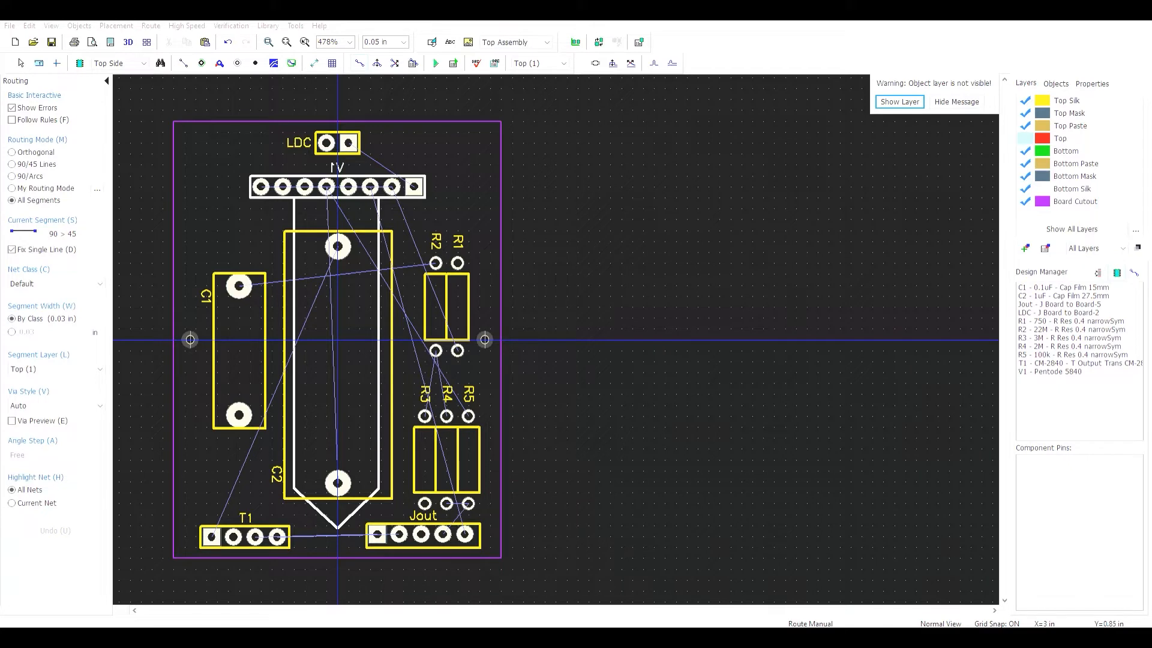
click(899, 102)
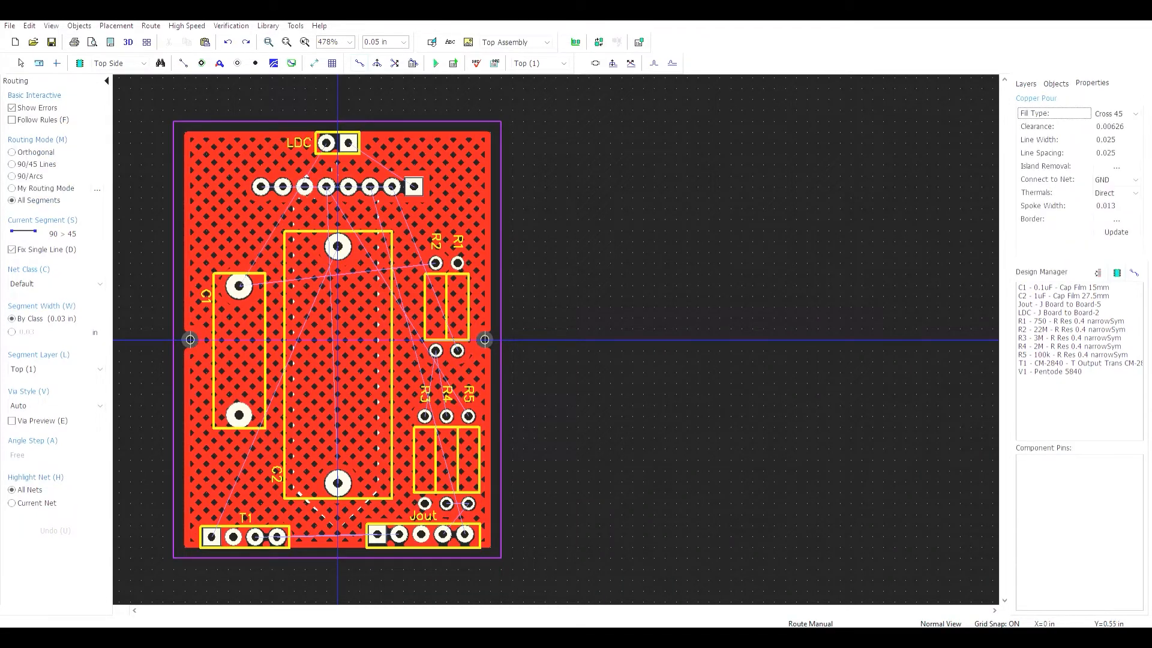
- Switch the active routing layer to Bottom (2) and hide the Top layer
click(539, 63)
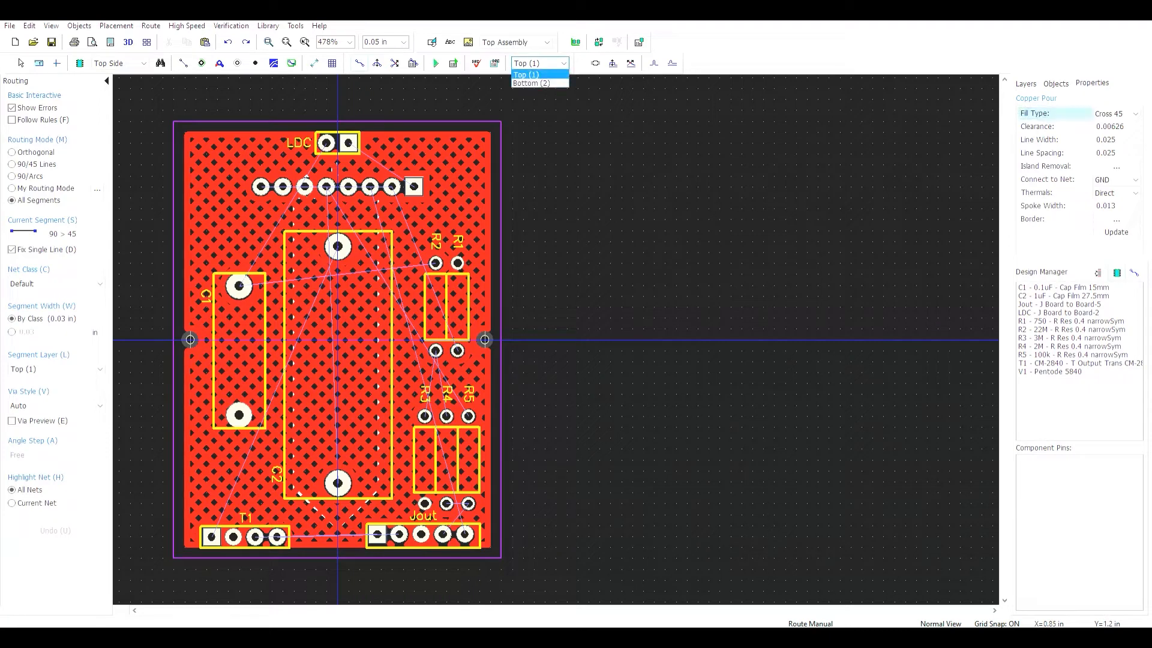
click(531, 83)
click(1026, 83)
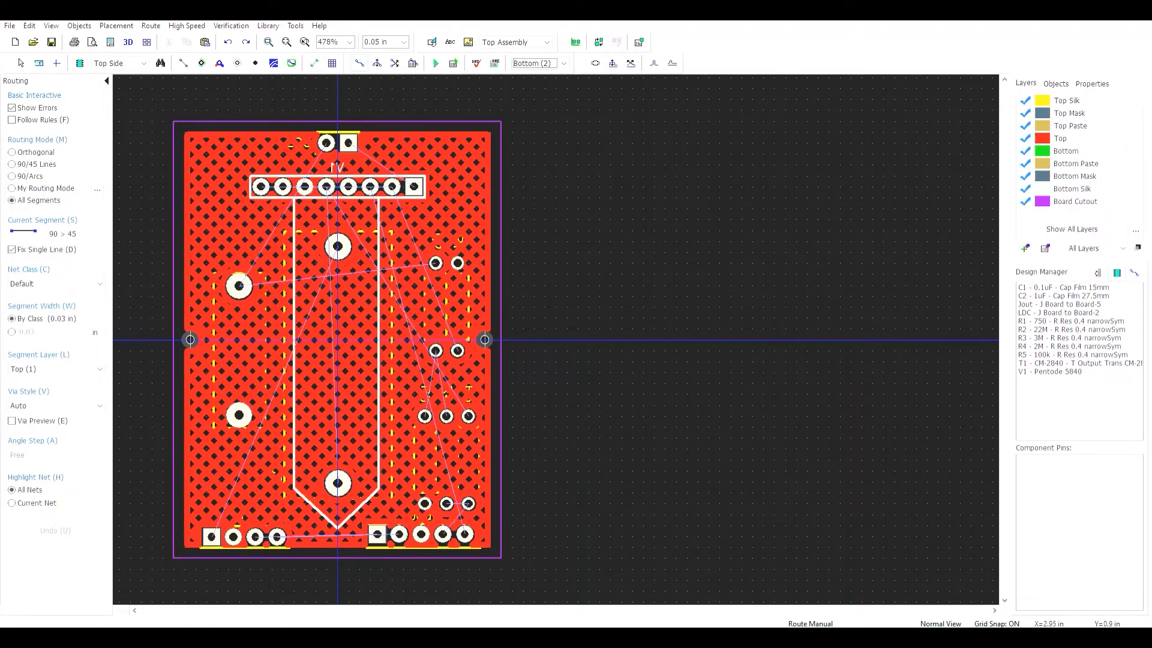
click(1026, 138)
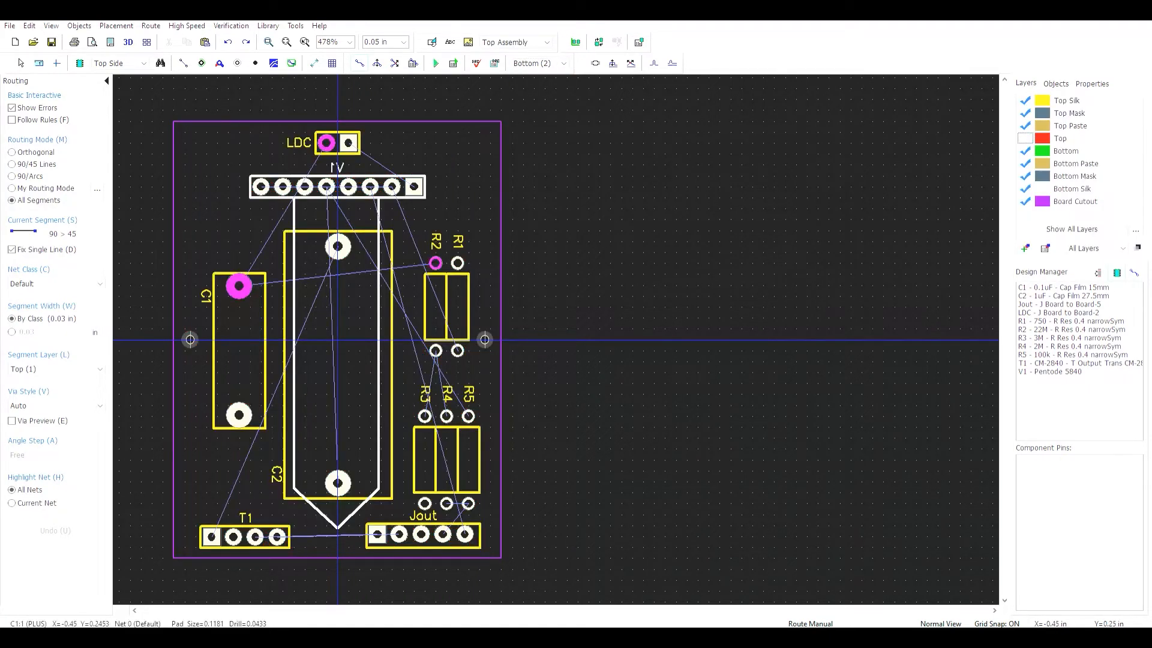
- Route bottom-layer traces from C1's upper pad to LDC pad 2 and from C1's lower pad to T1's second pad
click(239, 286)
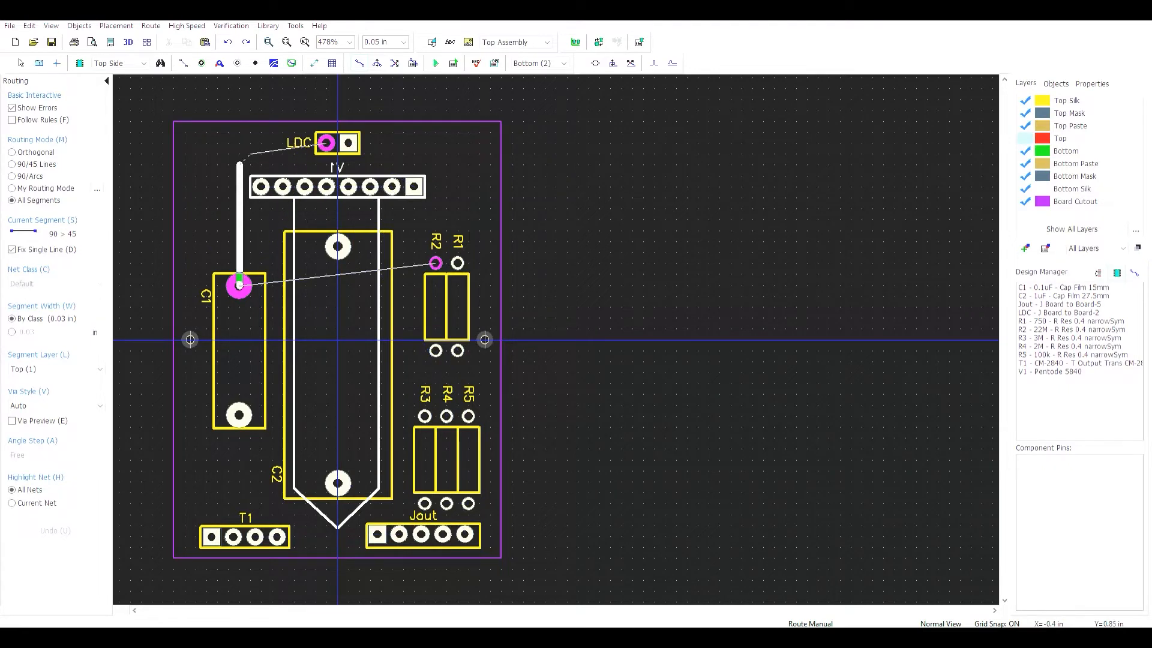
click(240, 162)
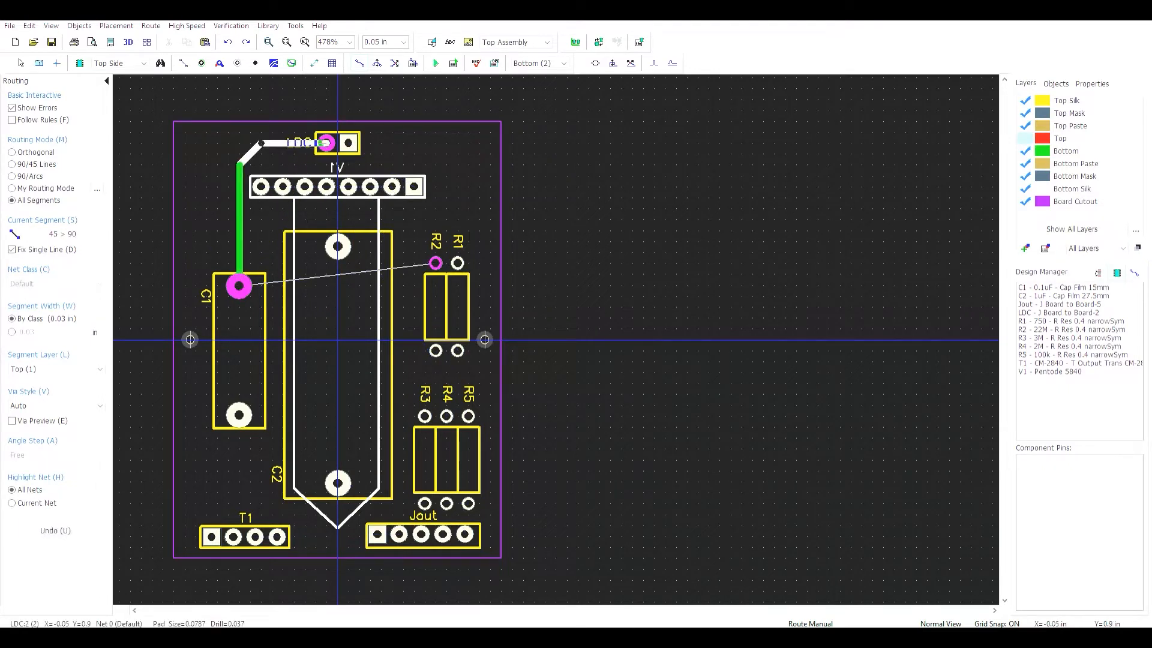
click(325, 143)
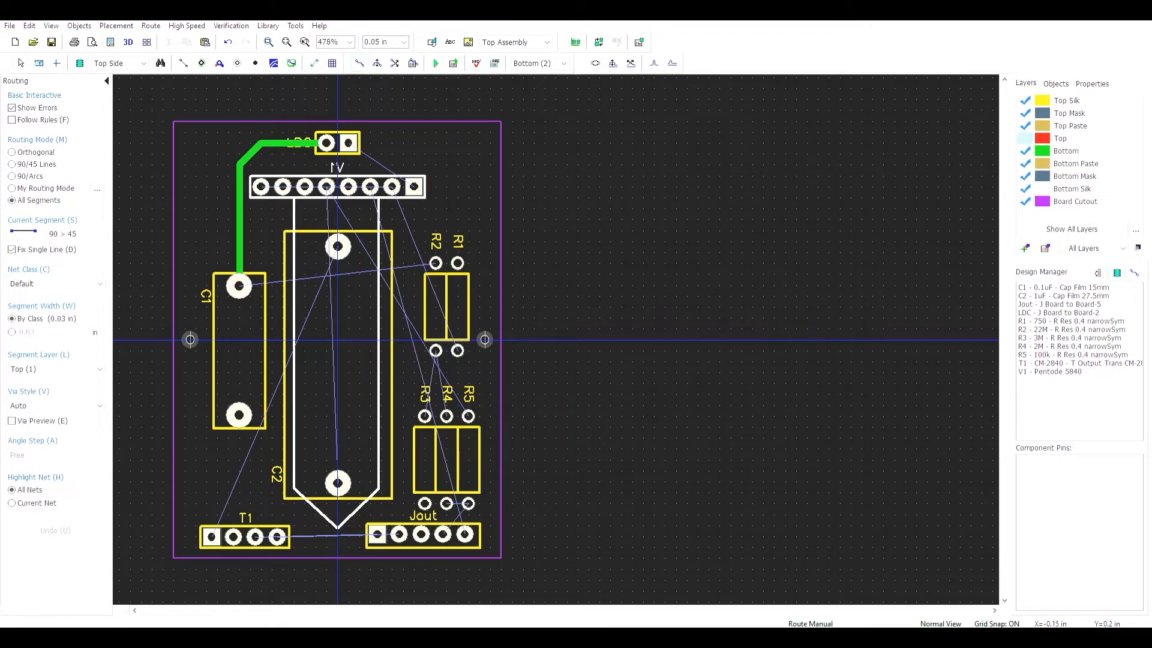
click(238, 415)
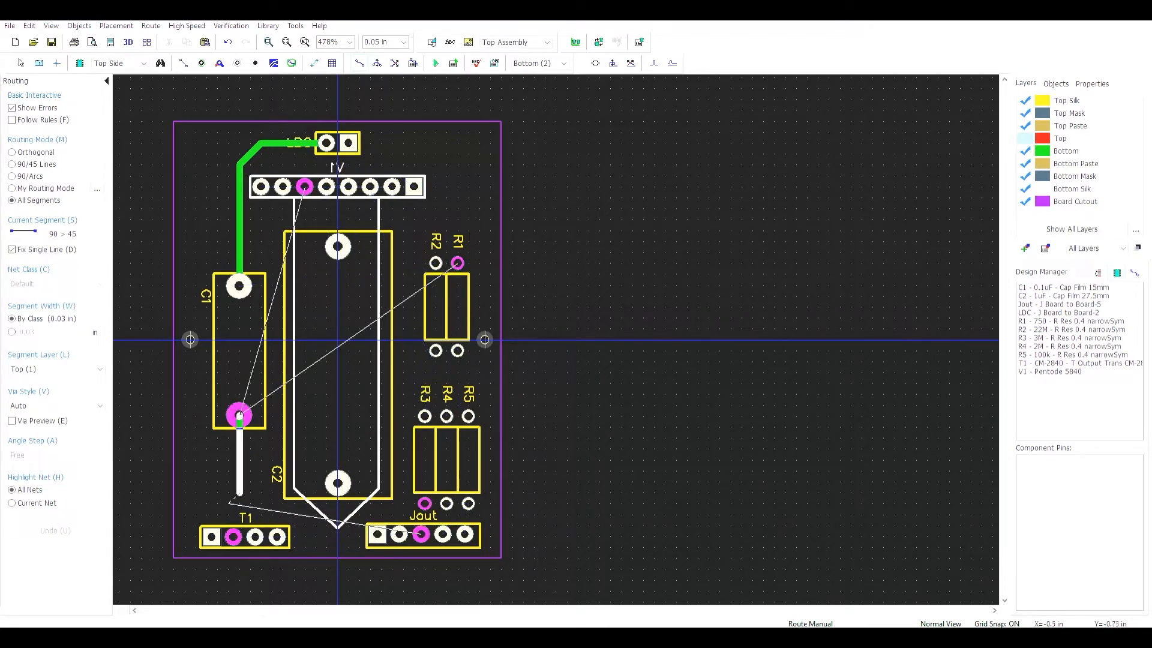
click(233, 536)
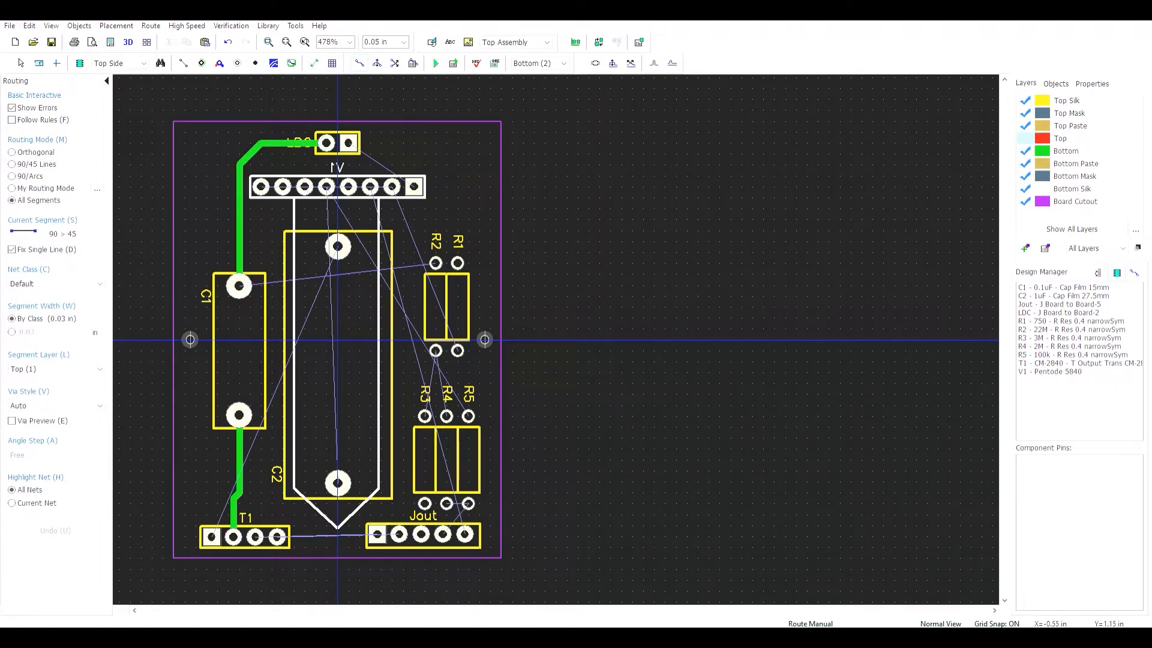
- Run the autorouter for the remaining connections and leave manual routing mode
click(150, 25)
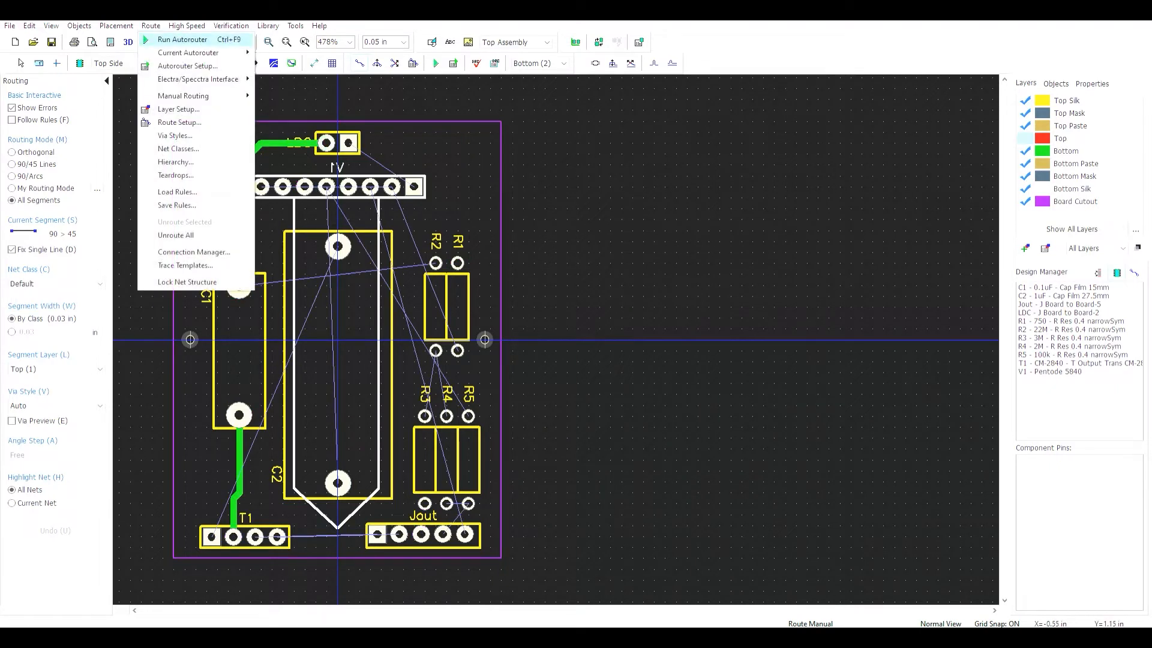
click(183, 39)
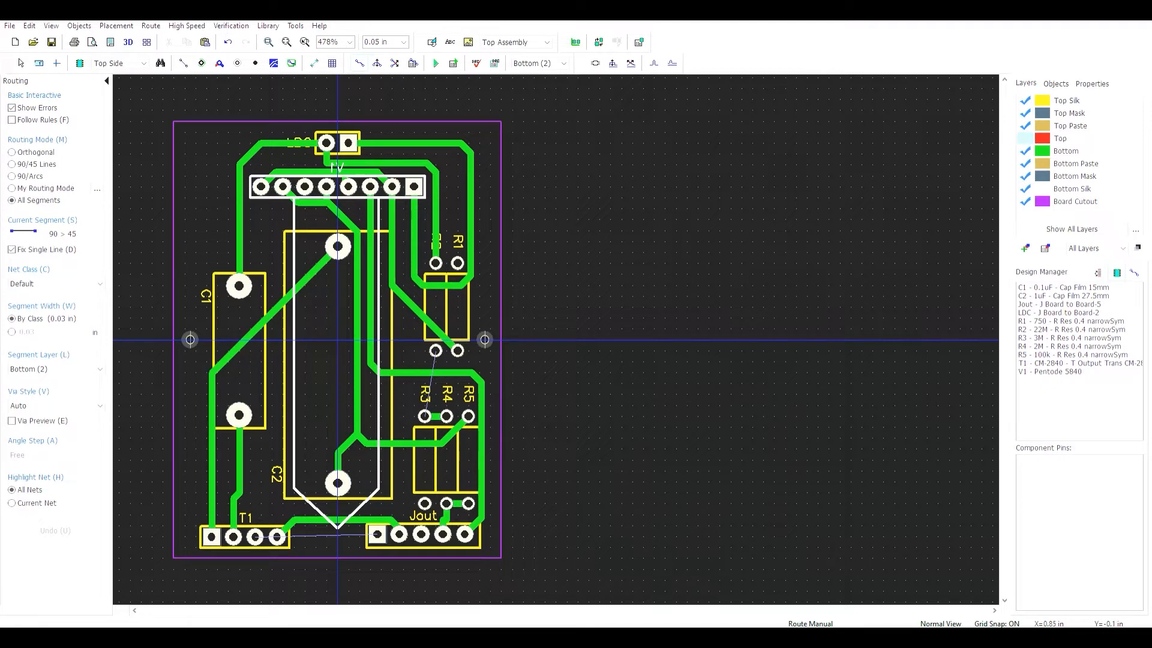
key(Escape)
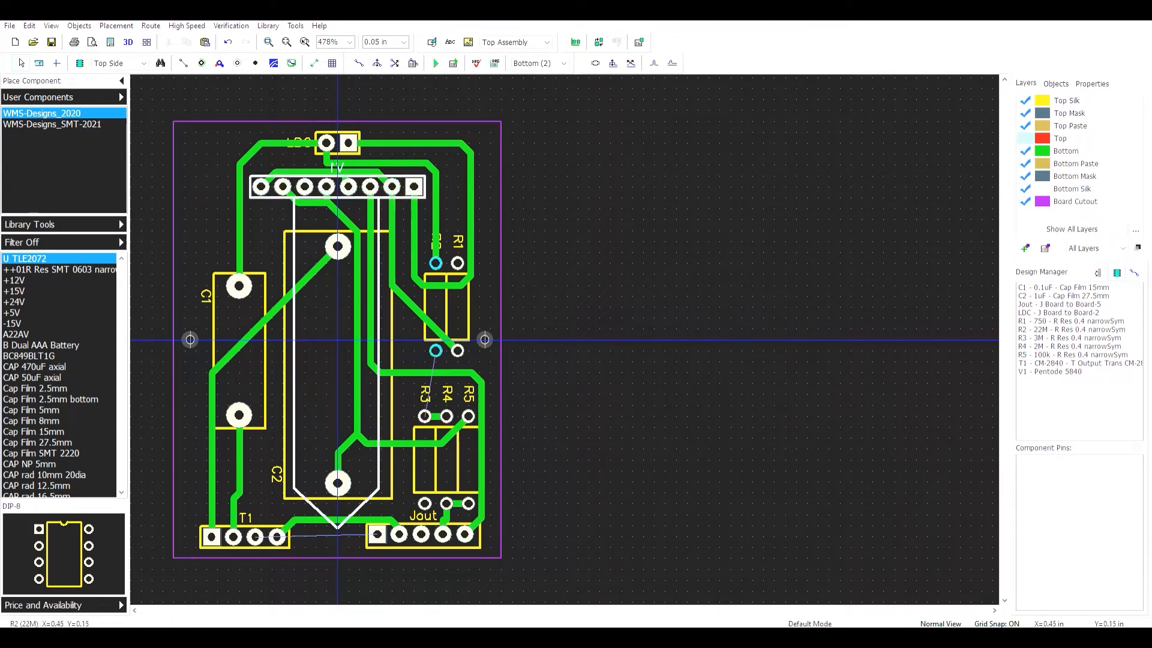
- Move resistor R2 away from R1 to X 0.35 in, keeping its Y position at 0.15
click(436, 307)
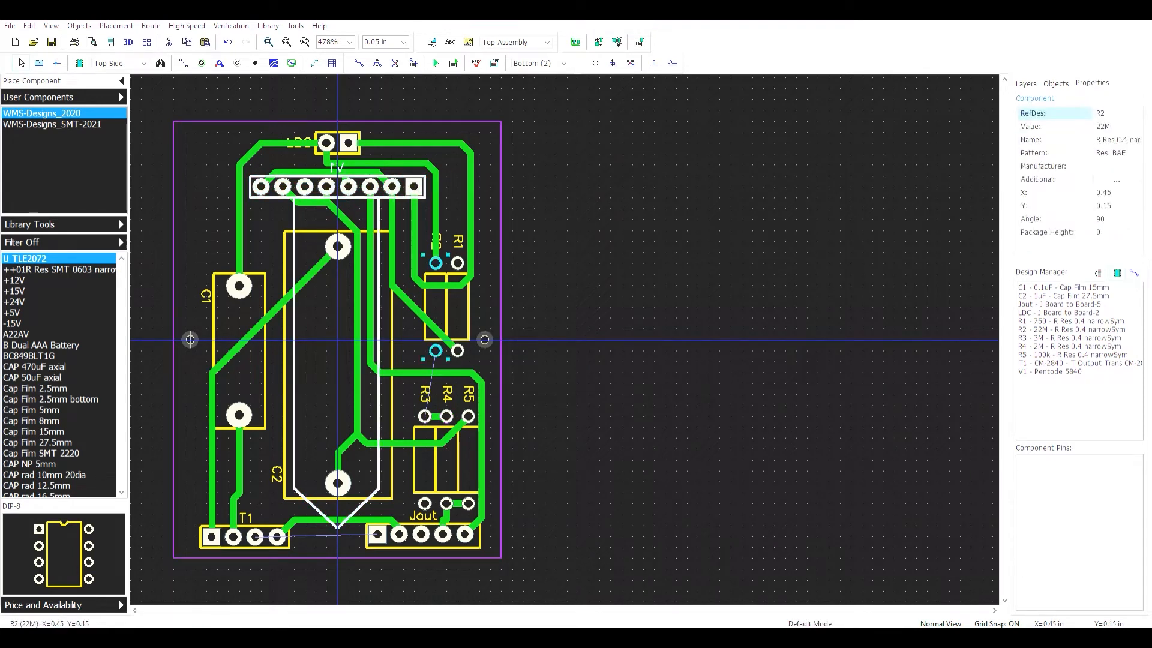
key(Left)
key(Left)
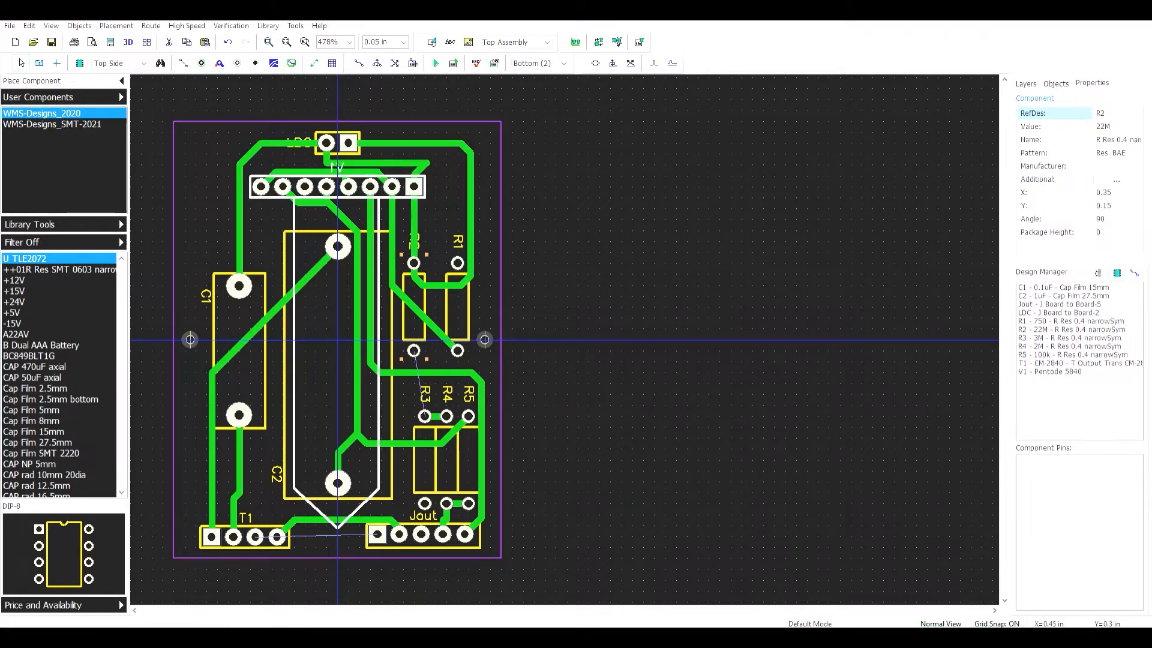
- Reshape the bottom-layer traces around R2, shifting the Net 0 and Net 2 vertical segments clear of its upper pad
drag(414, 231, 435, 231)
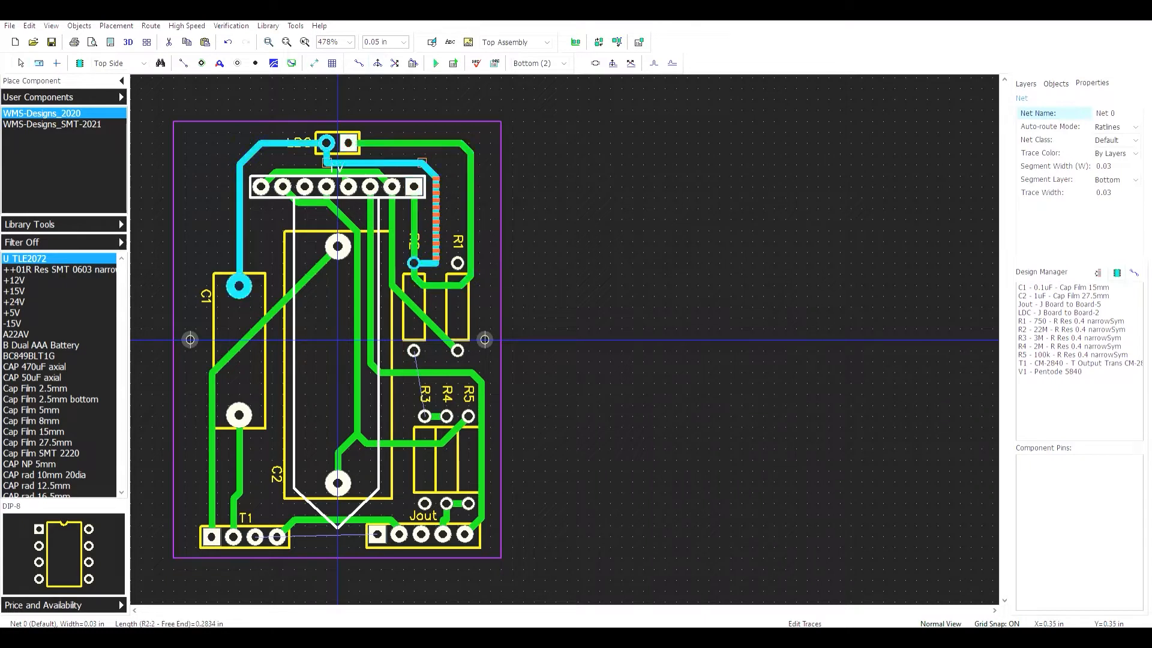
drag(414, 241, 411, 282)
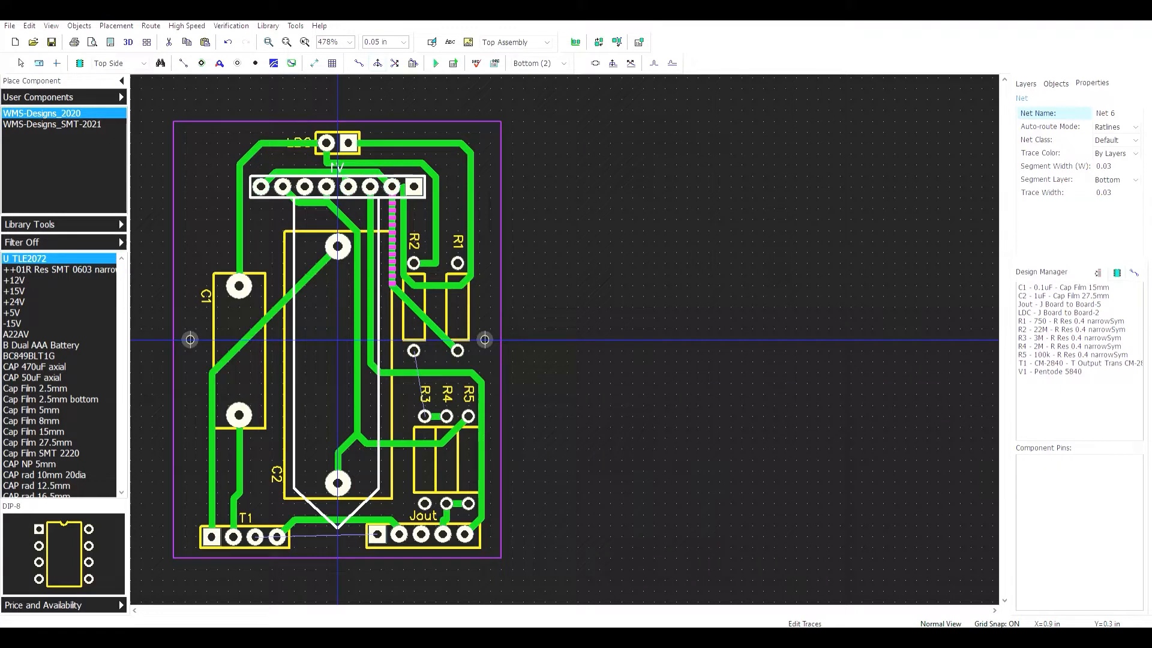
click(381, 252)
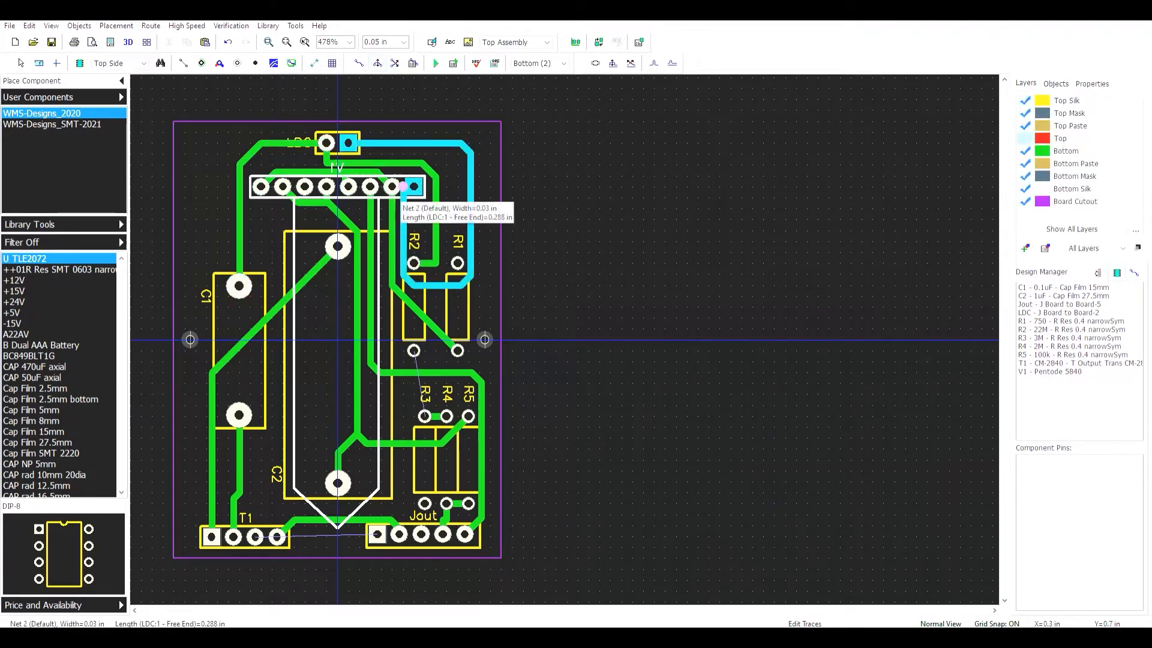
click(408, 204)
drag(408, 204, 410, 214)
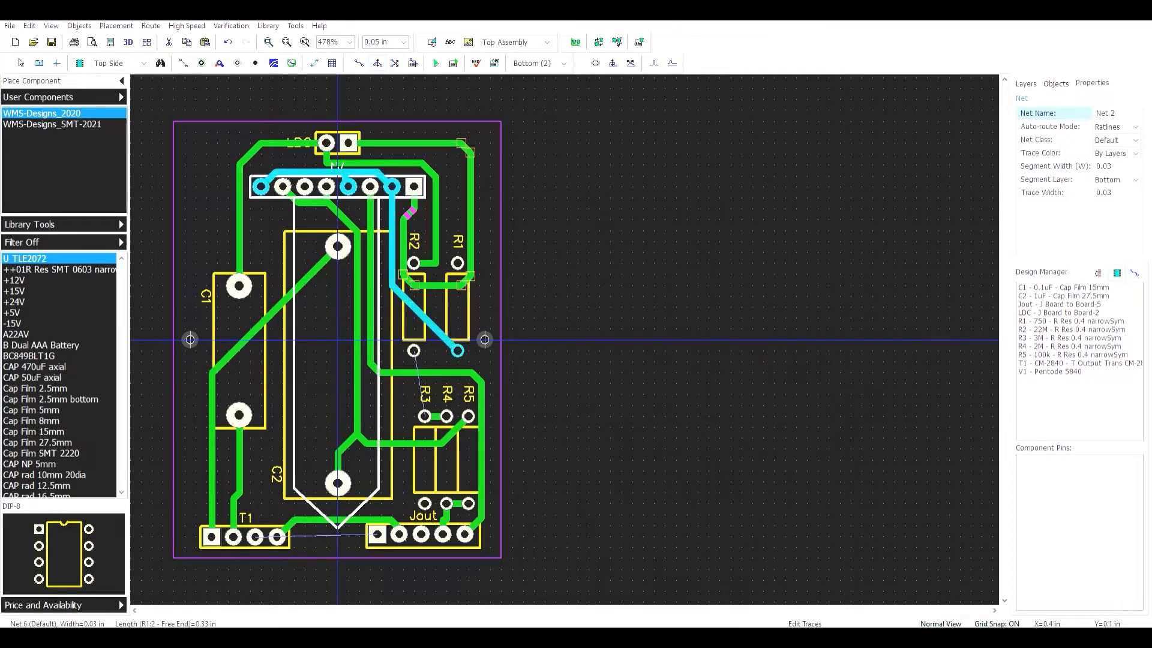
- Try nudging R1 toward the board edge, return it, and set the grid spacing to 0.025 in
click(468, 317)
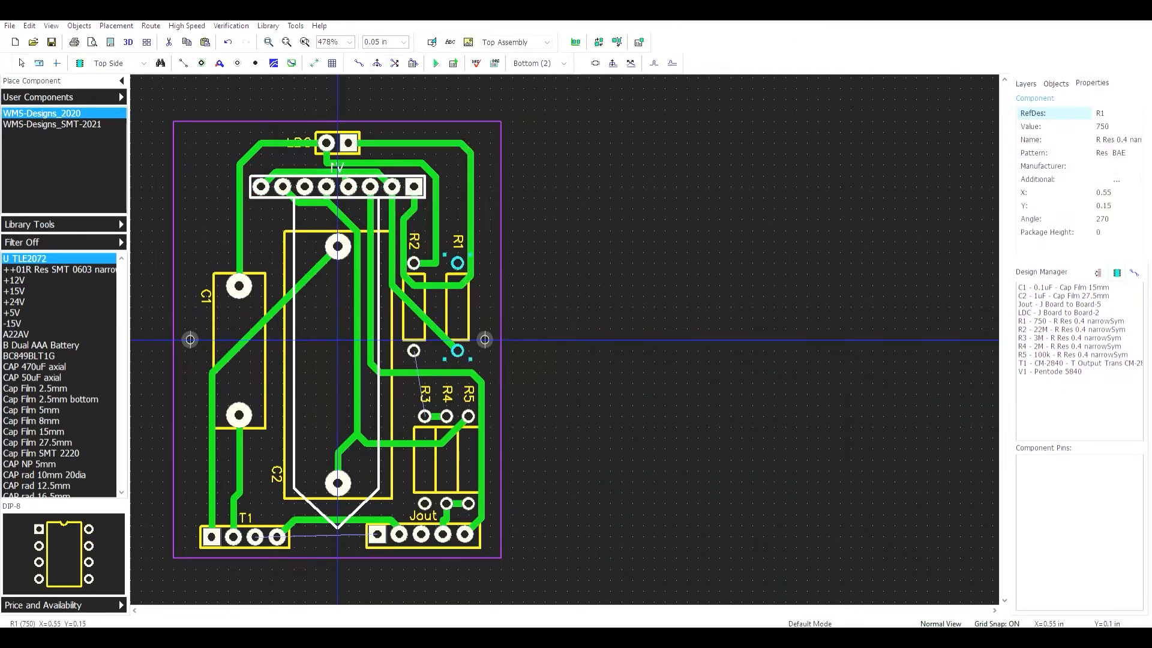
key(Right)
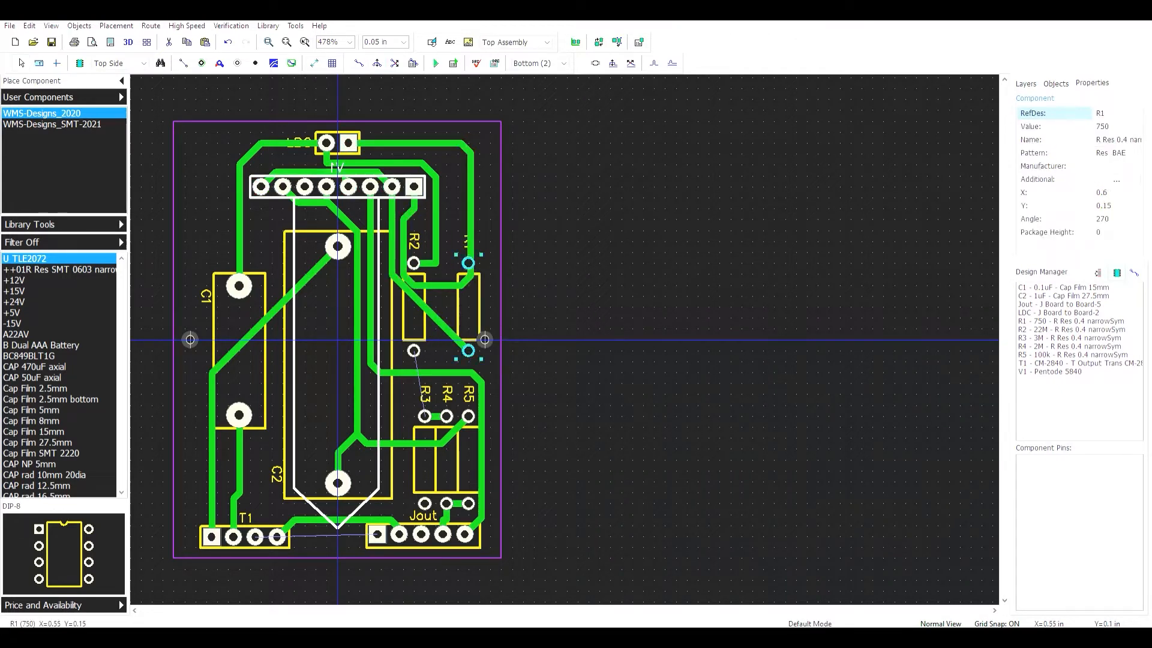
key(Left)
click(403, 42)
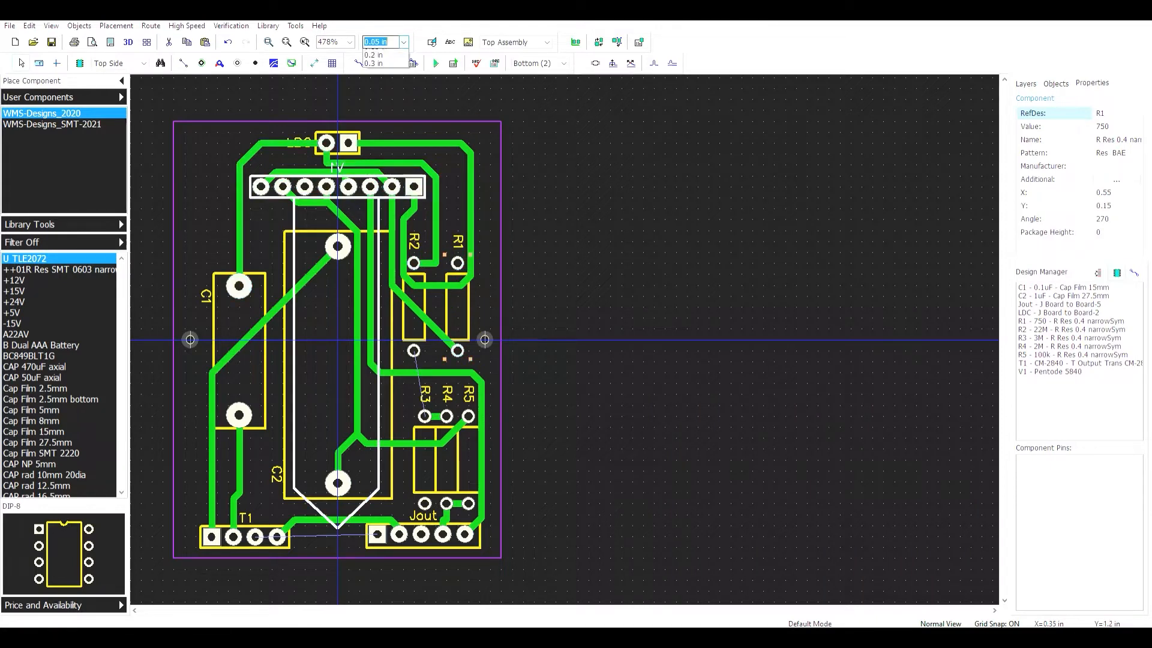
click(378, 70)
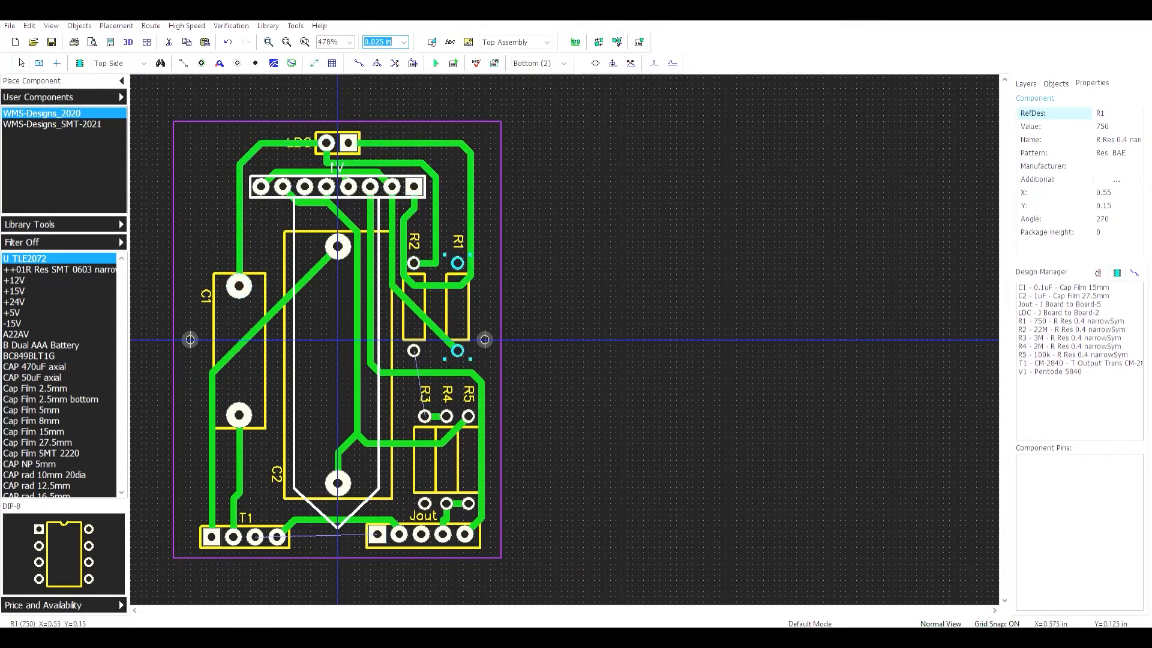
- Nudge R1 up toward V1 to X 0.55, Y 0.35
key(Right)
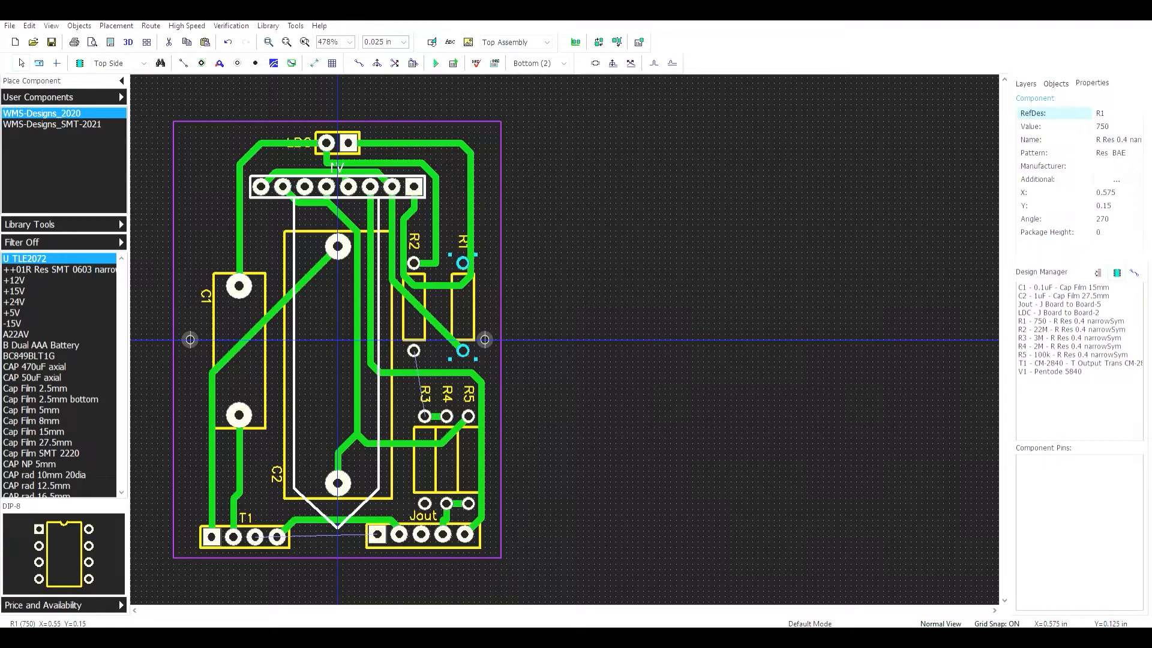
key(Up)
key(Up)
key(Up)
key(Up)
key(Up)
key(Up)
key(Up)
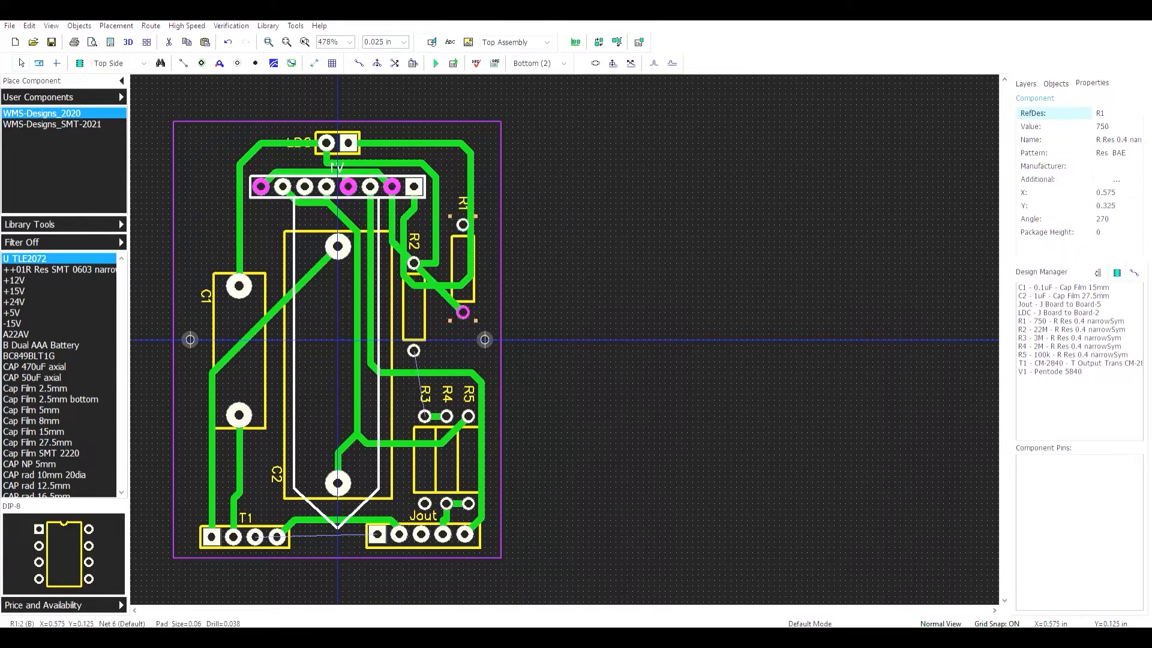
key(Left)
key(Up)
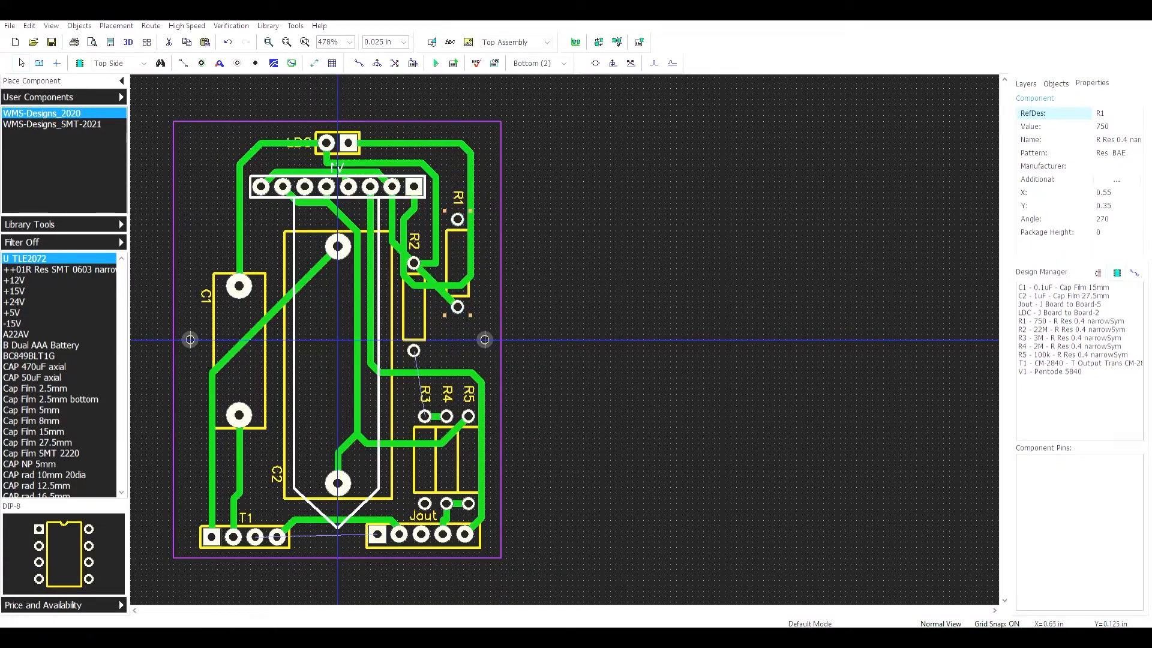
- Deselect R1 and unroute all traces on the board
click(484, 306)
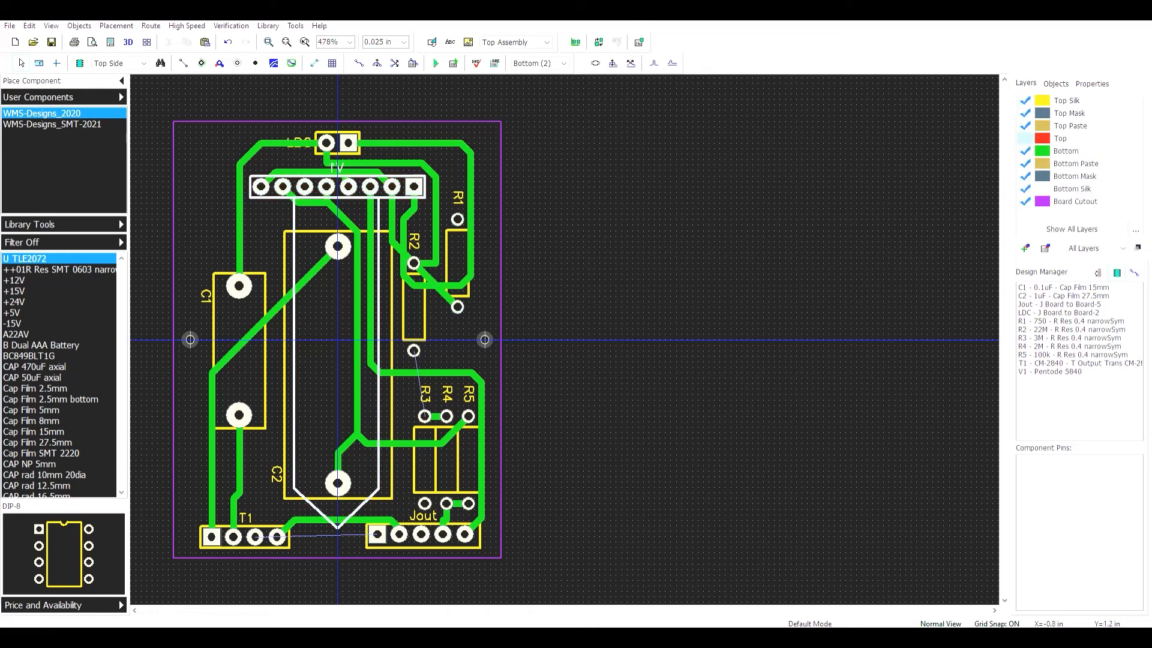
click(150, 26)
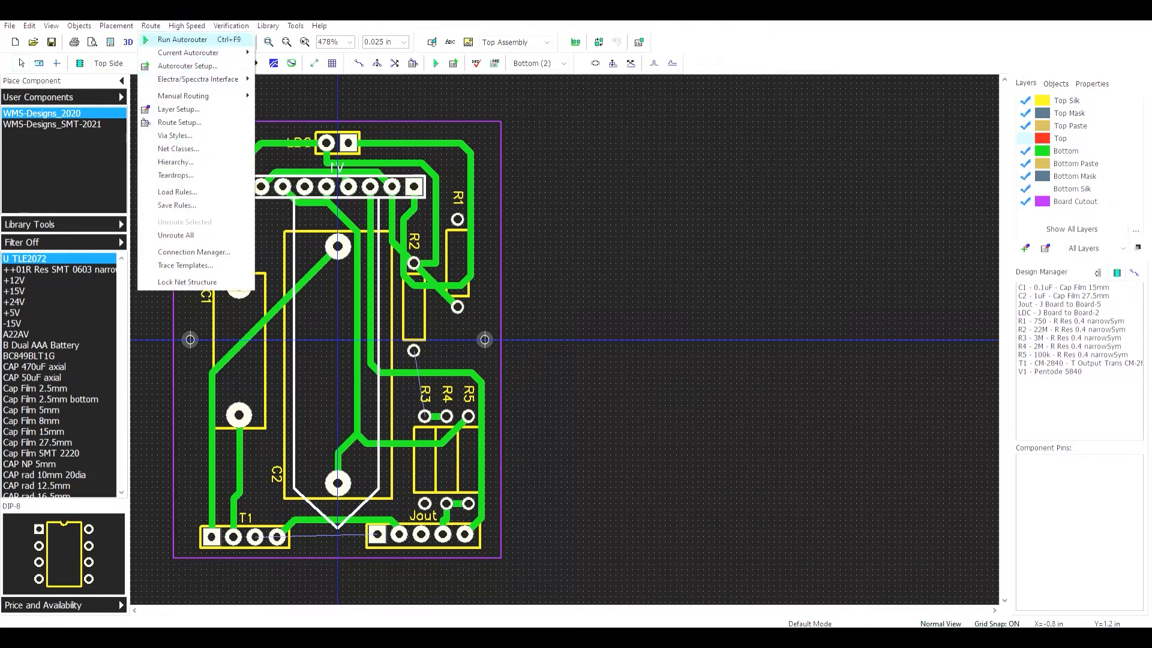
click(175, 234)
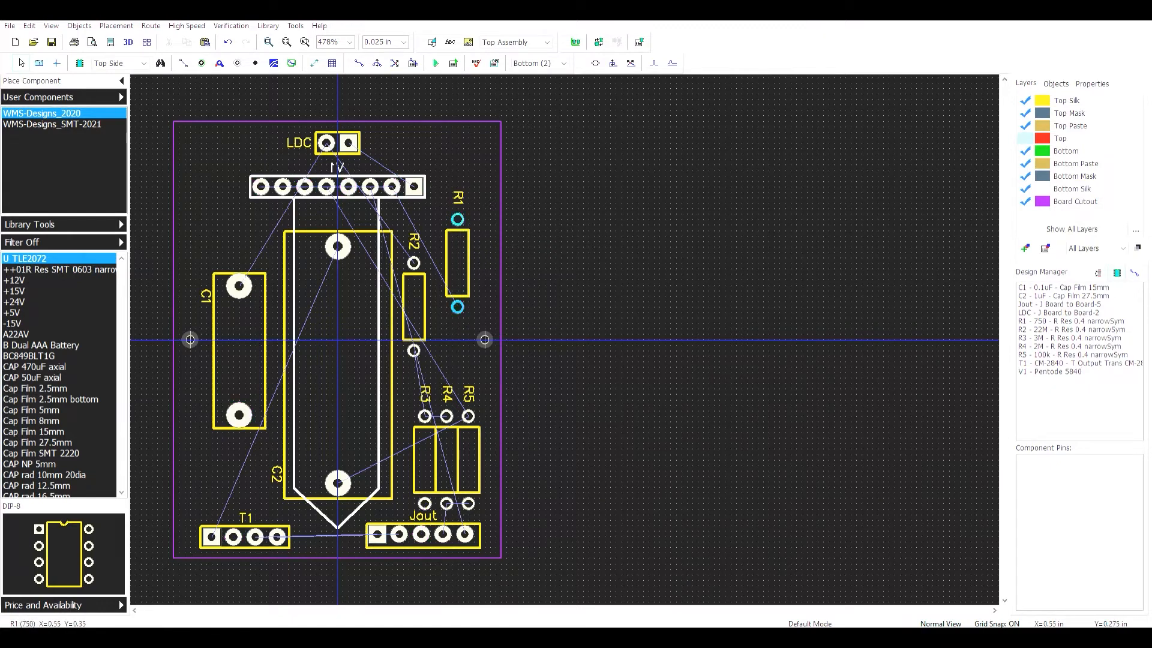
- Rotate R1 to 90 degrees and place it directly beside R2 at X 0.45, Y 0.15
click(457, 279)
key(r)
key(r)
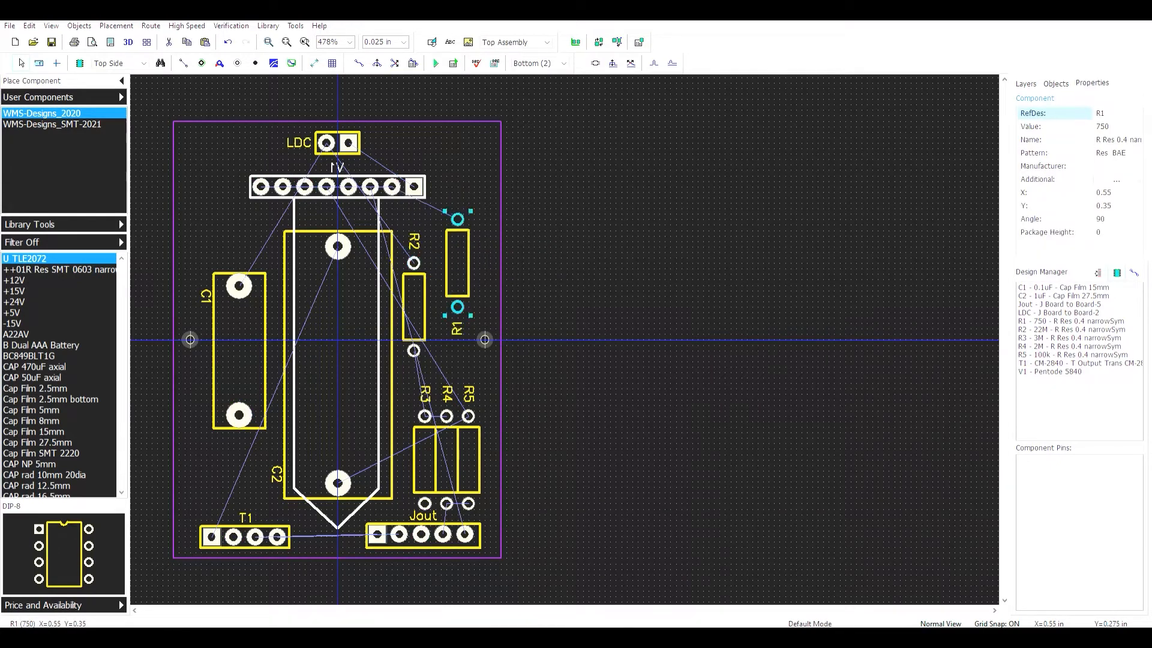
drag(457, 219, 436, 296)
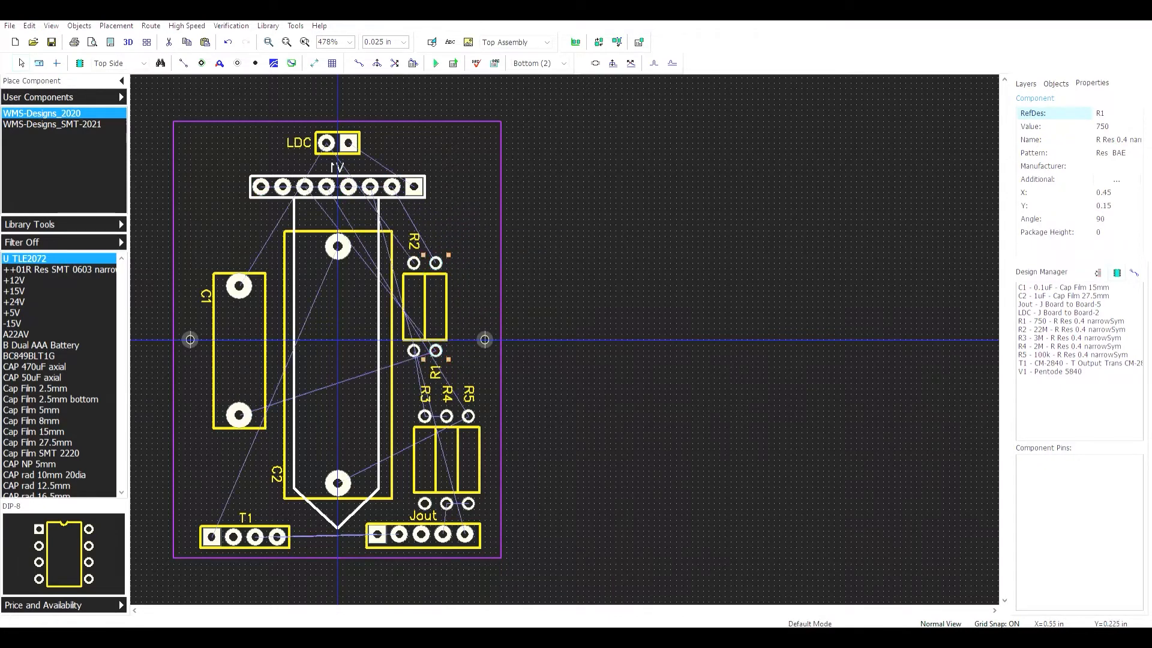
- Run the autorouter on the whole board and show the Top layer
click(150, 26)
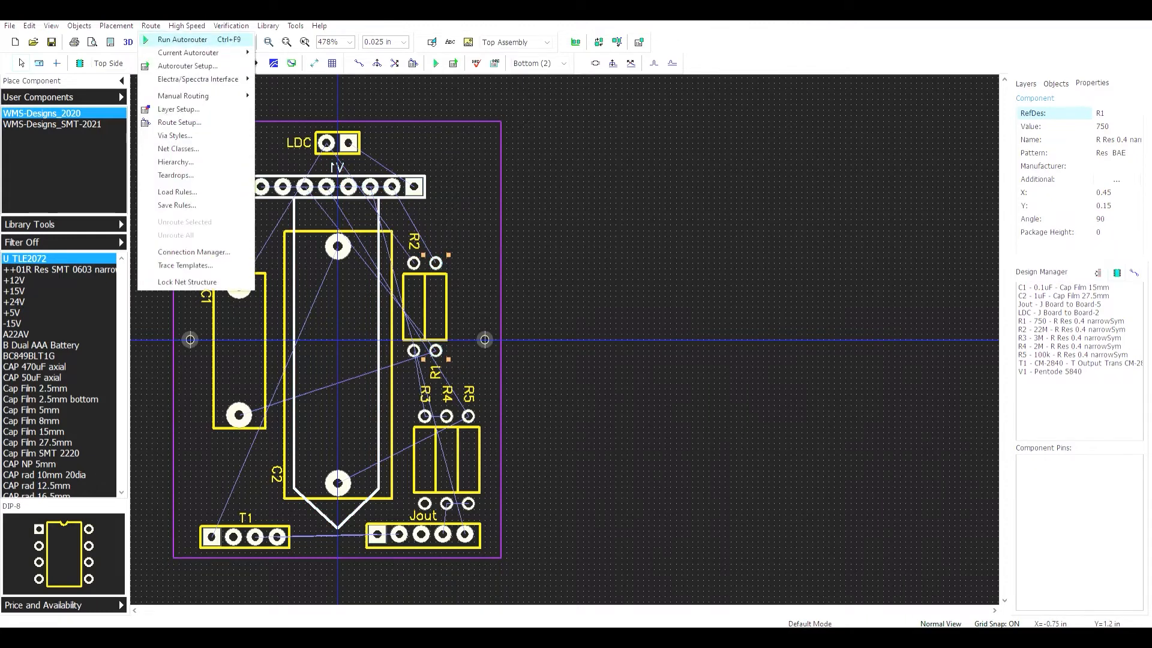
click(182, 39)
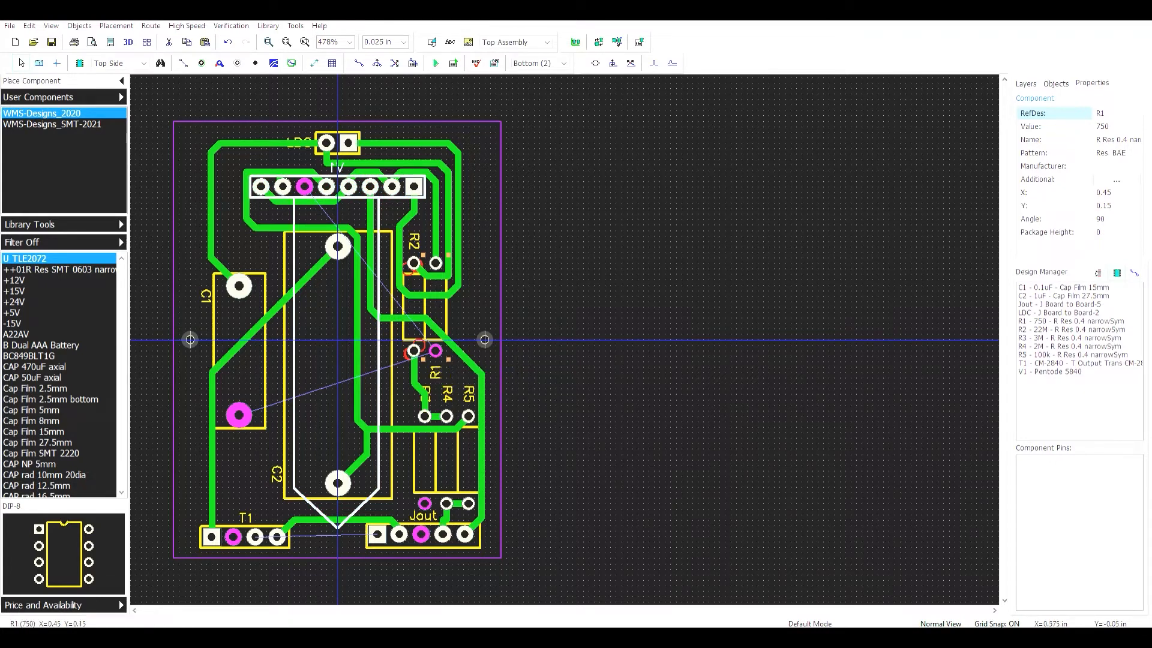
click(1025, 84)
click(1025, 138)
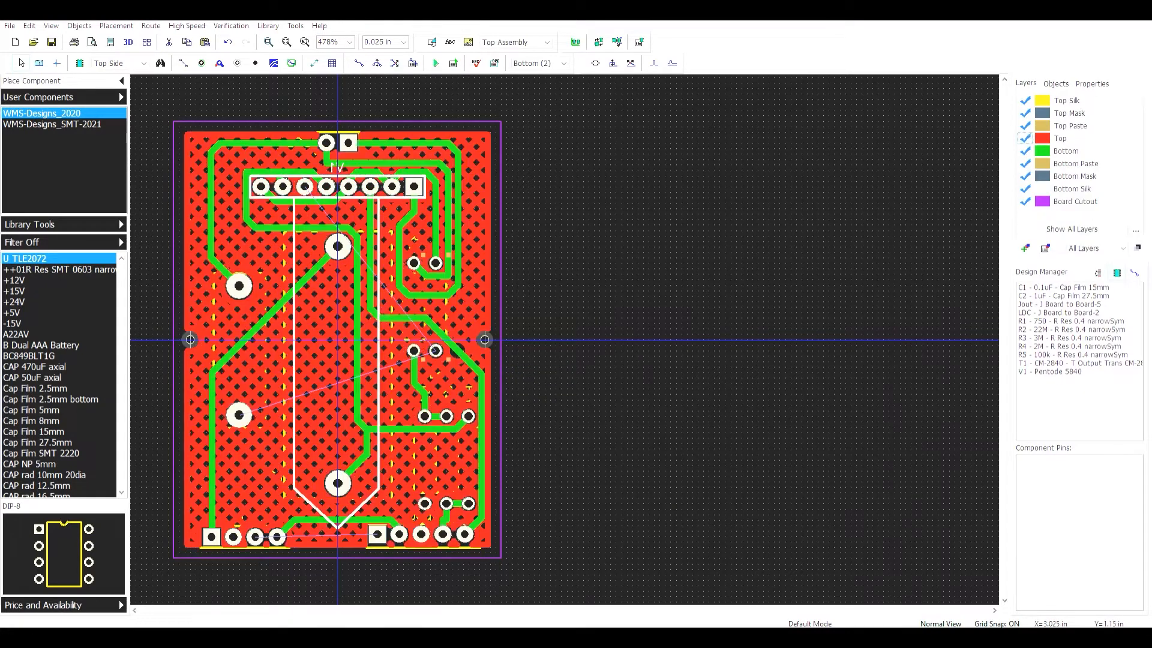
- Update the GND copper pour on the Top layer, and set the active layer back to Bottom (2)
click(538, 63)
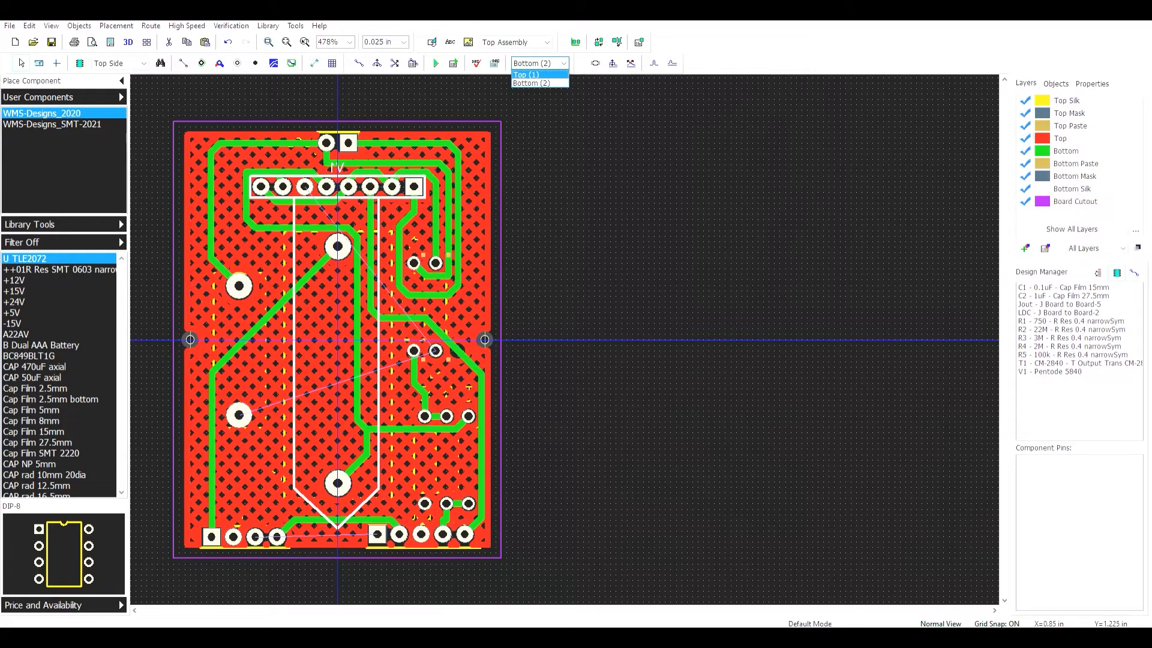
click(526, 74)
click(338, 339)
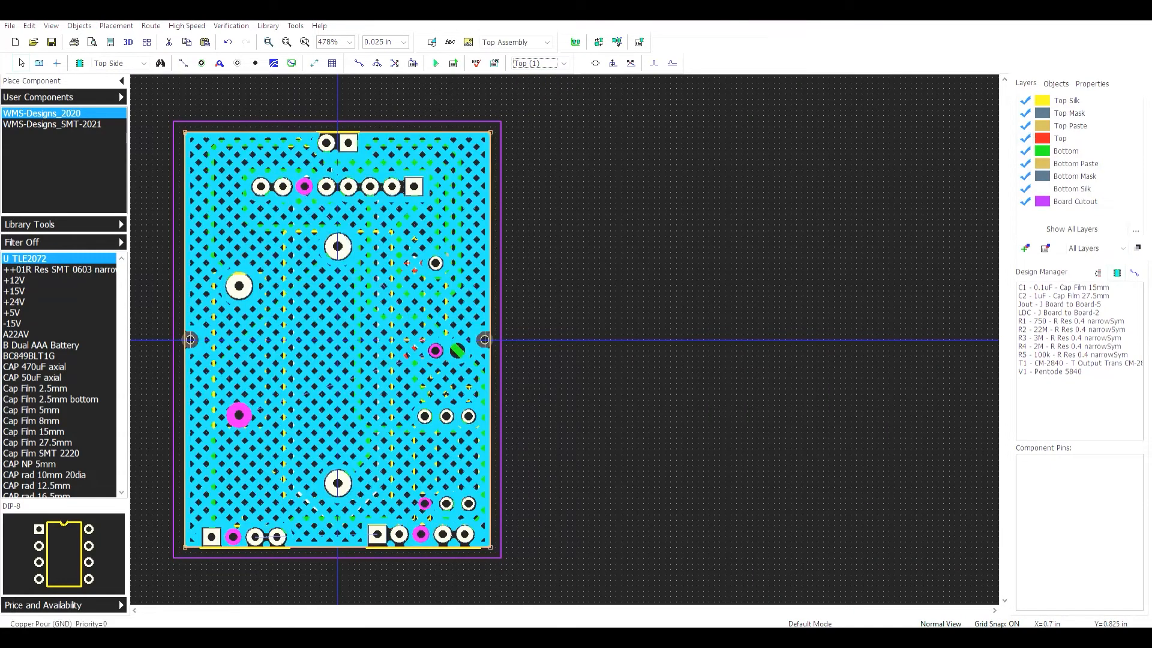
right_click(491, 160)
click(522, 167)
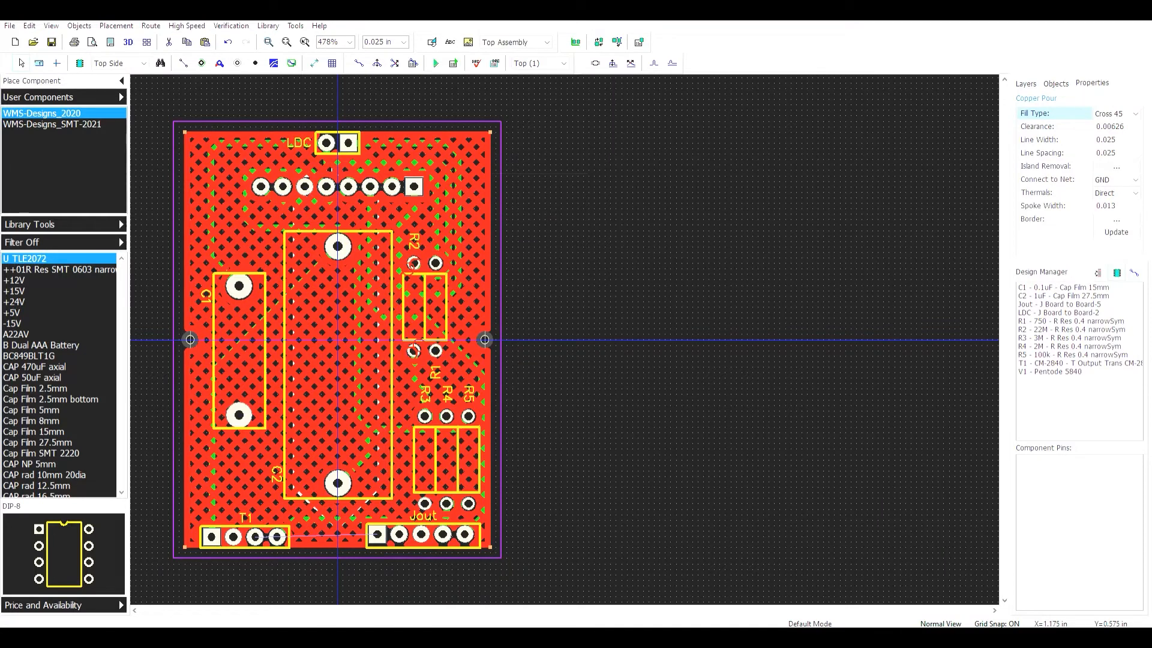
click(539, 63)
click(532, 83)
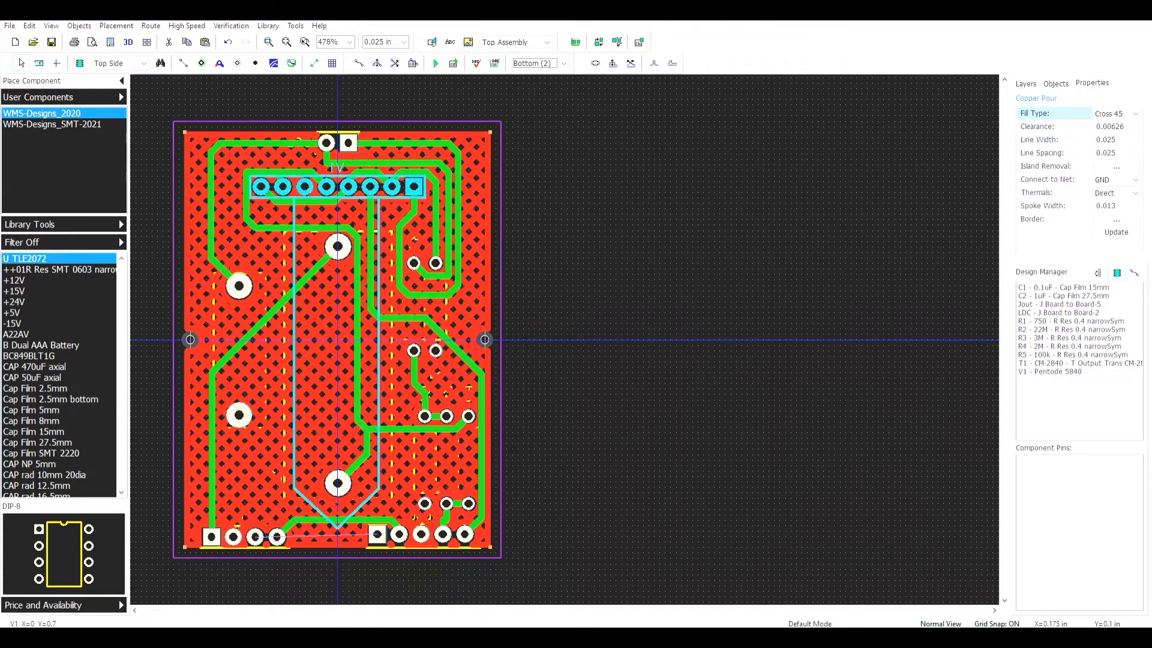
- Shift Net 4's horizontal segment below V1 toward V1, and move the long vertical segments of Net 7 and Net 4 slightly toward the resistors
drag(311, 229, 310, 219)
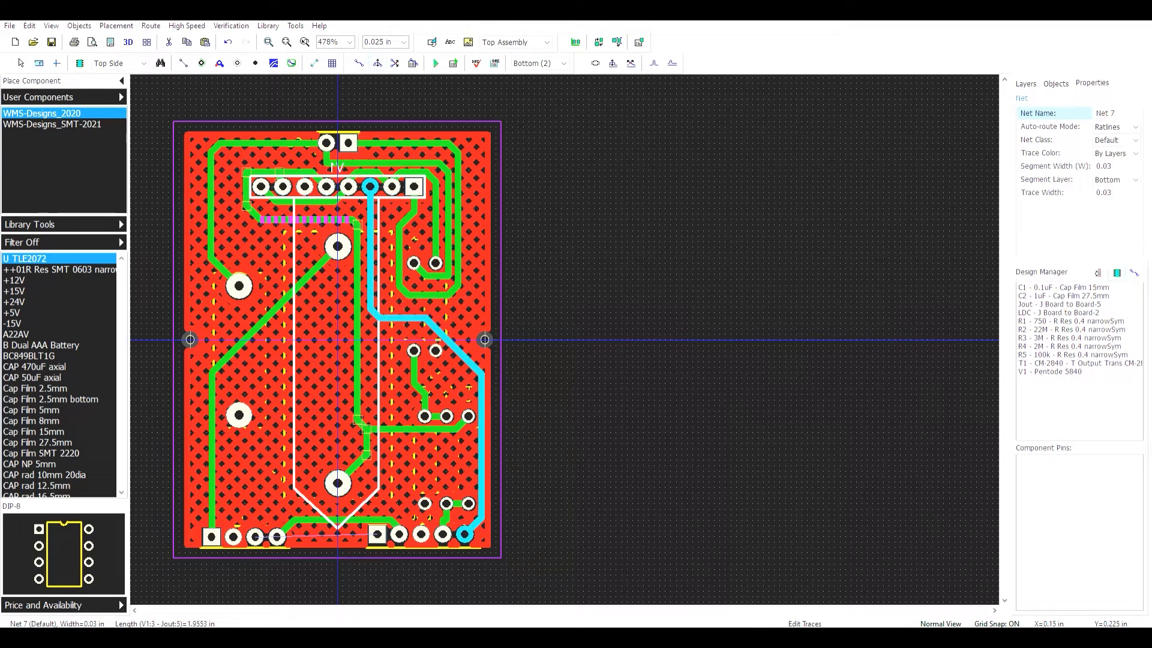
drag(370, 291, 375, 291)
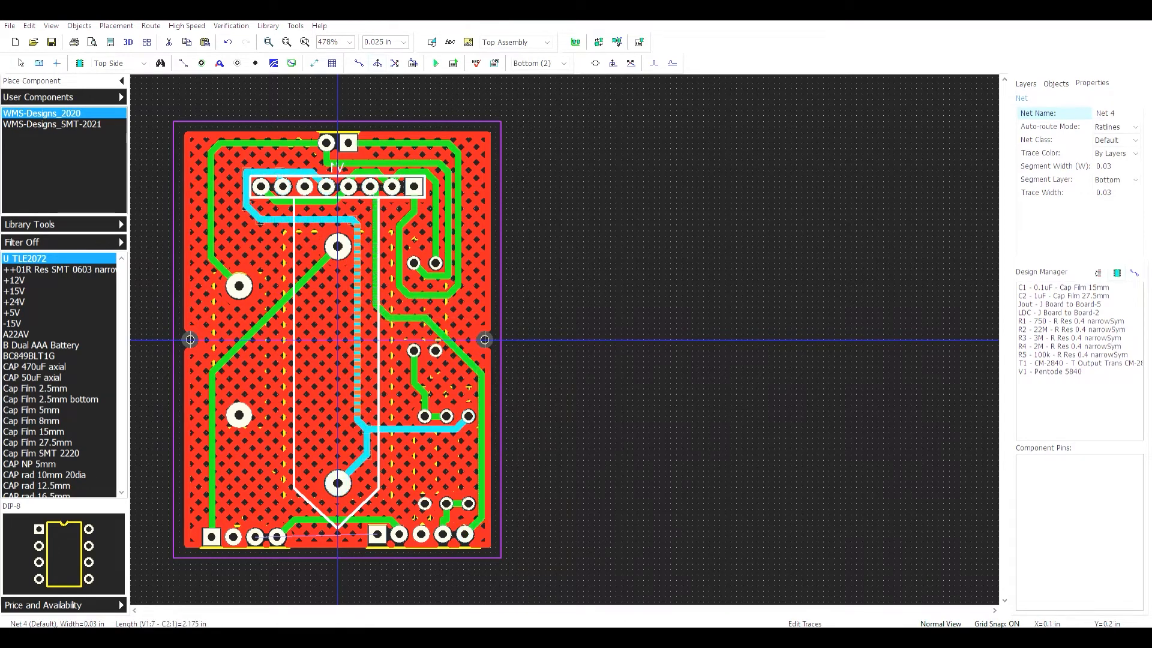
click(321, 323)
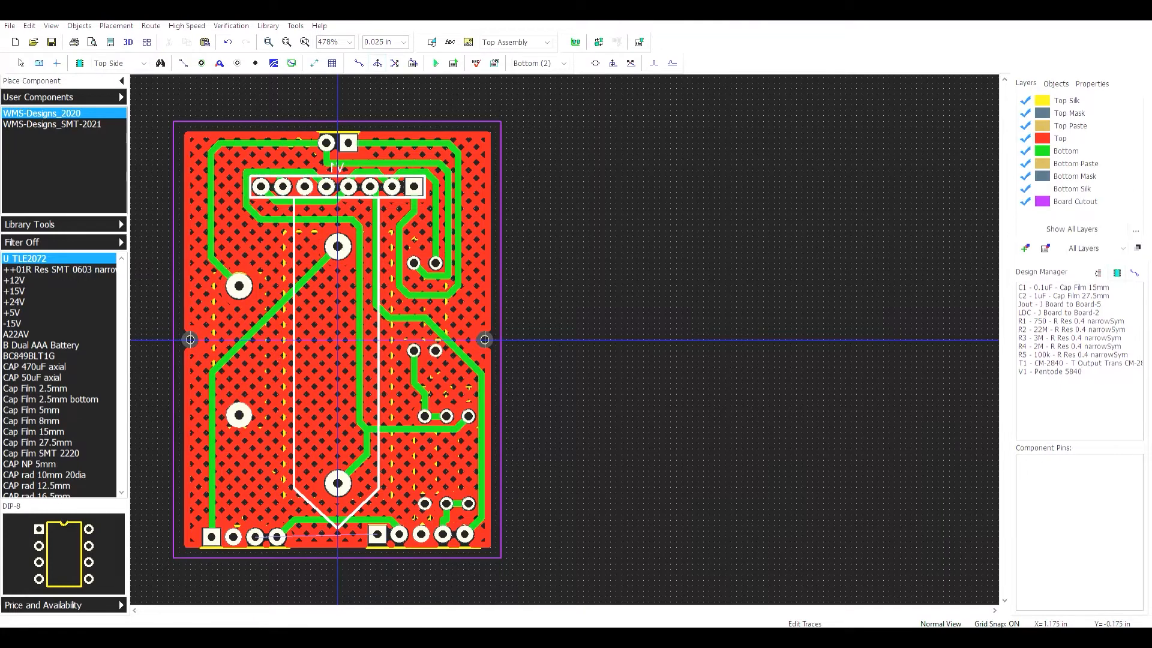
- Move the vertical segments of the Net 2 and Net 0 traces beside R1 toward the board edge to space them apart
click(469, 262)
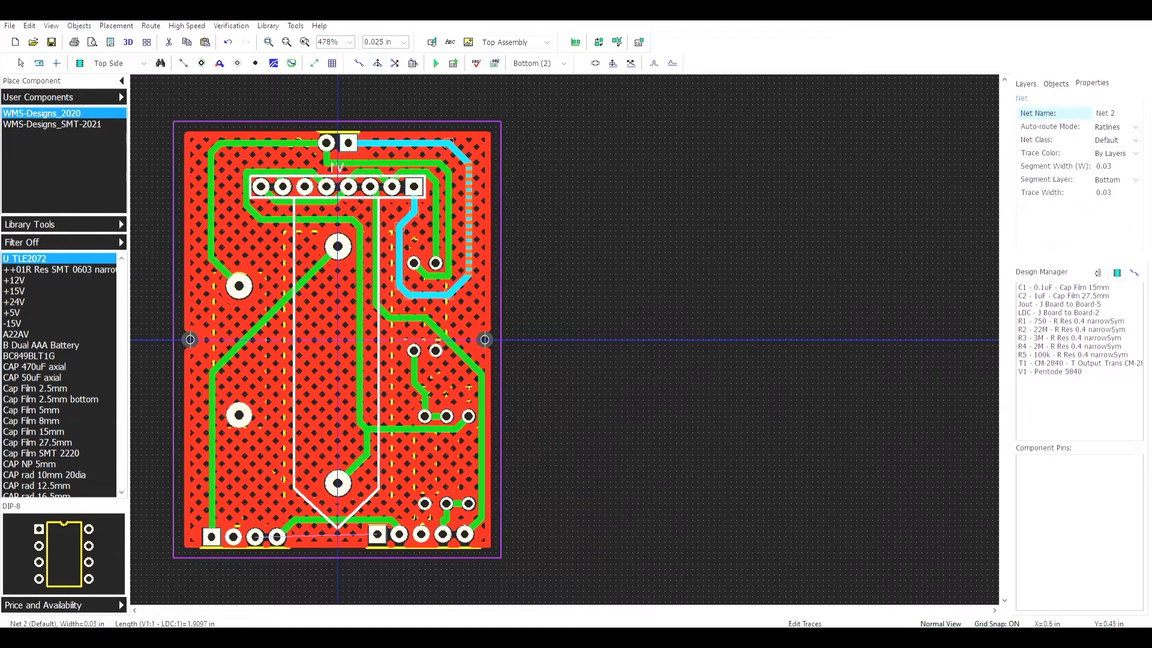
drag(458, 285, 464, 294)
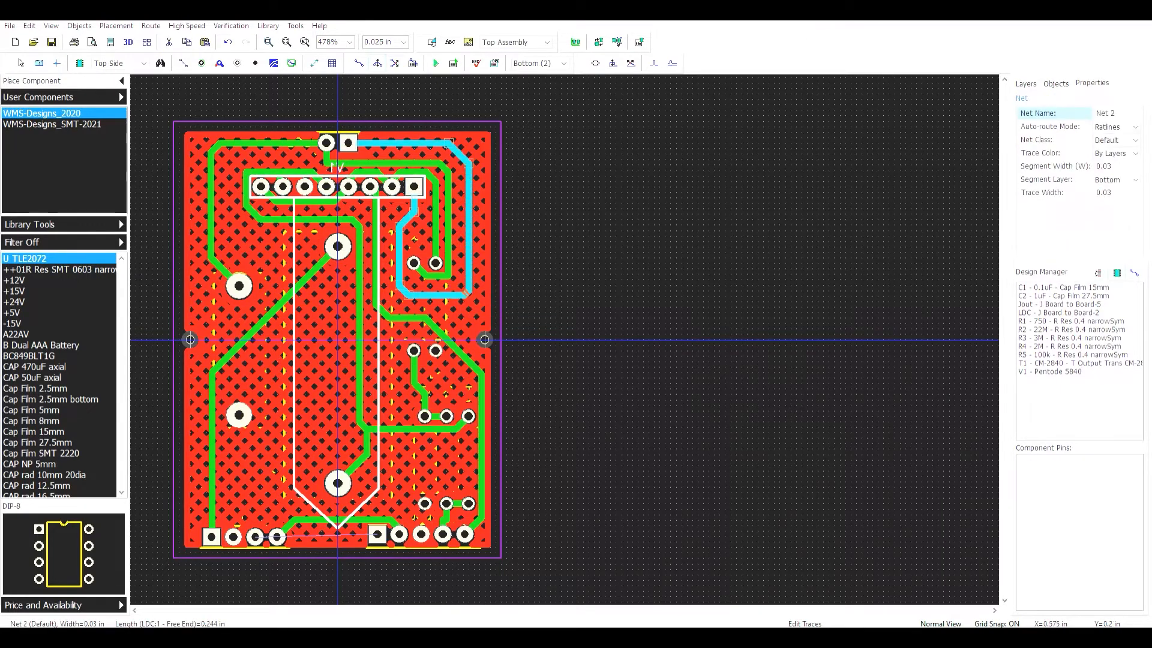
click(441, 236)
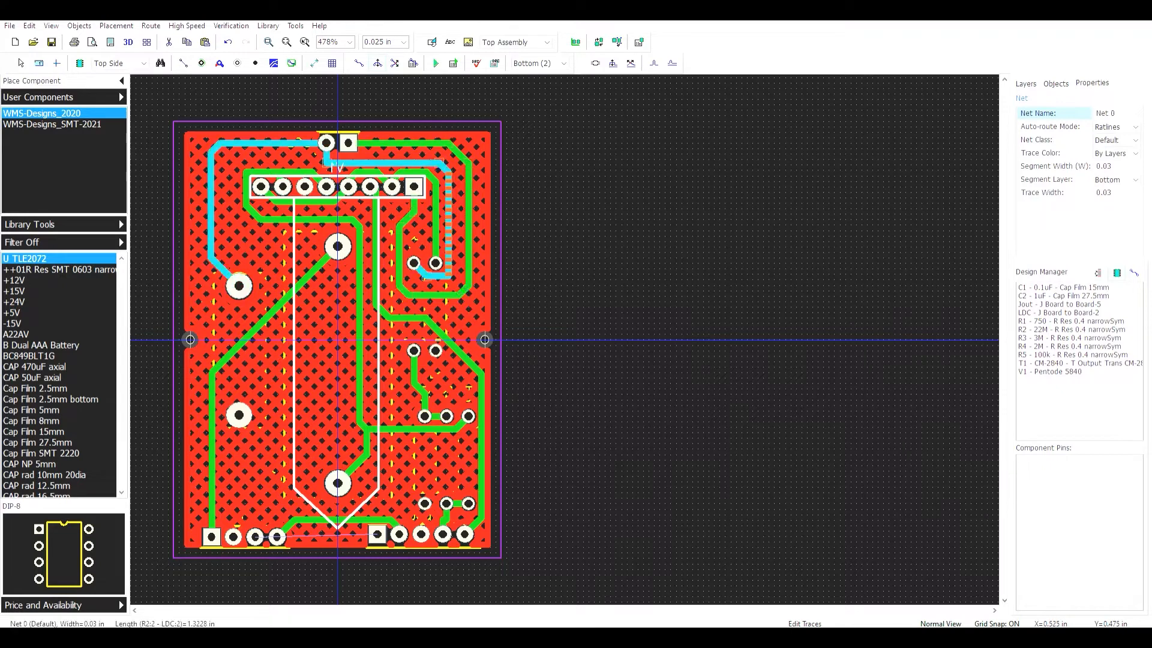
drag(440, 236, 452, 235)
click(413, 163)
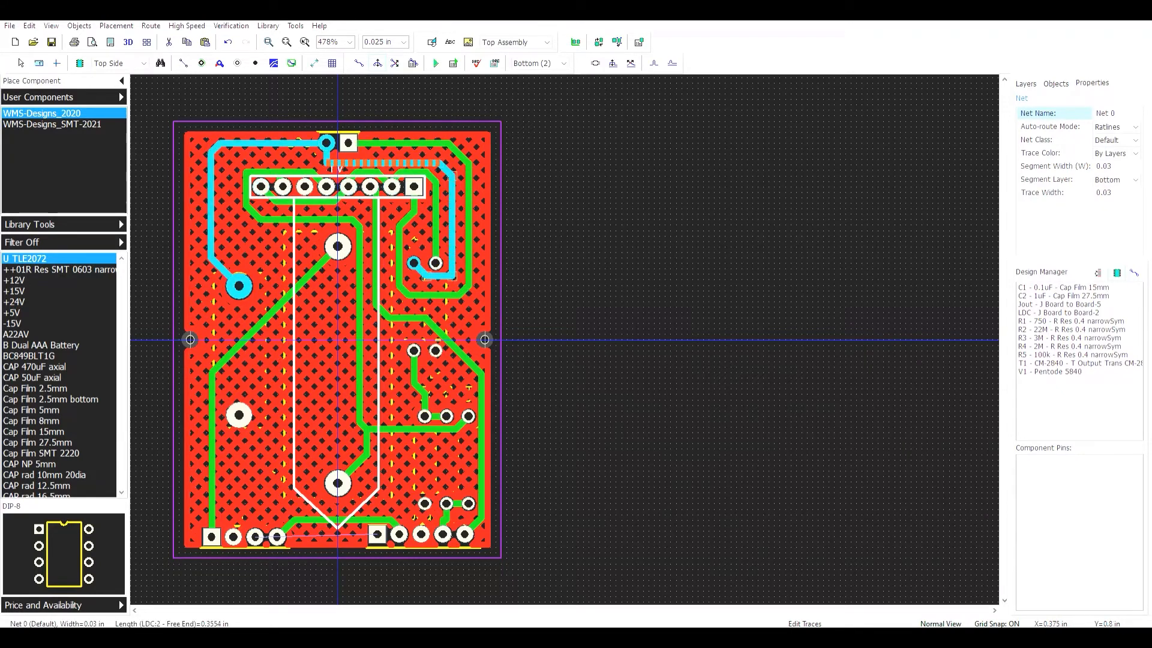
click(523, 181)
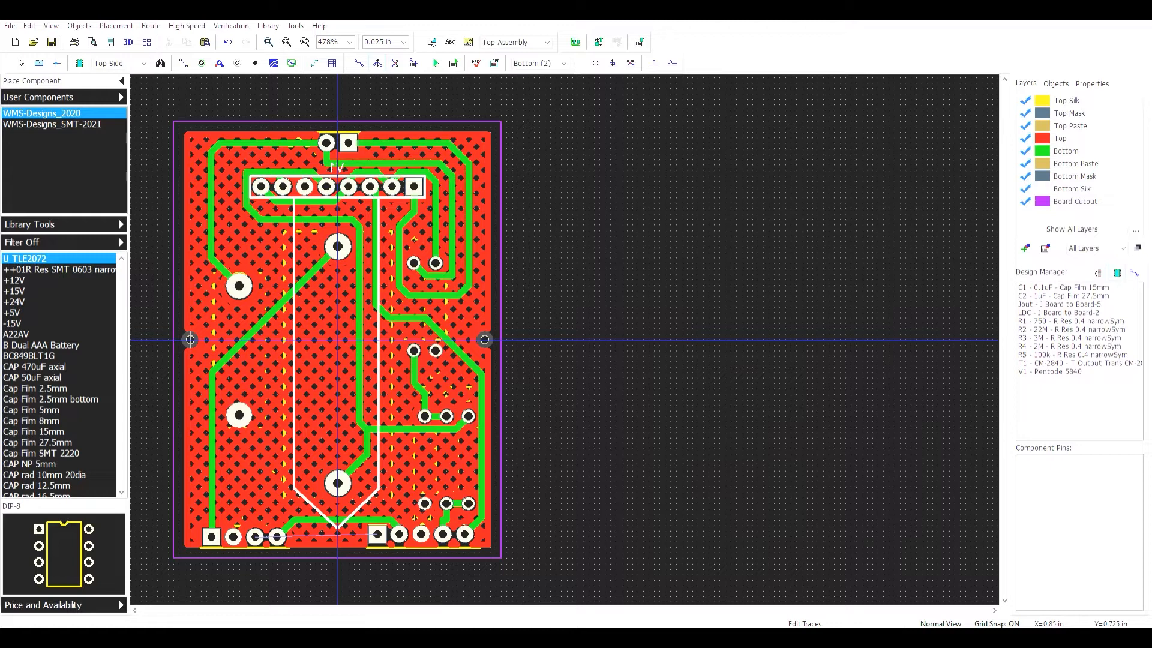
- Shift the horizontal segment of the Net 9 trace between T1 and Jout slightly up, away from the connectors
click(304, 520)
drag(305, 520, 304, 514)
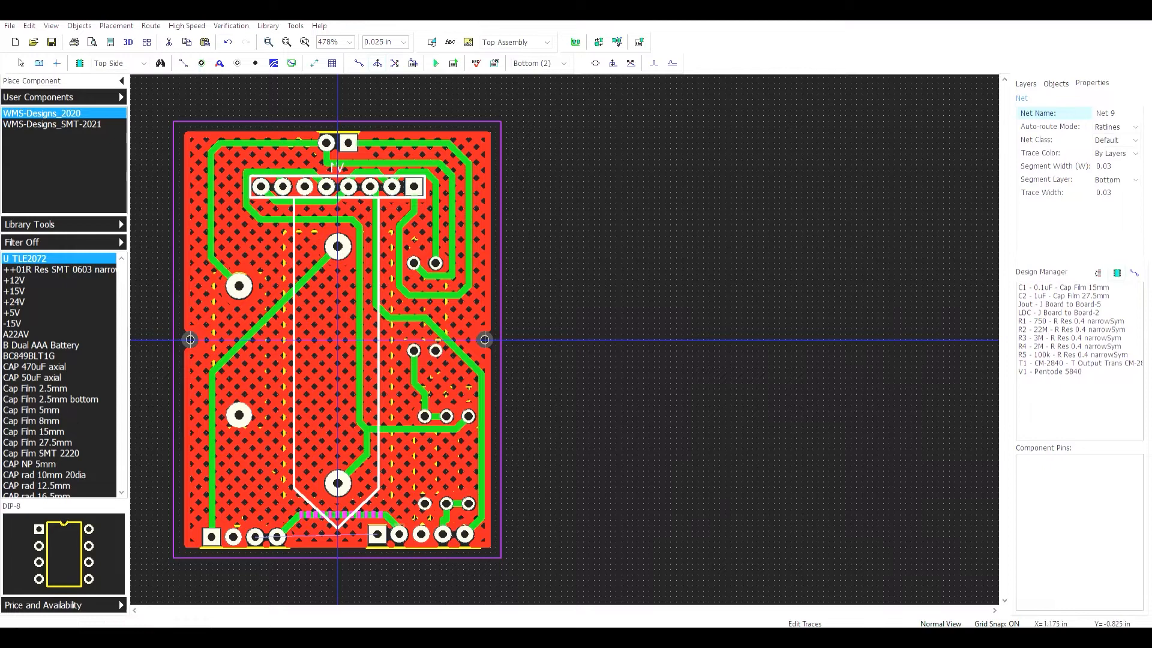
key(Escape)
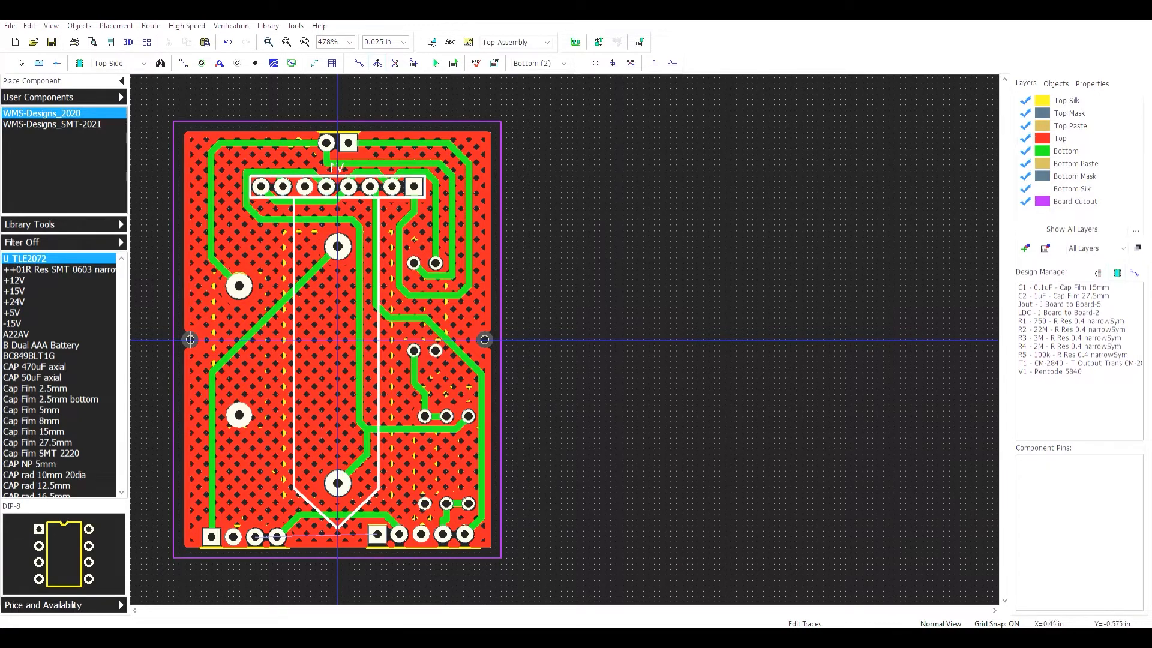
- Make Top (1) the active layer and nudge connector T1 up by two grid steps to Y -0.8524
key(Escape)
click(539, 63)
click(531, 75)
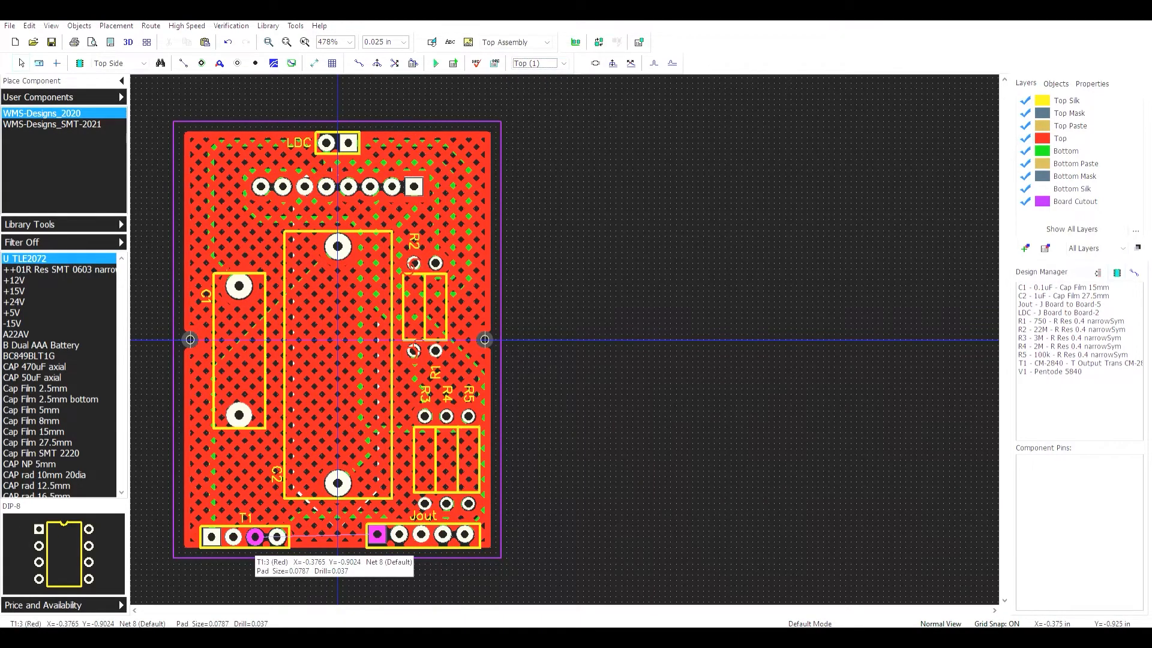
click(255, 537)
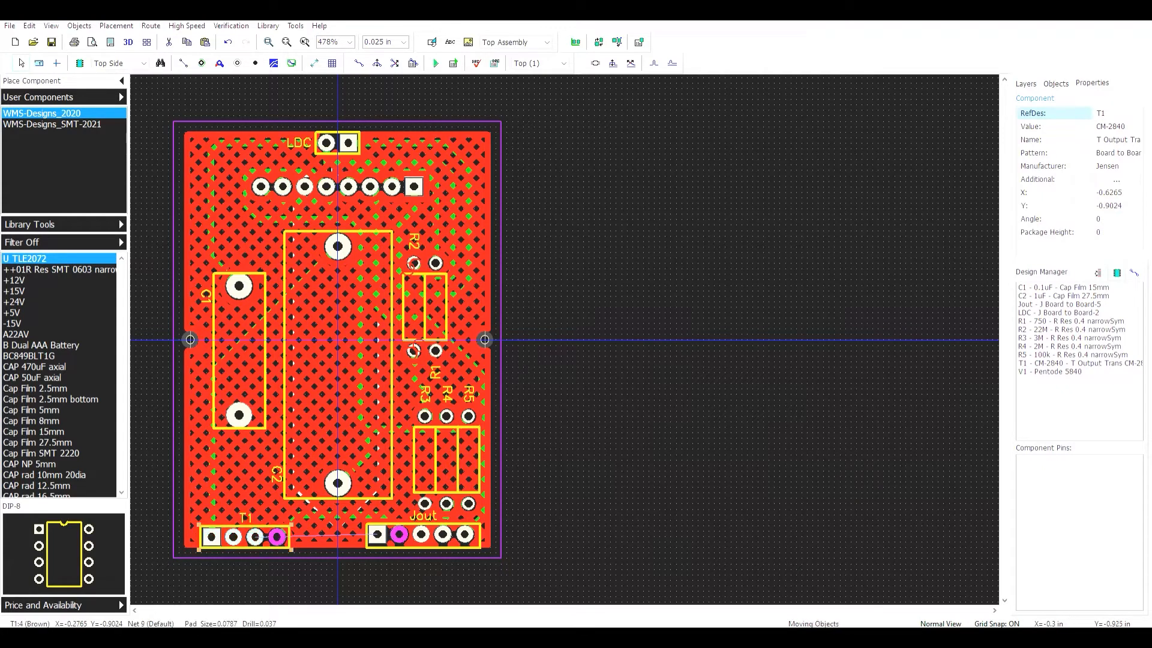
key(Up)
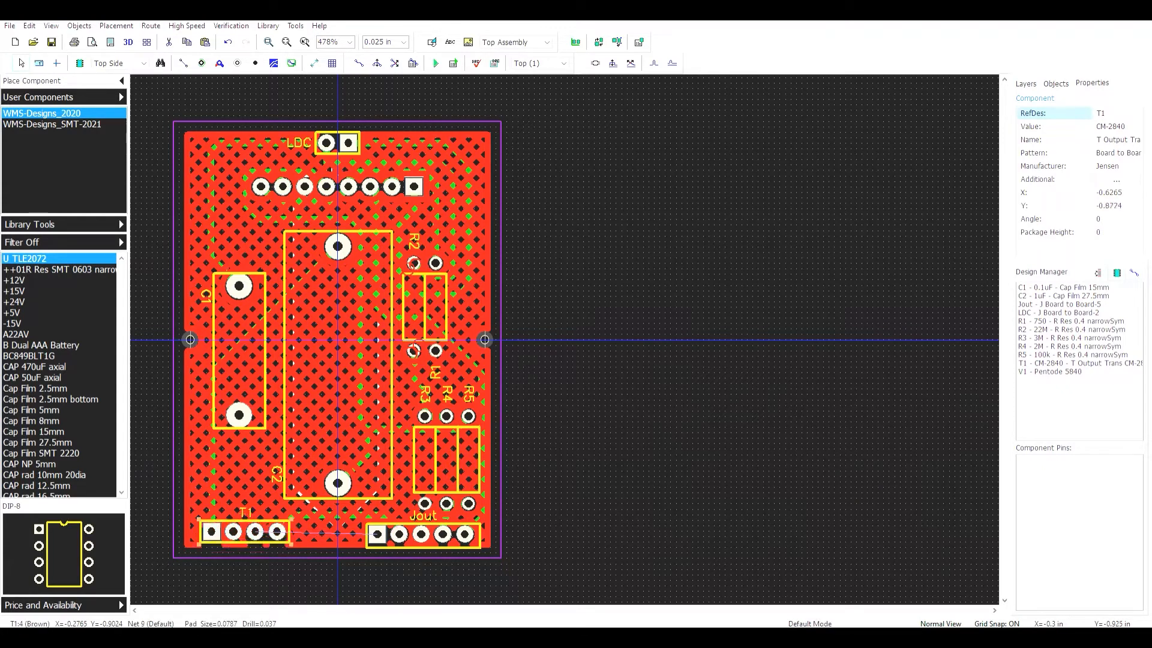
key(Up)
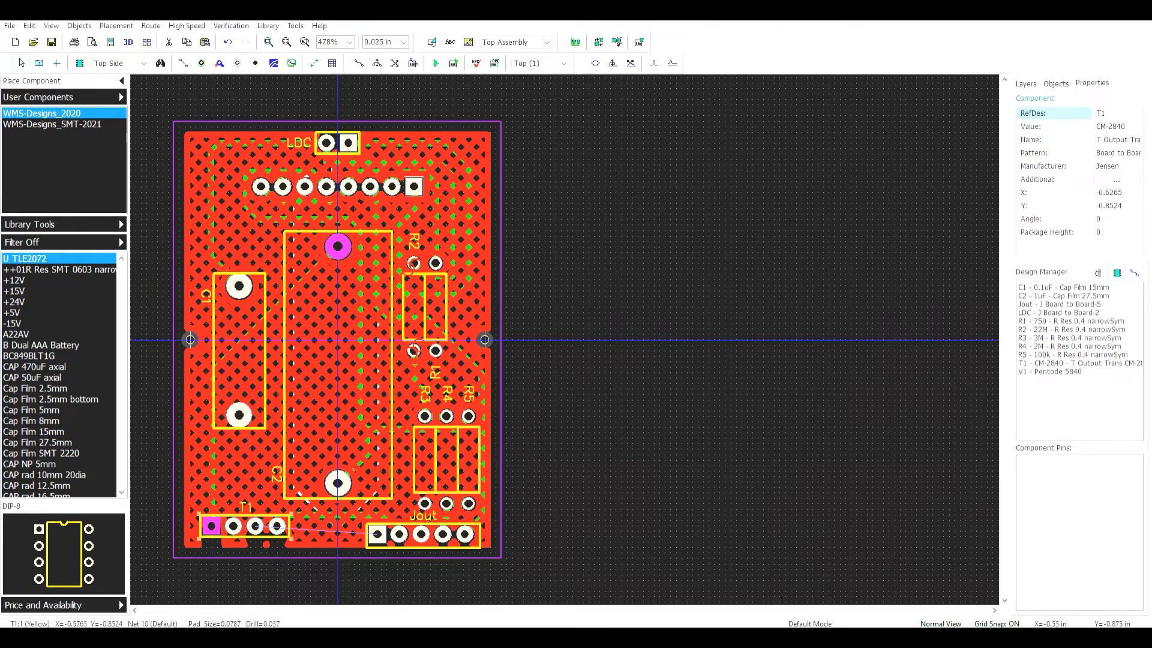
- Check T1's traces on the Bottom layer, return to Top (1), and update the GND copper pour
click(539, 63)
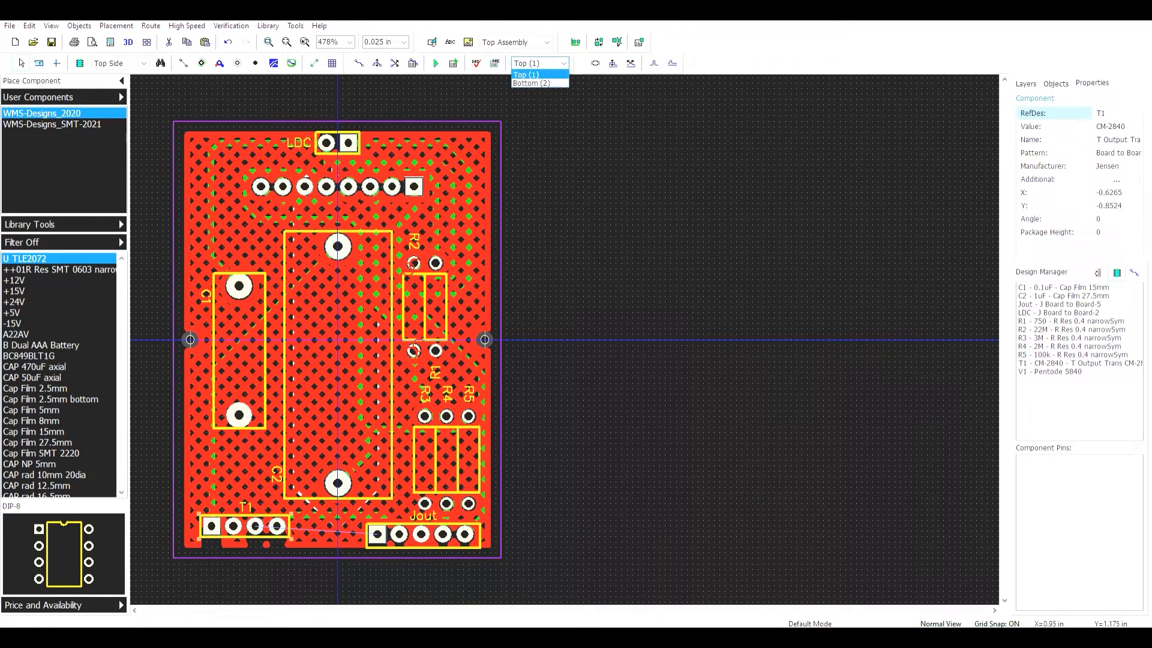
click(531, 80)
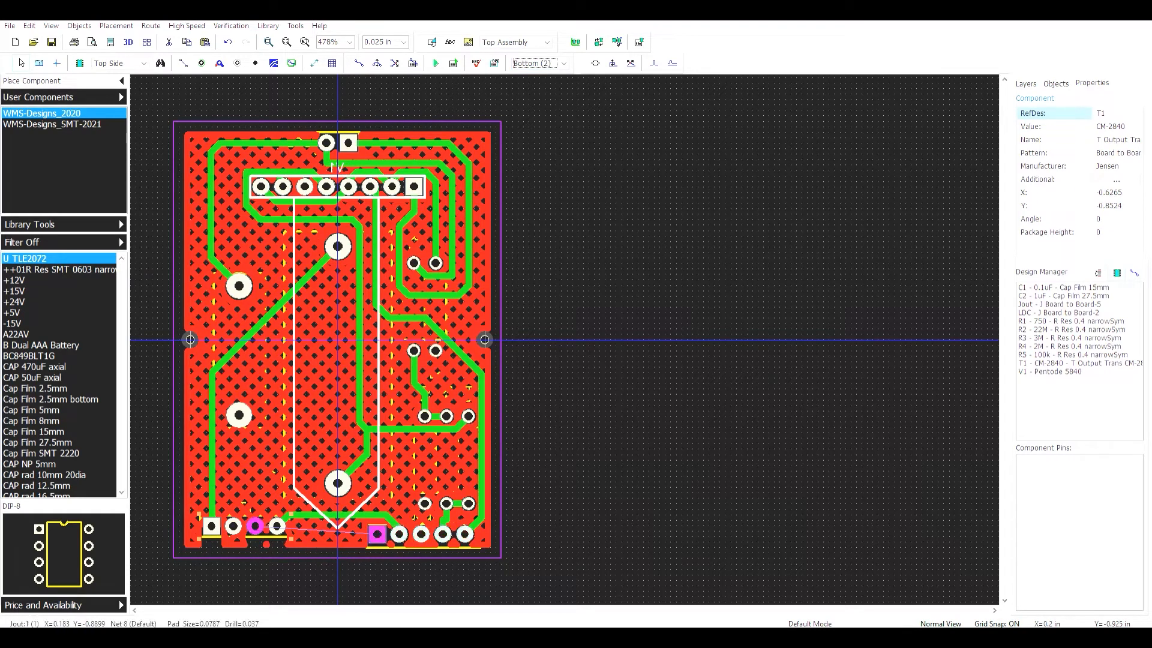
click(536, 63)
click(534, 76)
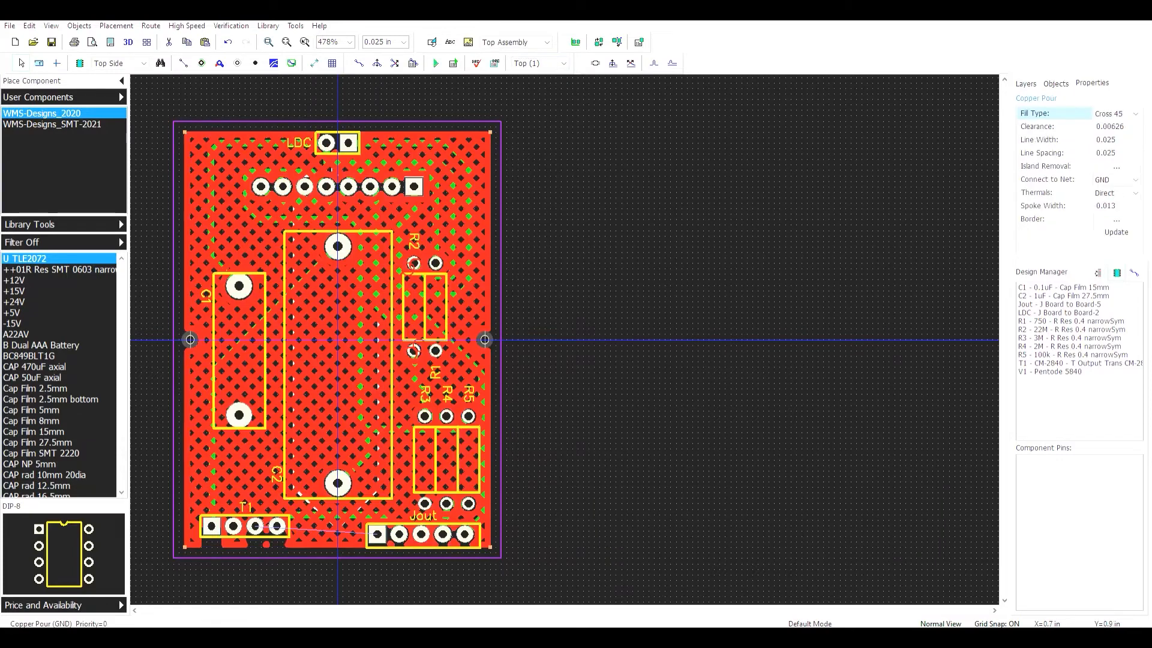
click(1116, 232)
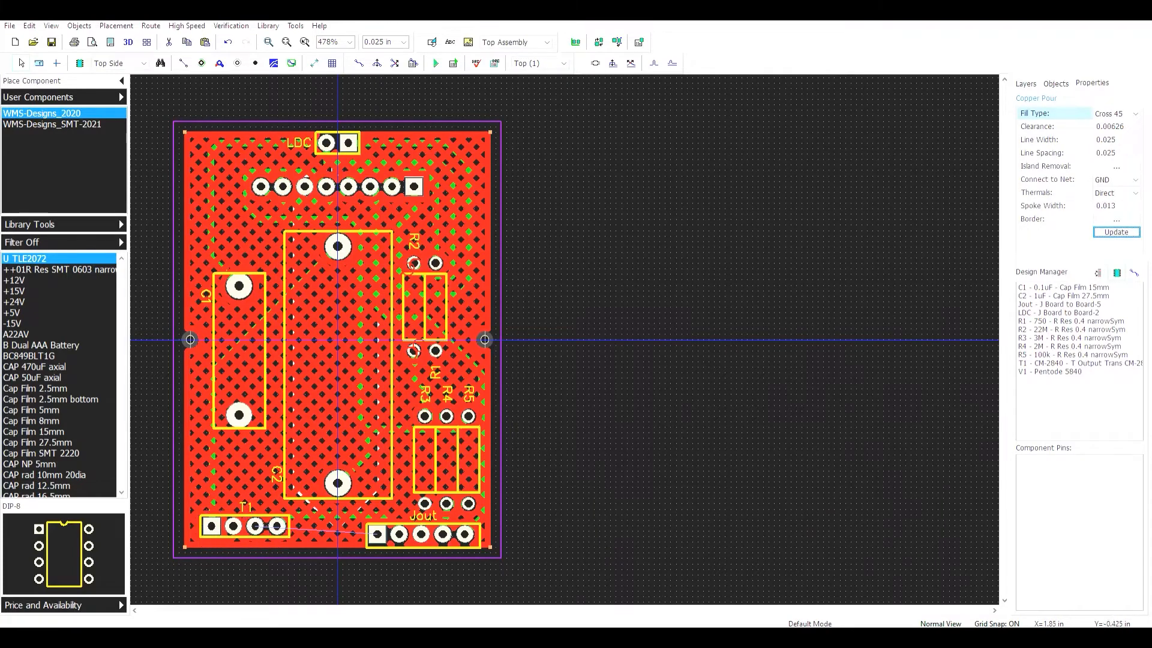
click(1026, 84)
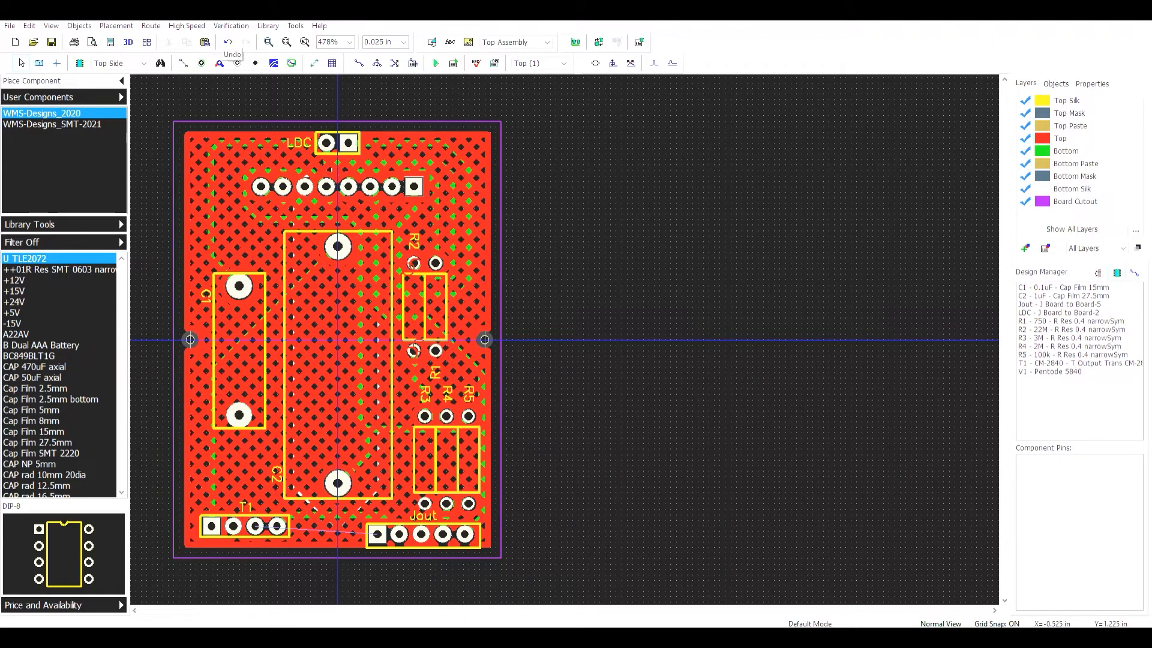
- Run the design rule check on the layout and dismiss its report
click(231, 25)
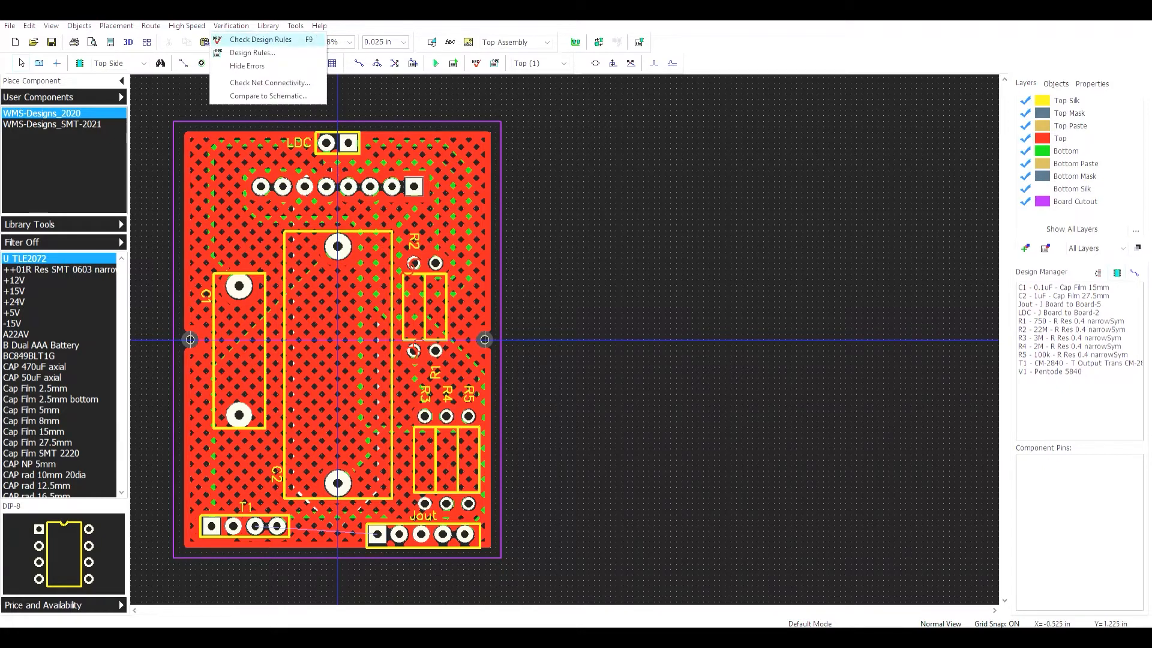
click(261, 39)
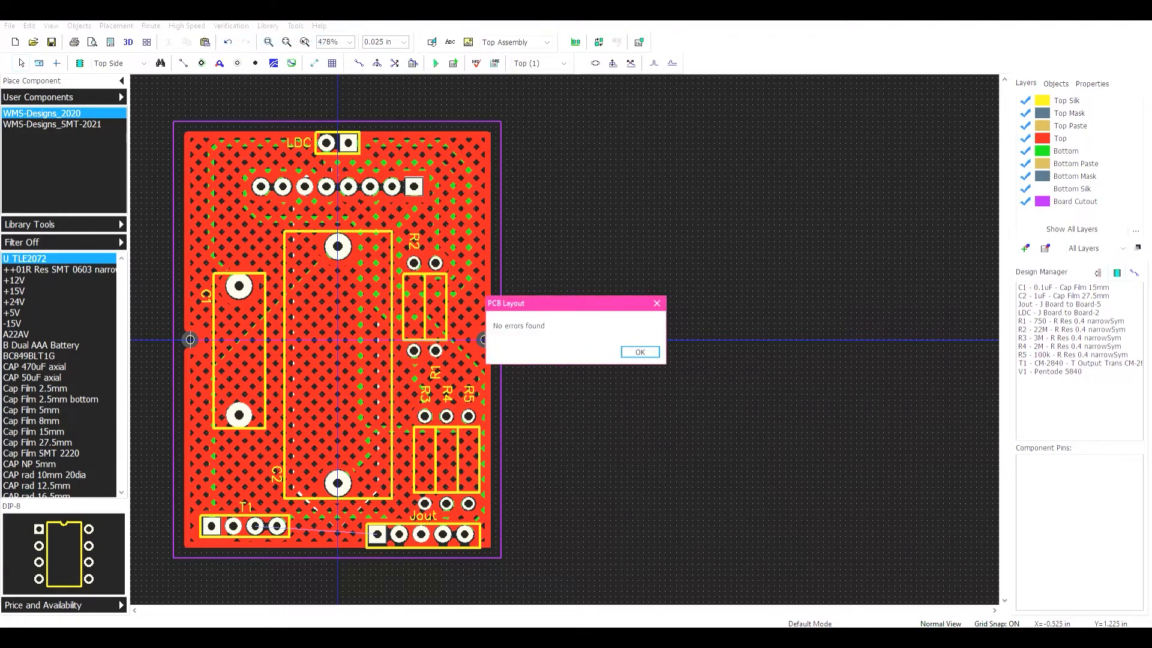
click(640, 352)
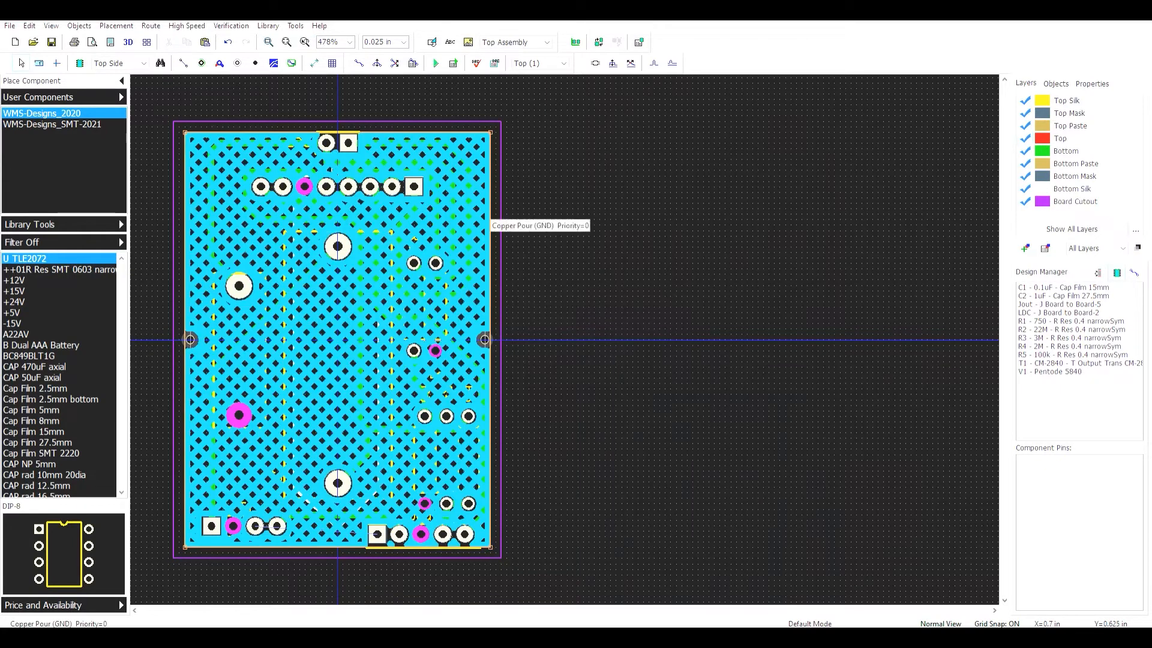
- On the Bottom (2) layer, move Net 2's horizontal segment below R2 down onto the Net 7 trace to provoke a clearance error
click(539, 63)
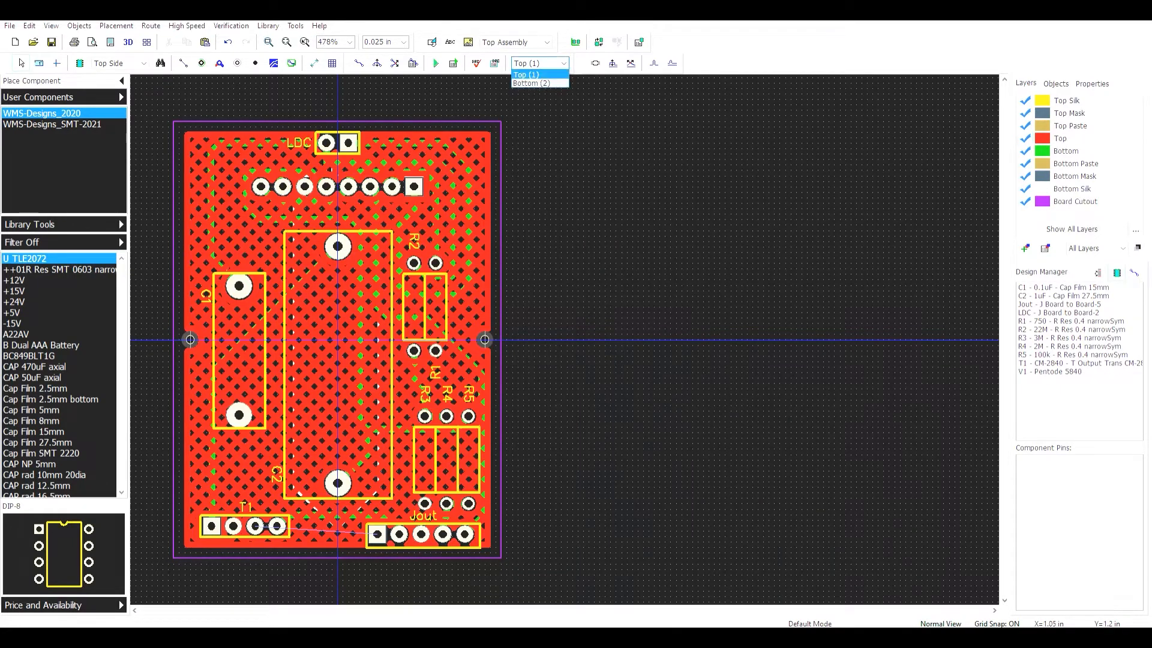
click(534, 83)
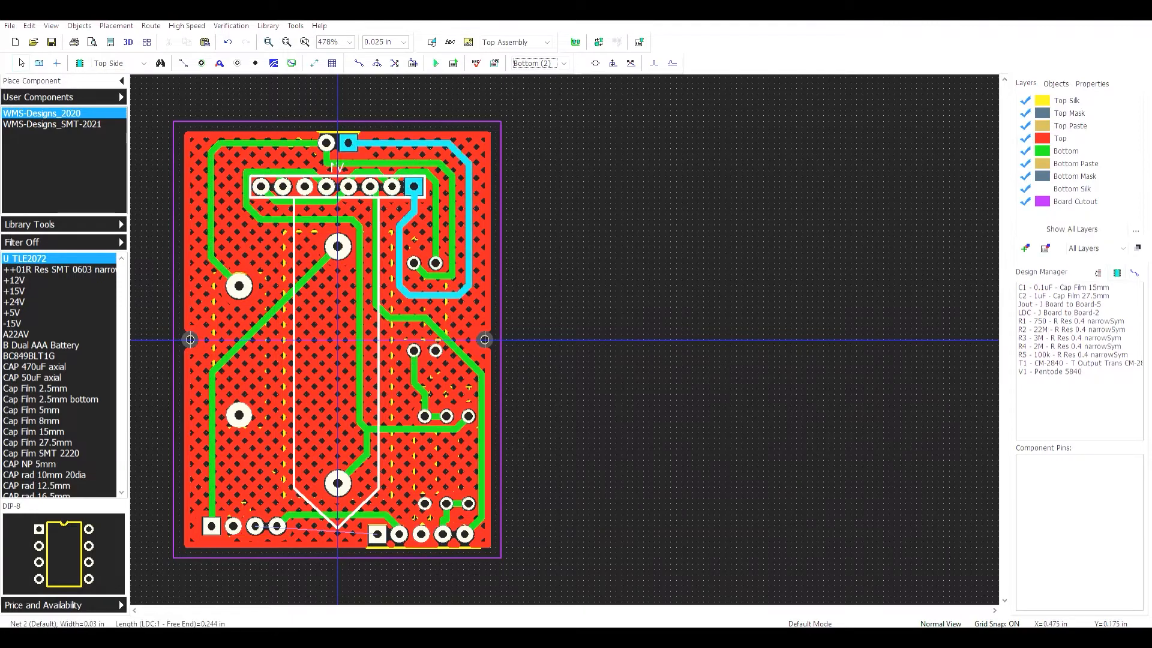
drag(440, 295, 441, 317)
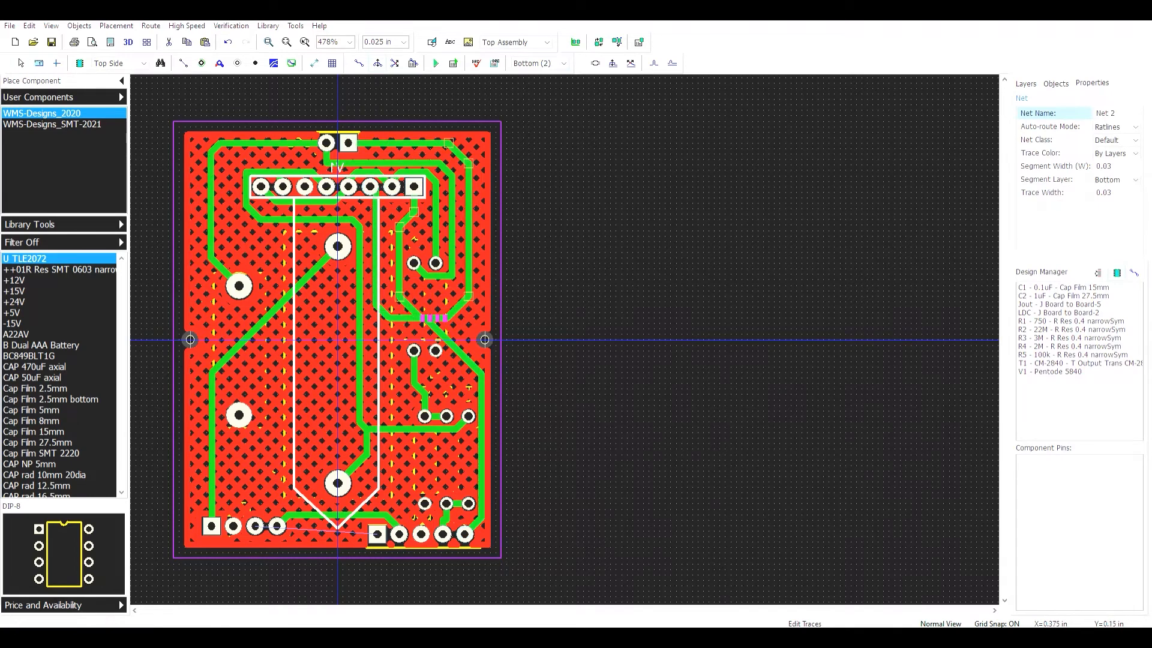
- Run the design rule check, inspect the rule details of the Net 2 - Net 7 error, and localize it on the board
click(231, 25)
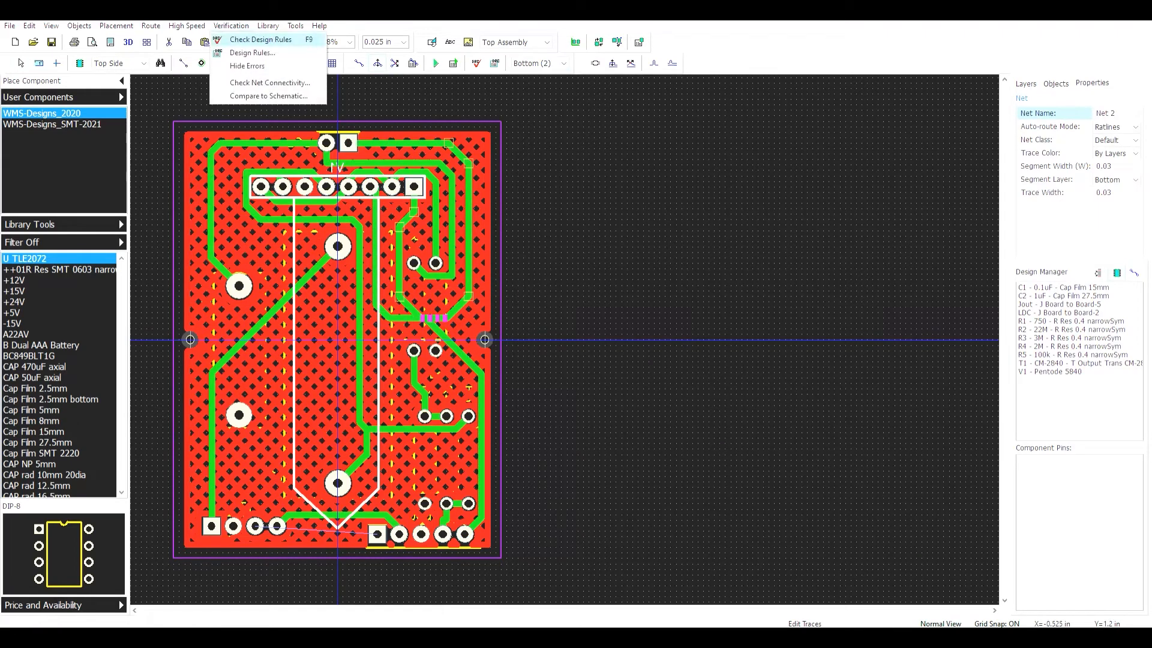
click(262, 42)
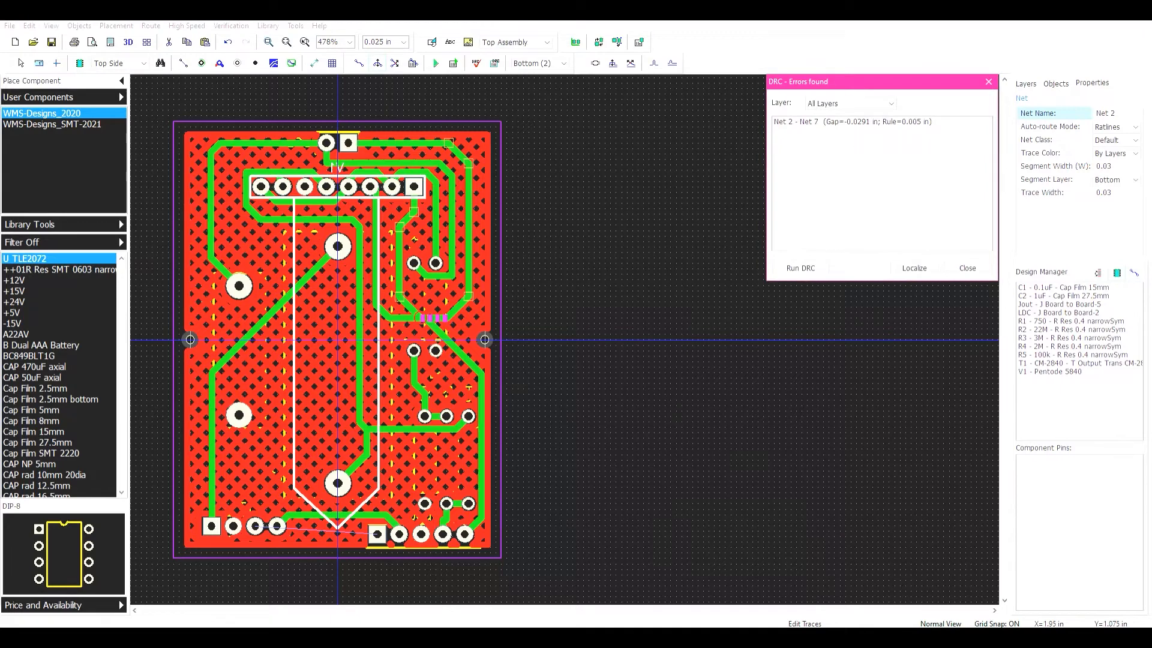
click(805, 121)
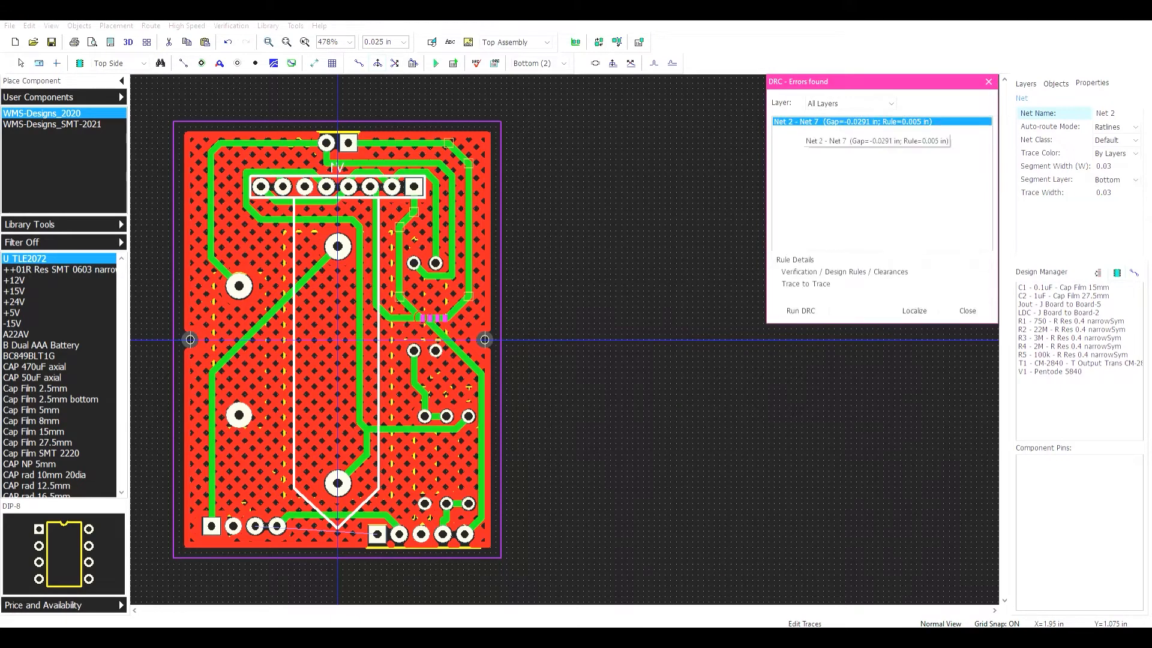
click(967, 310)
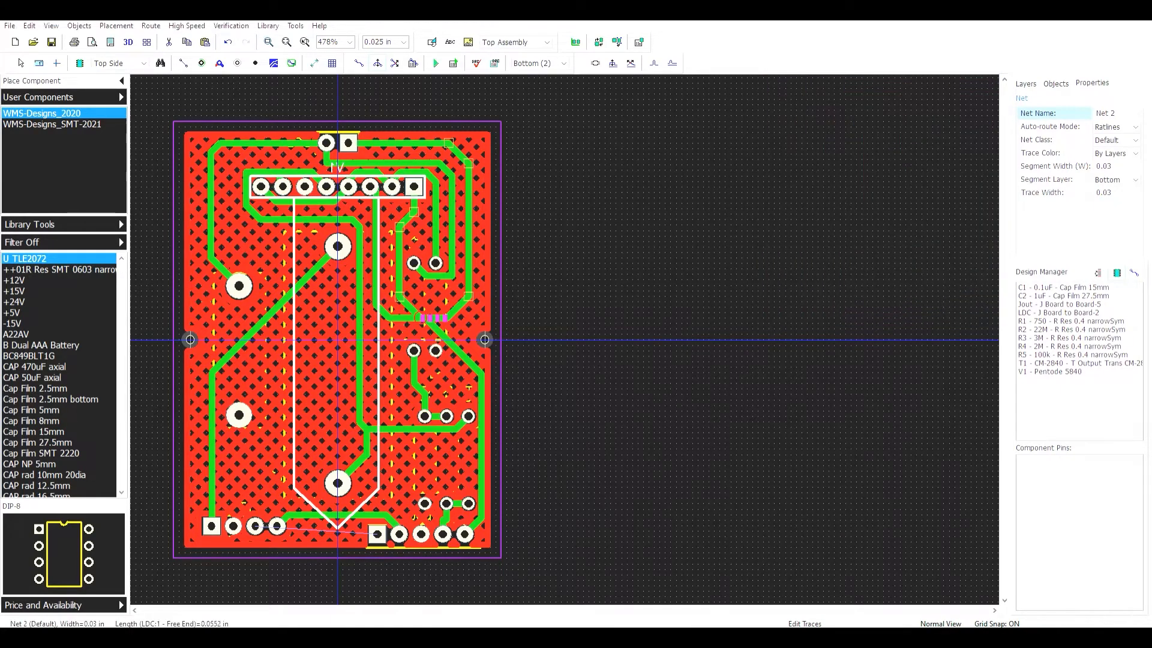
click(231, 25)
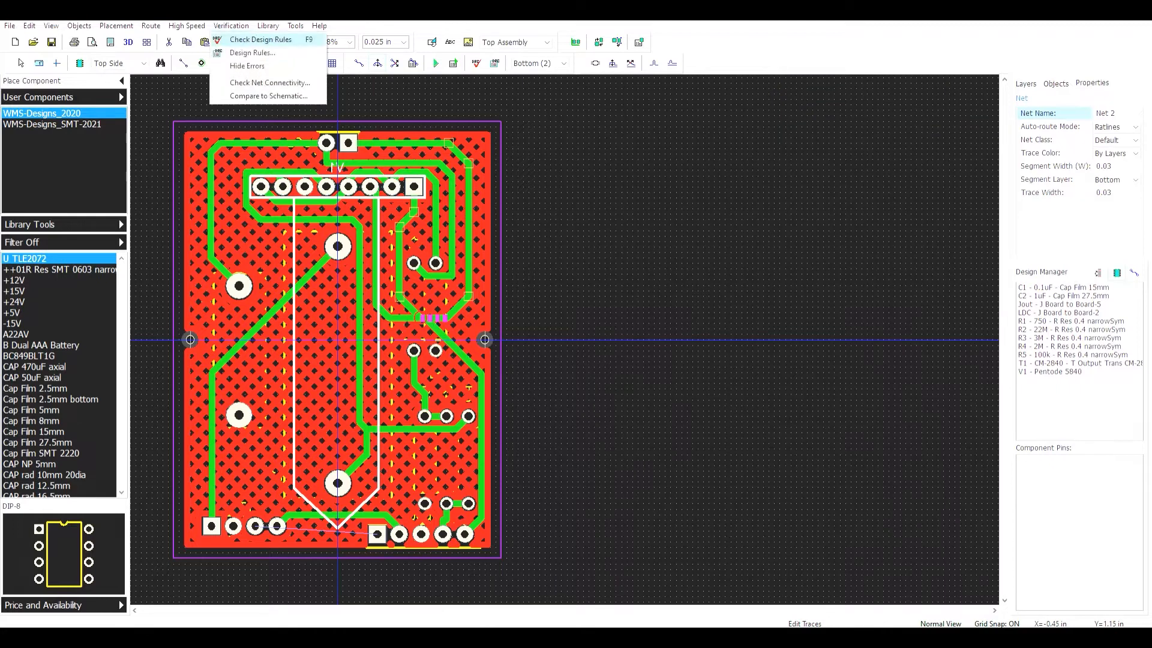
click(262, 41)
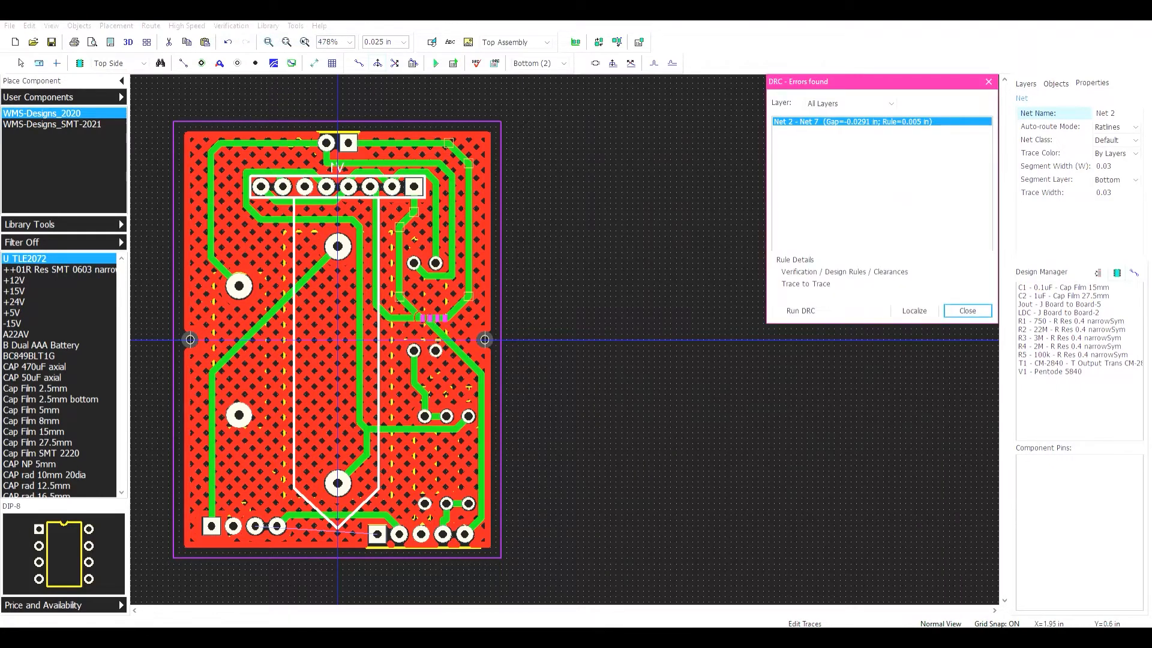
click(915, 310)
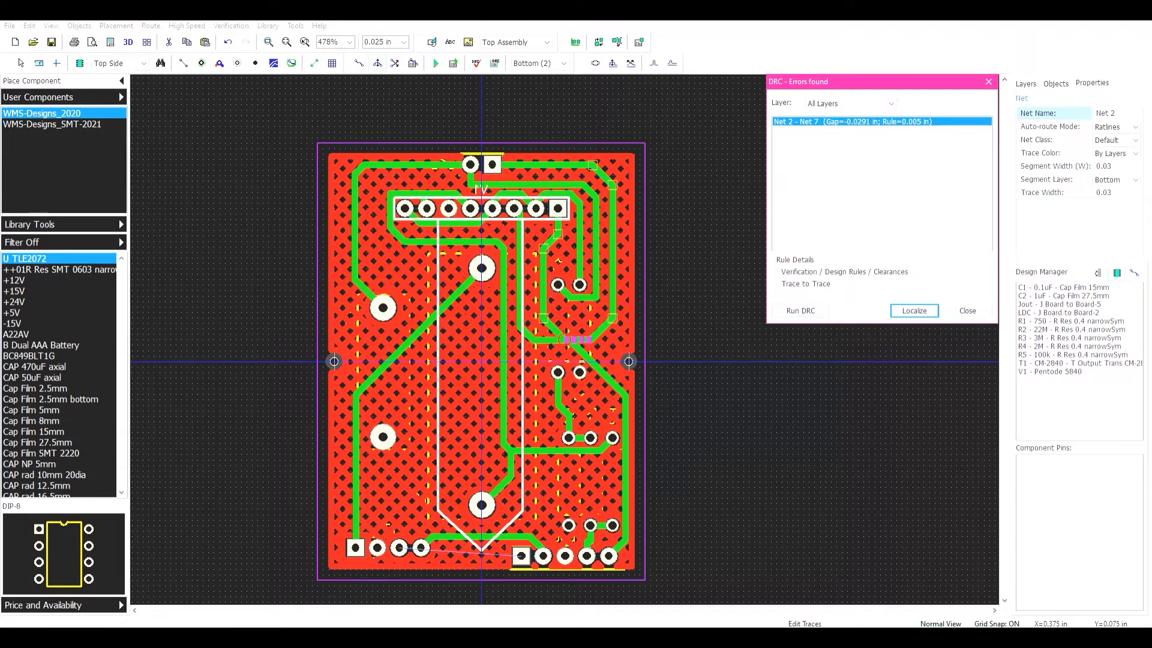
- Hide the Top layer, localize the trace-to-trace error, and move Net 2's horizontal segment back up away from Net 7
key(Escape)
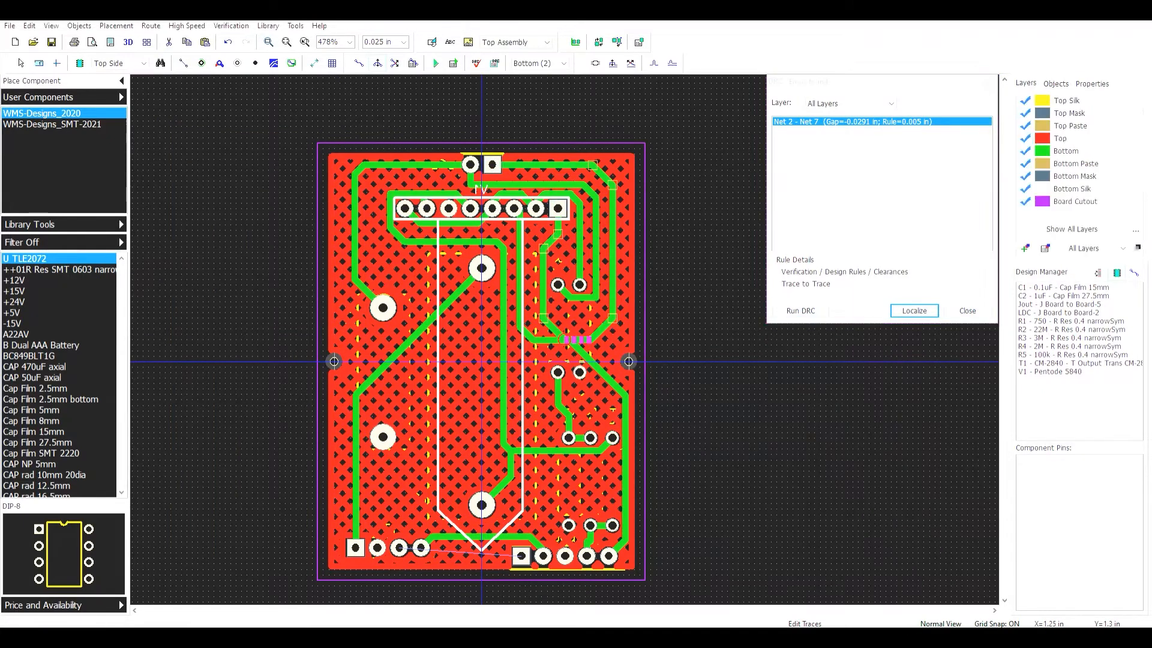
click(1024, 138)
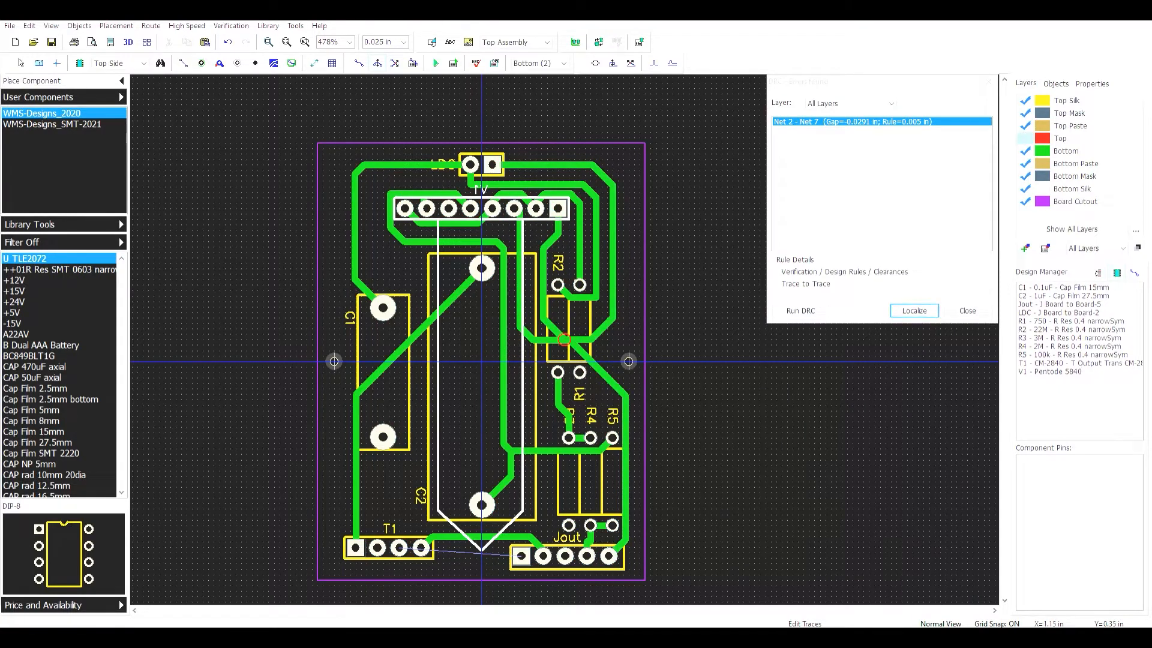
click(914, 311)
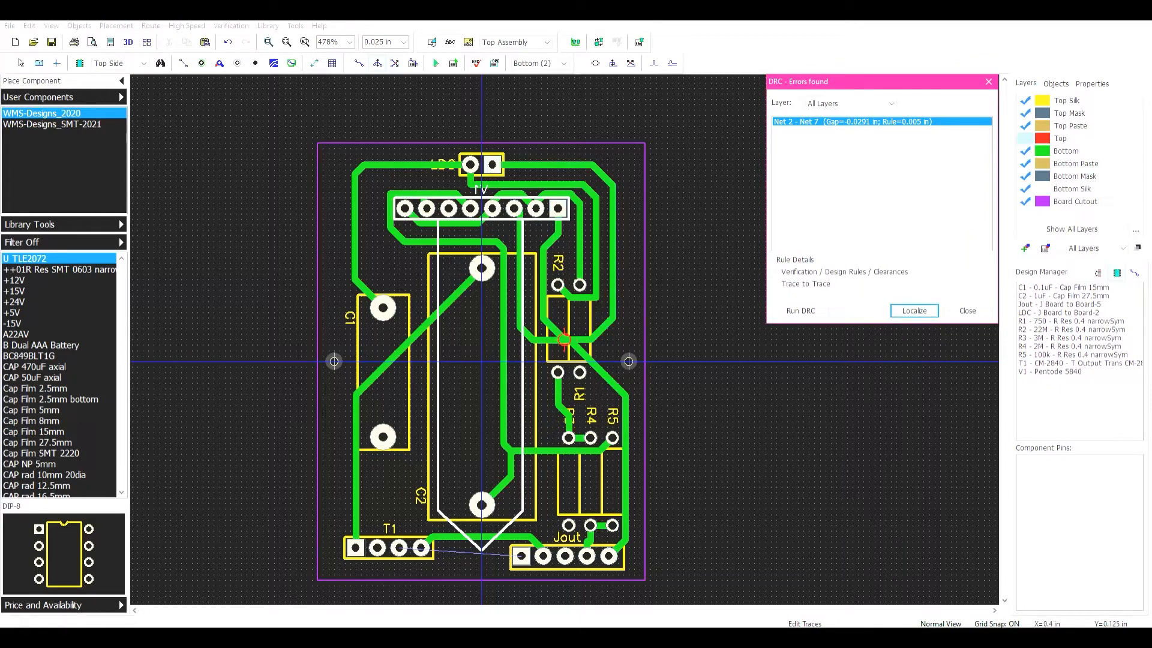
drag(579, 340, 584, 317)
click(705, 328)
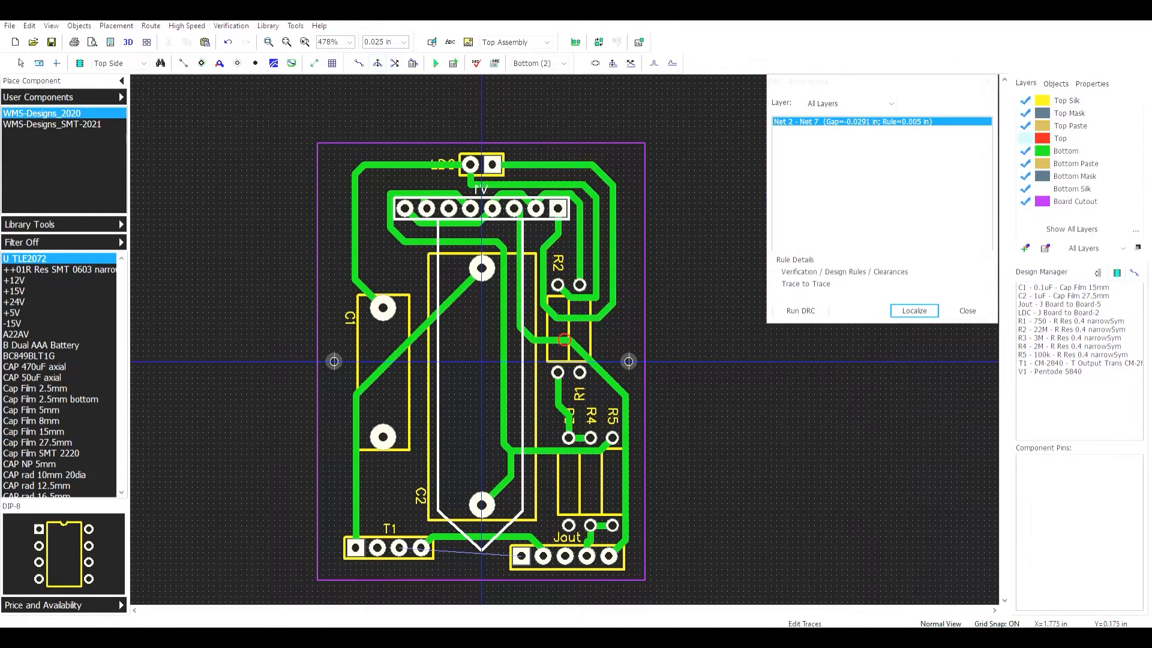
- Rerun the design rule check, dismiss its report, and show the Top layer again
click(800, 310)
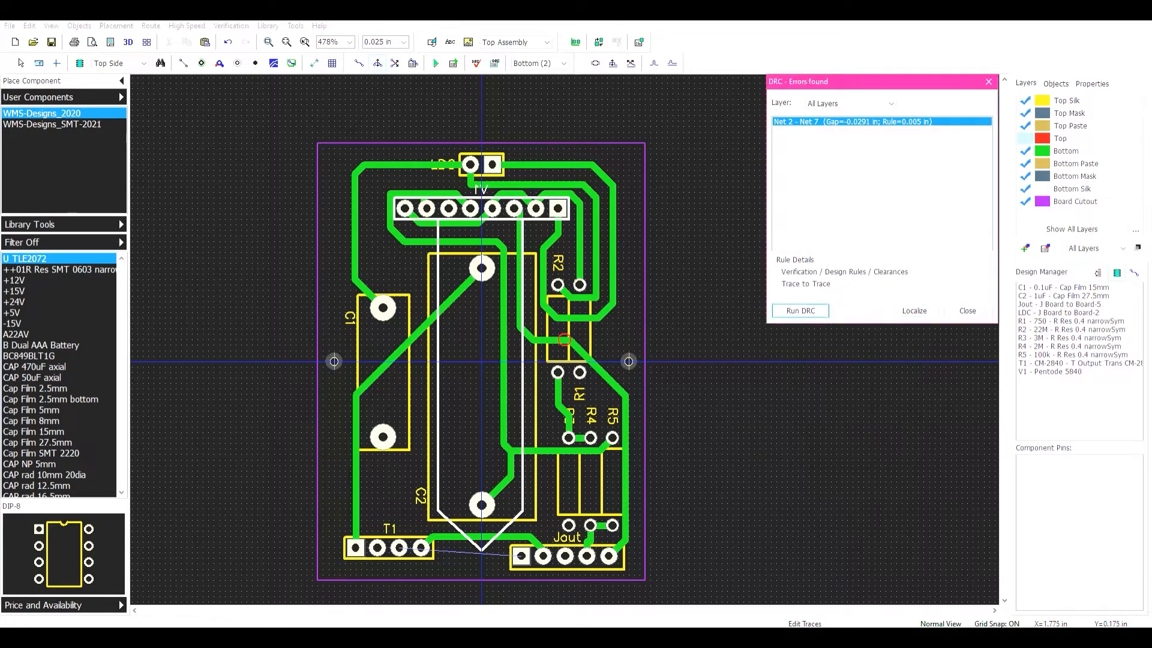
click(639, 352)
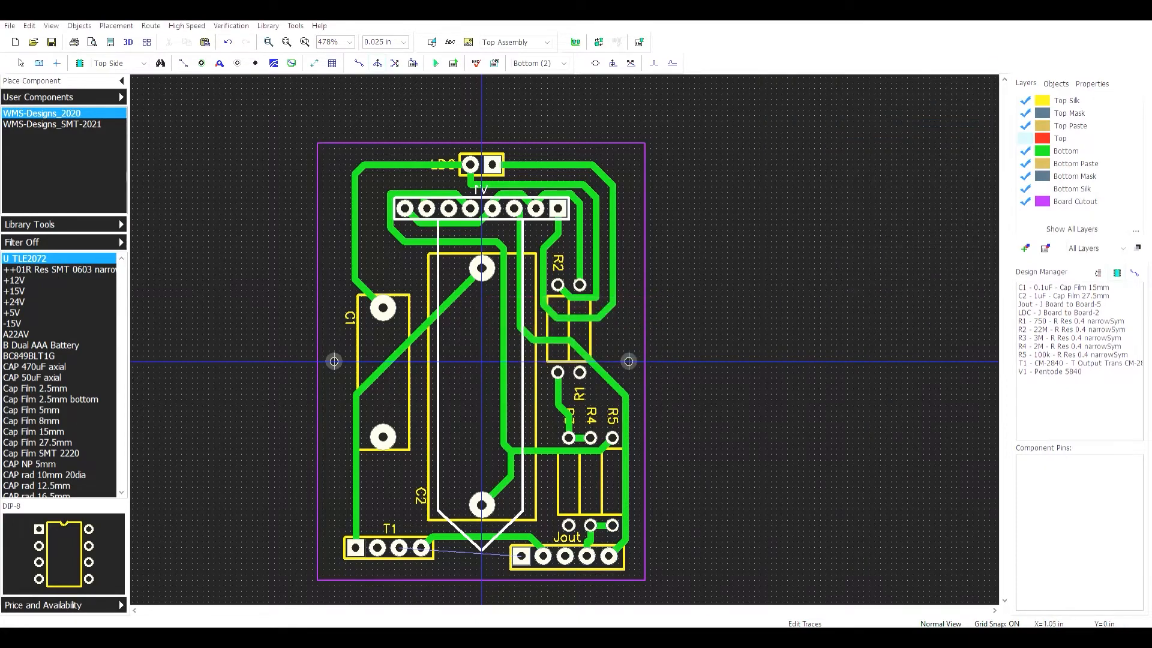
click(1024, 138)
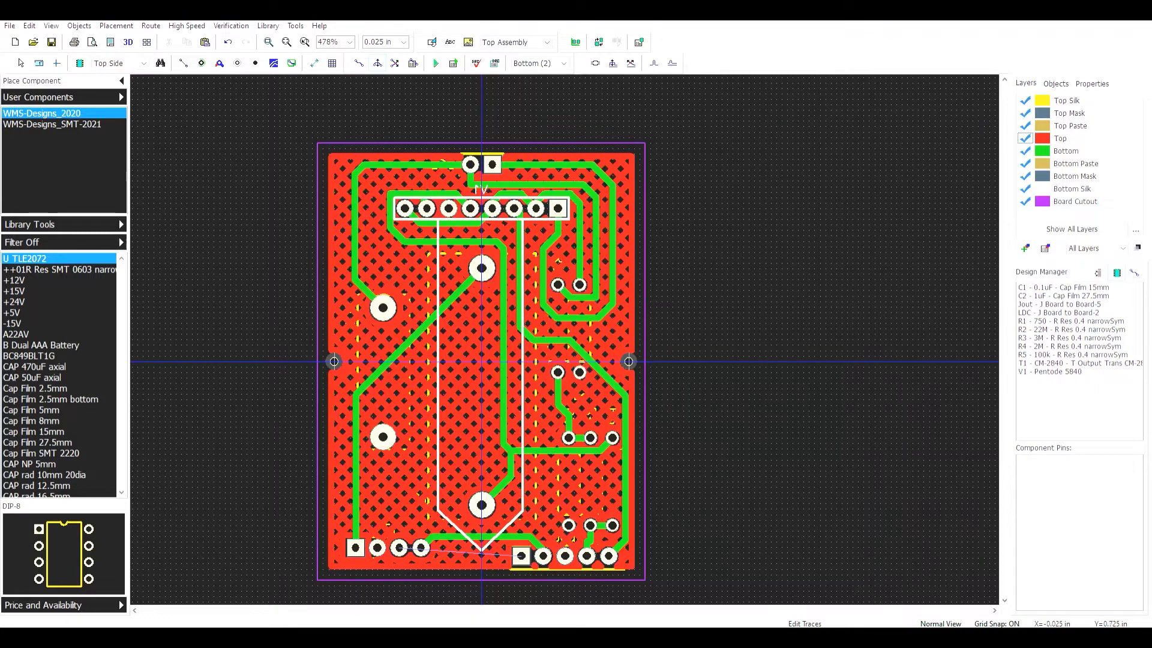
- Start the net connectivity check for the board
click(231, 25)
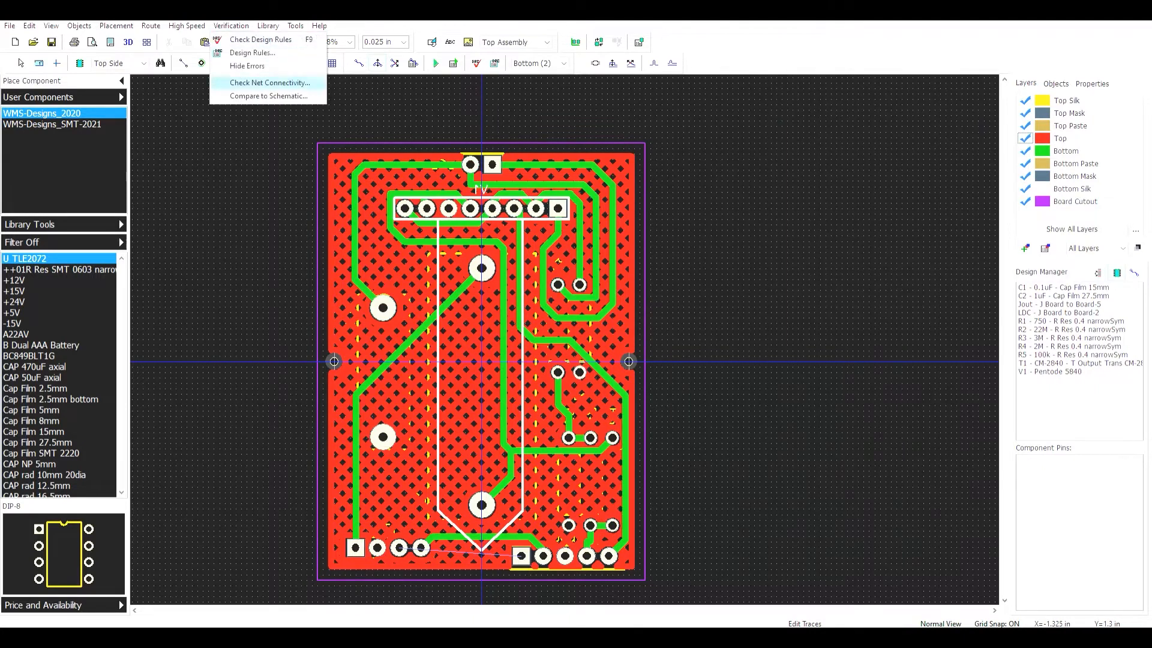
click(270, 82)
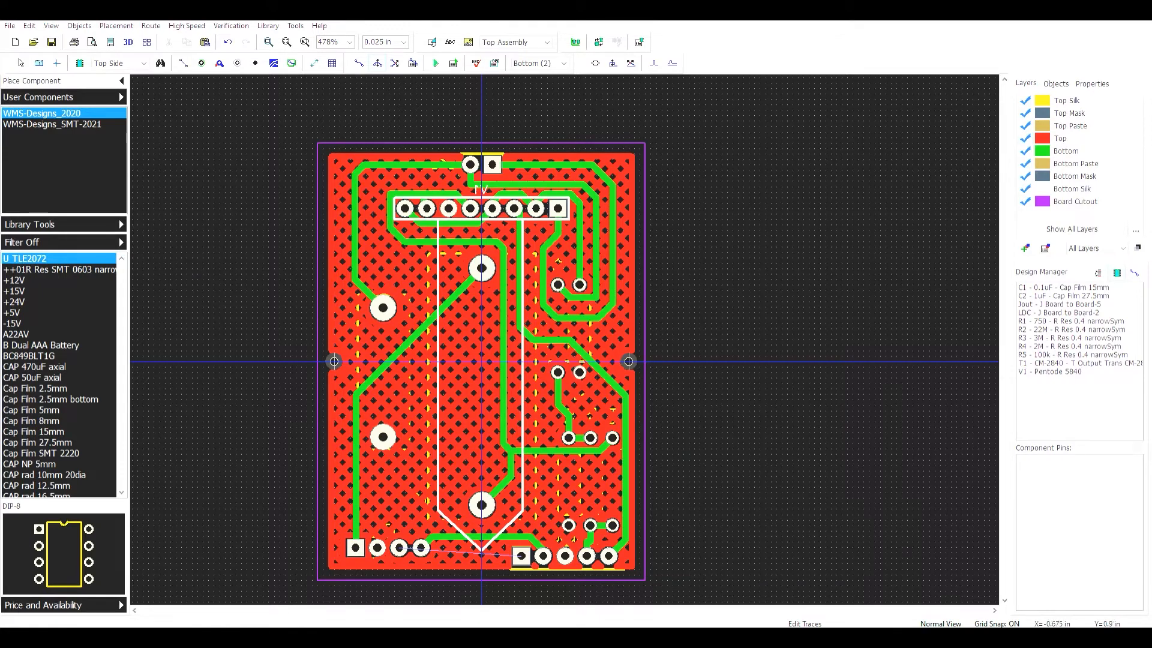
click(295, 25)
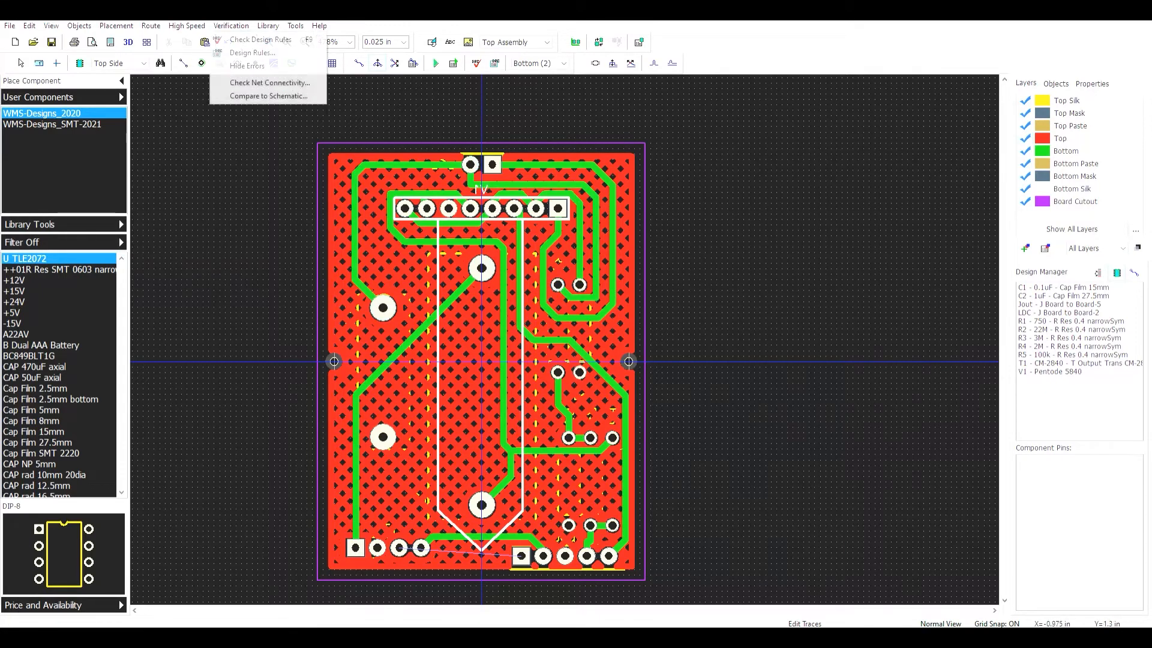
- Check net connectivity with traces, shapes and copper pours included, and inspect the details of the broken net
click(264, 83)
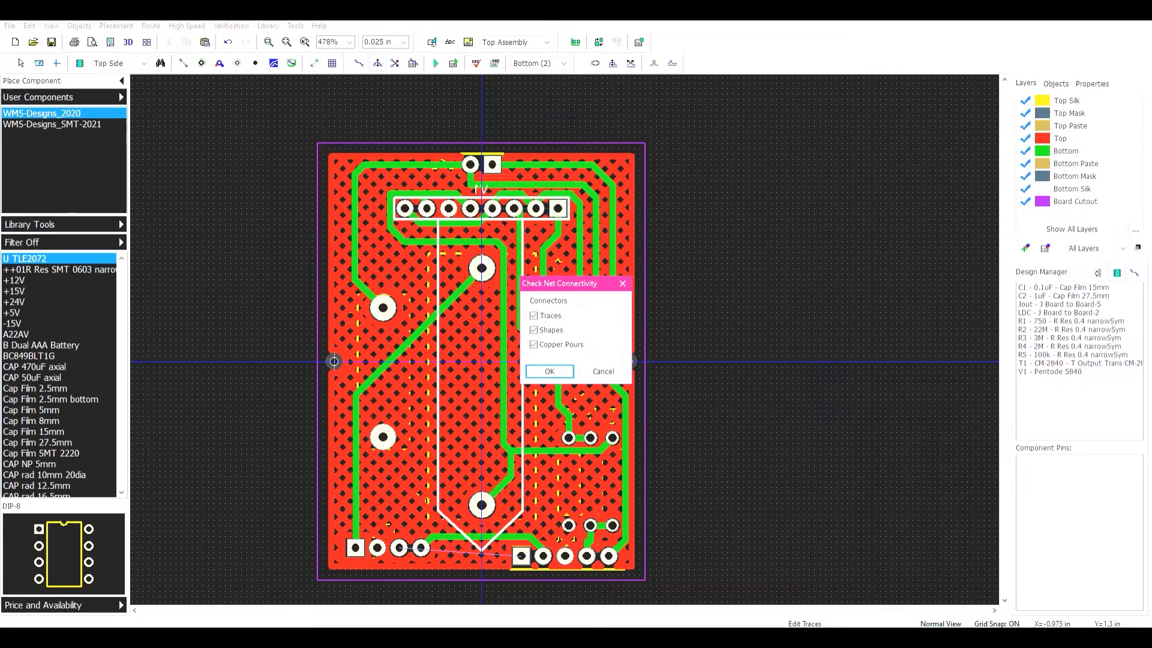
key(Return)
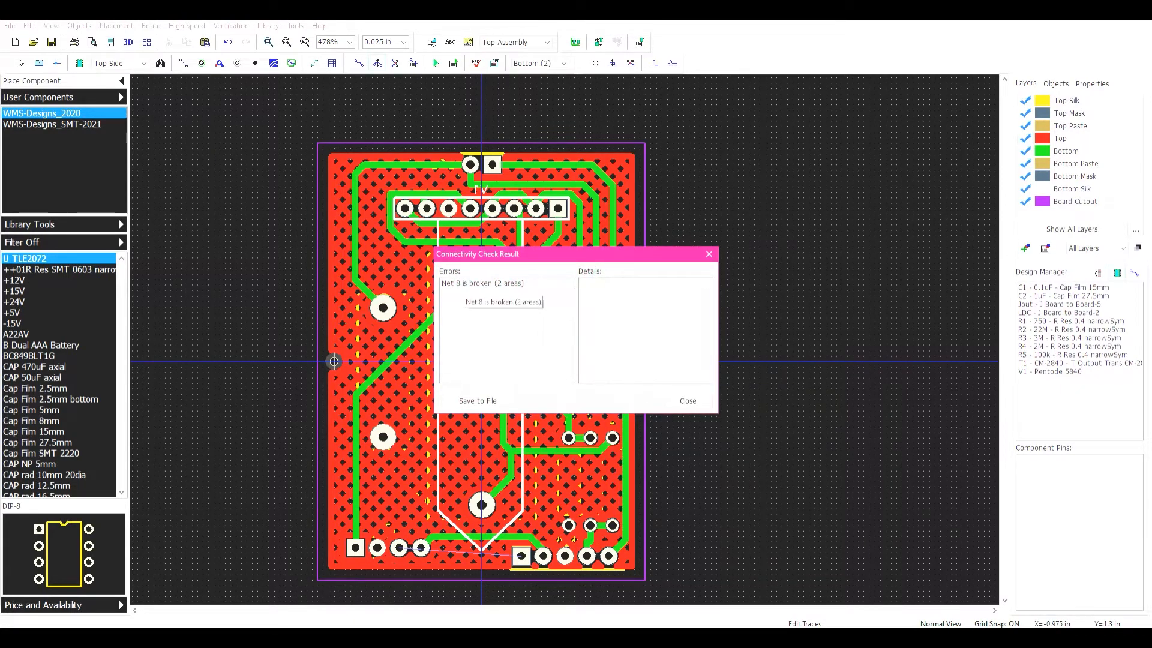
click(465, 283)
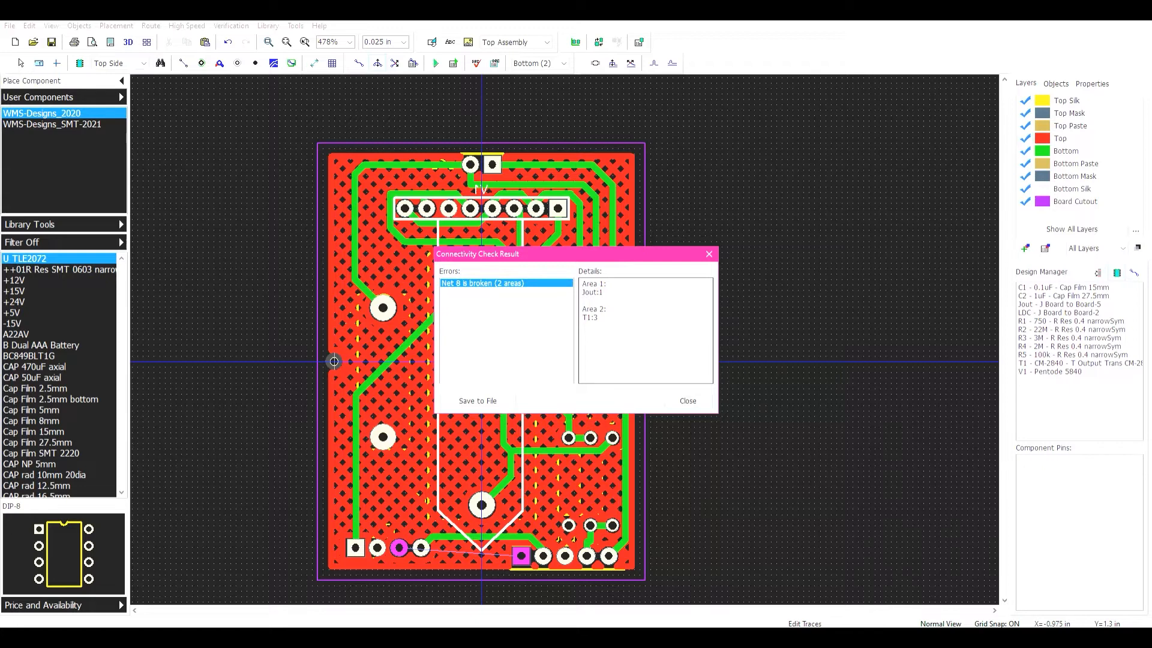
click(688, 401)
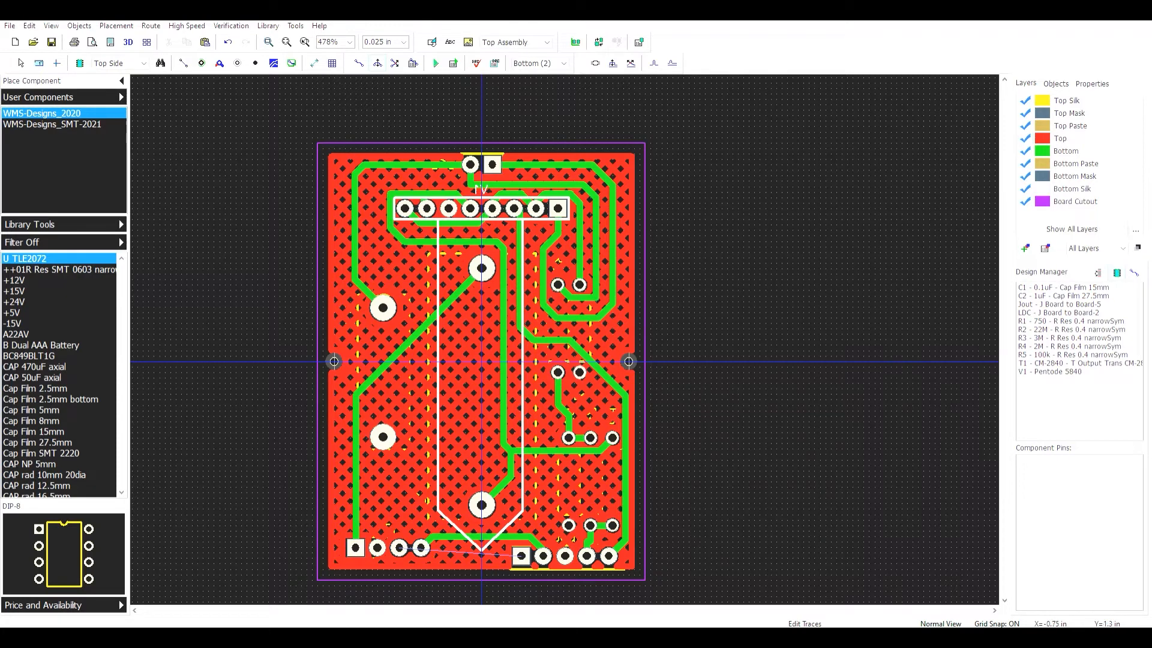
- Route a bottom-layer trace from T1's third pin along the board's lower edge to Jout's square first pad
click(359, 63)
click(399, 548)
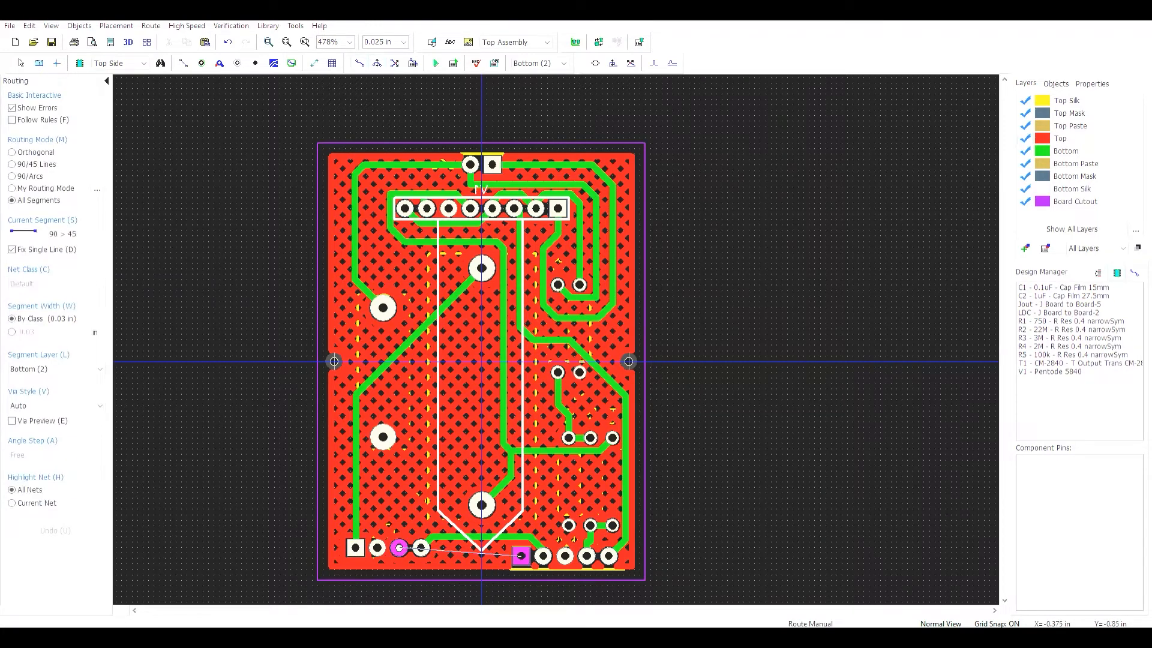
click(409, 570)
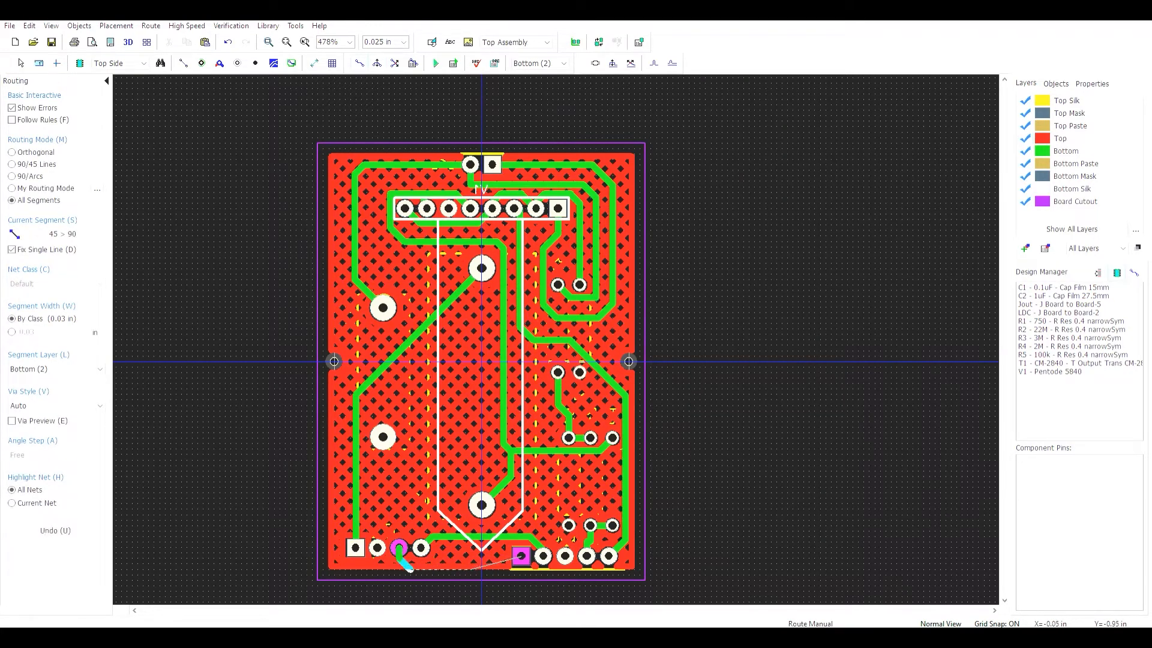
click(503, 569)
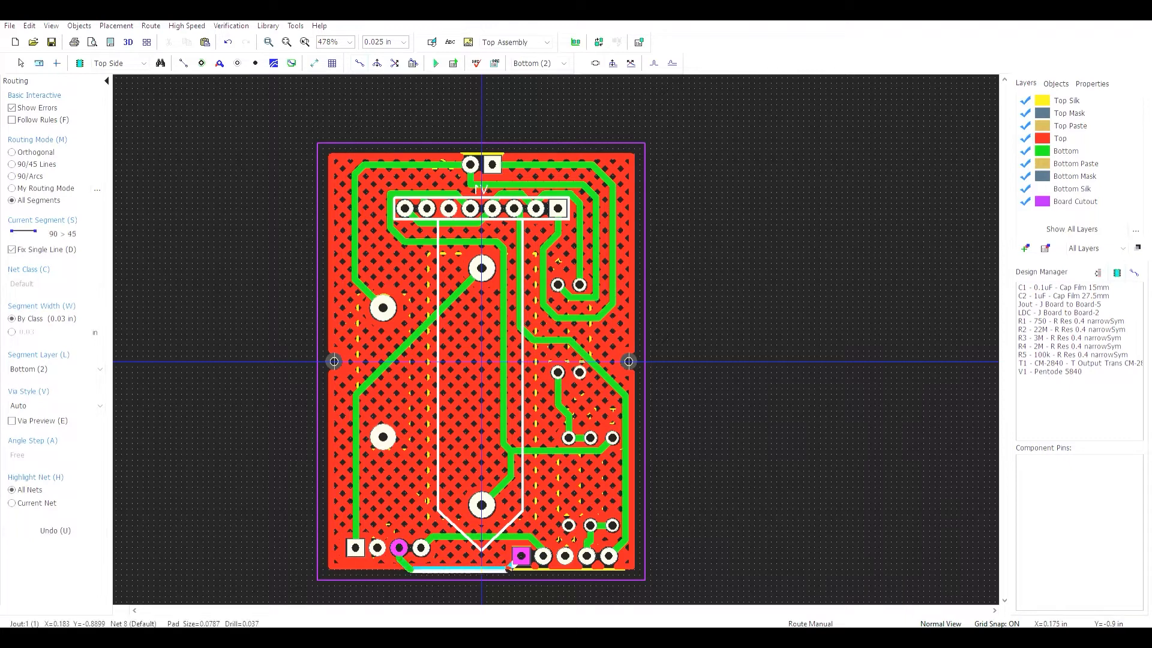
click(522, 556)
right_click(503, 591)
drag(475, 570, 475, 569)
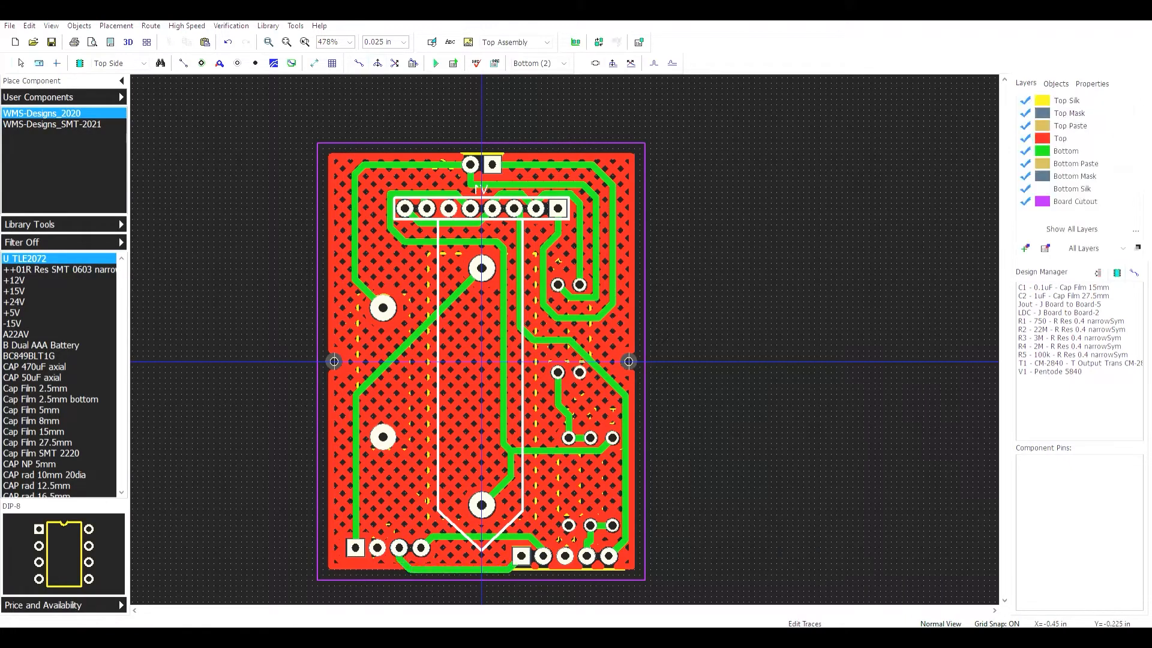
- Rerun the net connectivity check on the whole board after routing the T1 to Jout connection
click(231, 25)
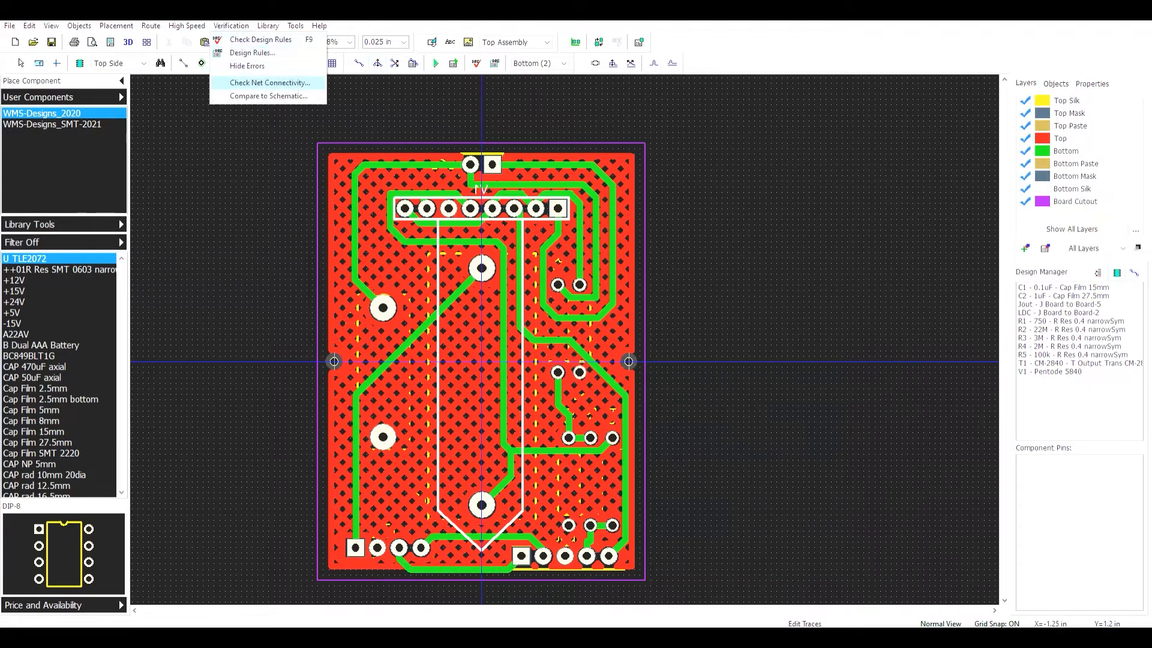
click(269, 83)
key(Return)
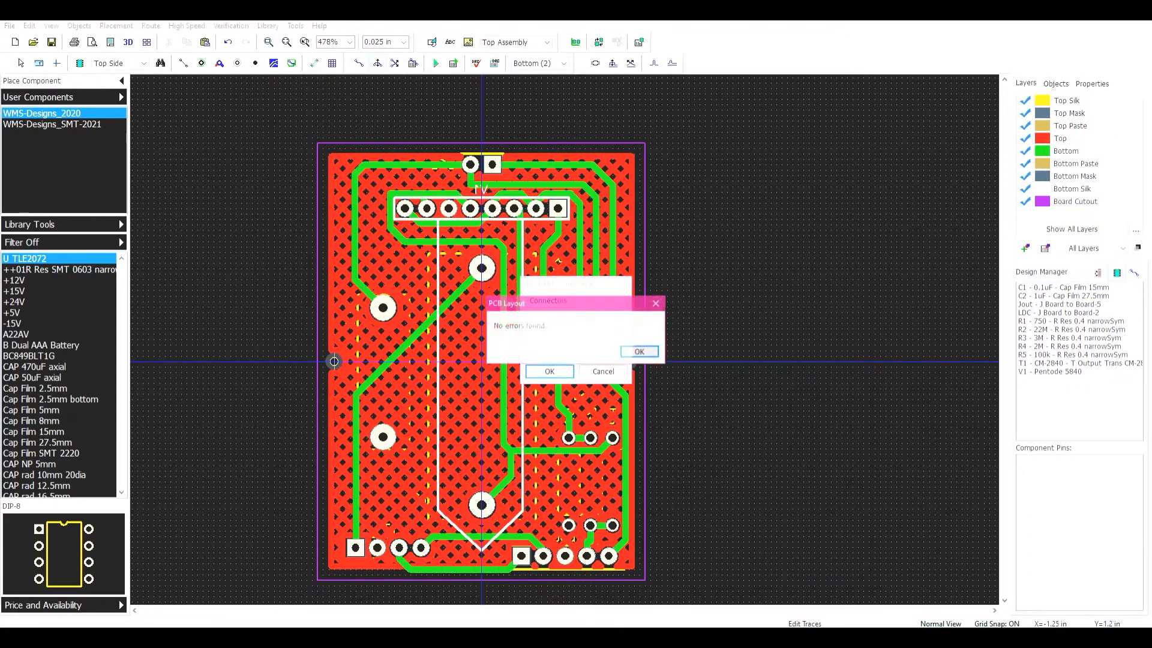
click(641, 352)
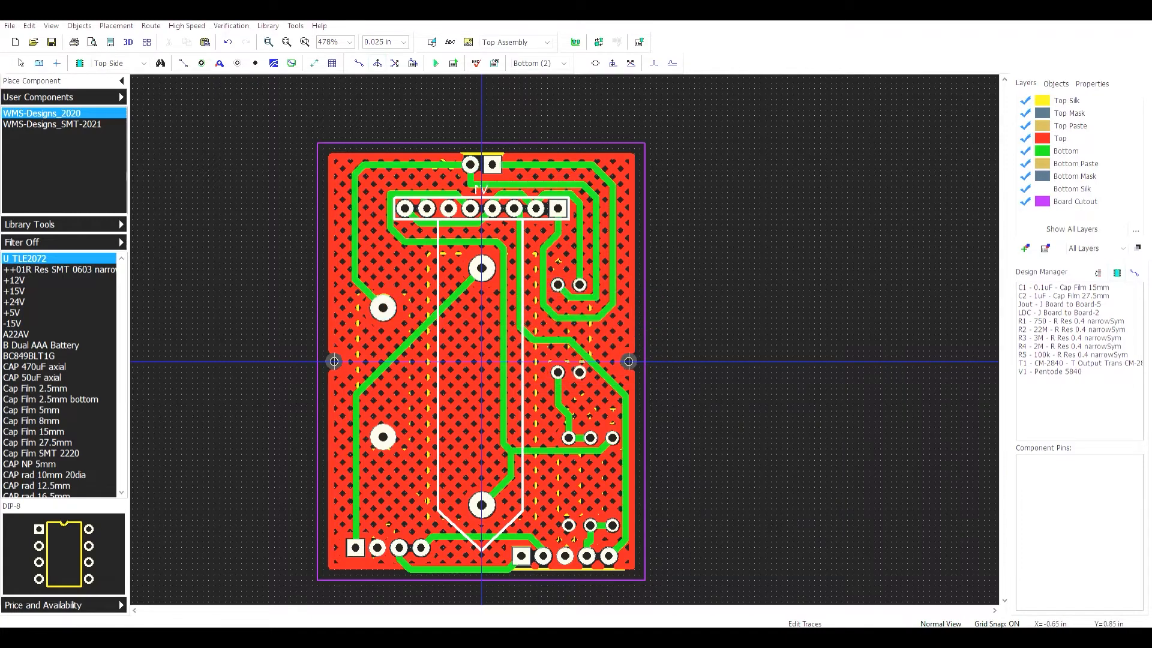
- Make Top (1) the active layer and place the text "LDC Tube" beside the LDC connector
click(538, 63)
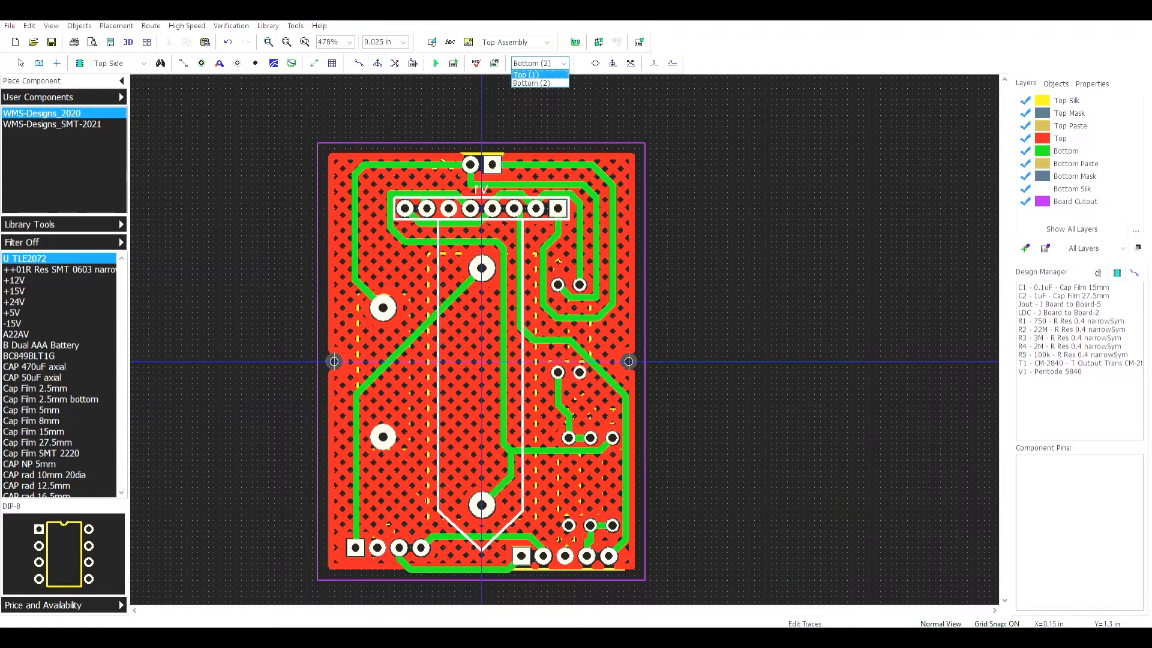
click(539, 73)
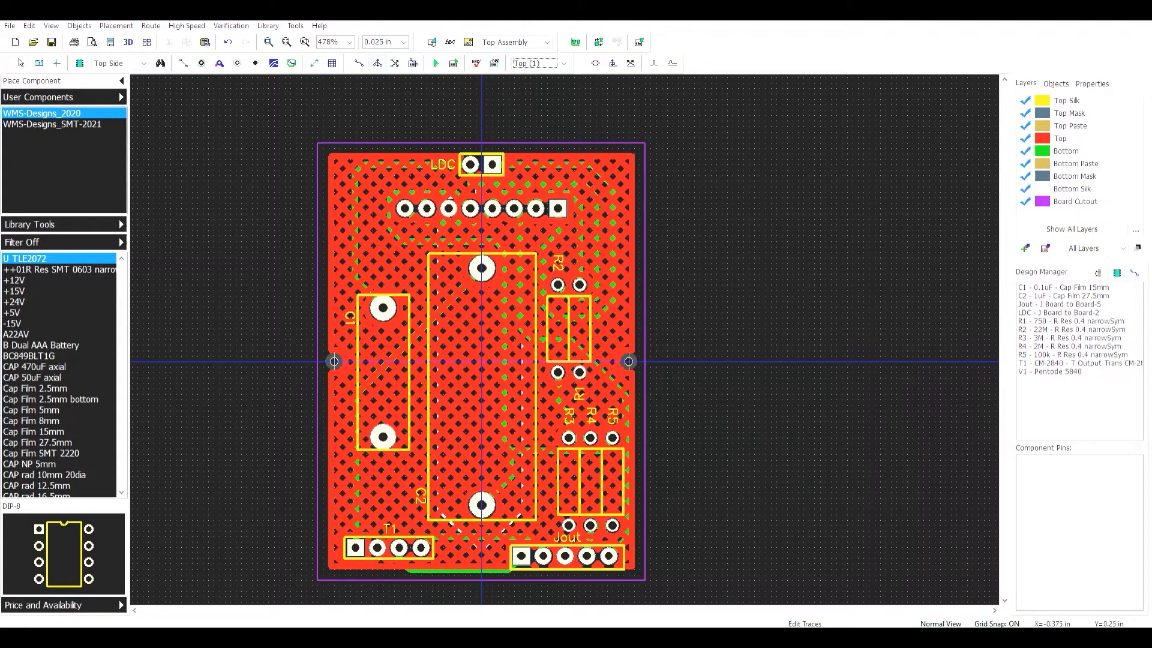
click(450, 42)
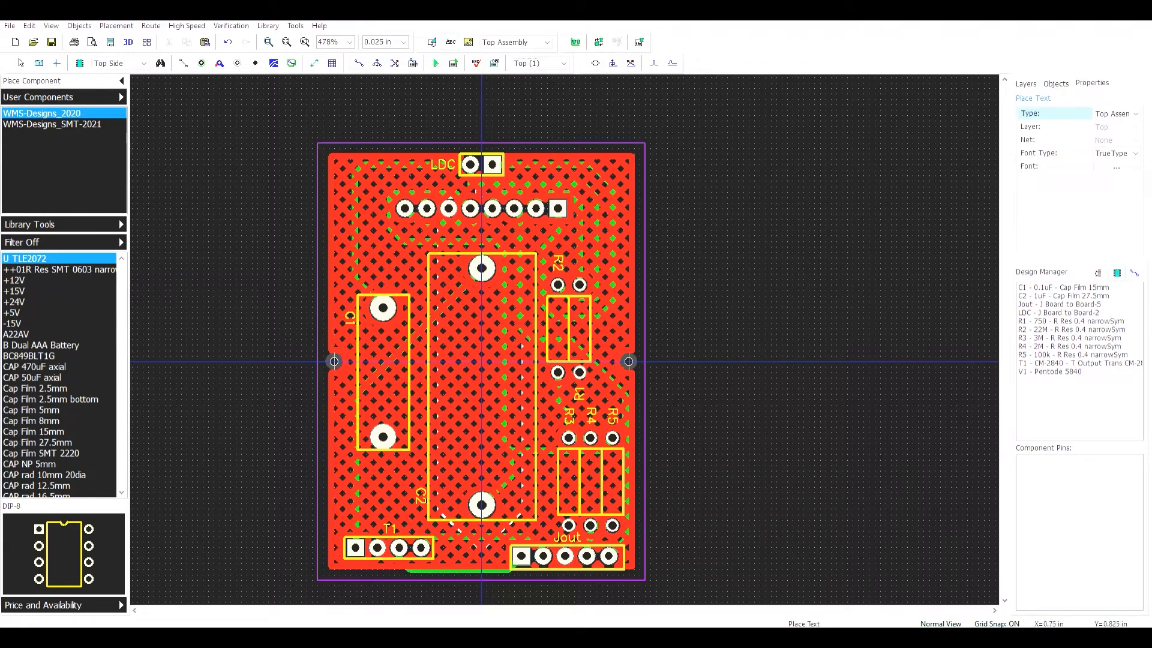
text(LDC Tube)
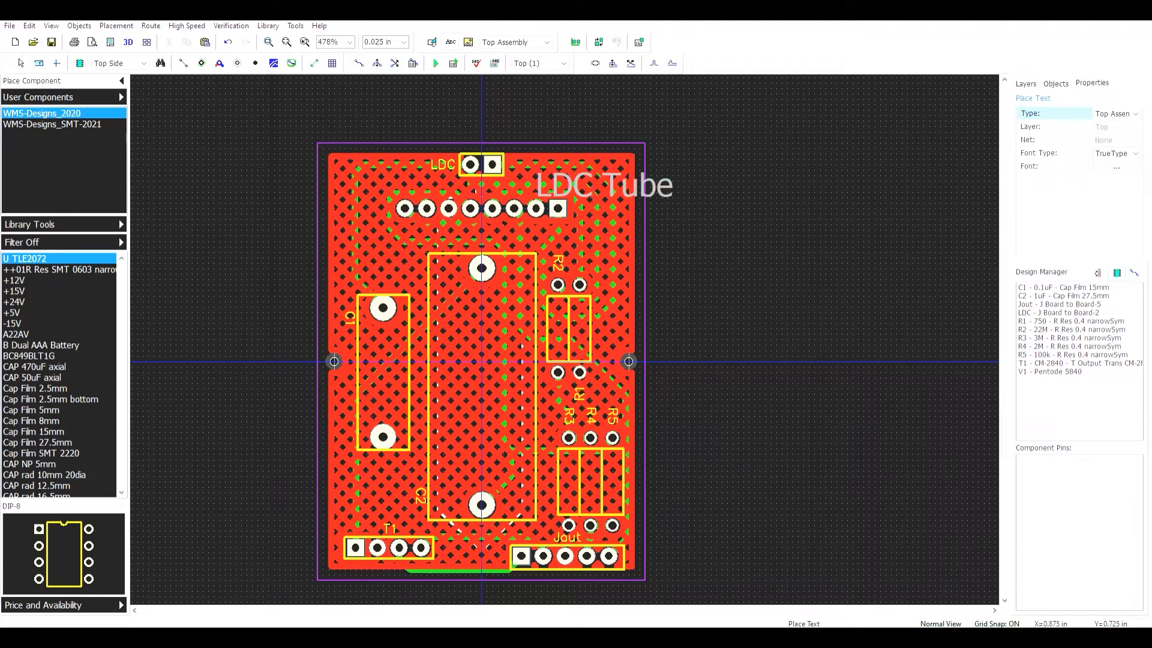
right_click(678, 203)
click(661, 192)
mouse_move(662, 192)
mouse_down()
mouse_move(635, 177)
mouse_move(646, 184)
mouse_up()
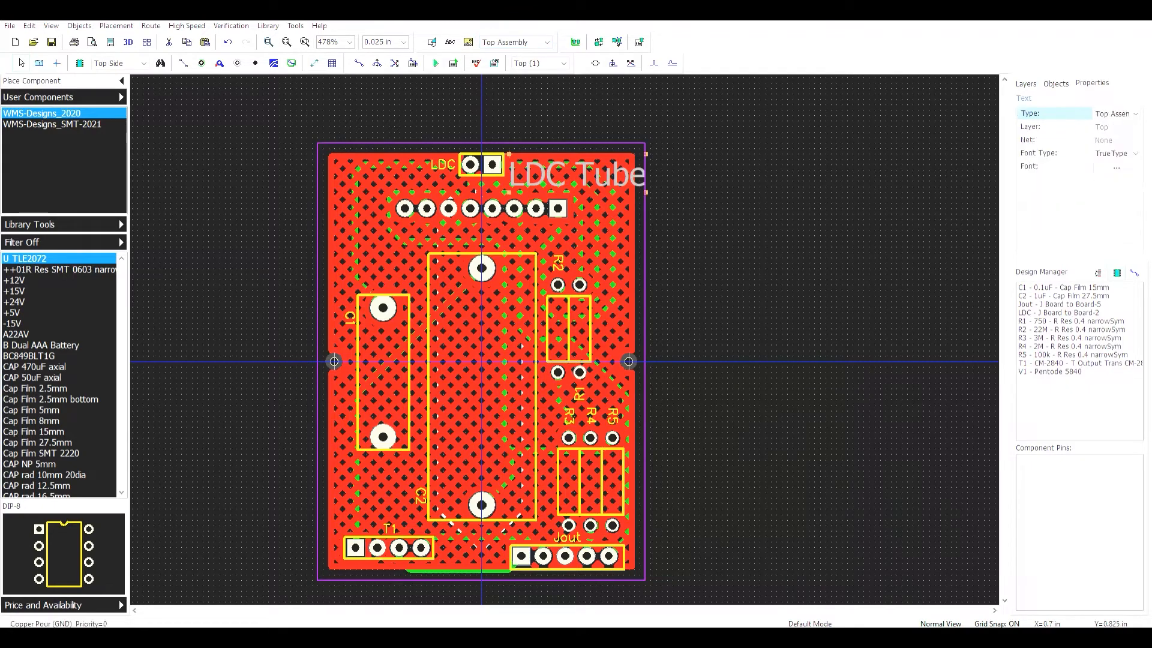
- Change the type of the "LDC Tube" text from an assembly marking to Top Silk
double_click(639, 182)
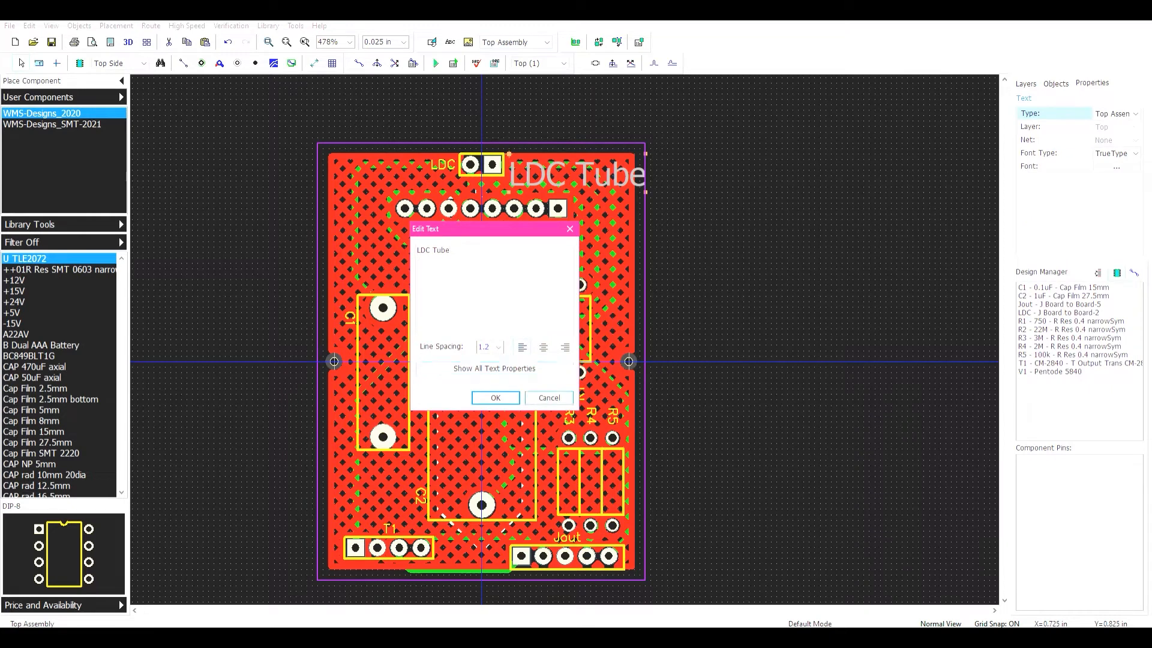
click(548, 397)
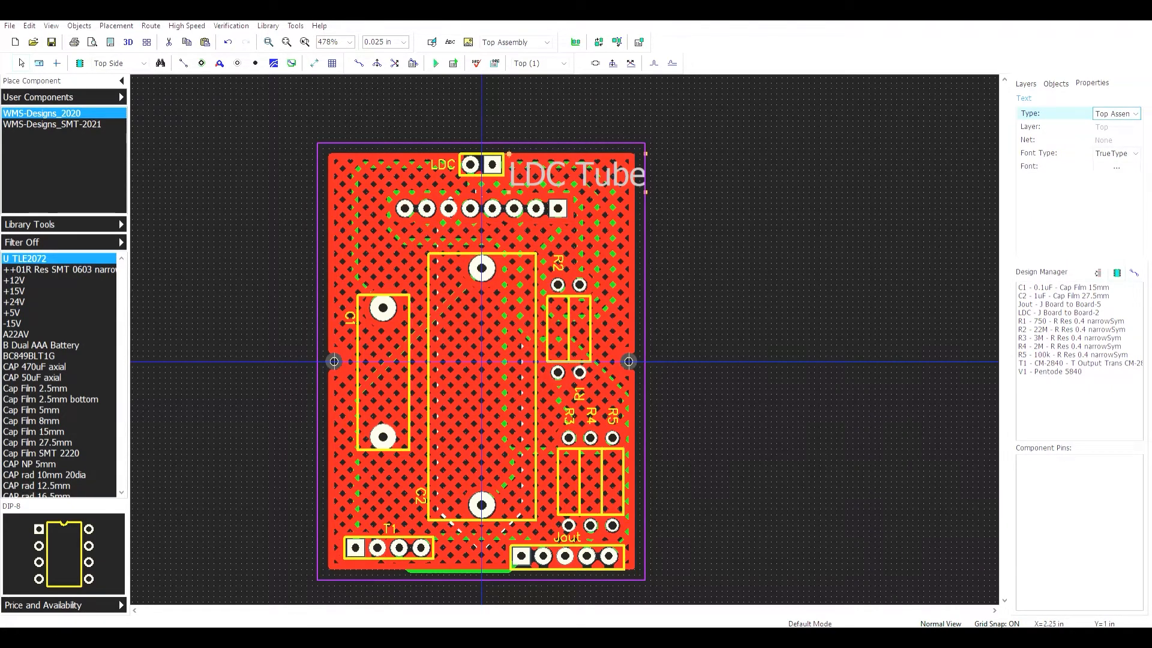
click(1116, 113)
click(1110, 134)
click(875, 279)
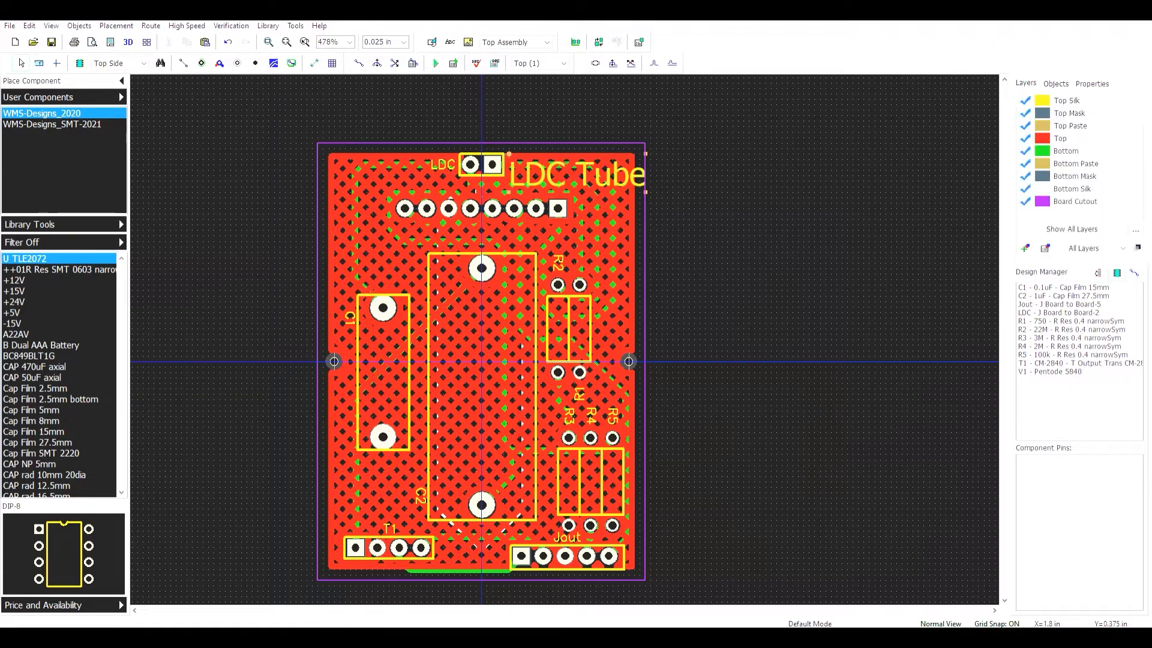
- Set the "LDC Tube" text's font to Terminal, size 10, and its anchor point to Center
click(640, 180)
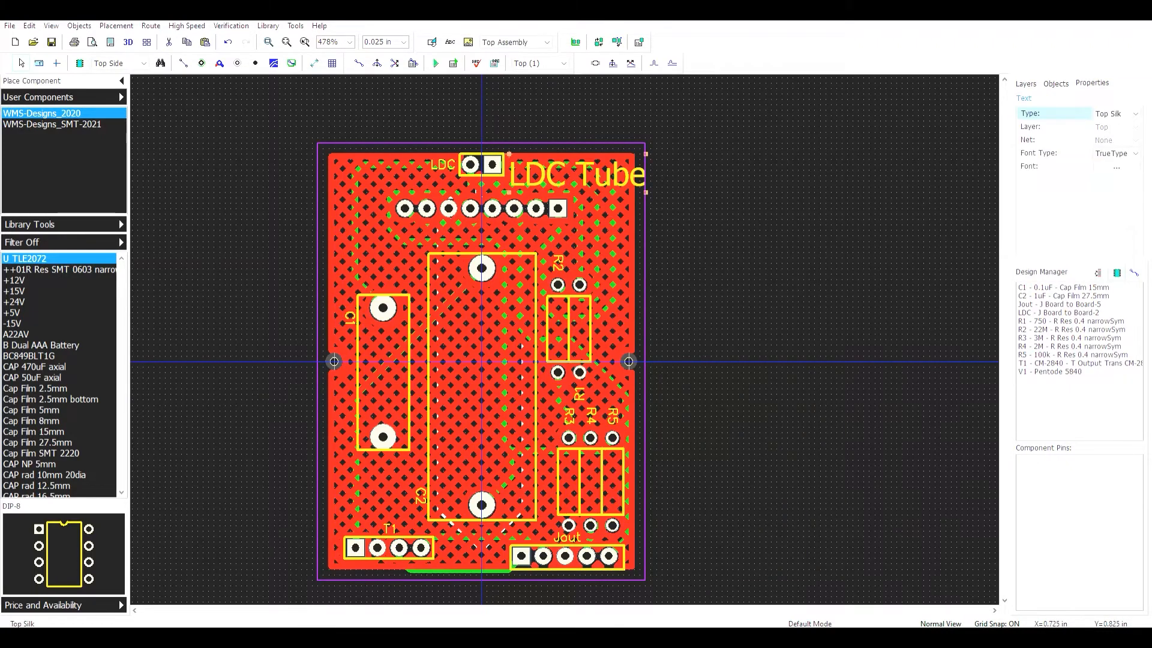
double_click(640, 180)
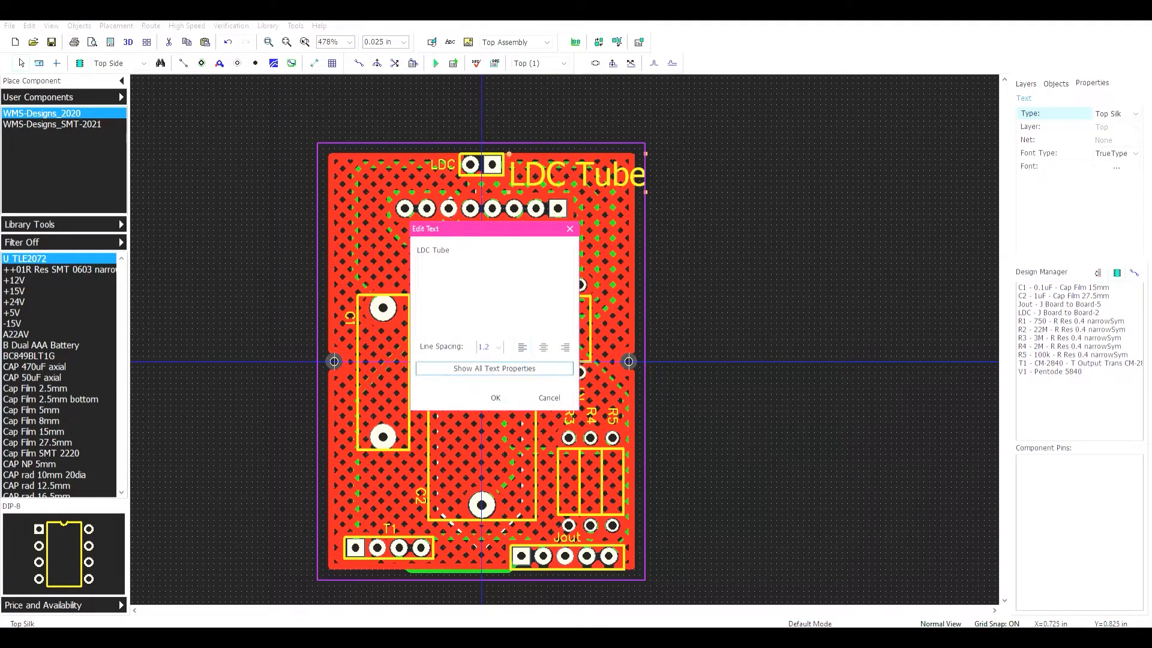
click(495, 369)
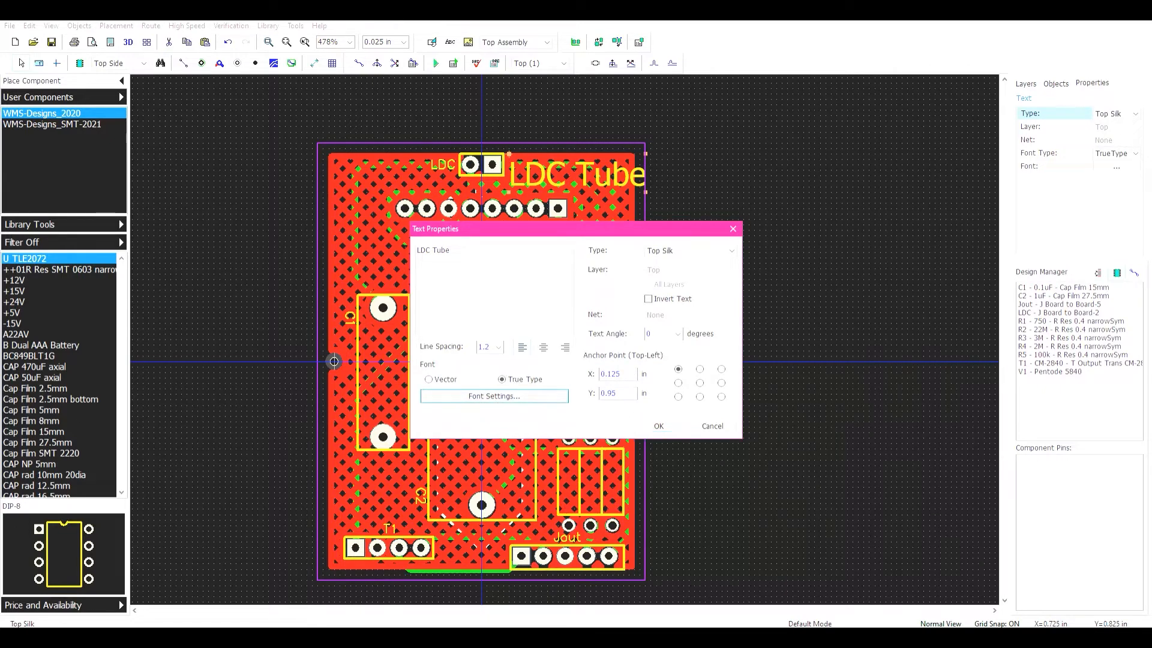
click(495, 396)
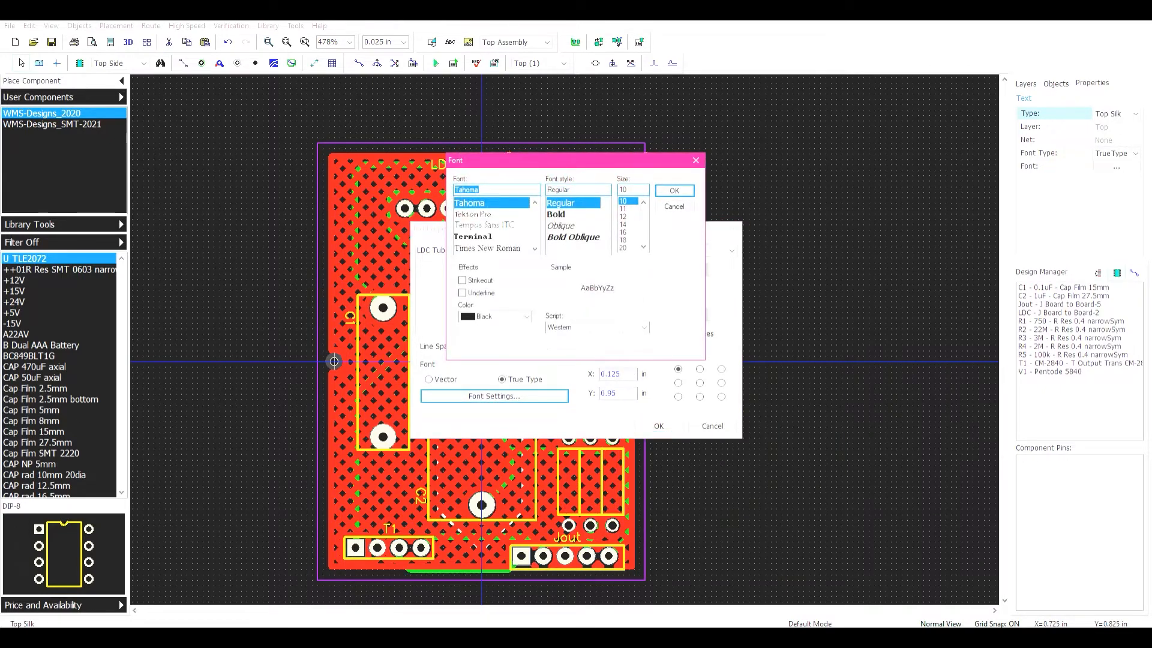
click(622, 201)
click(490, 236)
click(674, 190)
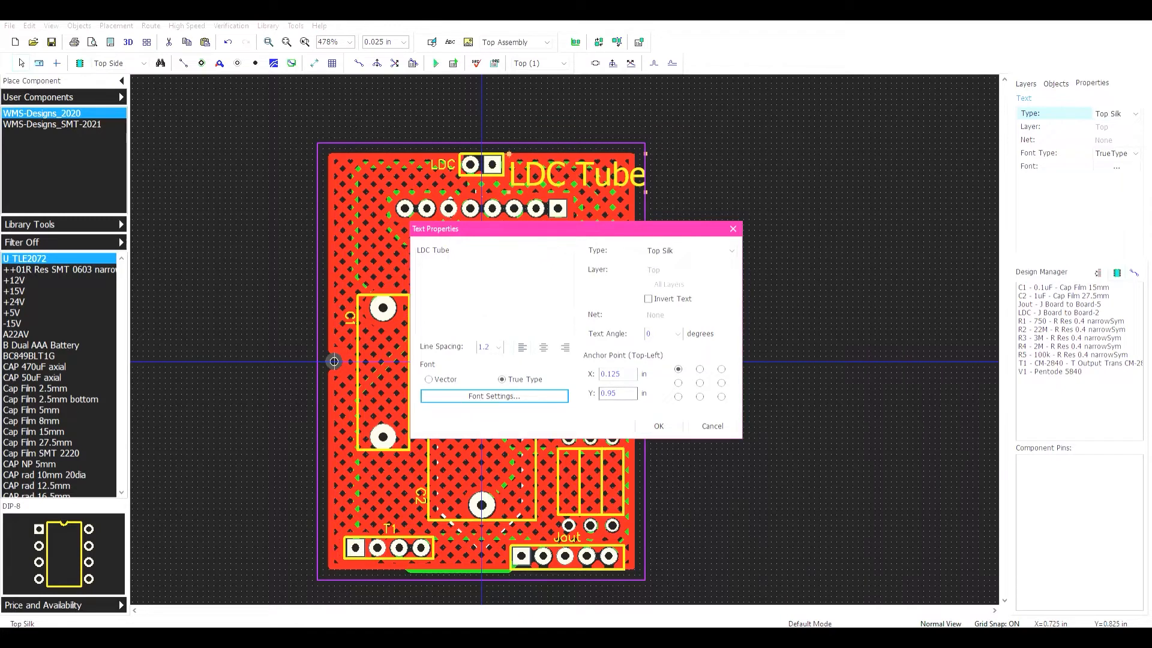
click(700, 383)
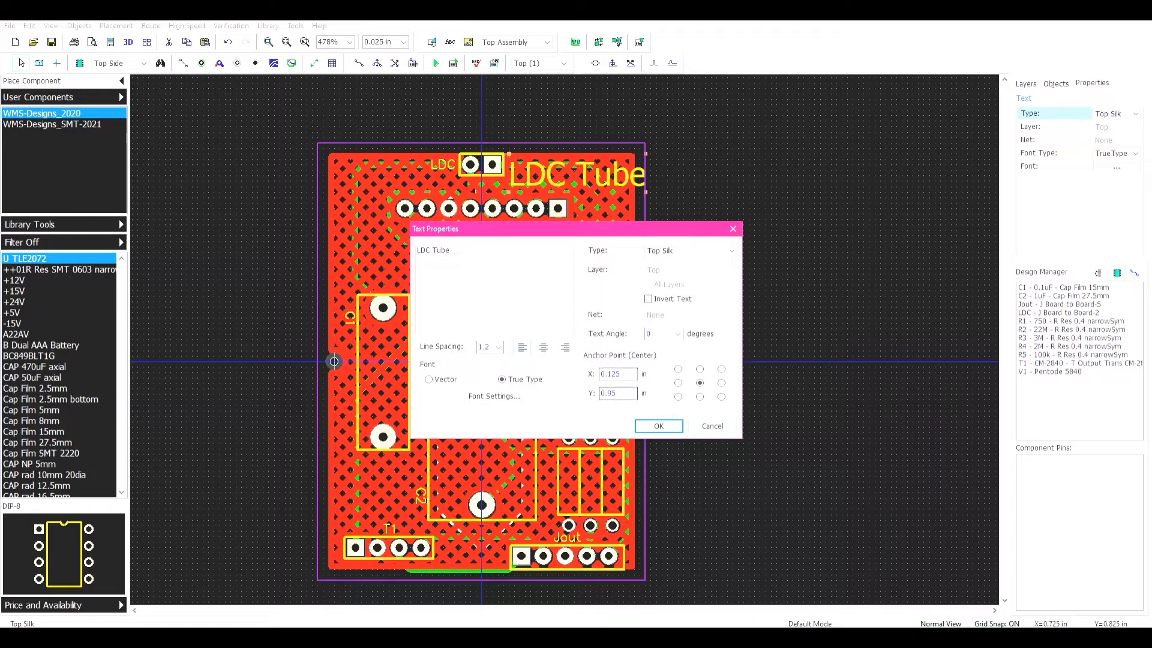
key(Return)
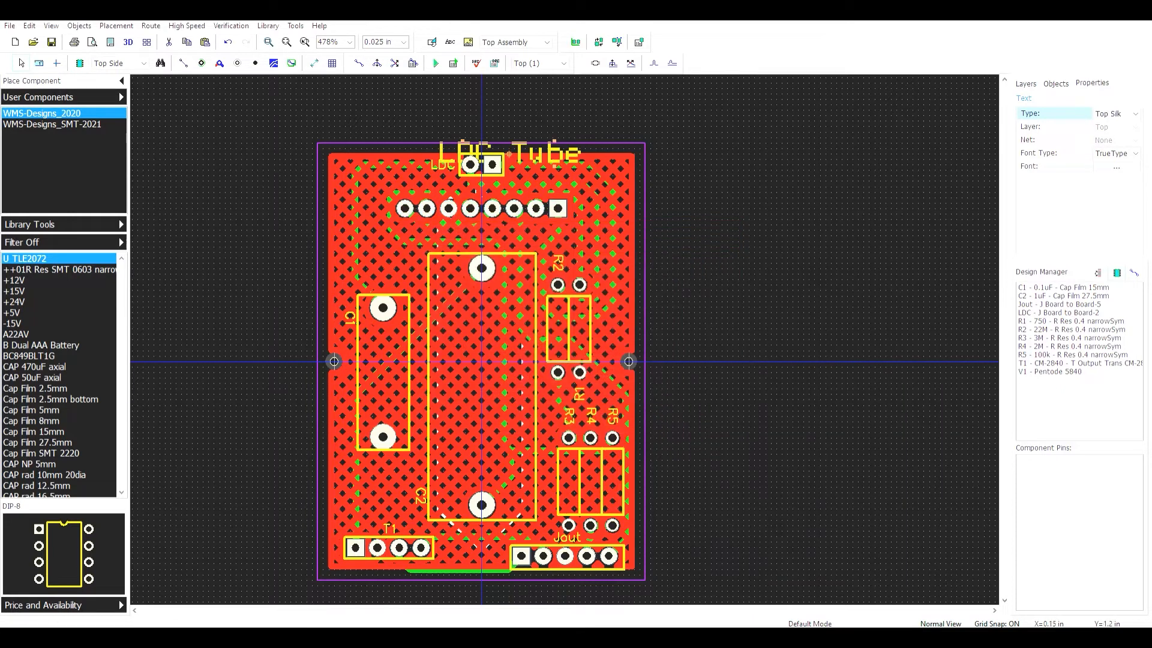
- Move the "LDC Tube" text off the board into the empty area beyond its right edge
drag(509, 154, 751, 222)
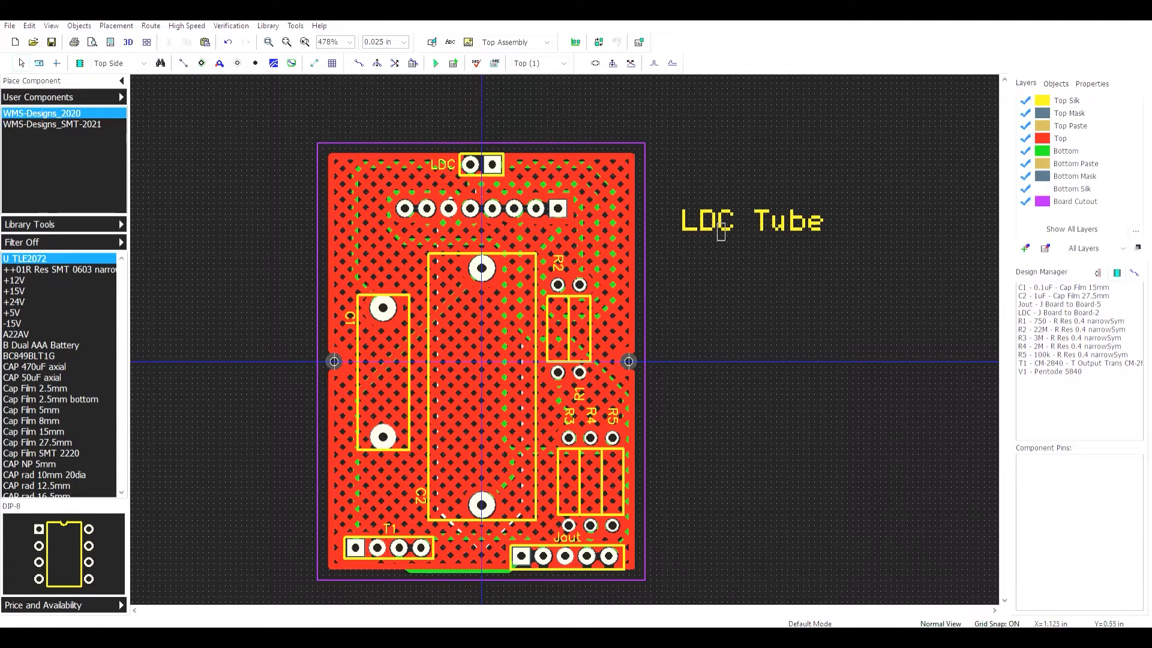
right_click(733, 242)
click(700, 225)
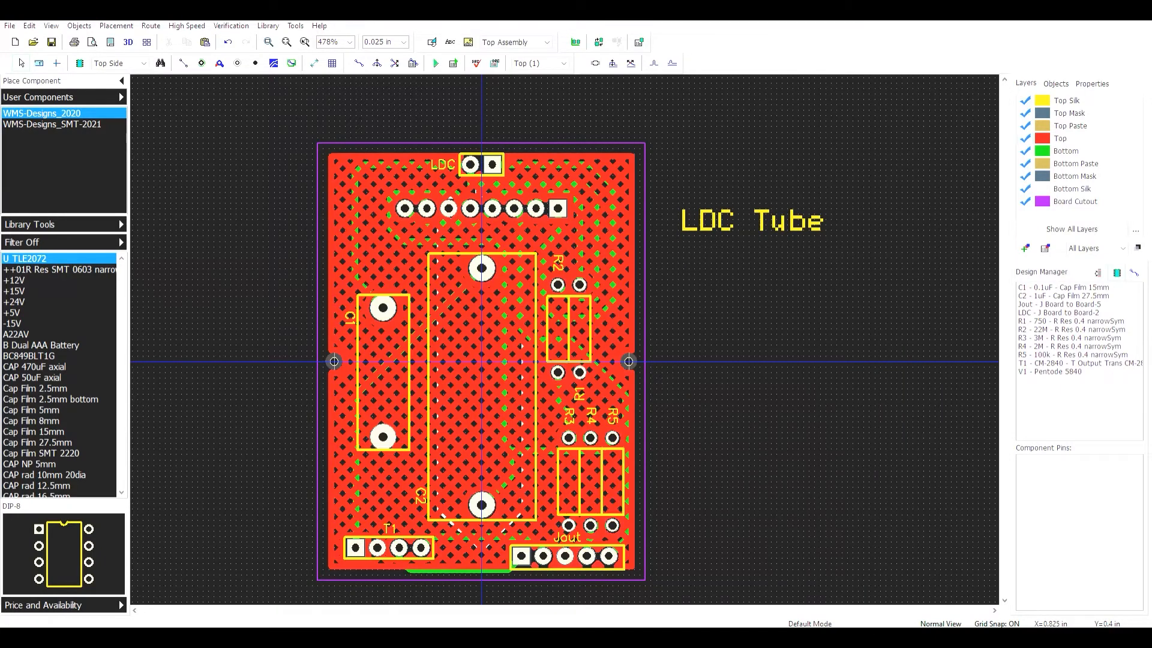
- Move the "LDC Tube" text back onto the board, to the right of the LDC connector
drag(752, 221, 611, 174)
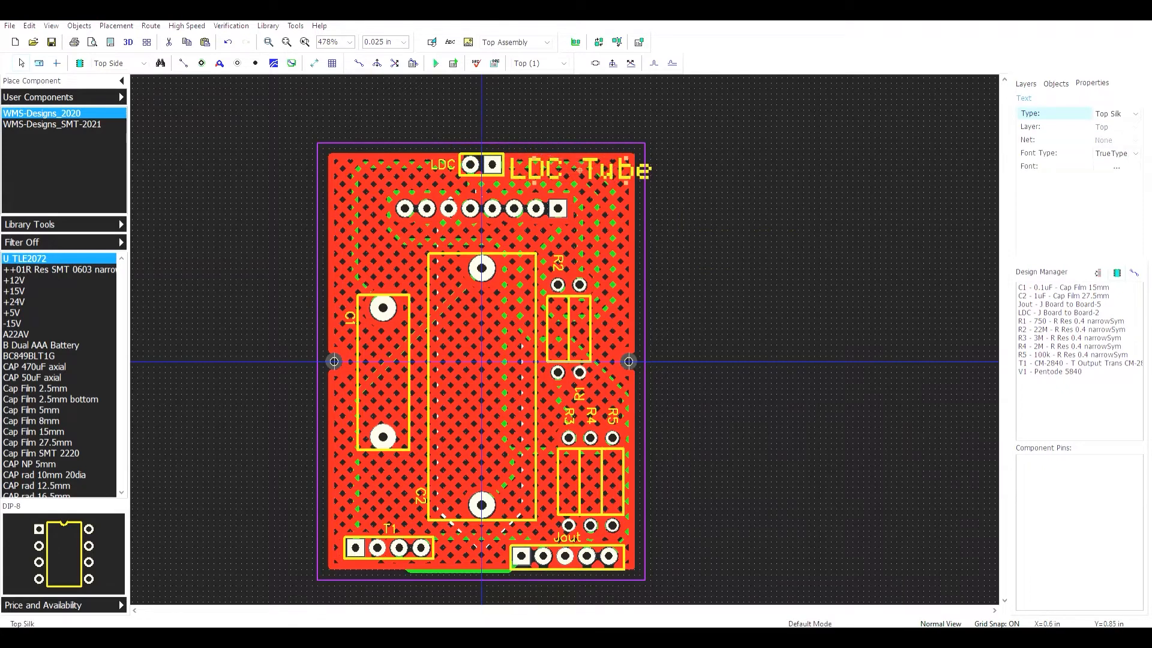
right_click(611, 174)
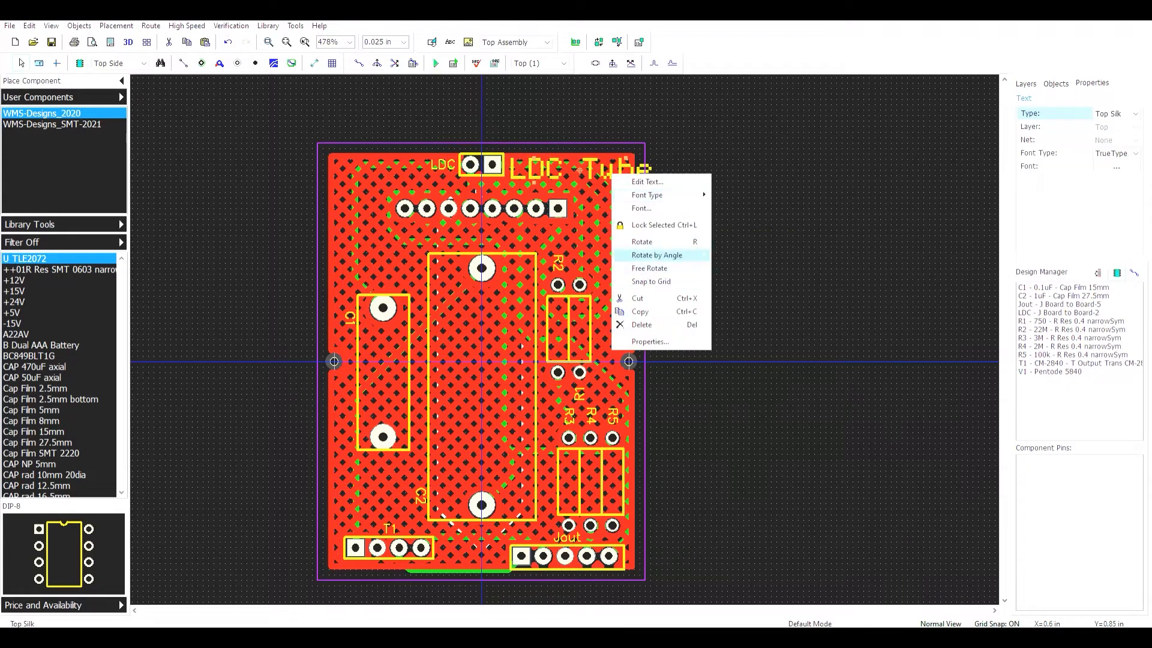
click(650, 170)
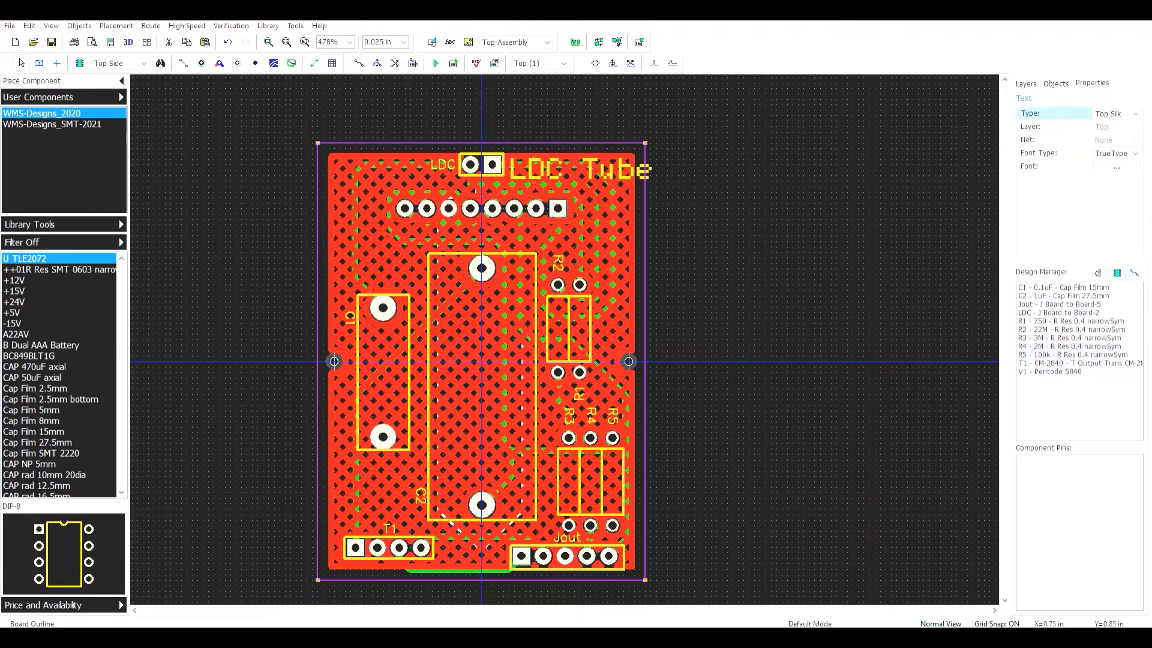
click(639, 170)
click(643, 172)
click(650, 170)
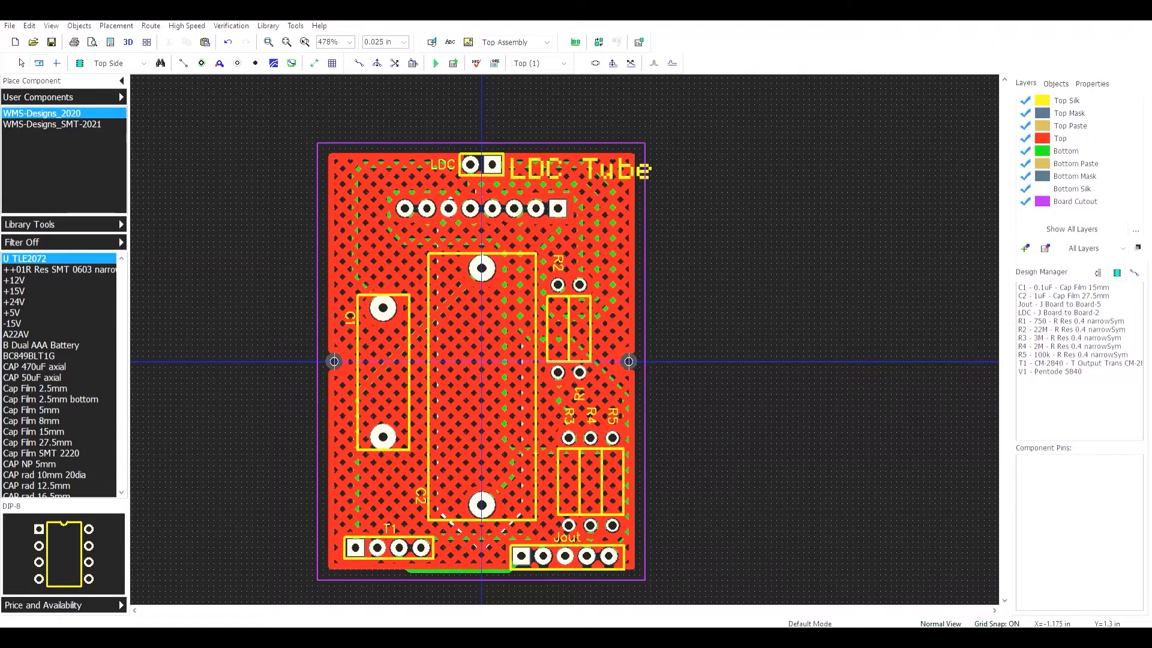
- Move the "LDC Tube" text outside the board's right edge, rotate it a quarter turn and deselect it
click(542, 166)
drag(541, 166, 706, 171)
key(r)
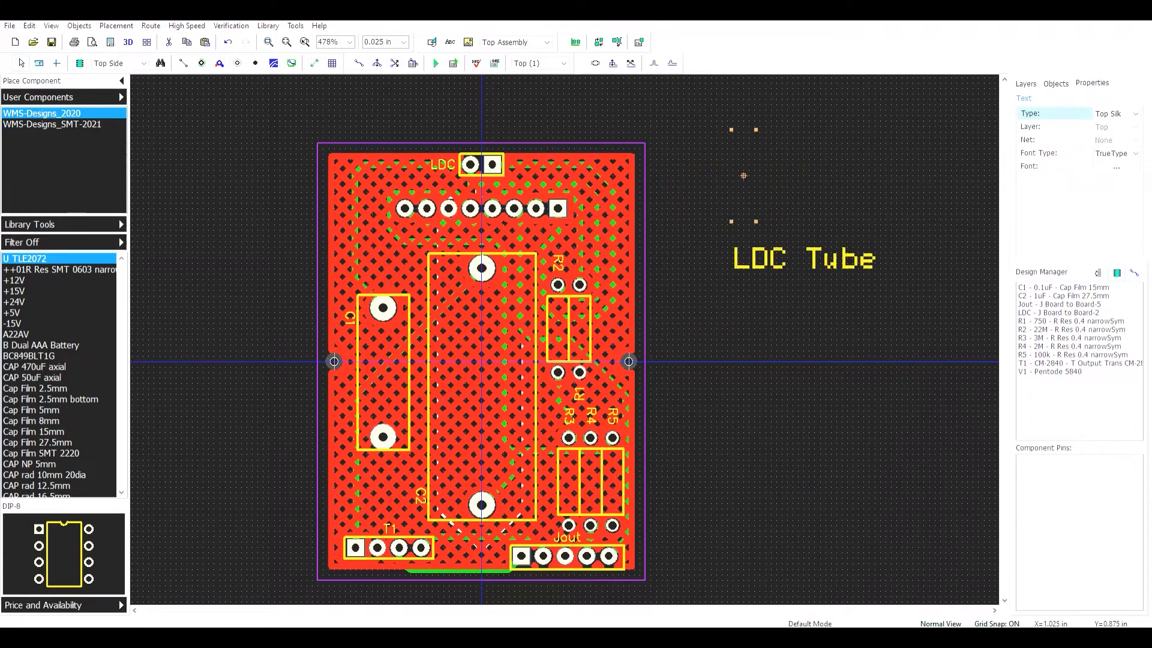
key(Escape)
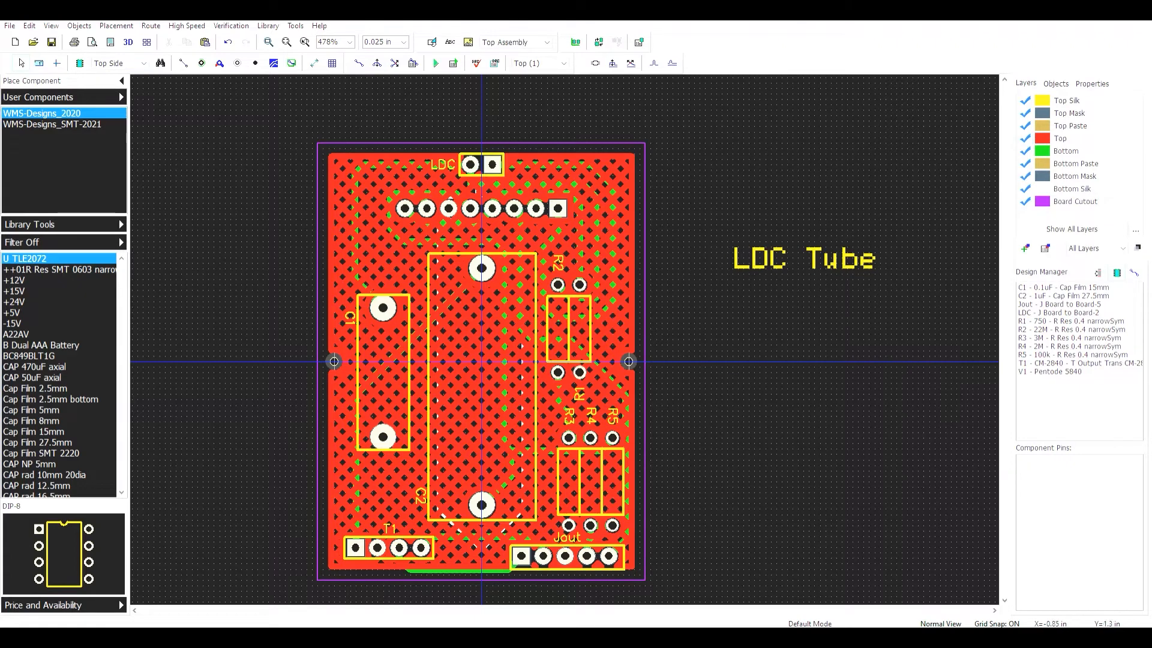
- Rotate the "LDC Tube" text to run vertically and place it along the board's right edge, beside the LDC connector and R2
key(ctrl+s)
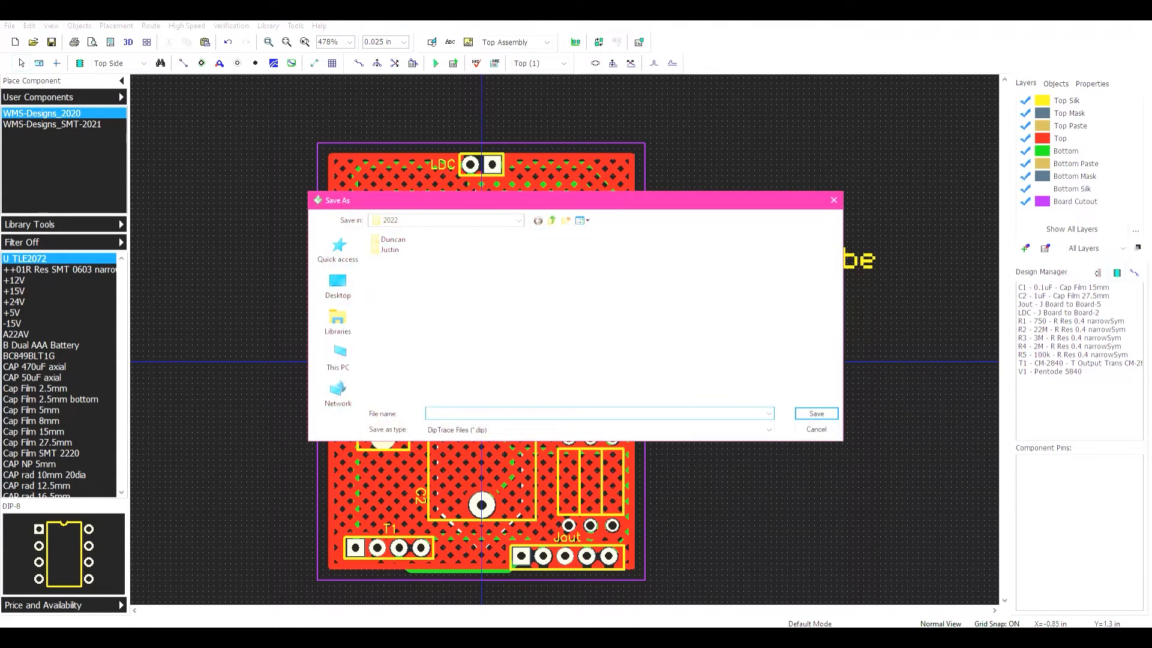
key(Escape)
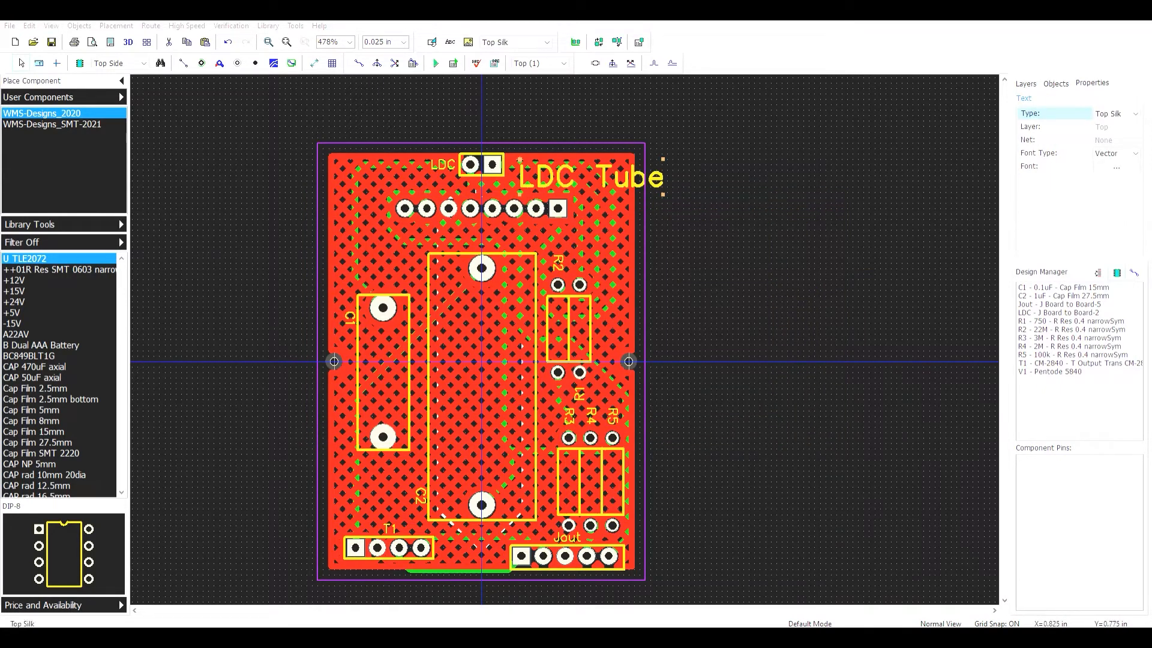
drag(662, 181, 771, 180)
key(r)
key(r)
key(r)
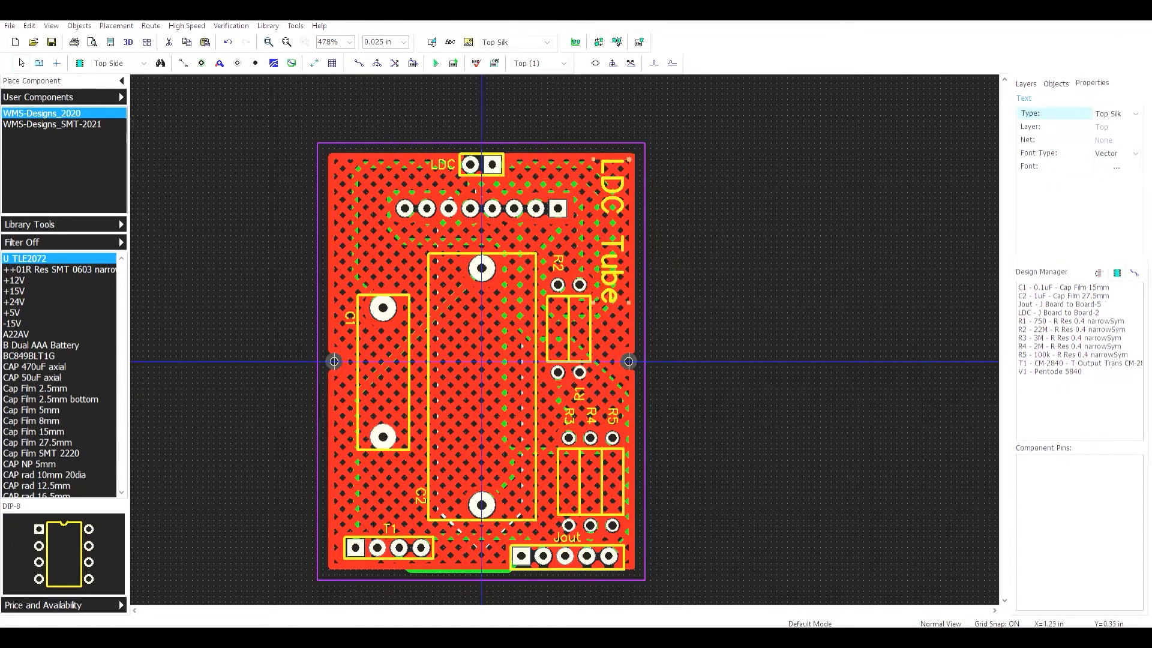
click(771, 180)
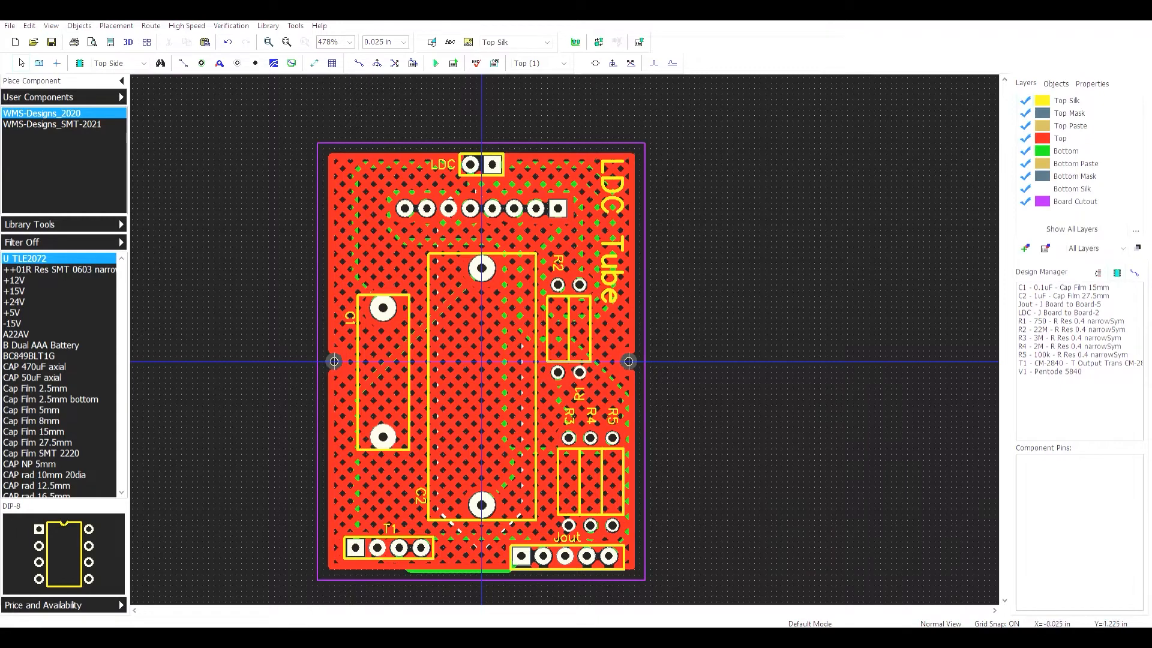
- Place the "iu_tab Black" picture from the desktop's IU Courses/IU Graphics folder, about 0.325 in wide, on the top silk in the board's upper-left corner
click(468, 42)
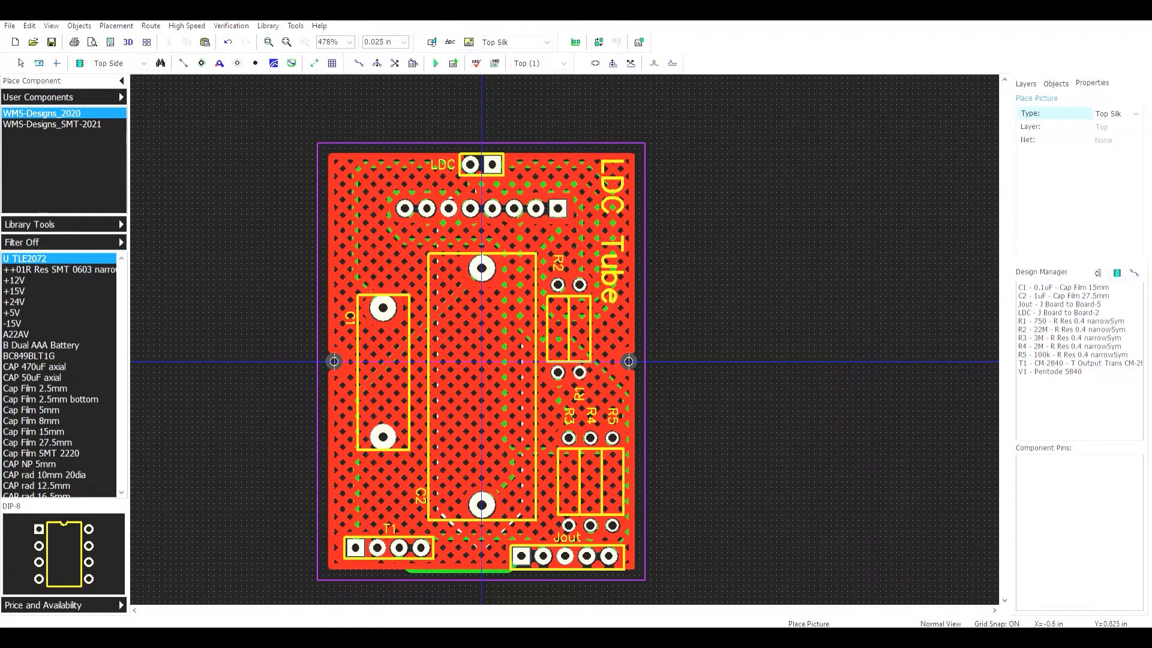
drag(338, 164, 410, 252)
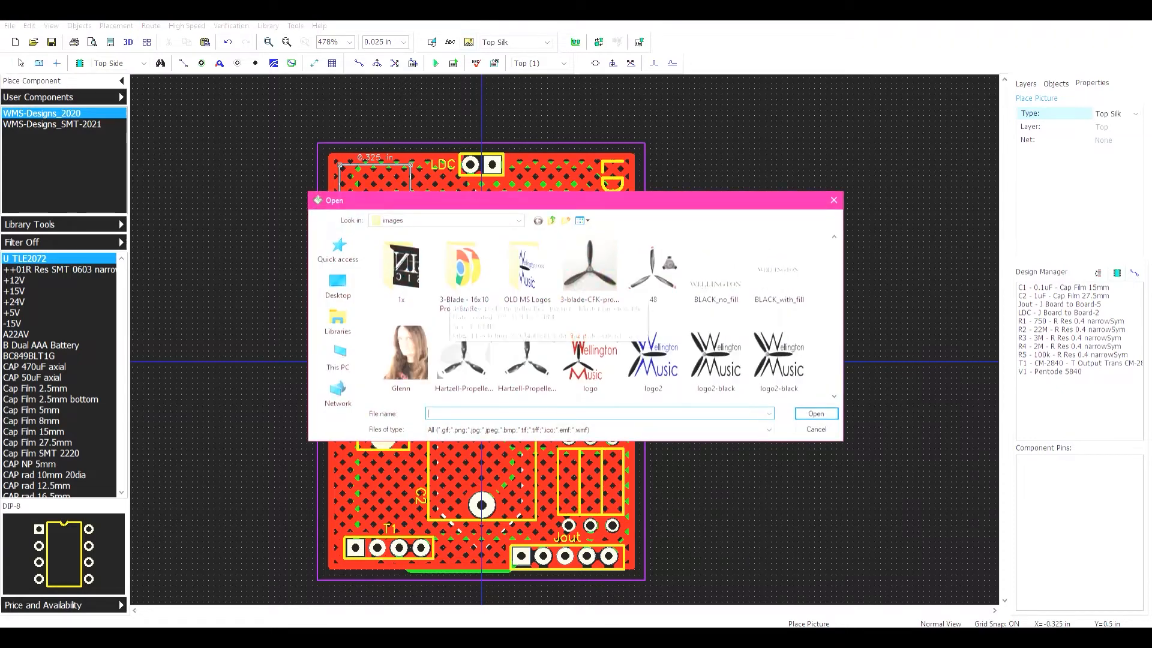
click(338, 285)
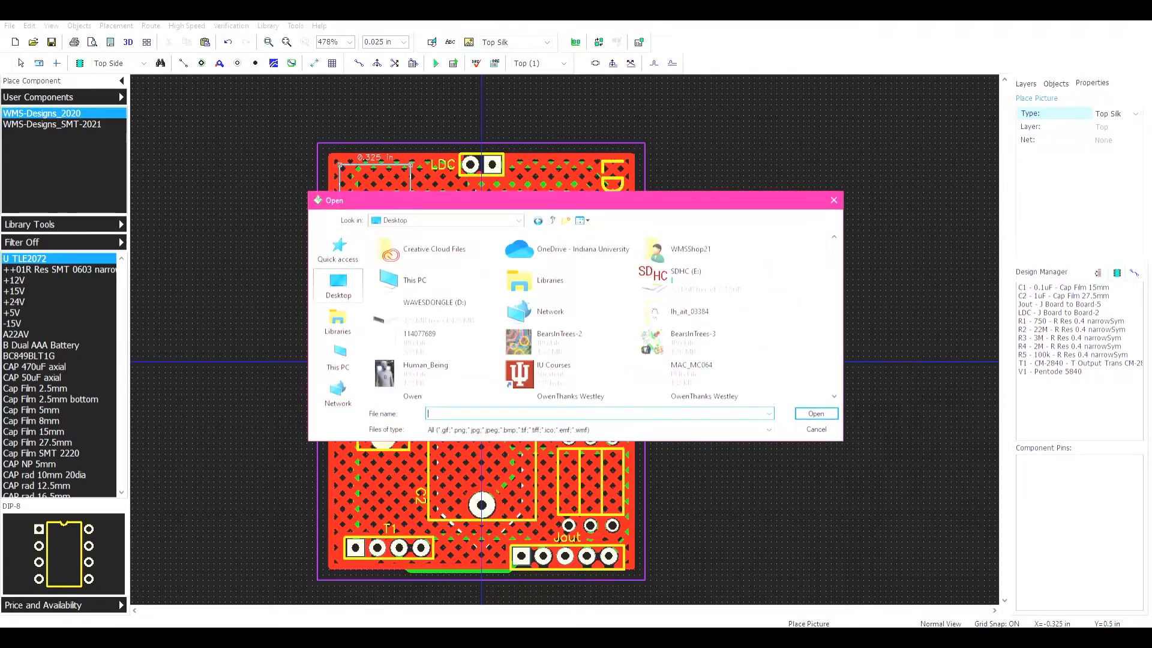
double_click(519, 374)
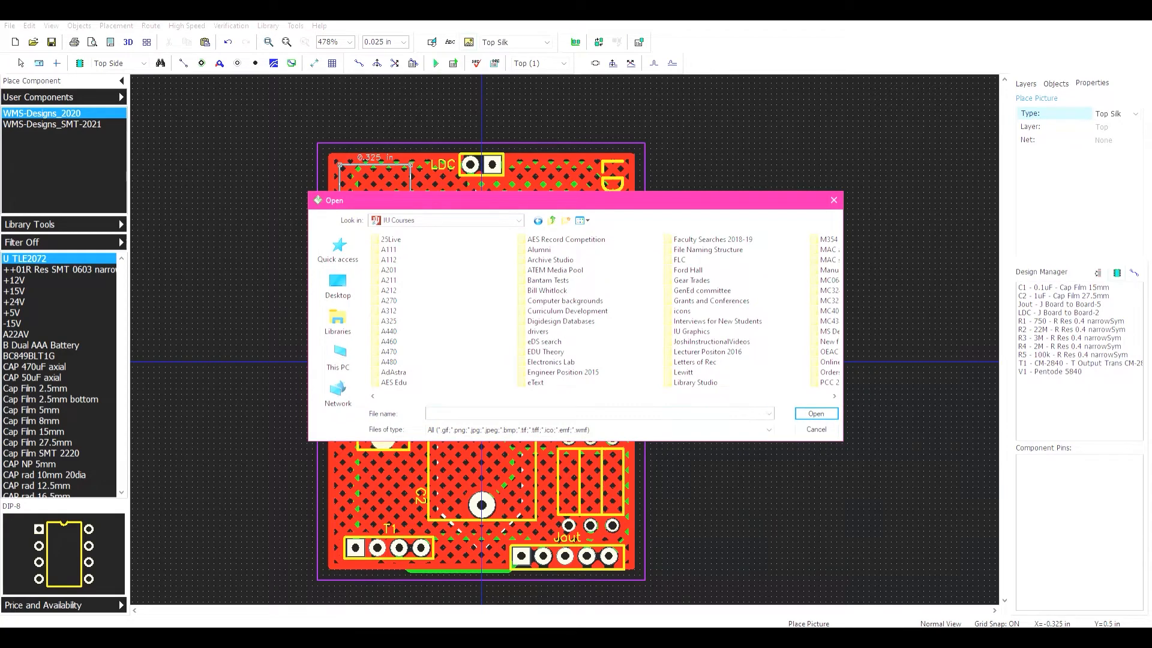
double_click(692, 331)
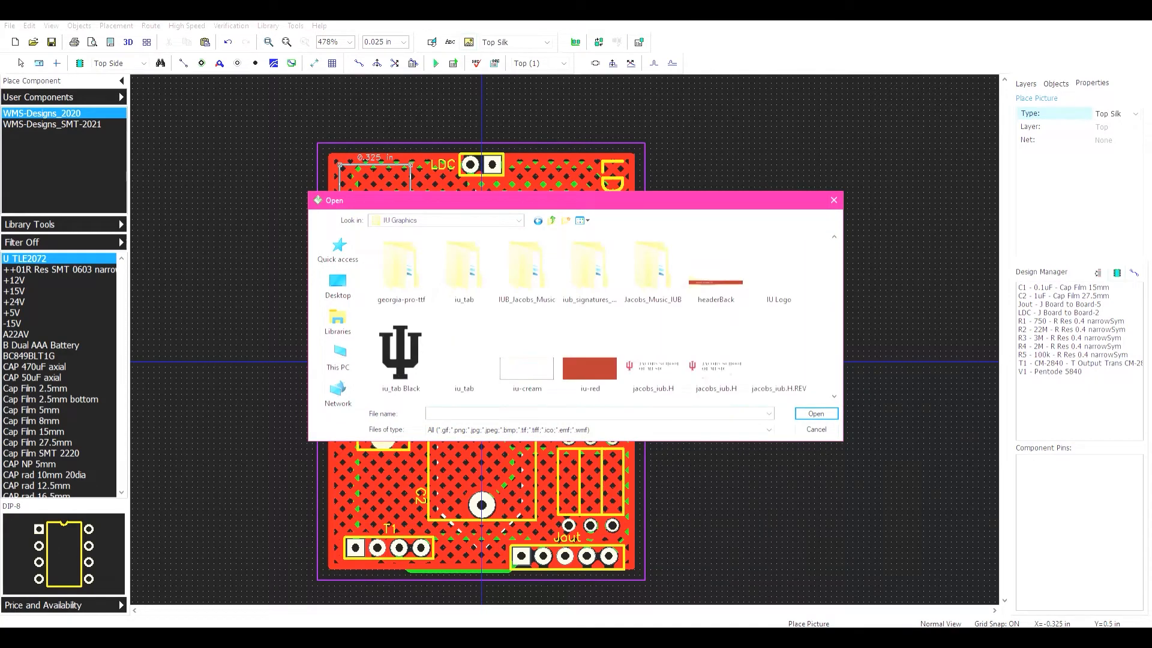
double_click(400, 355)
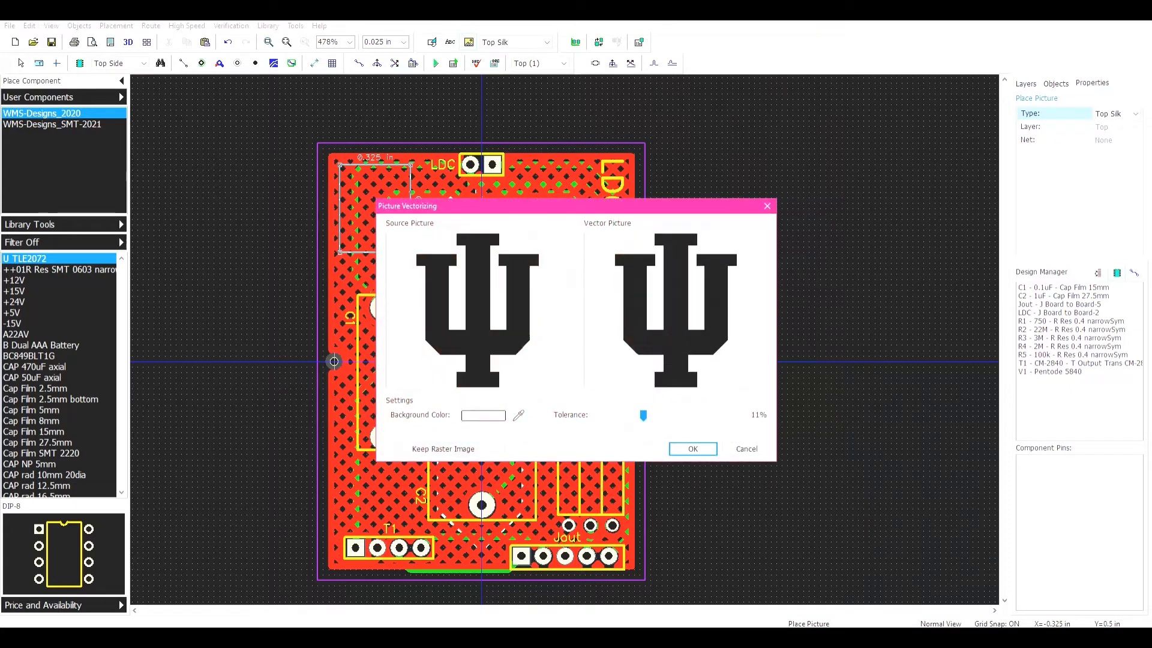
click(693, 449)
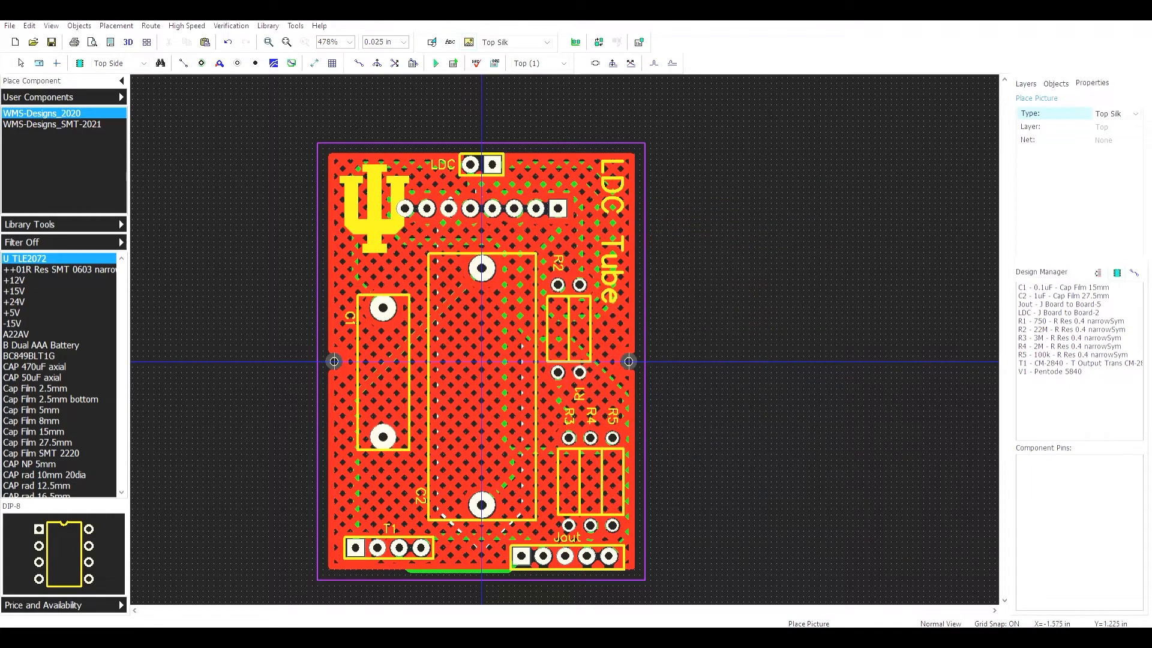
drag(375, 214, 351, 206)
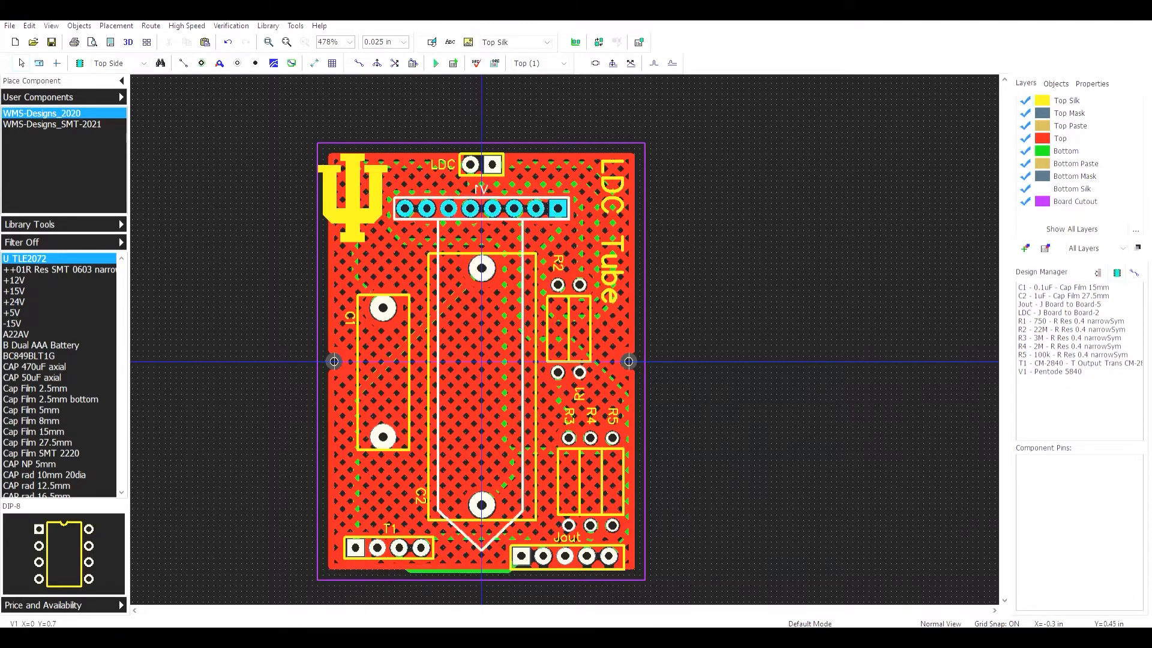
- Add a "Y" text on the top silk just below T1's first pin
click(450, 42)
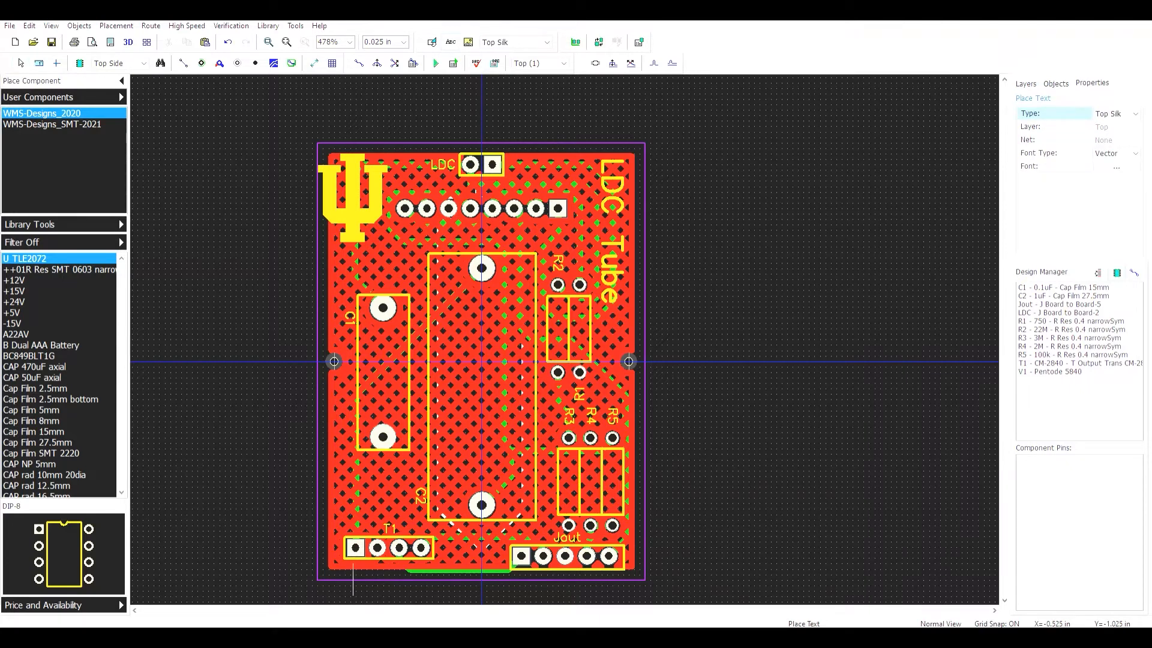
text(Y)
click(323, 575)
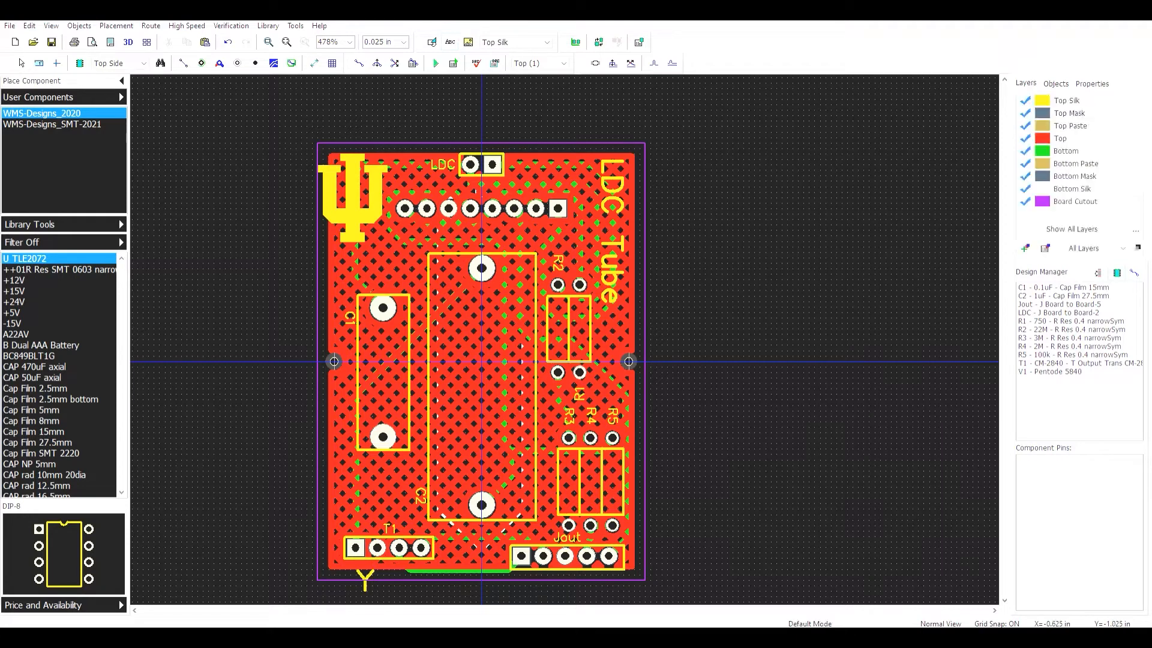
drag(367, 585, 355, 580)
- Change the "Y" text's font to the TrueType font Terminal
double_click(355, 579)
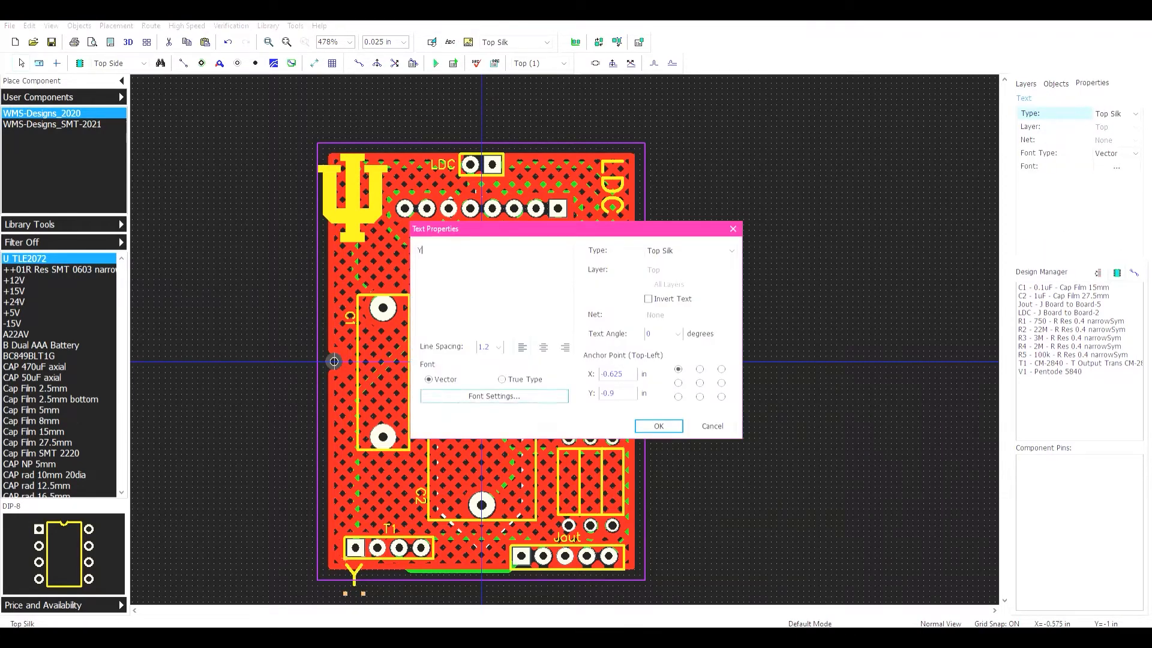
click(494, 396)
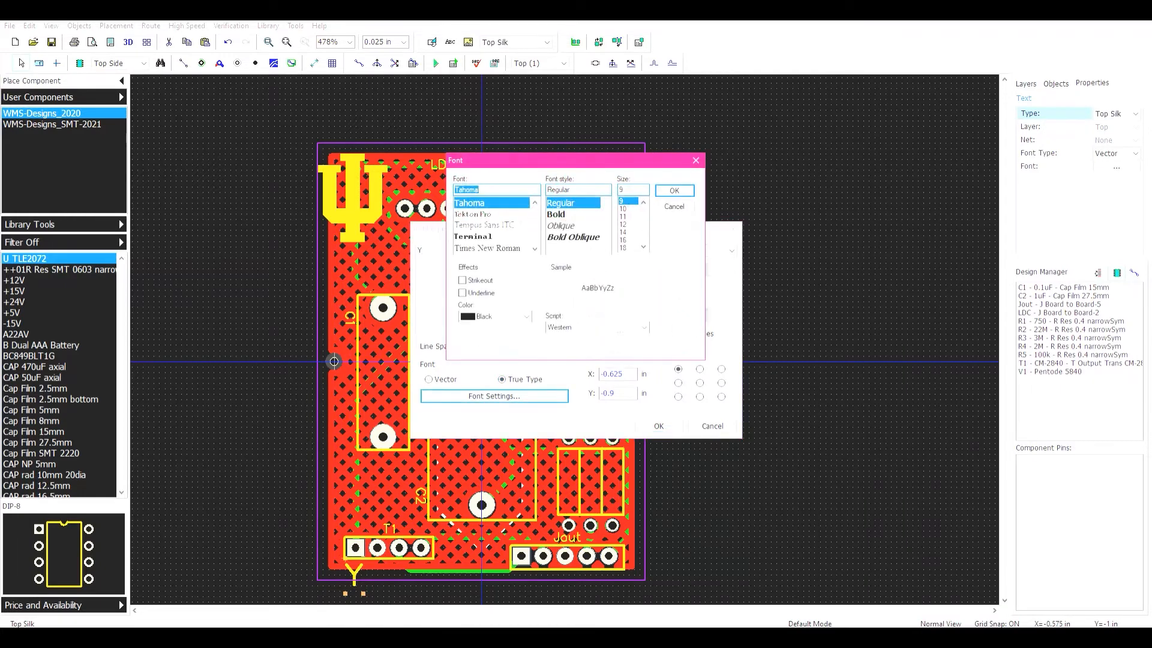
click(643, 203)
click(624, 201)
click(480, 237)
click(673, 190)
click(658, 425)
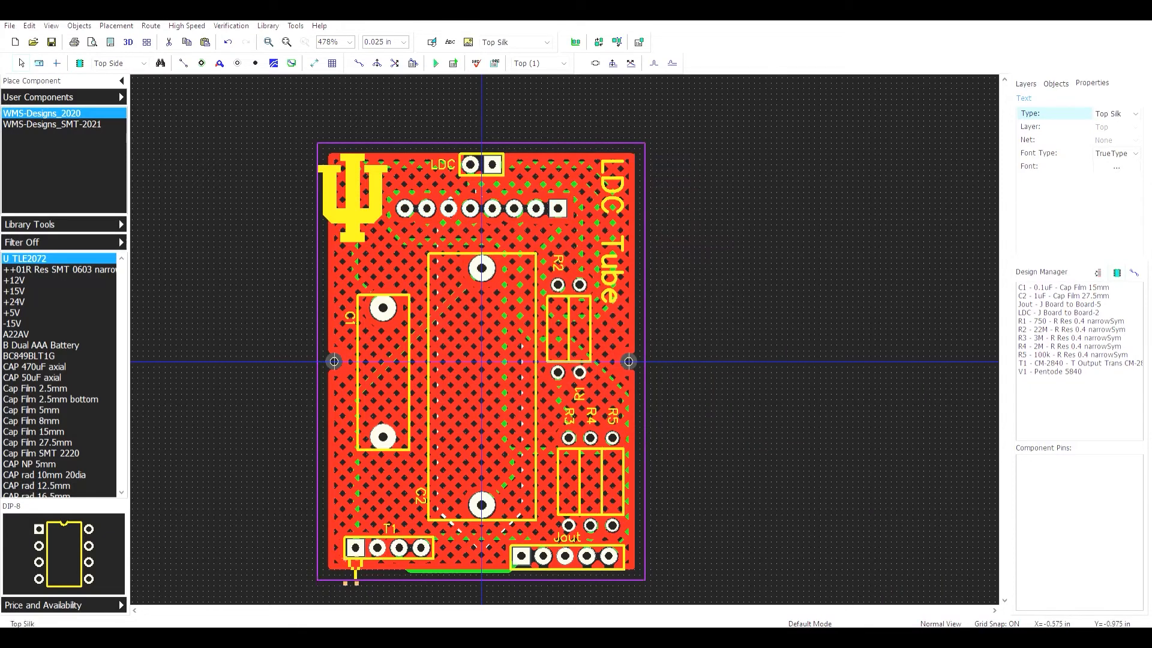
- Set the "Y" text's font size to 6
double_click(355, 574)
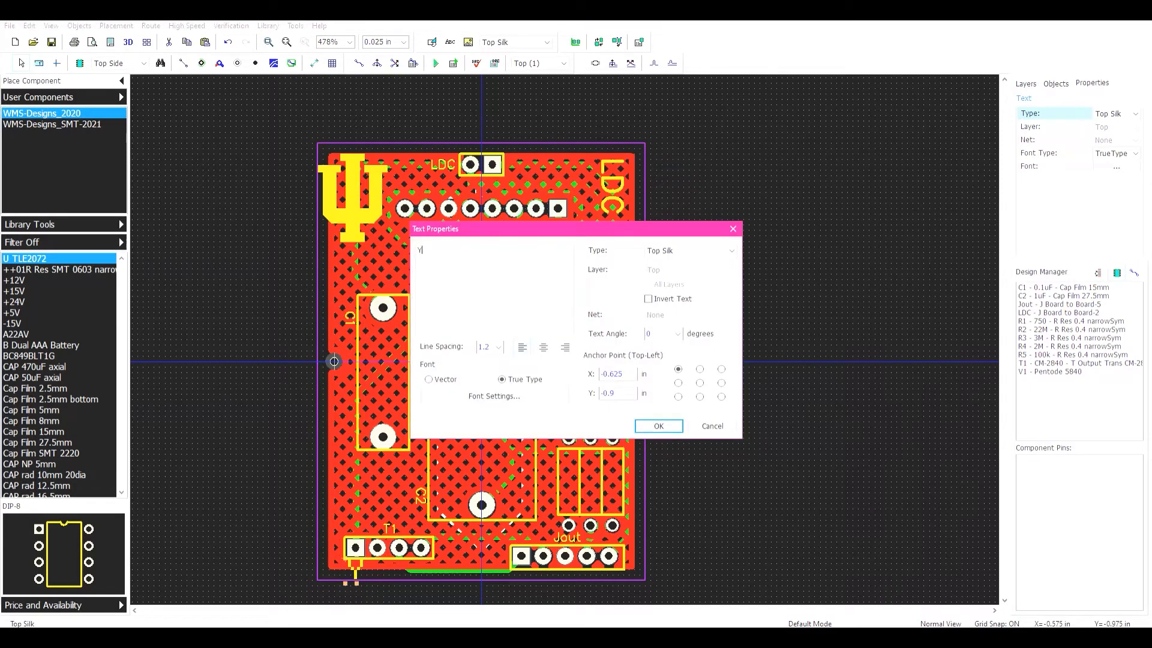
click(493, 396)
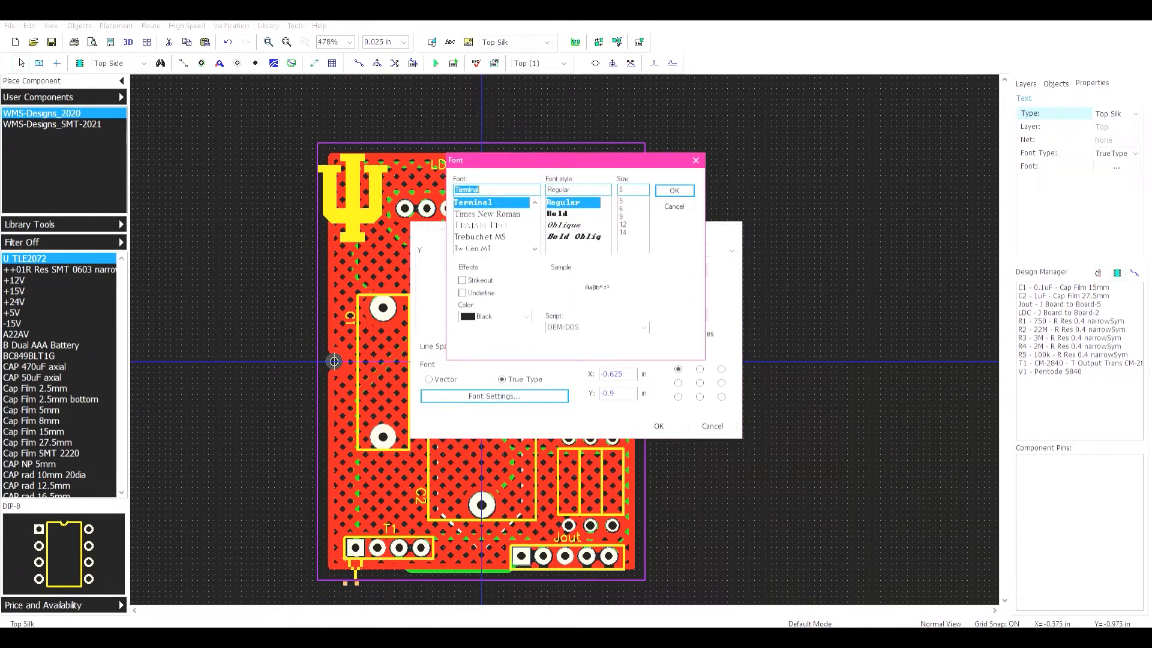
click(622, 208)
click(673, 190)
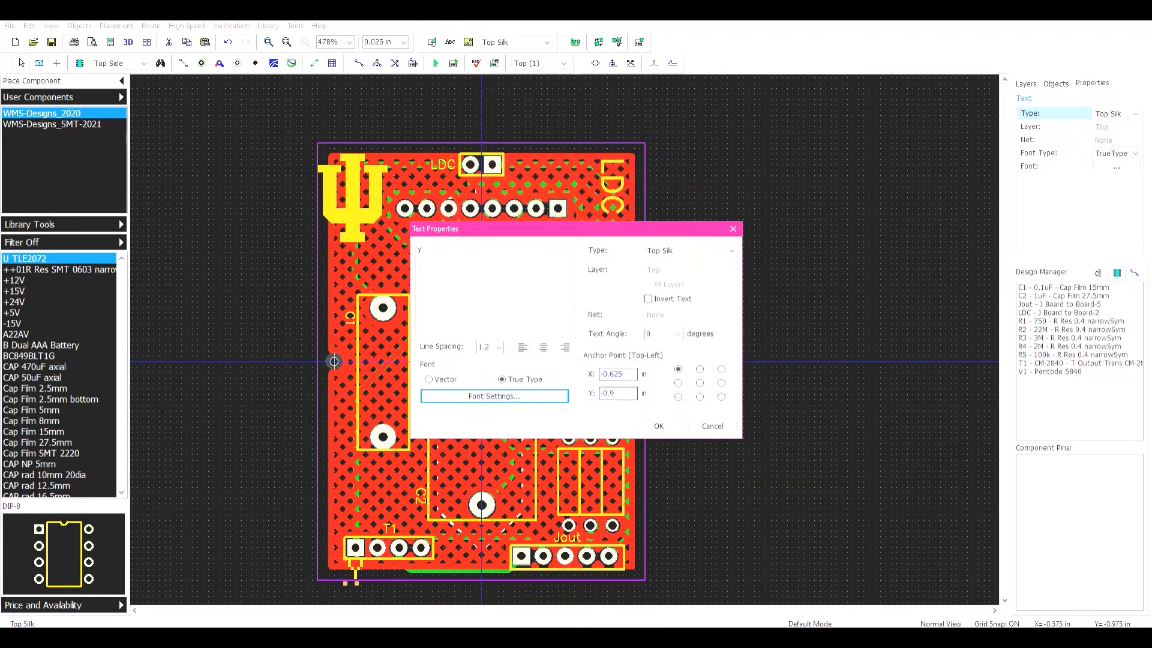
click(659, 426)
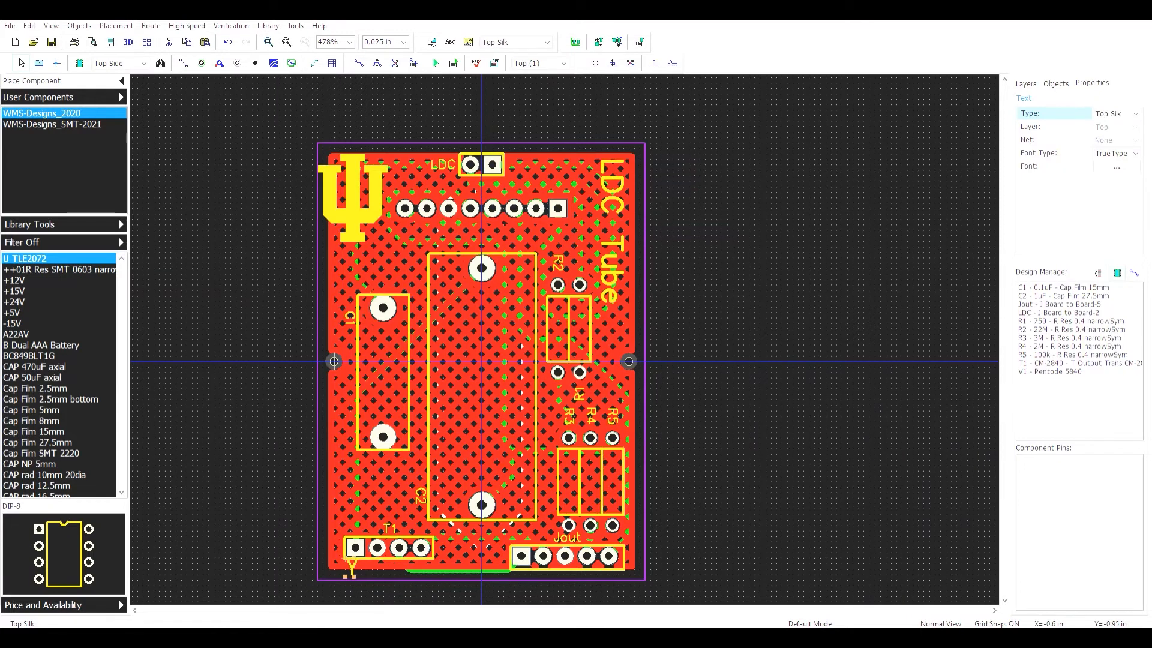
- Place a copy of the "Y" text below T1's second pin and change the copy's text to "O"
drag(352, 572, 360, 574)
drag(376, 588, 377, 571)
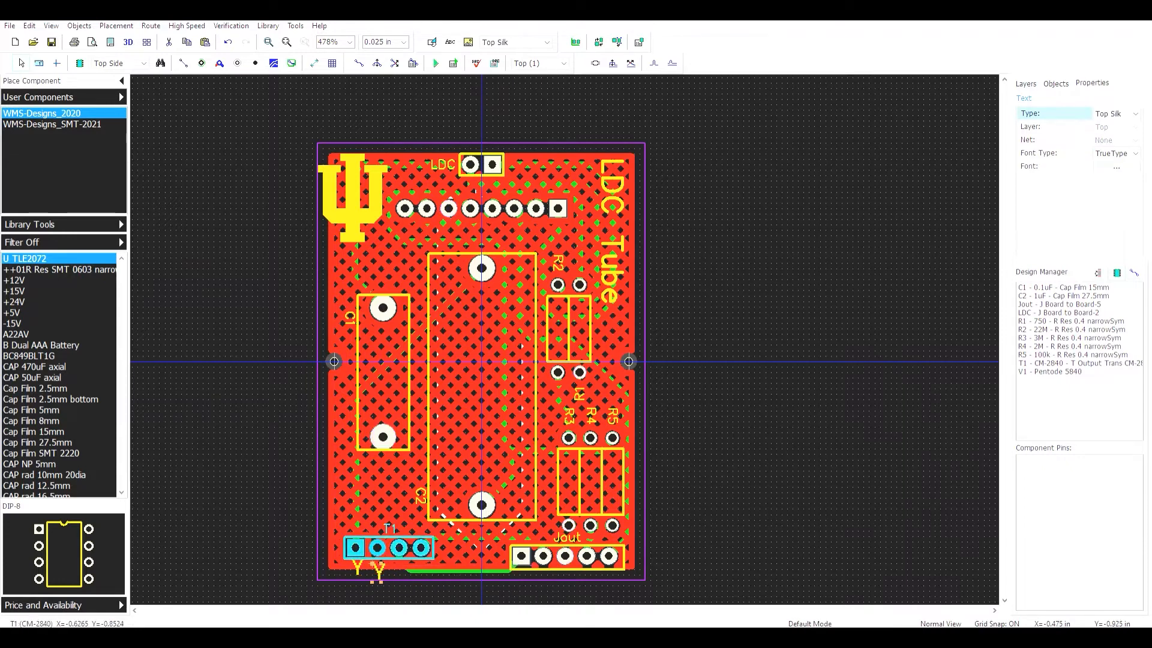
right_click(379, 571)
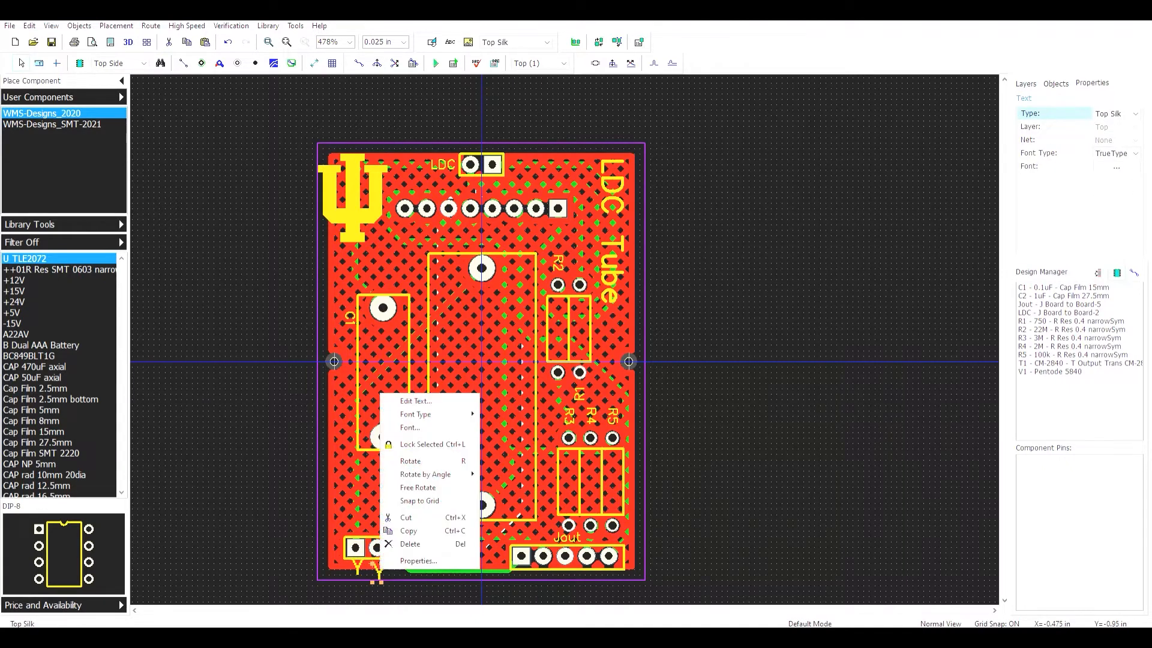
click(415, 401)
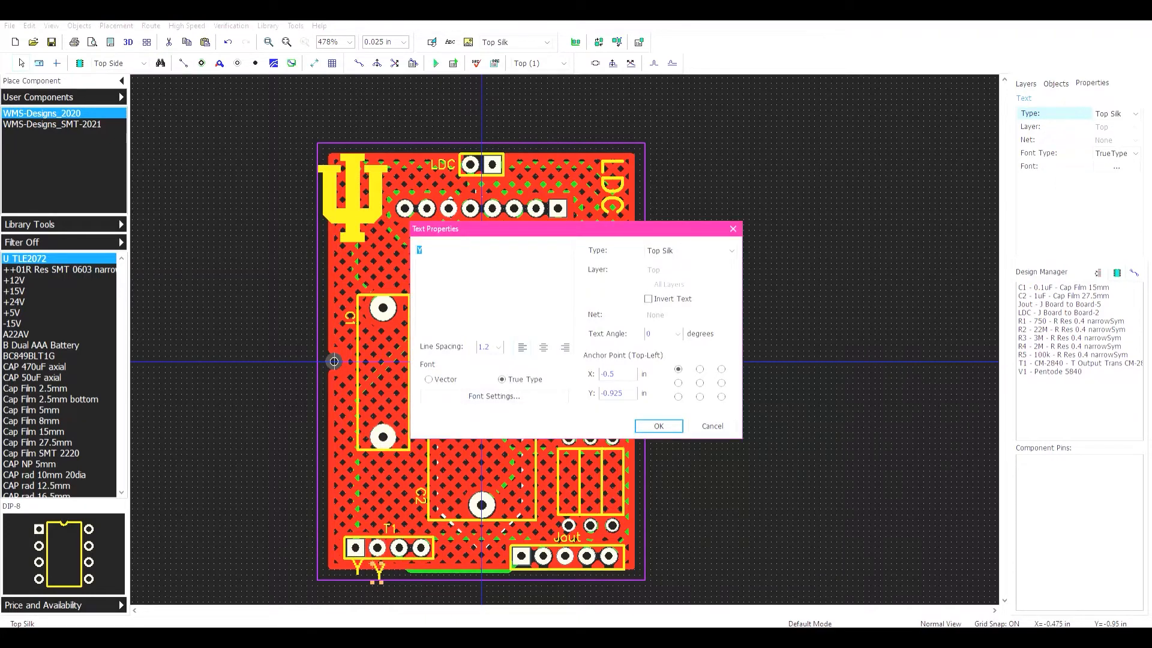
text(0)
click(658, 426)
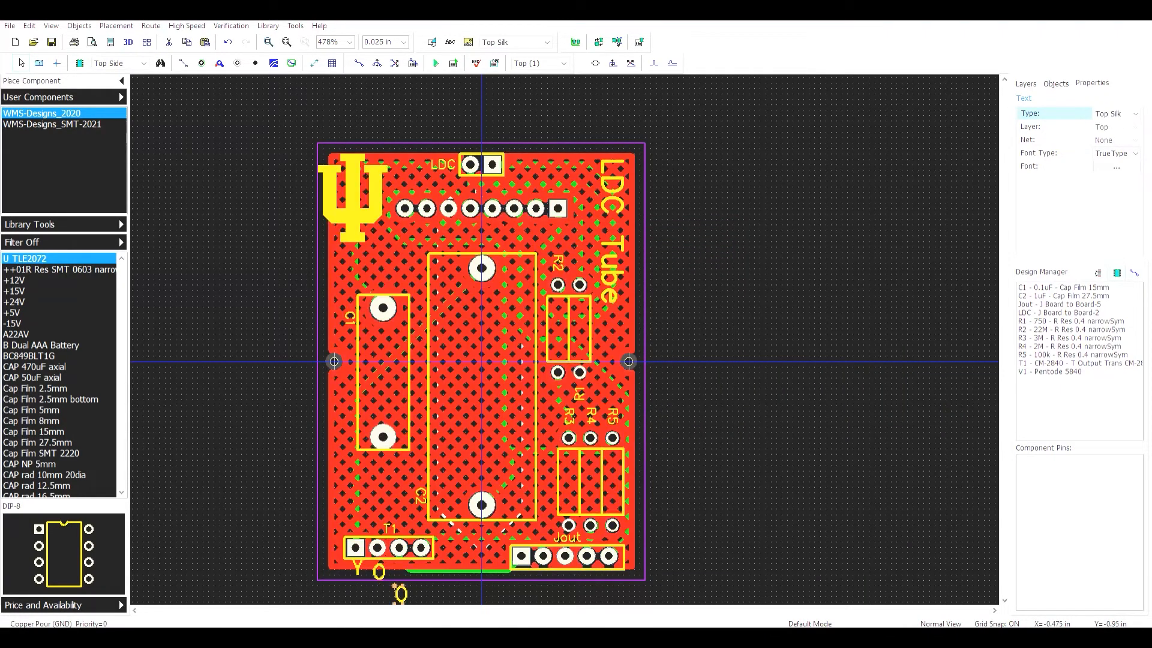
- Paste another copy of the "O" text below T1's third pin and set the grid to 0.00625 in
key(ctrl+v)
click(398, 571)
click(403, 42)
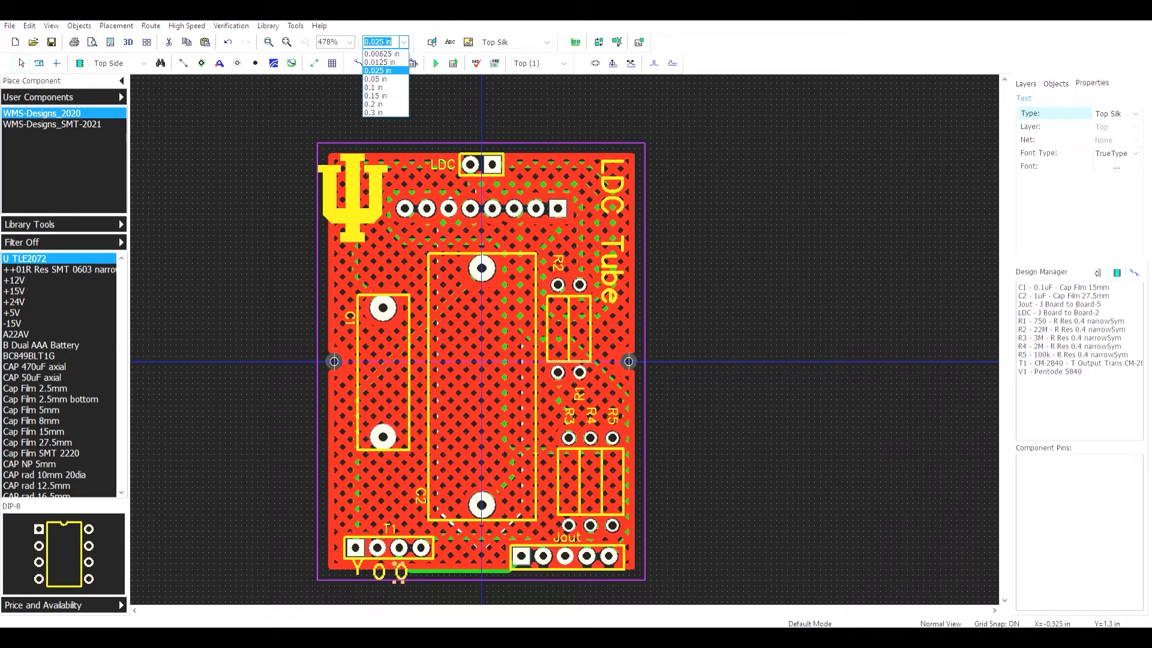
click(382, 53)
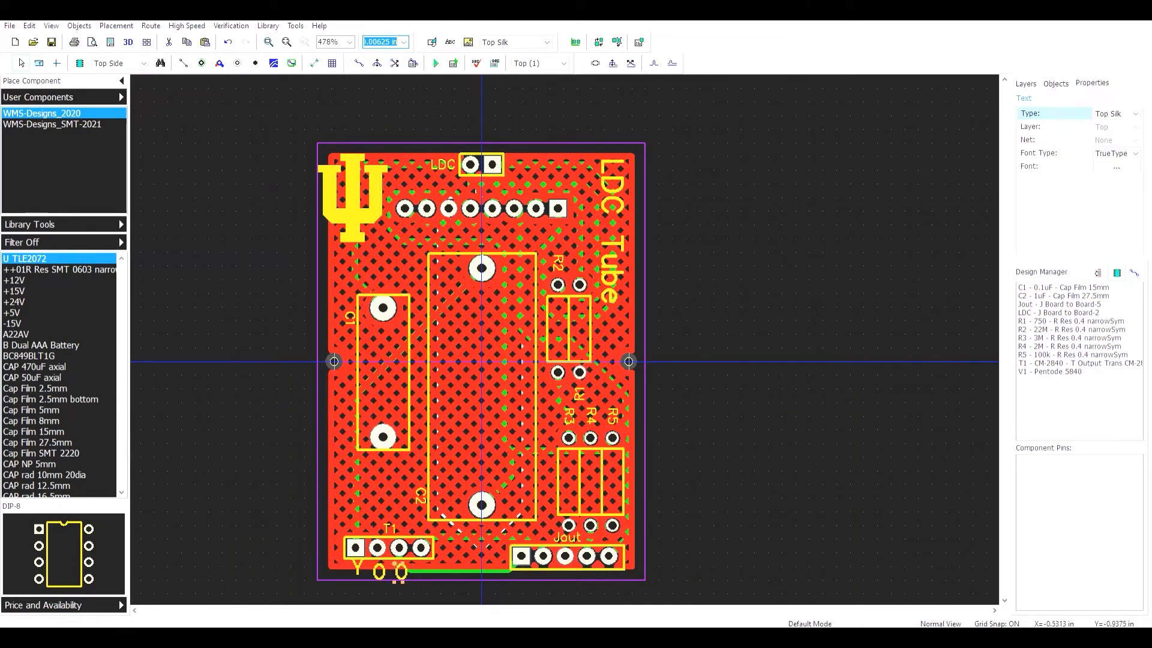
- Align the "Y" and first "O" texts in a row centred beneath T1's first and second pins
drag(355, 565, 355, 569)
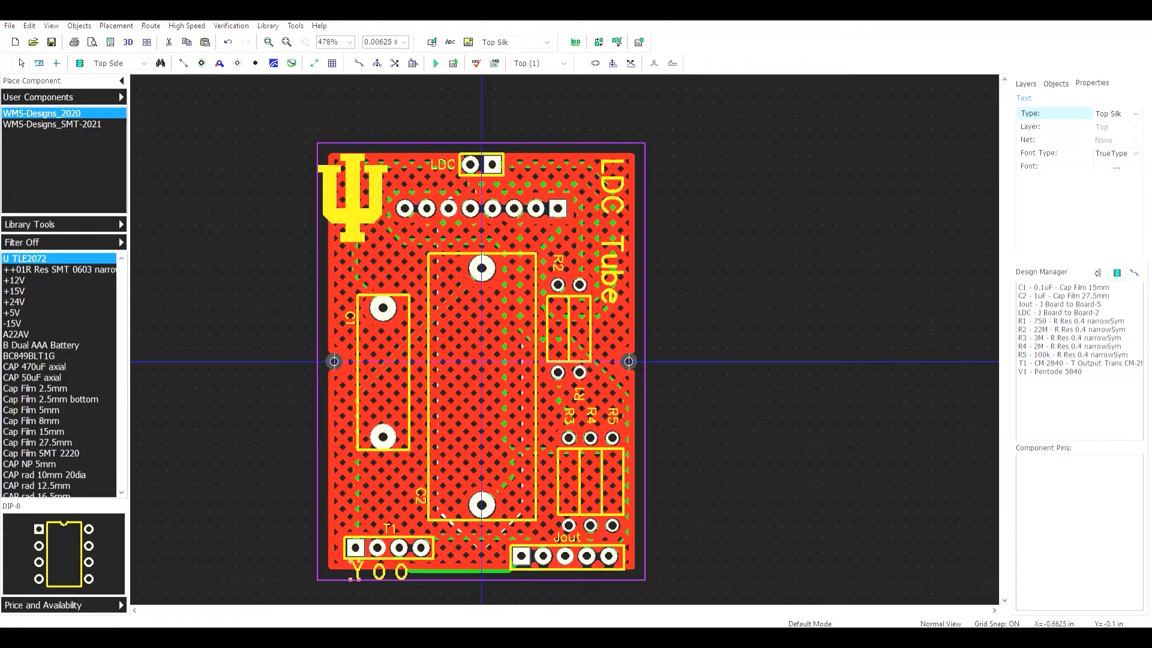
key(z)
drag(311, 488, 565, 594)
drag(166, 464, 172, 459)
mouse_move(253, 475)
mouse_down()
mouse_move(258, 452)
mouse_move(258, 463)
mouse_up()
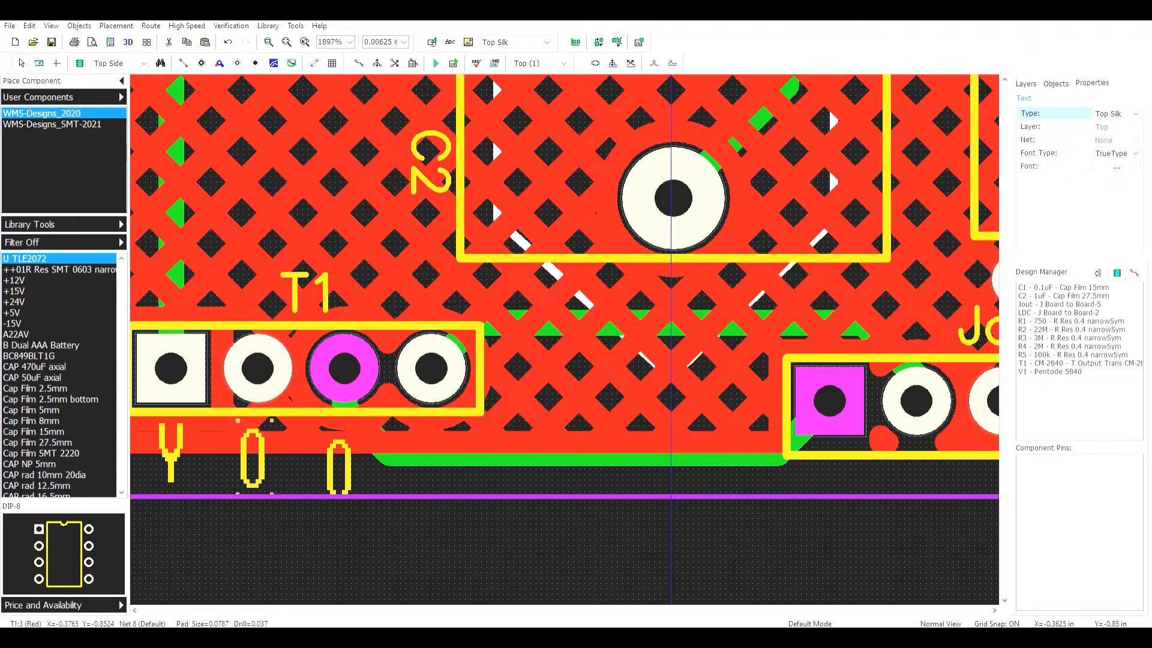
- Change the text below T1's third pin to "R" and align it with the "Y" and "O" labels
click(324, 430)
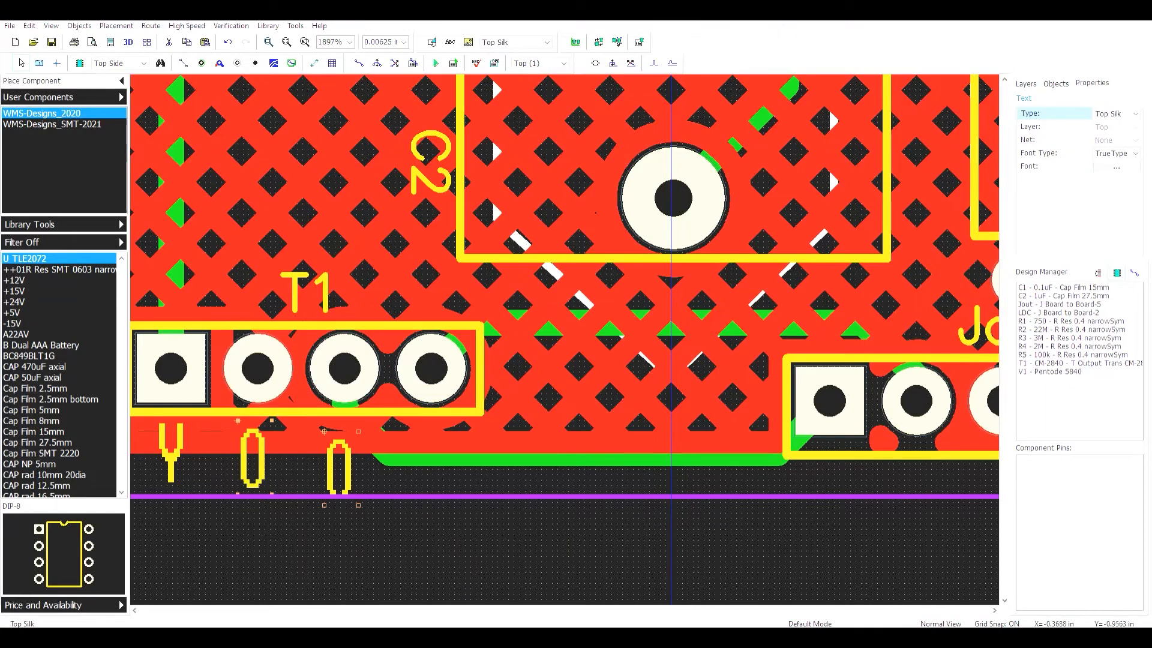
double_click(324, 431)
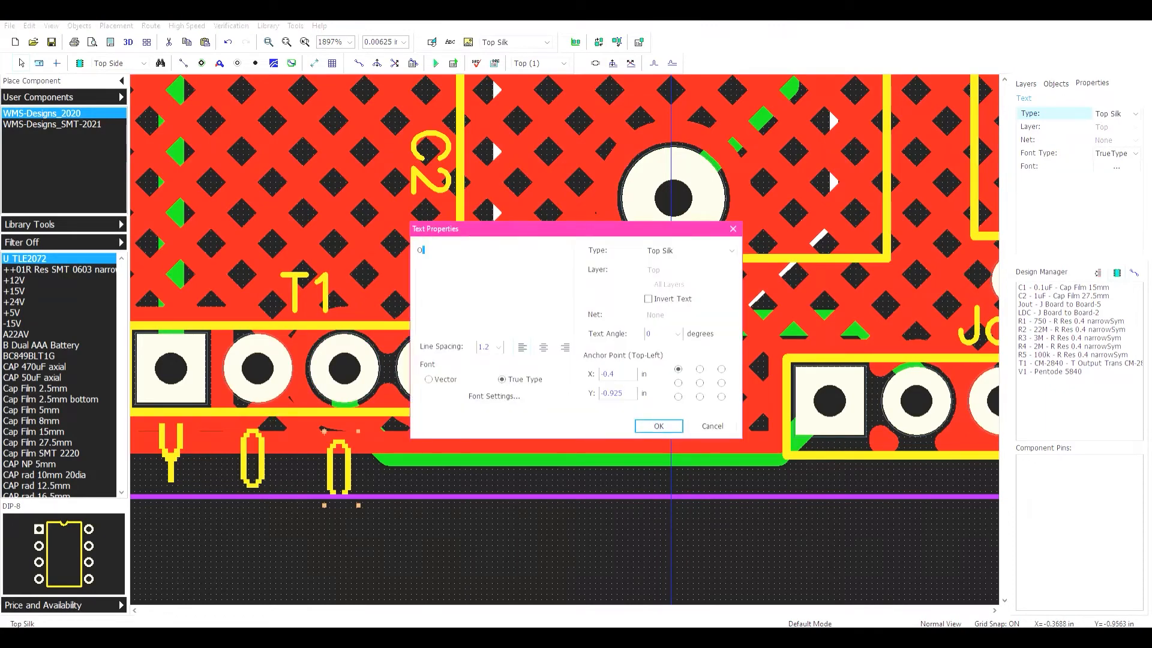
text(R)
key(Return)
drag(339, 467, 344, 450)
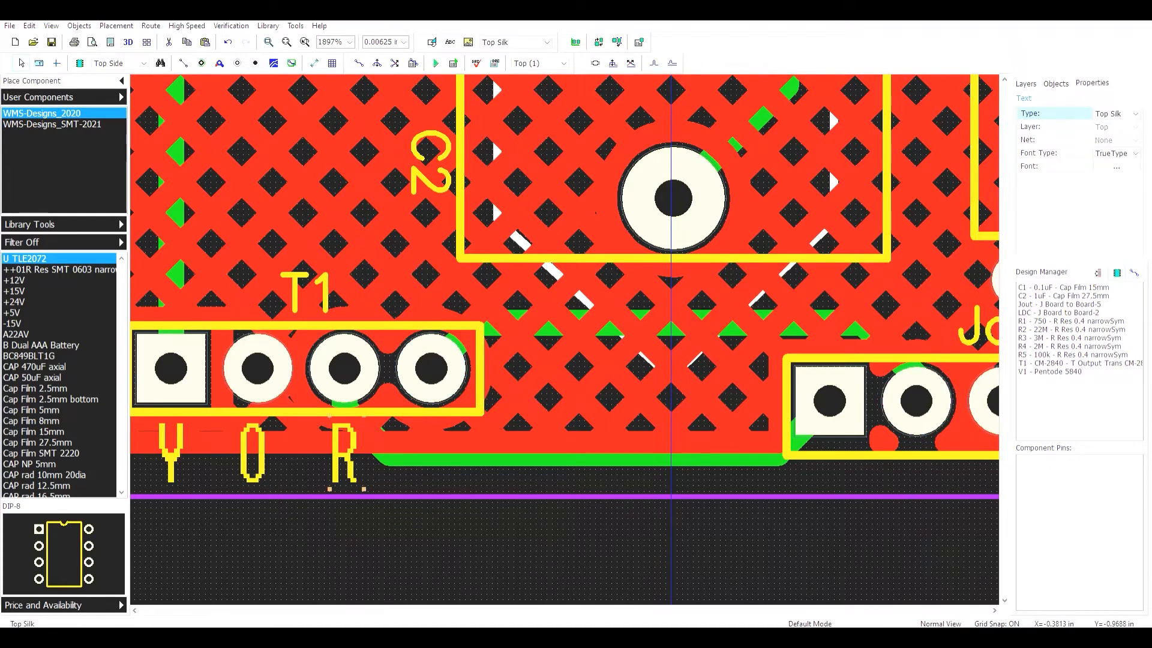
- Paste a copy of the "R" text below T1's fourth pin and change its text to "Br"
key(ctrl+v)
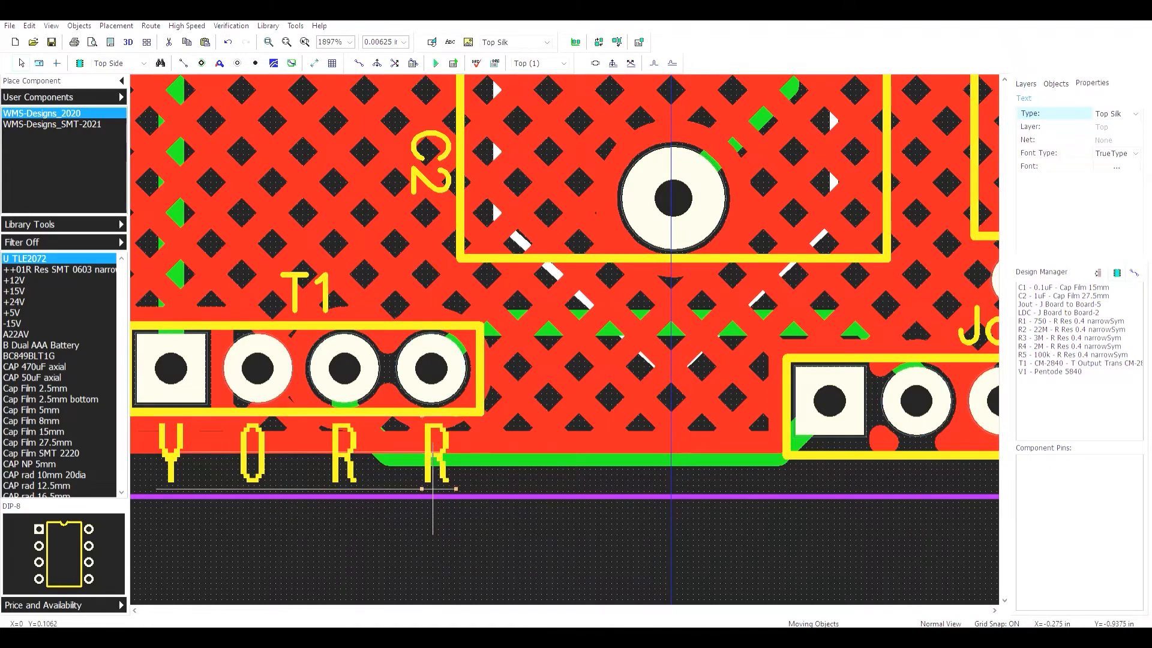
click(431, 462)
double_click(431, 462)
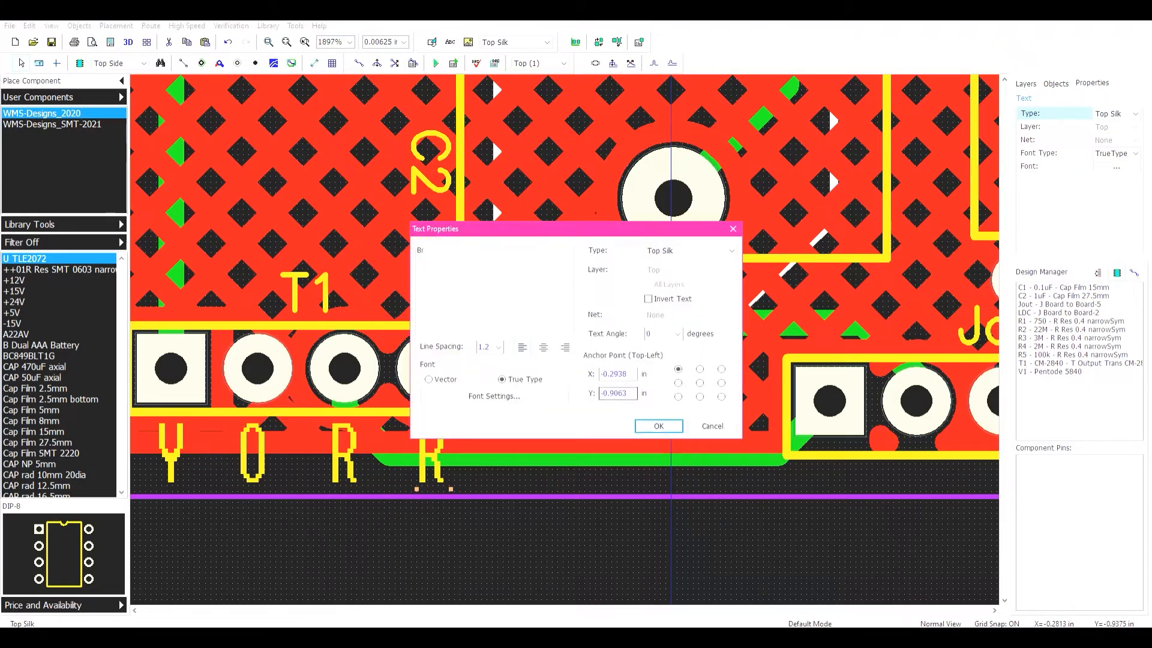
click(658, 426)
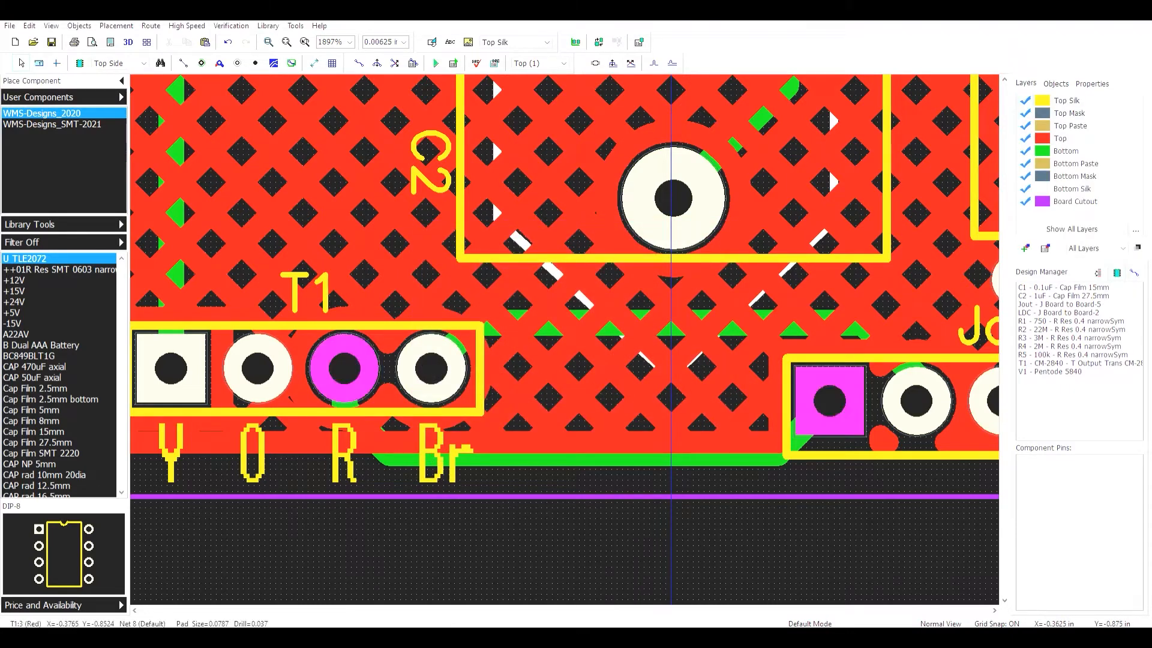
click(286, 42)
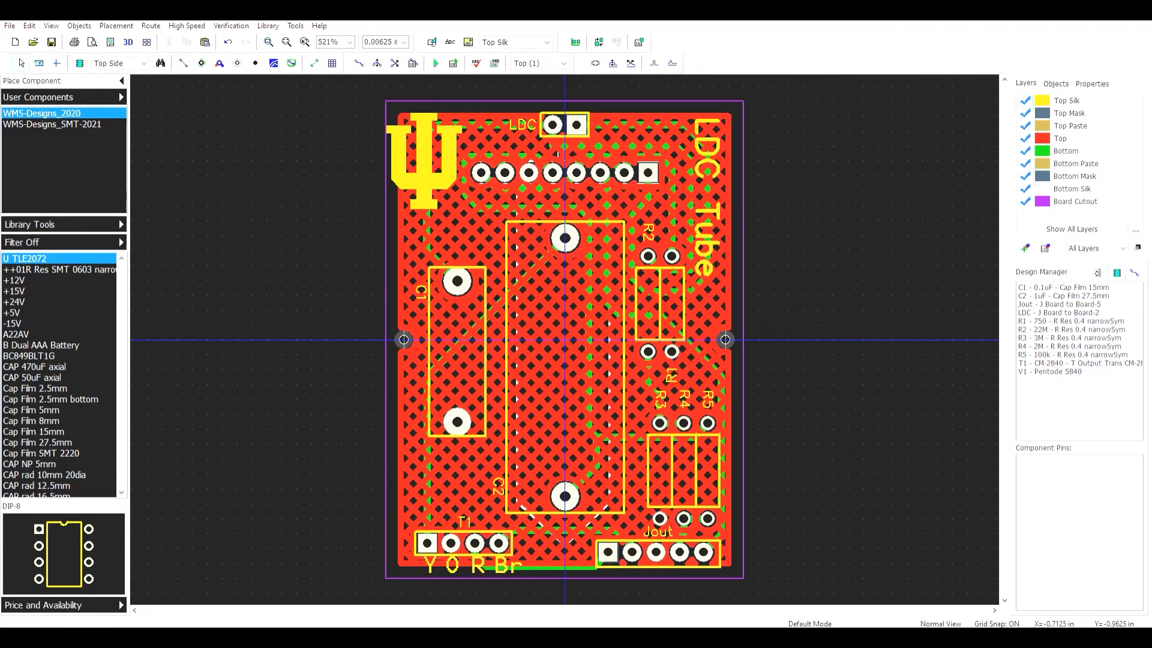
click(425, 576)
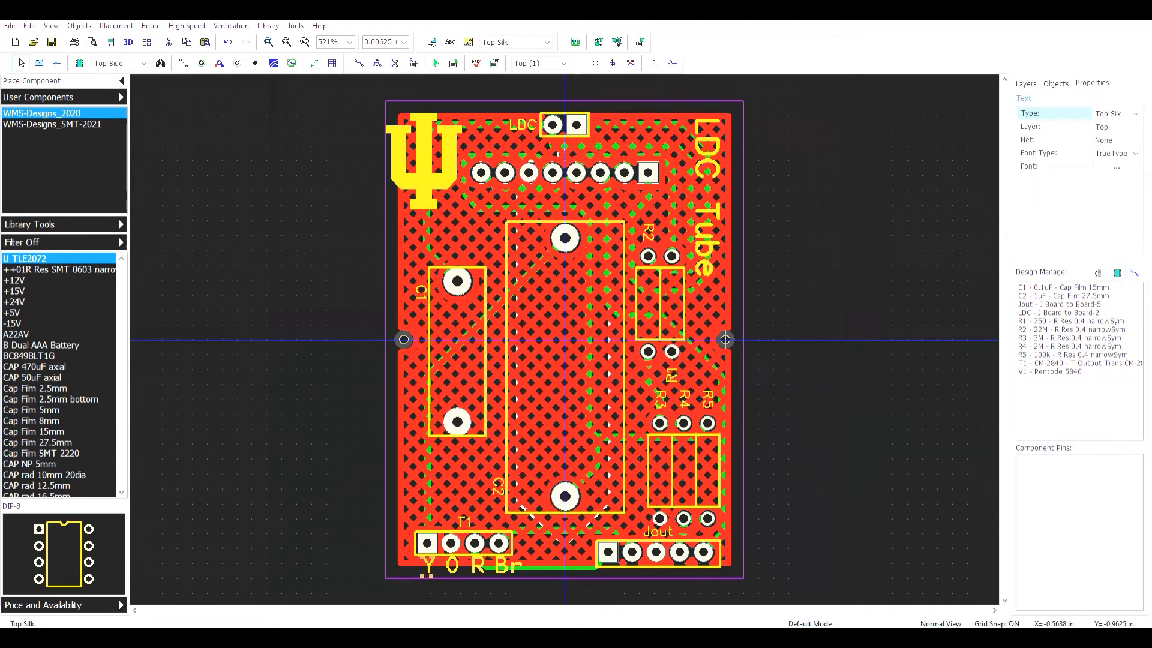
click(429, 600)
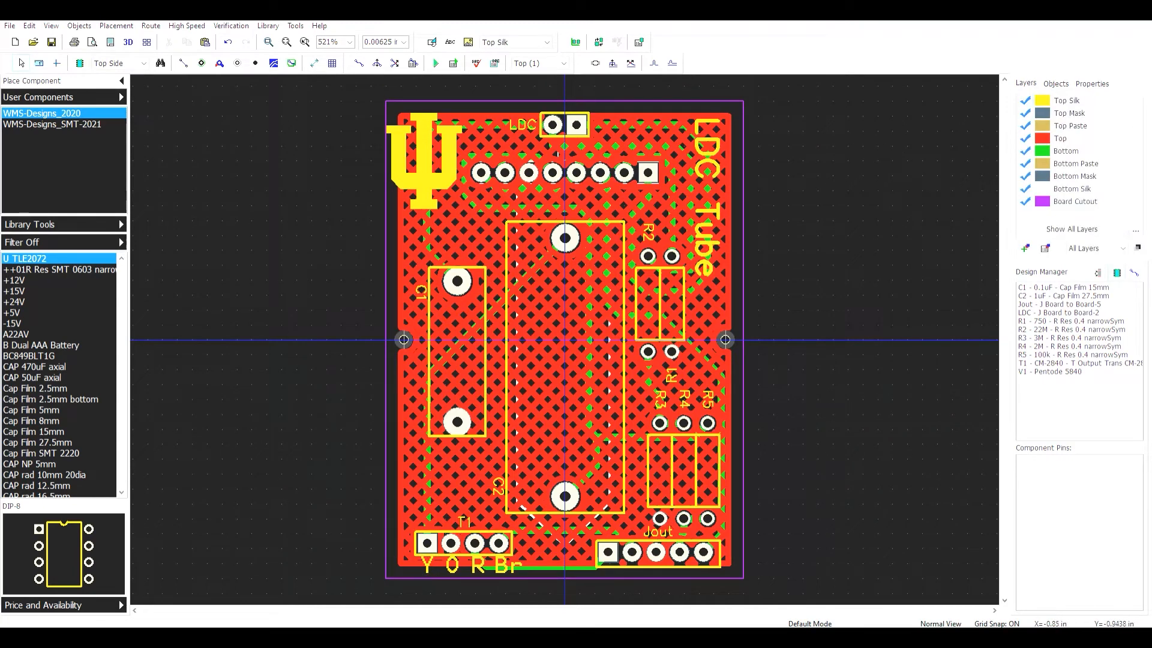
drag(385, 557, 546, 593)
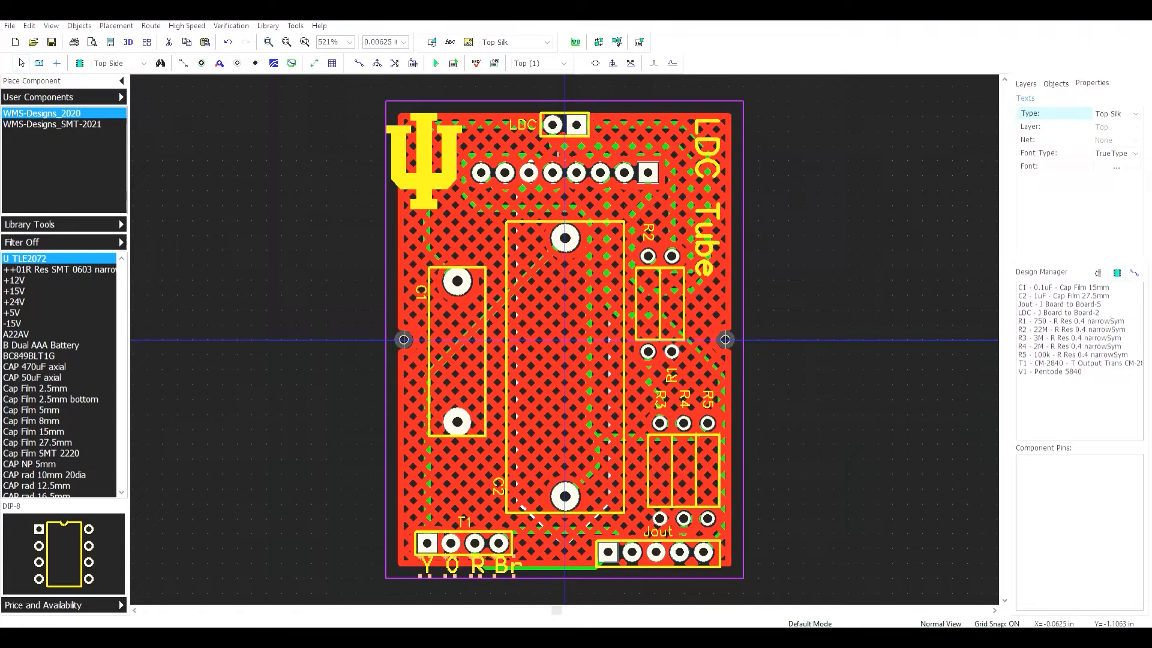
key(Escape)
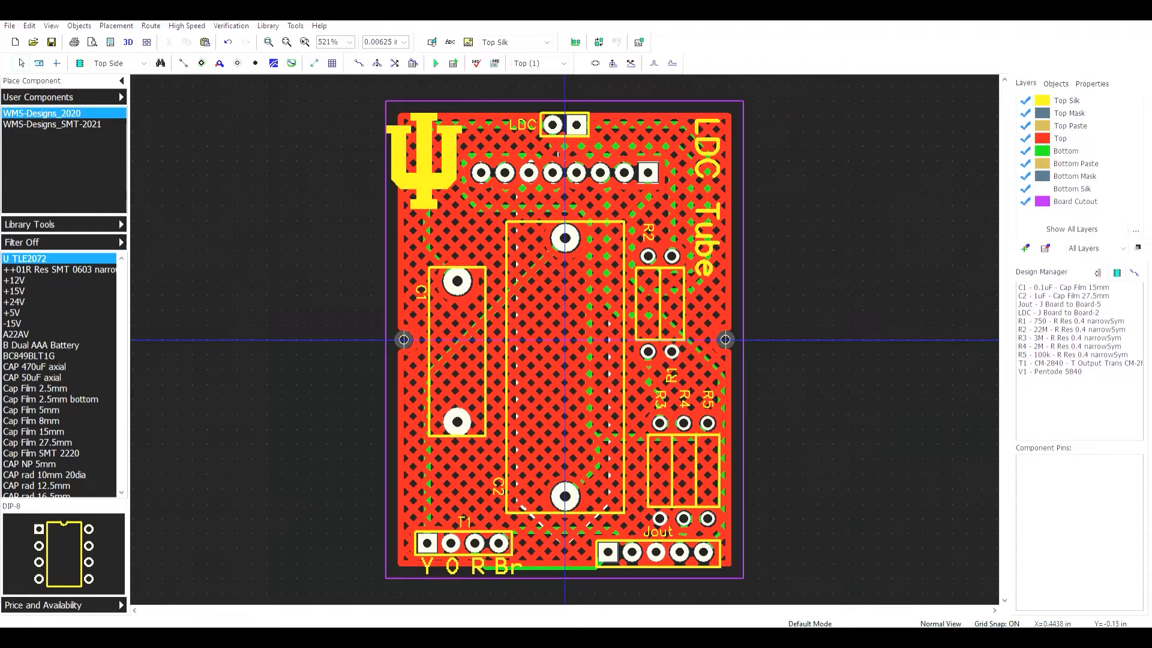
- Move R1's reference label above the resistor's upper pad, beside the R2 label
drag(672, 376, 667, 232)
key(Escape)
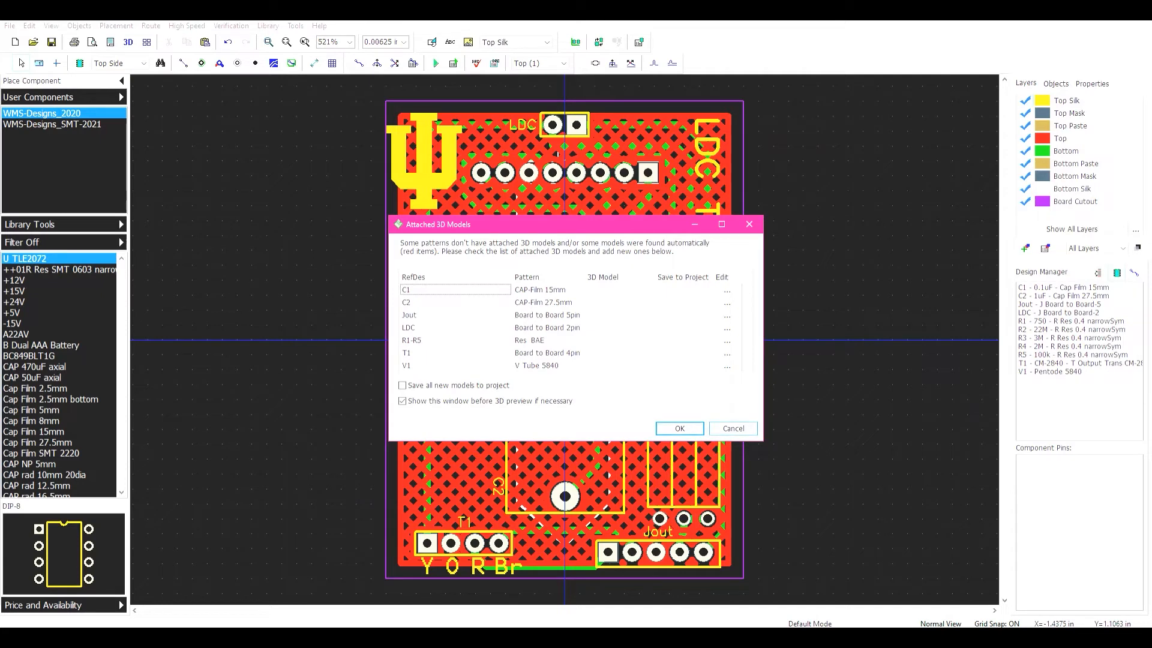
- Preview the board in 3D without attaching component models, inspect the silkscreen markings, and close the preview
key(Return)
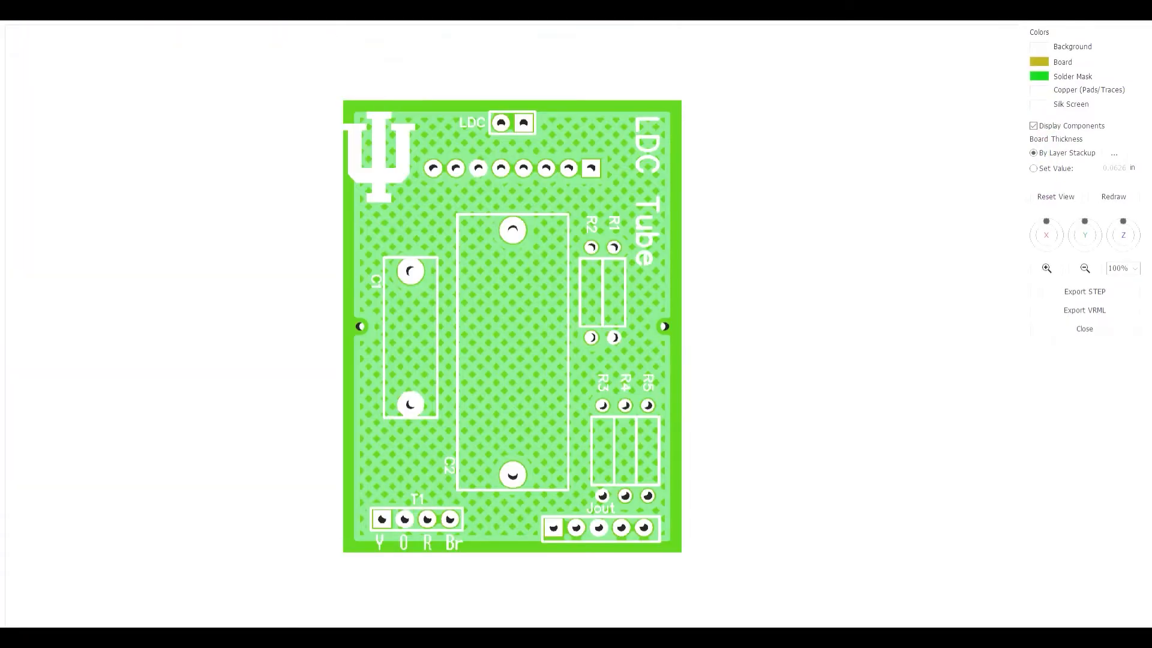
mouse_move(428, 315)
mouse_down()
mouse_move(216, 315)
mouse_move(430, 312)
mouse_up()
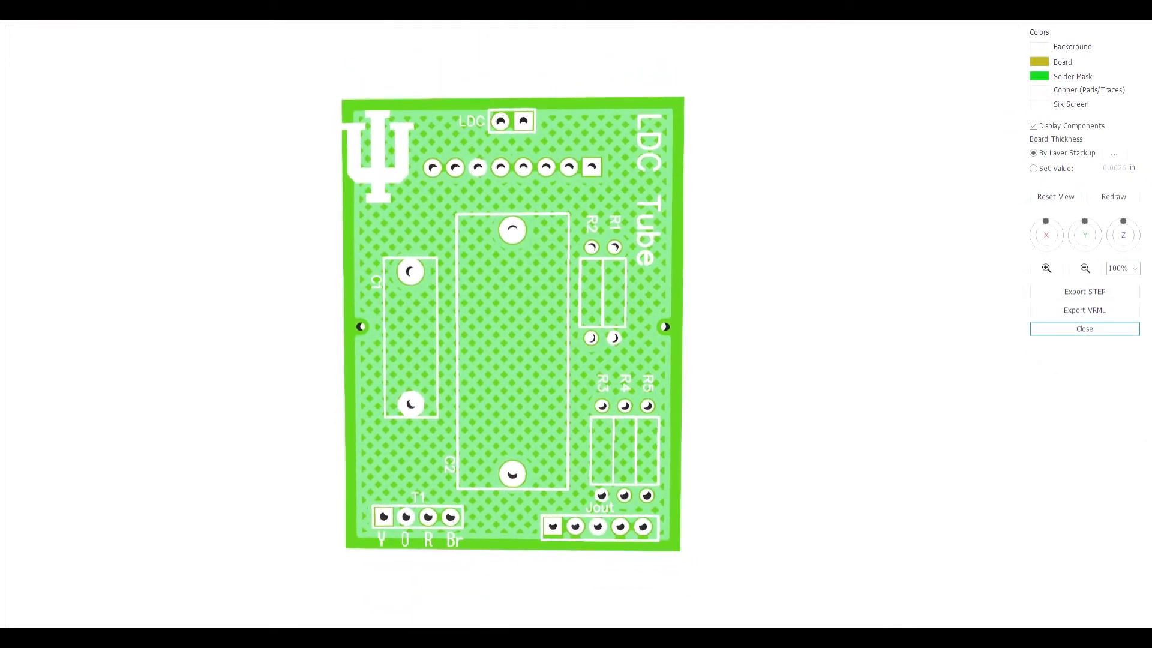
click(1085, 328)
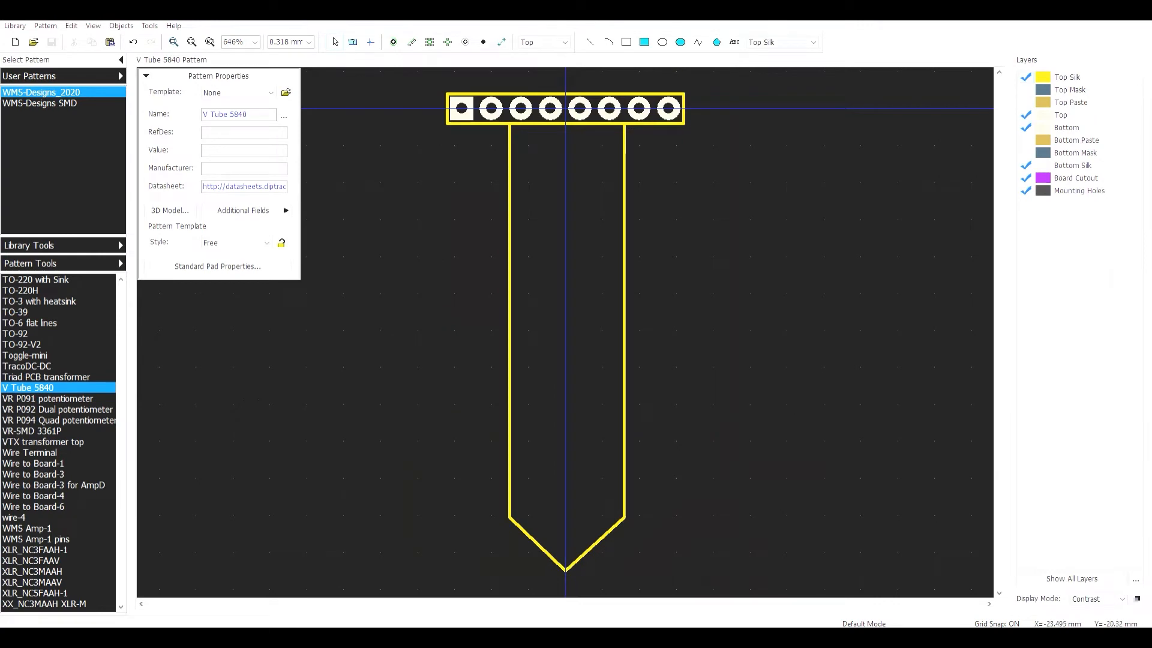
- Switch to the Pattern Editor and look through the WMS-Designs_2020 patterns for the resistor pattern
scroll(63, 444, up, 20)
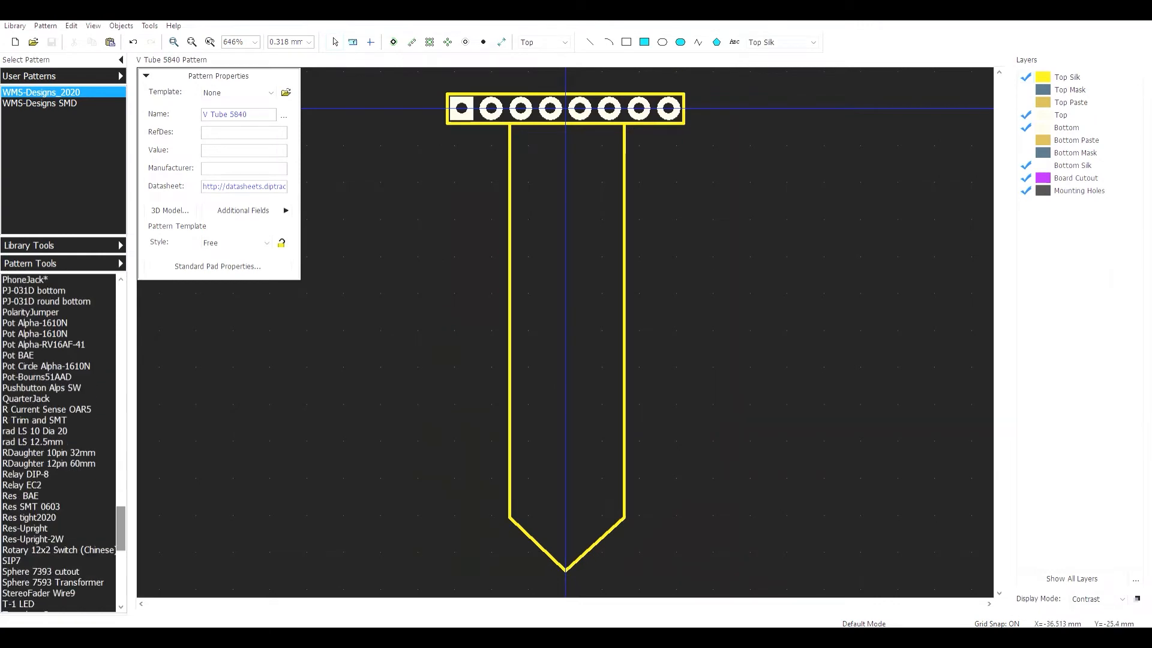
scroll(63, 444, up, 8)
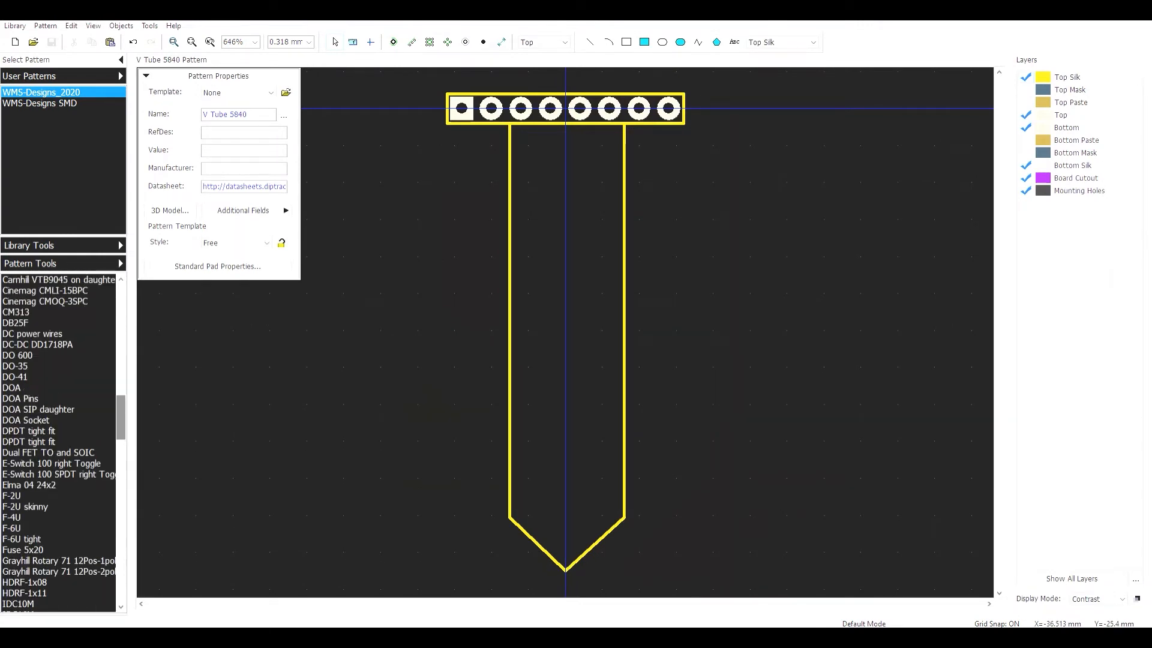
scroll(63, 444, down, 8)
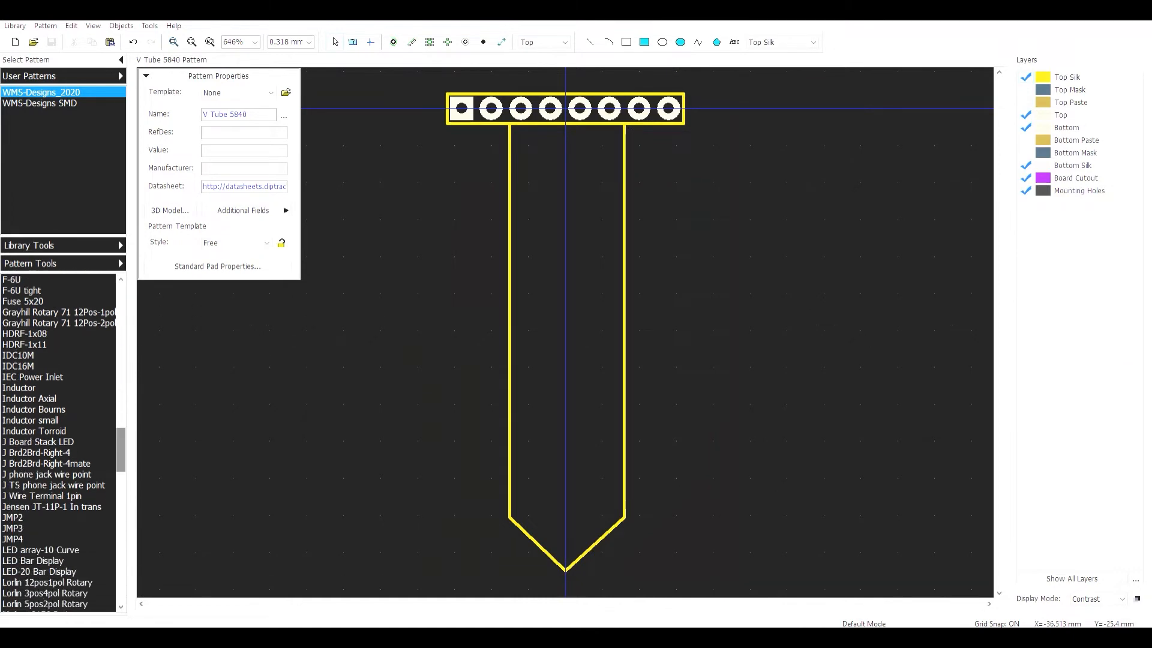
scroll(63, 444, down, 8)
scroll(63, 444, up, 20)
scroll(59, 444, up, 3)
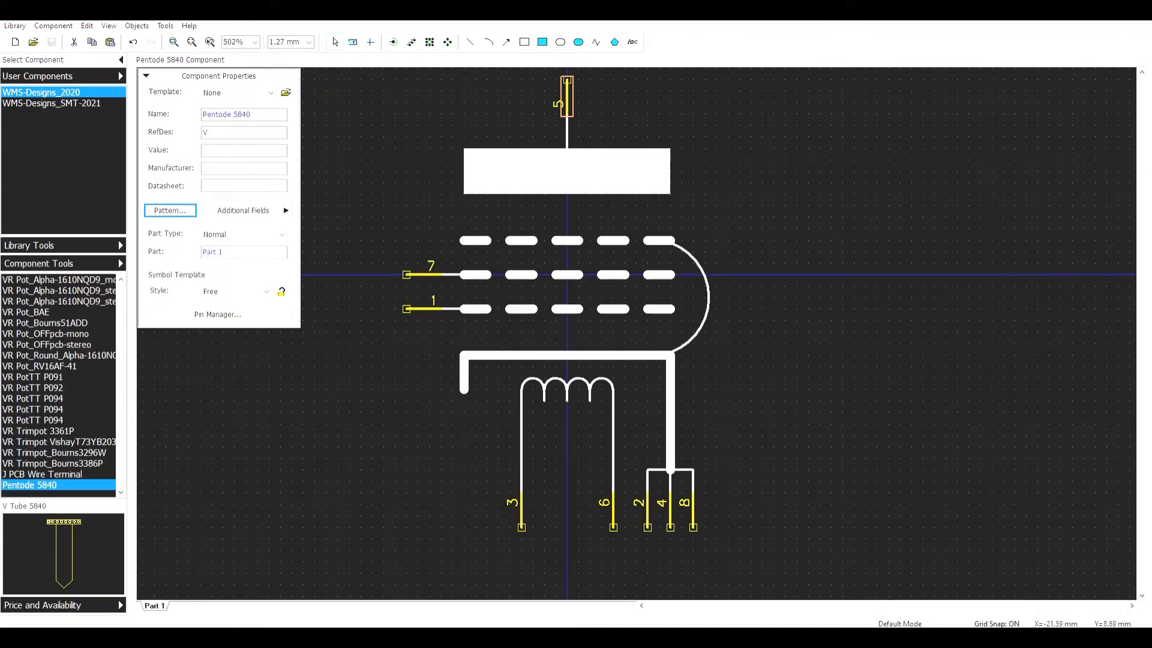
- Switch to the Component Editor and select the R Res 0.4 narrowSym component in the WMS-Designs_2020 library
scroll(58, 387, up, 15)
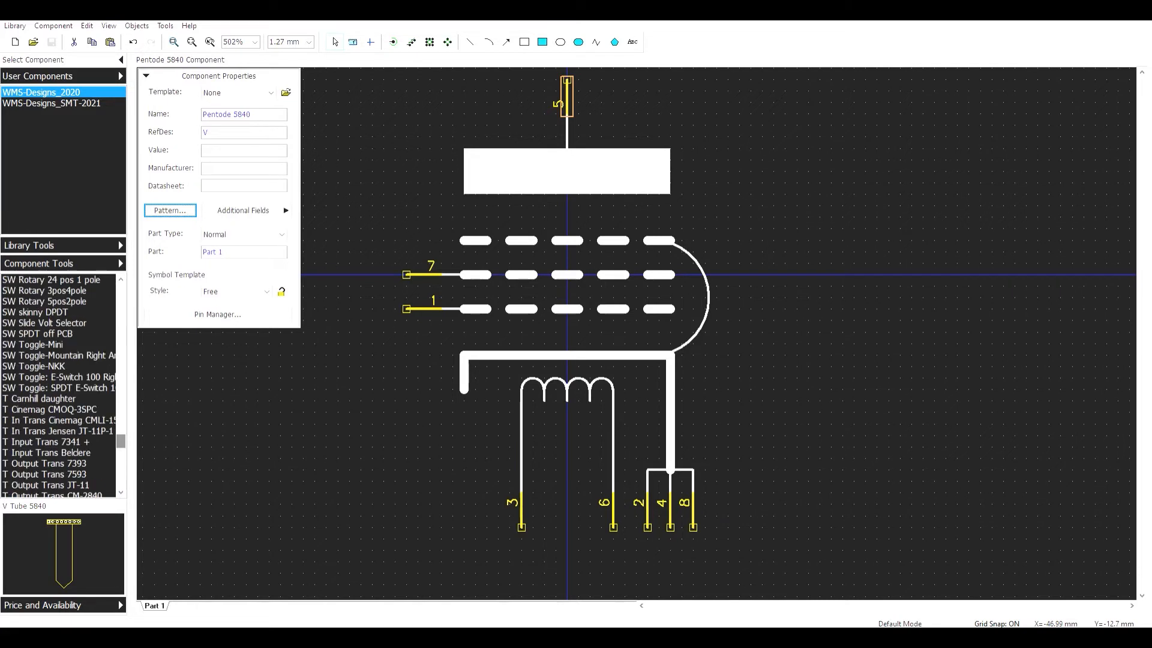
scroll(59, 387, up, 5)
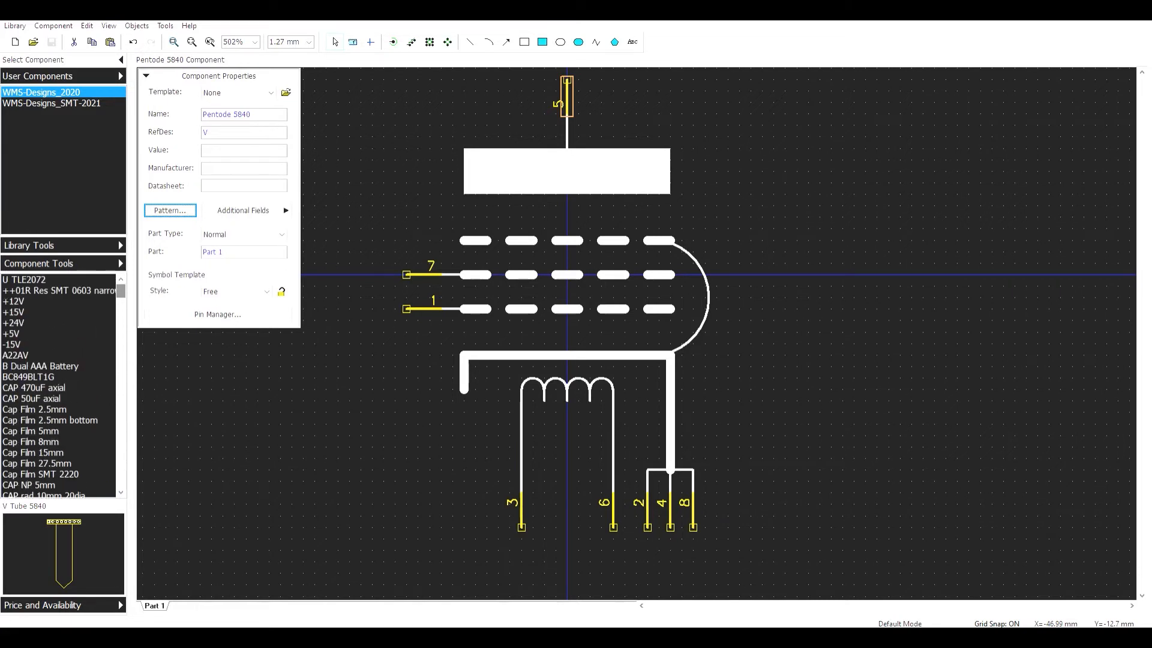
scroll(58, 387, down, 10)
scroll(58, 387, down, 10)
scroll(59, 387, down, 10)
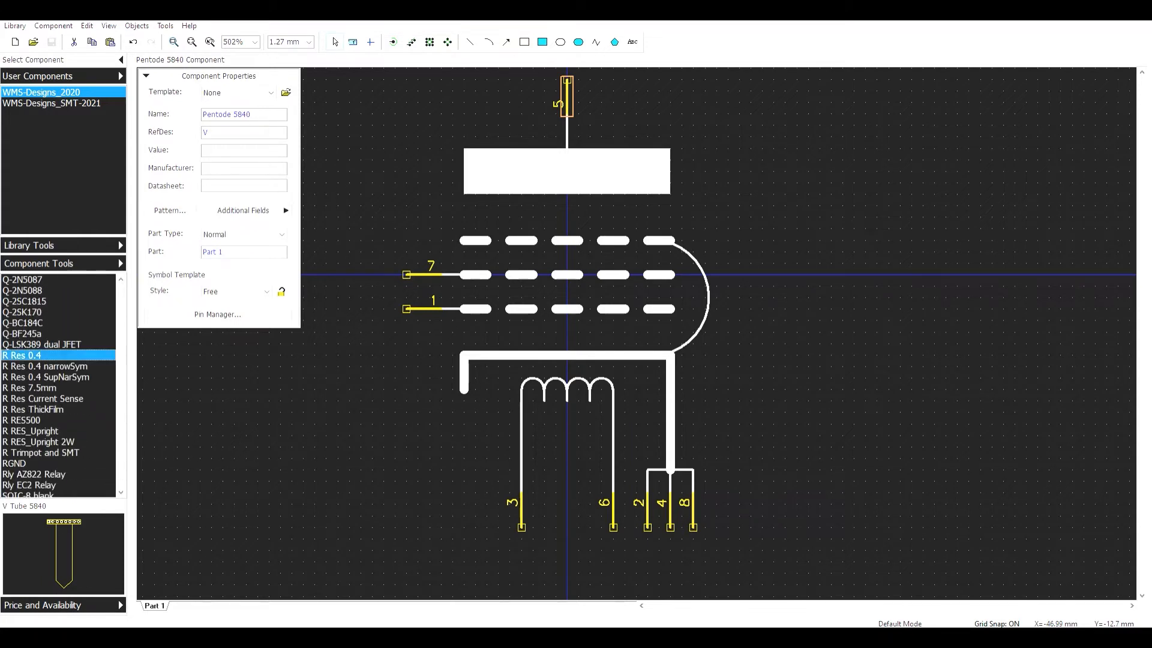
click(27, 355)
click(33, 366)
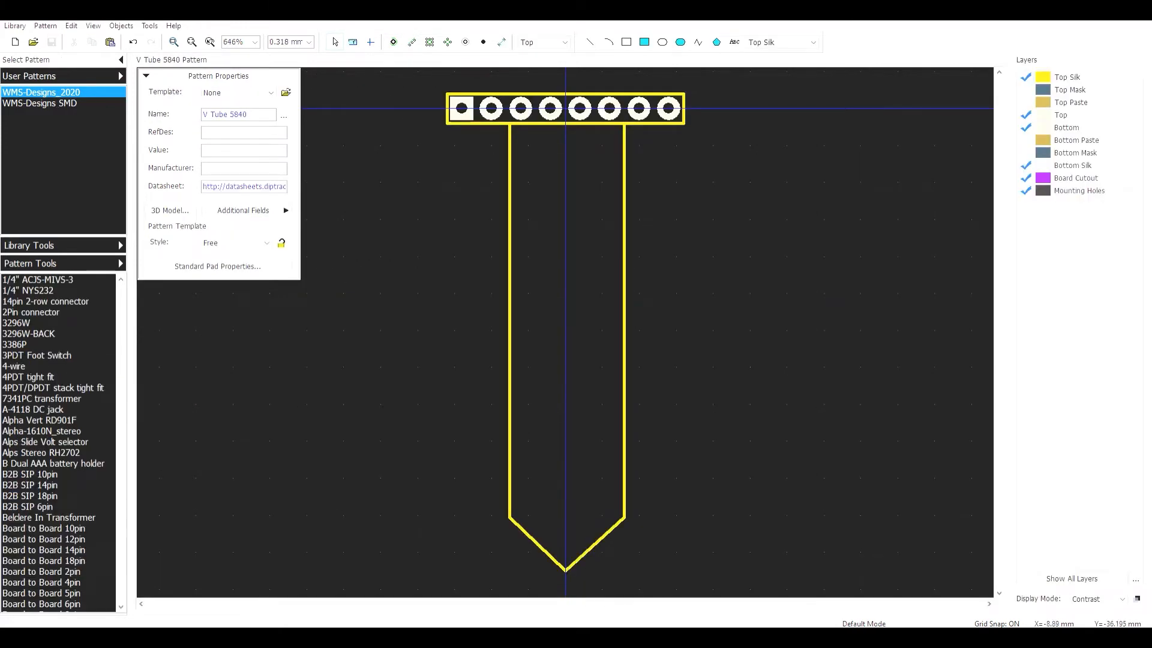
- Switch back to the Pattern Editor, select the Res BAE pattern in WMS-Designs_2020 and open its 3D model settings
scroll(60, 444, down, 15)
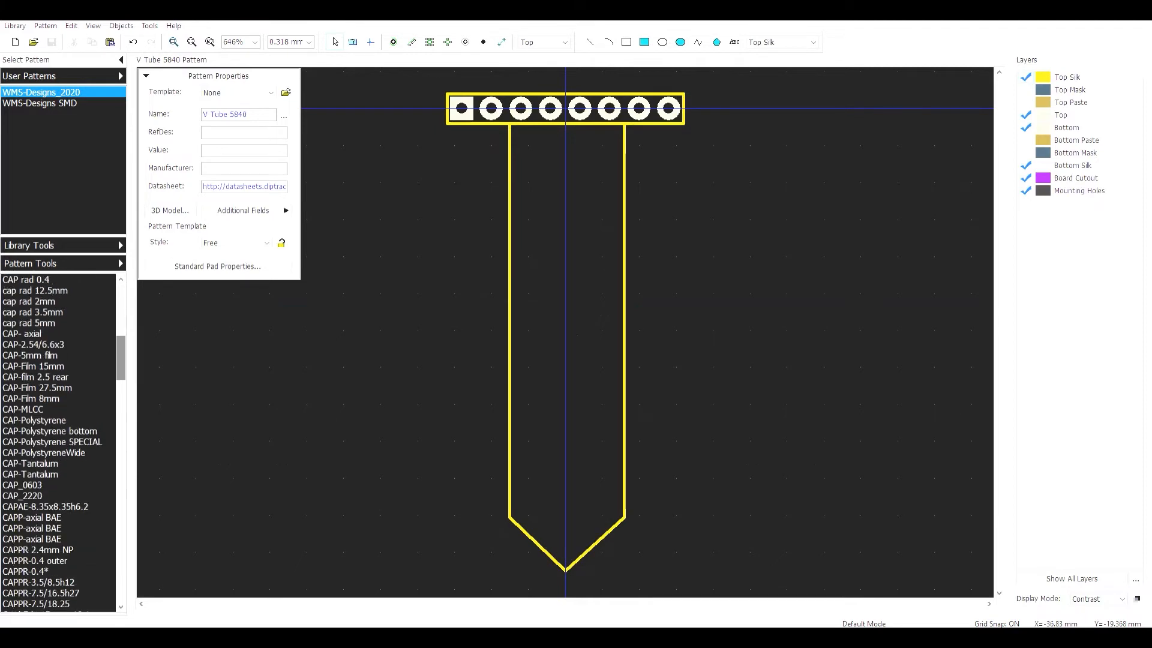
scroll(60, 444, down, 20)
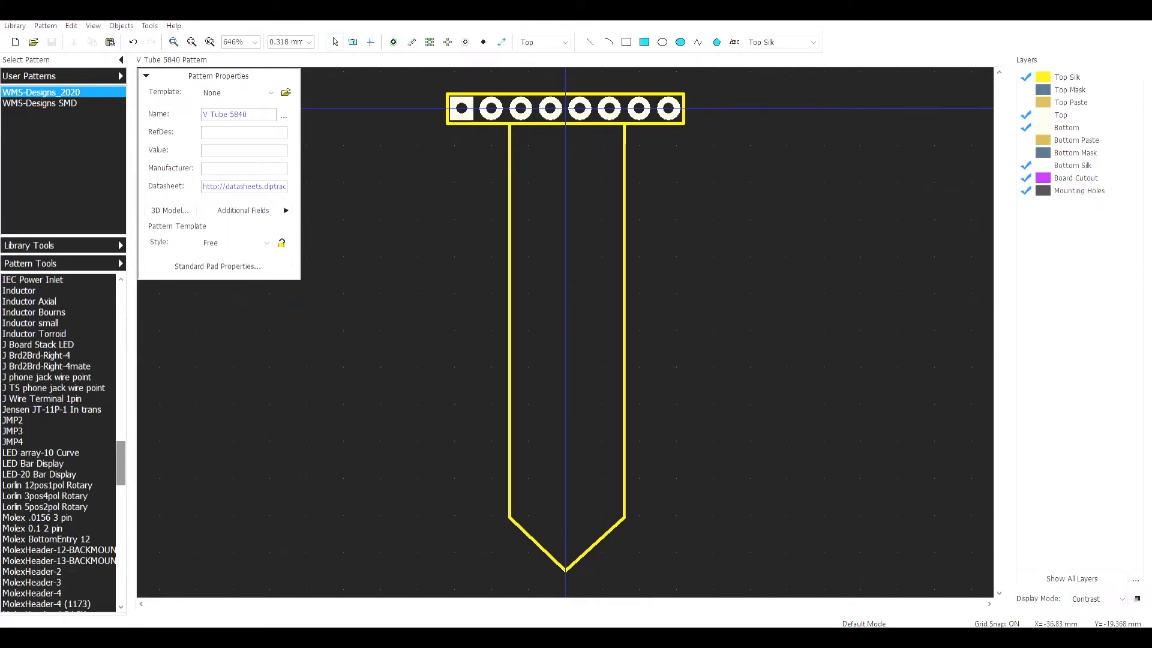
scroll(60, 444, down, 4)
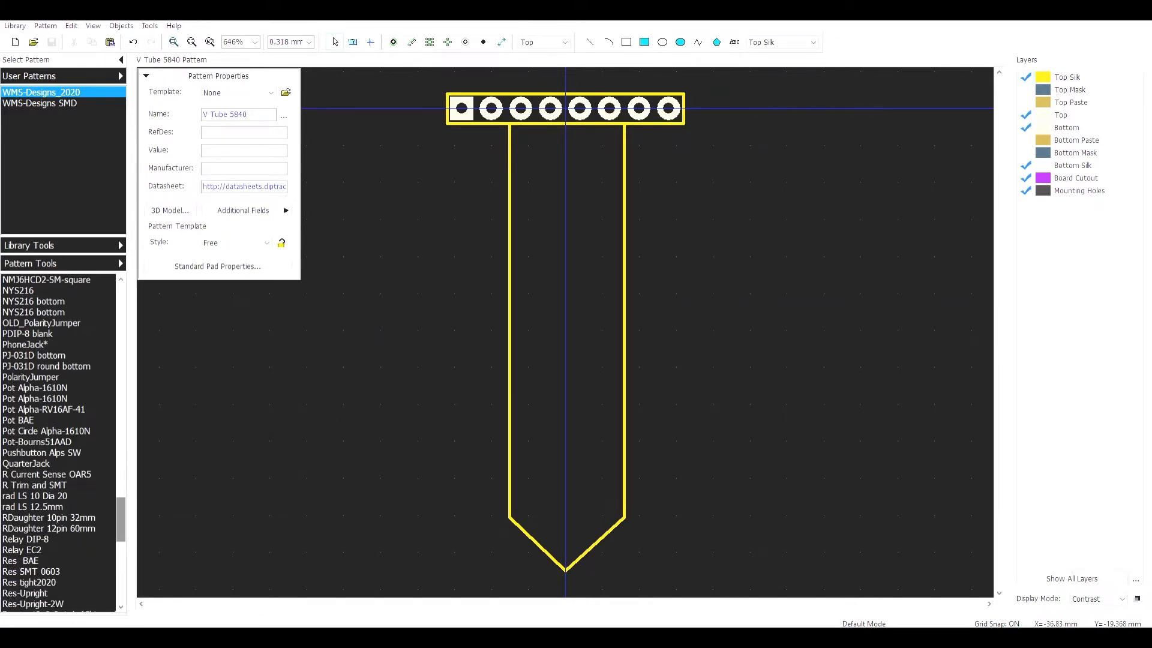
scroll(60, 444, down, 4)
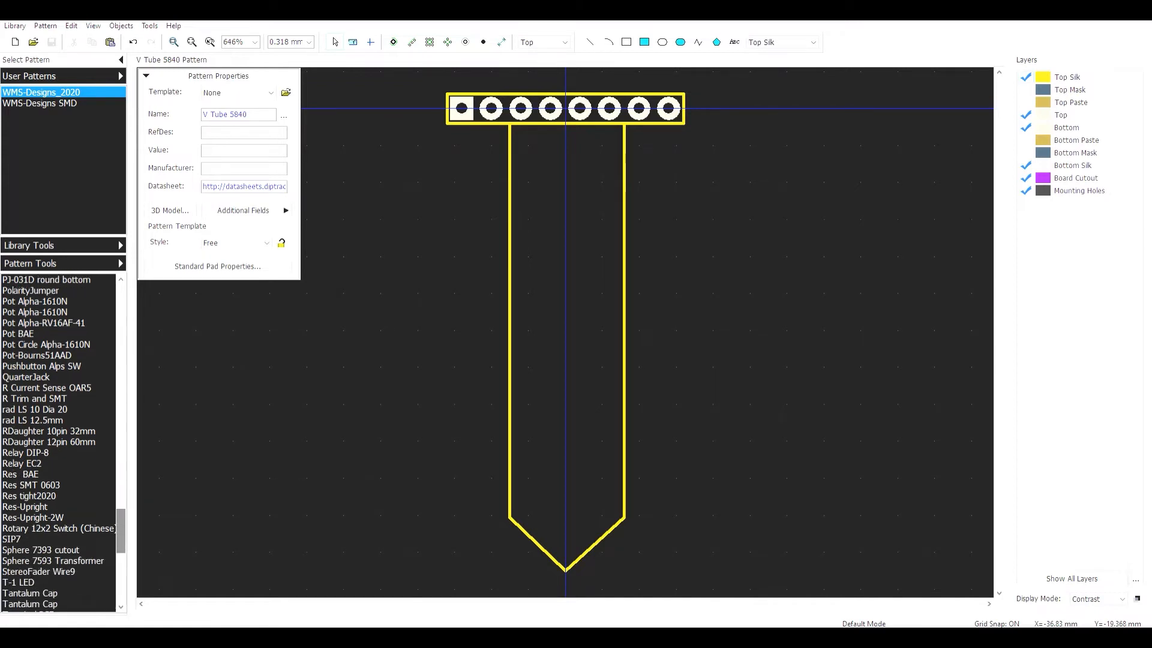
click(58, 420)
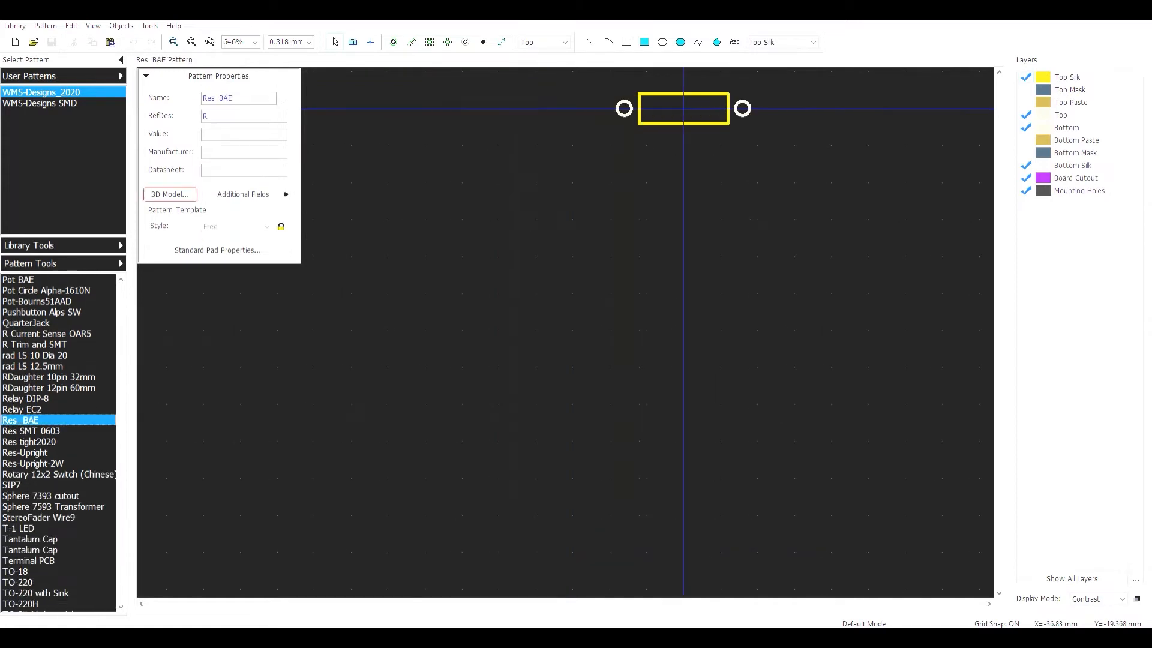
click(171, 193)
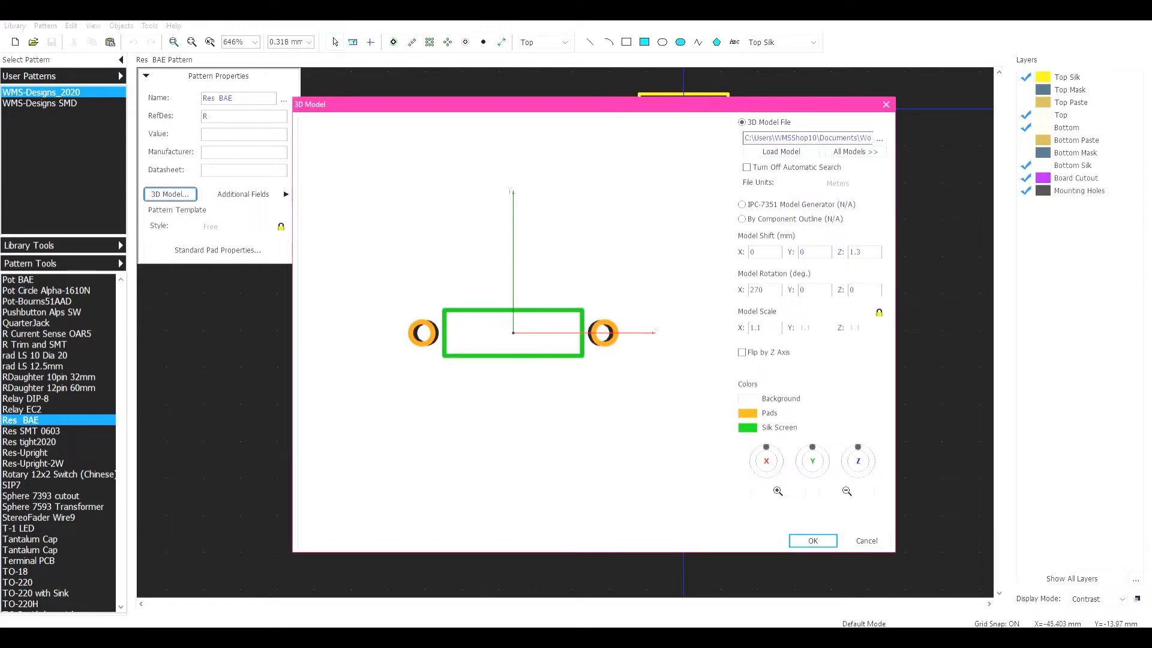
- Replace the Res BAE 3D model file with Actual resistor.stp from the 3D Models folder in WMS Designs
drag(794, 137, 855, 137)
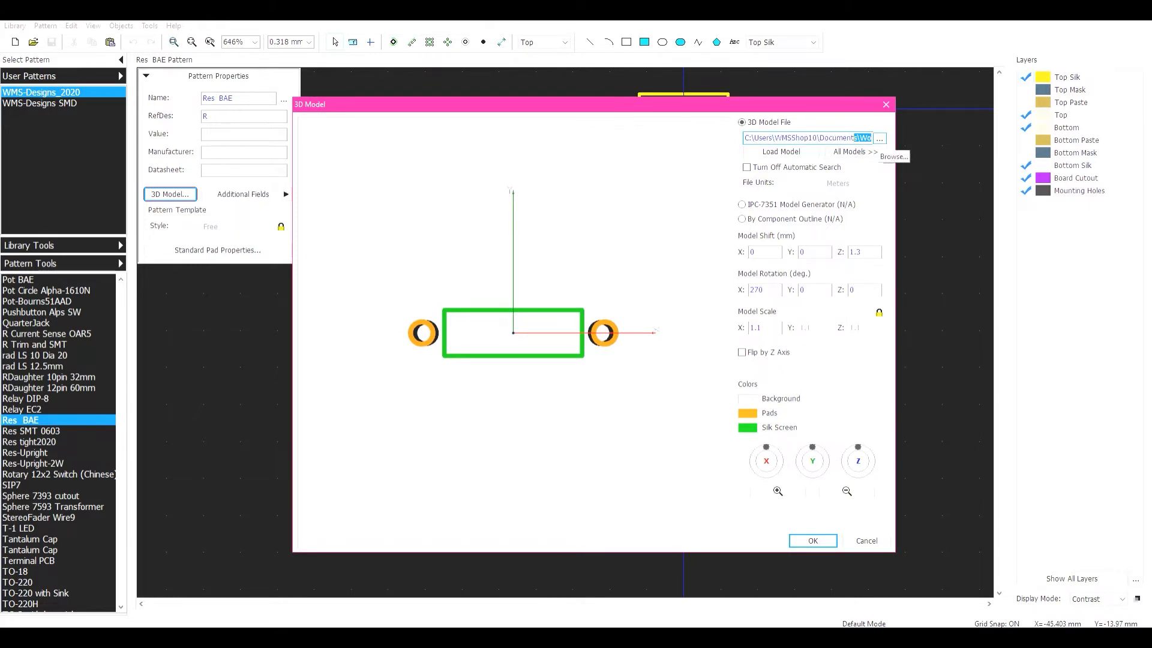
drag(800, 137, 876, 137)
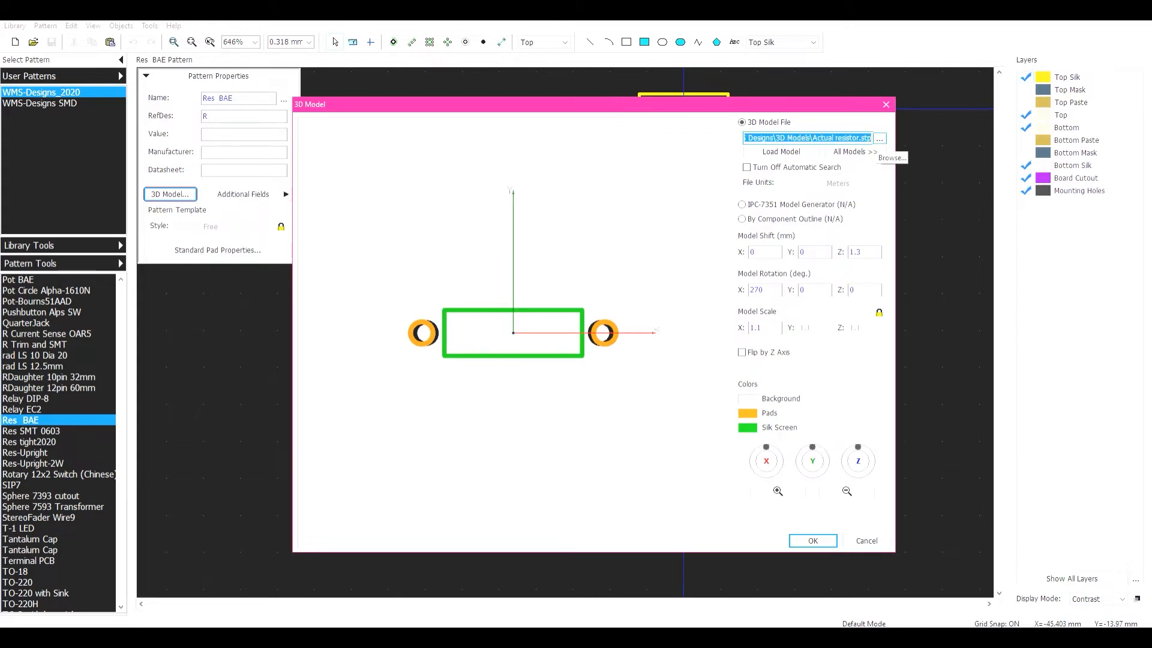
click(880, 138)
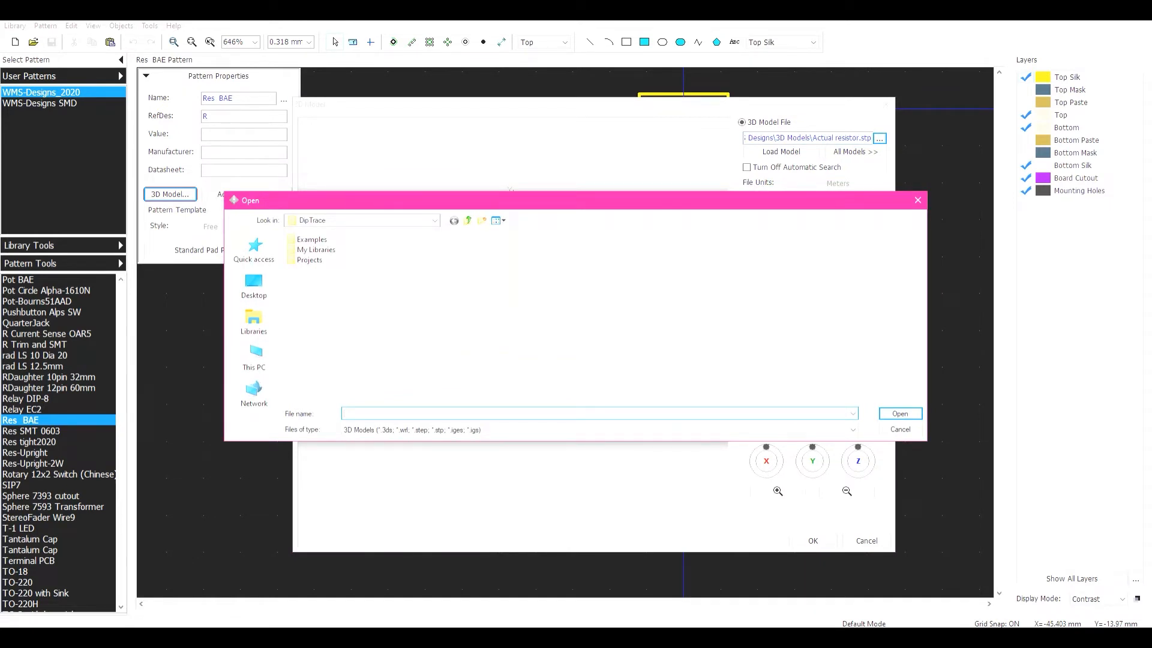
click(254, 249)
double_click(318, 311)
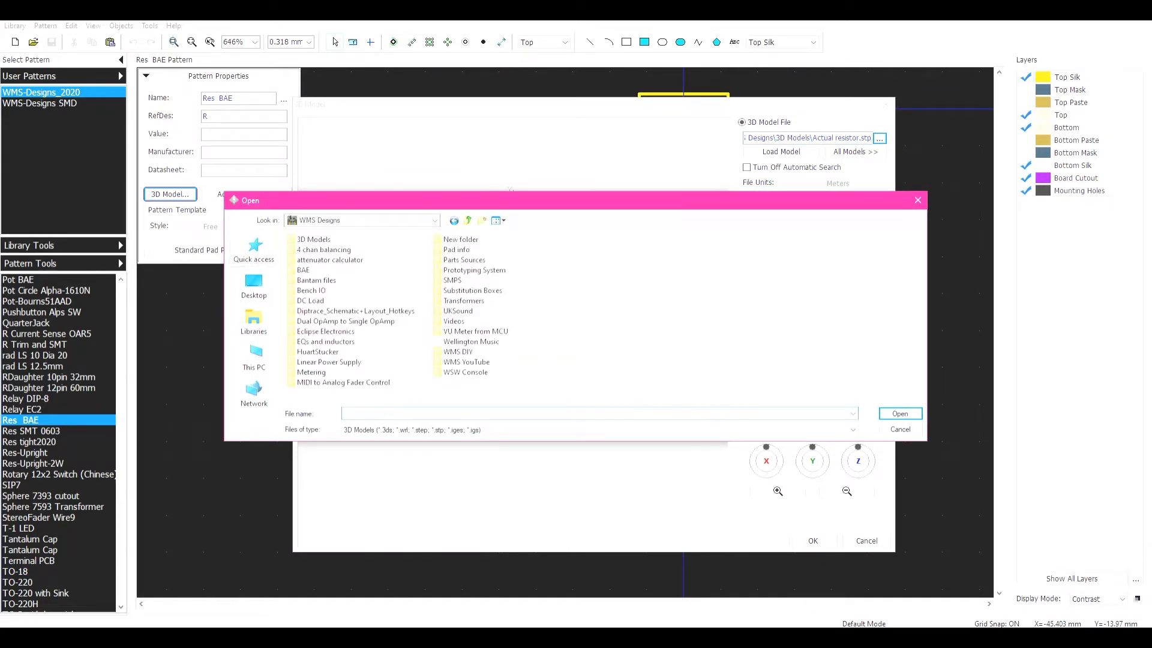
double_click(313, 239)
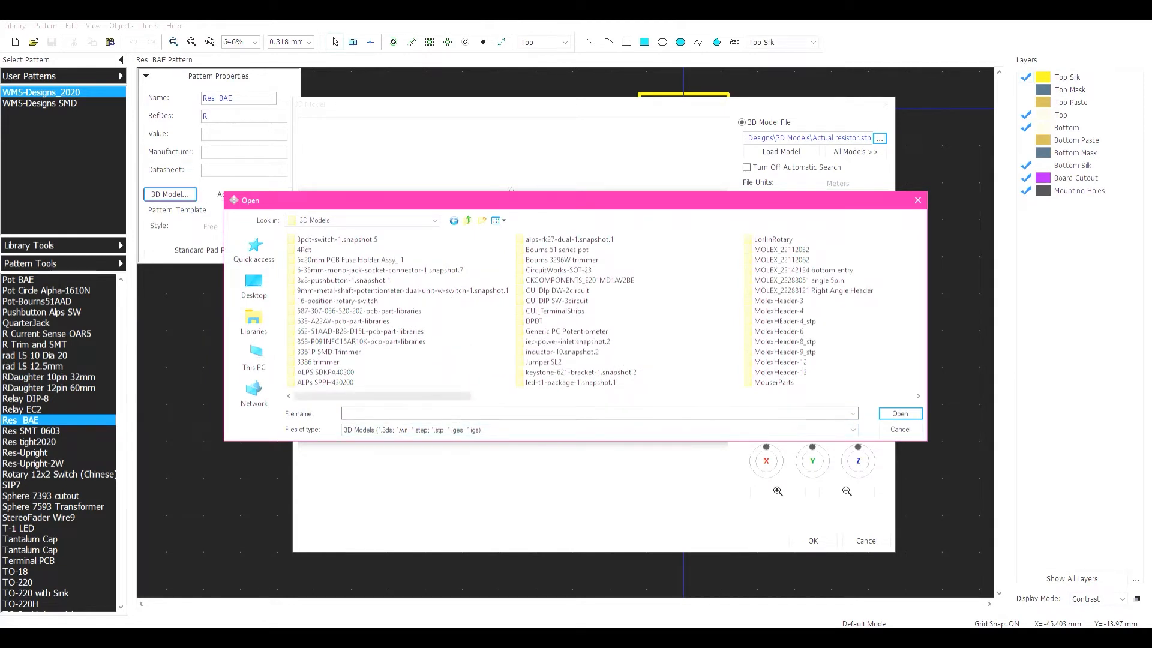
drag(382, 396, 736, 396)
click(553, 341)
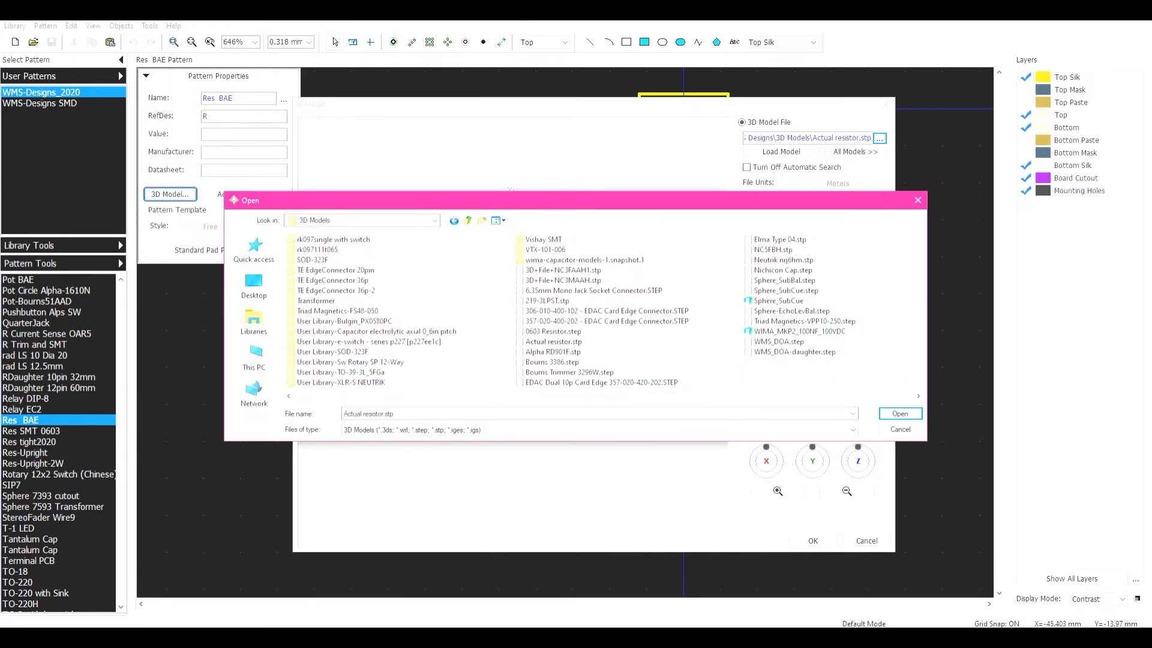
click(900, 414)
- Set the resistor model's X scale to 1.1, accept the 3D model settings and save the pattern library
mouse_move(513, 333)
mouse_down()
mouse_move(504, 264)
mouse_move(510, 333)
mouse_up()
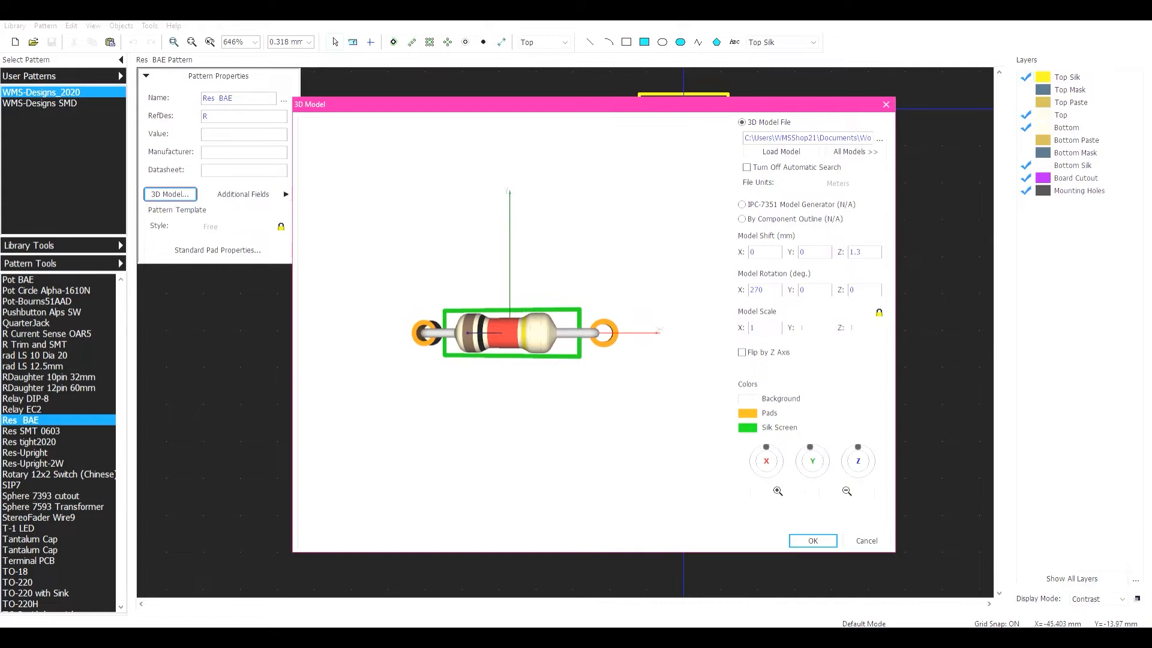
drag(510, 333, 505, 295)
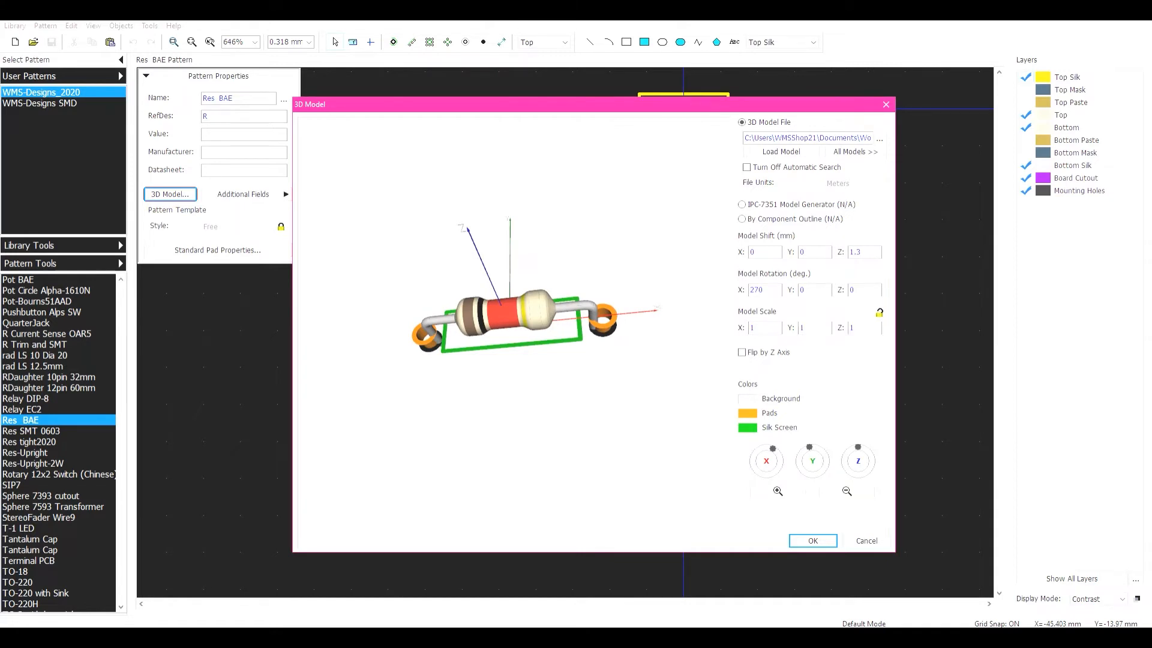
double_click(752, 328)
text(1.2)
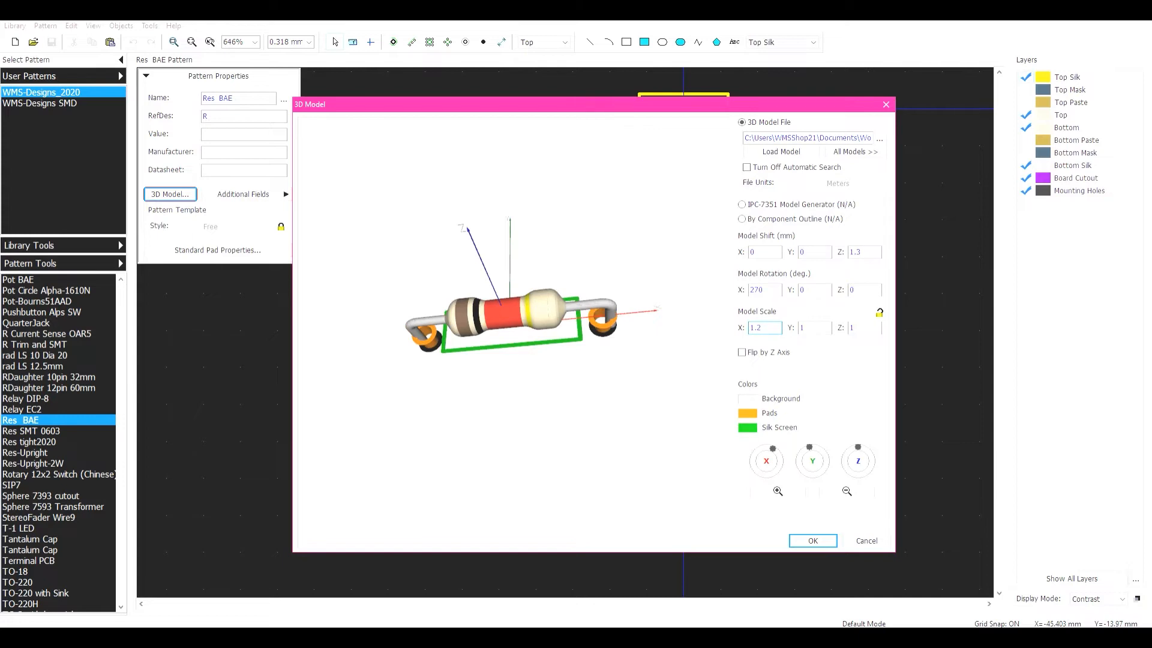
key(BackSpace)
text(1)
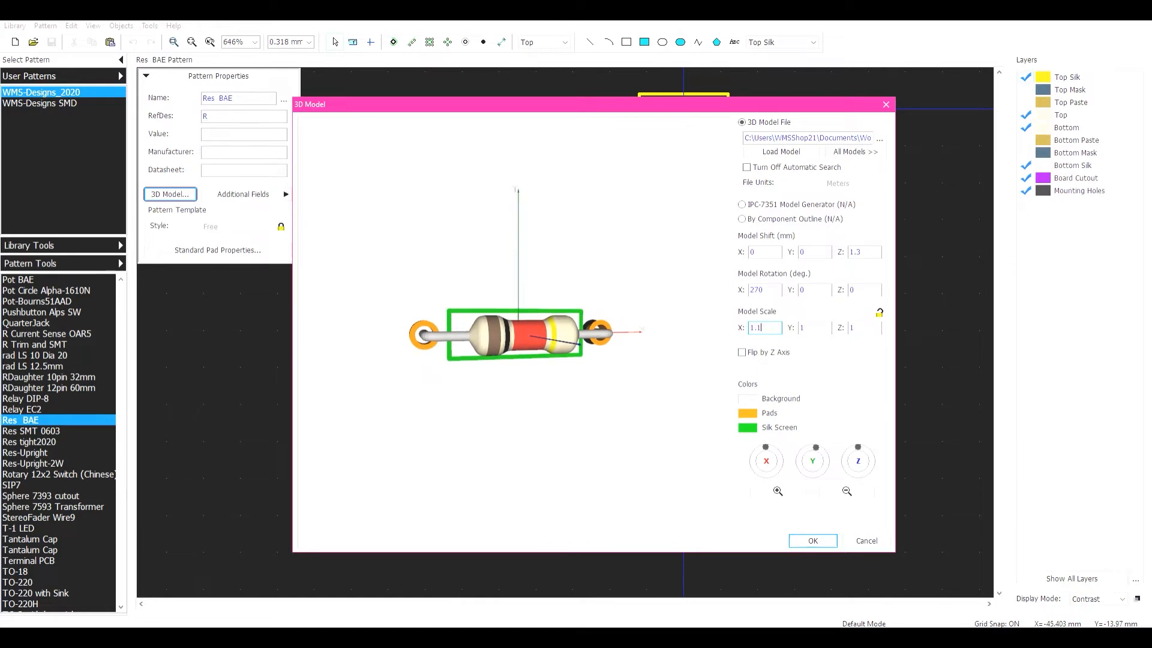
key(Return)
key(ctrl+s)
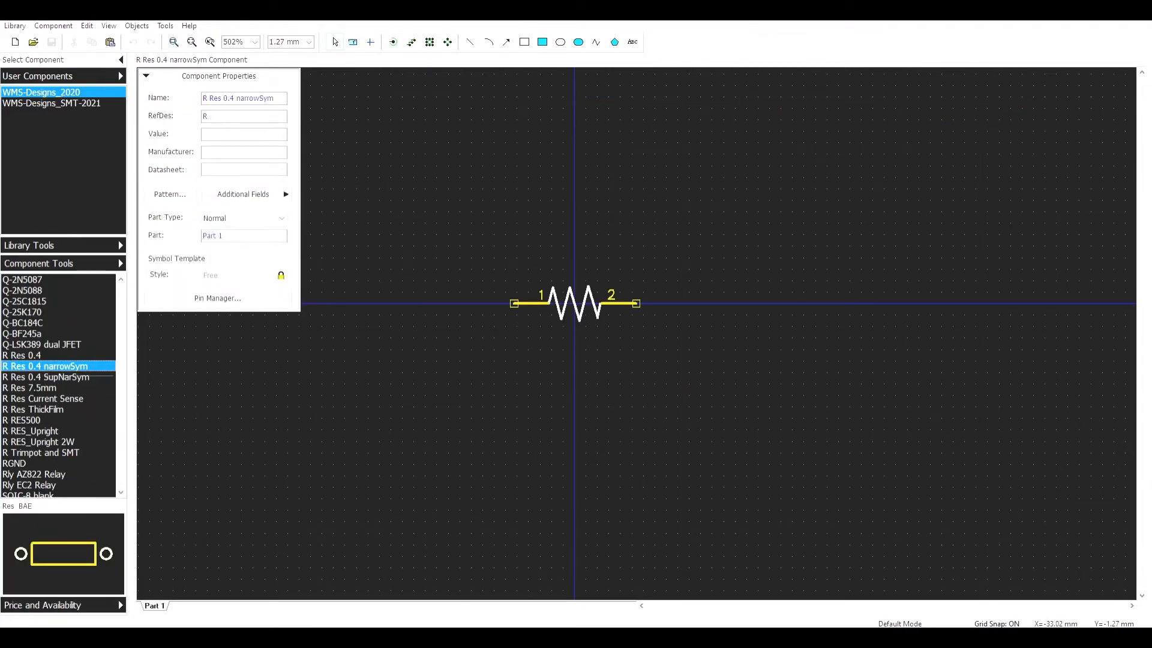
- Reattach the Res BAE pattern to the R Res 0.4 narrowSym component and save the component library
click(170, 194)
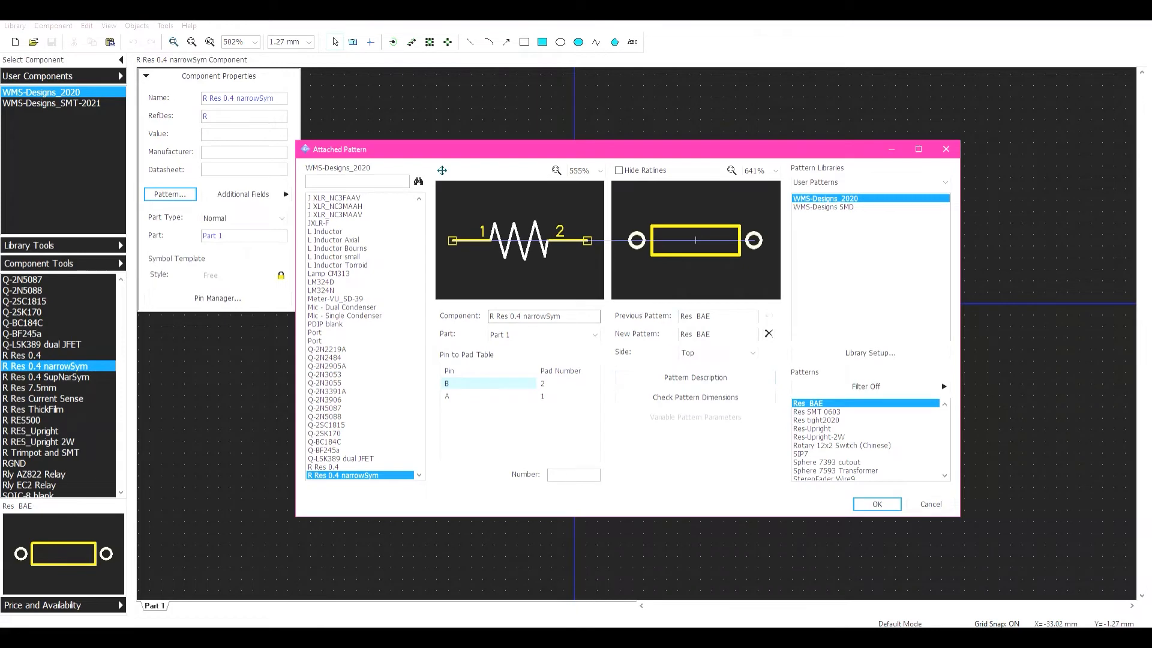
click(817, 412)
click(808, 403)
click(865, 504)
click(51, 41)
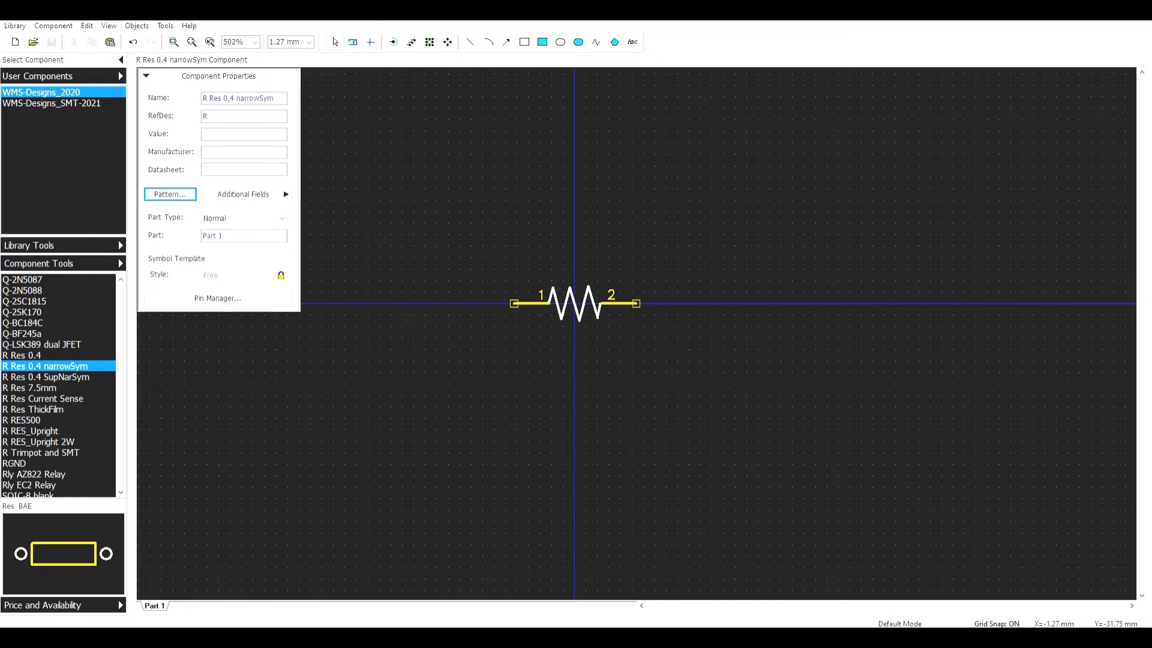
- Switch to the schematic and update R2 and all components with a similar name from the library
key(alt+Tab)
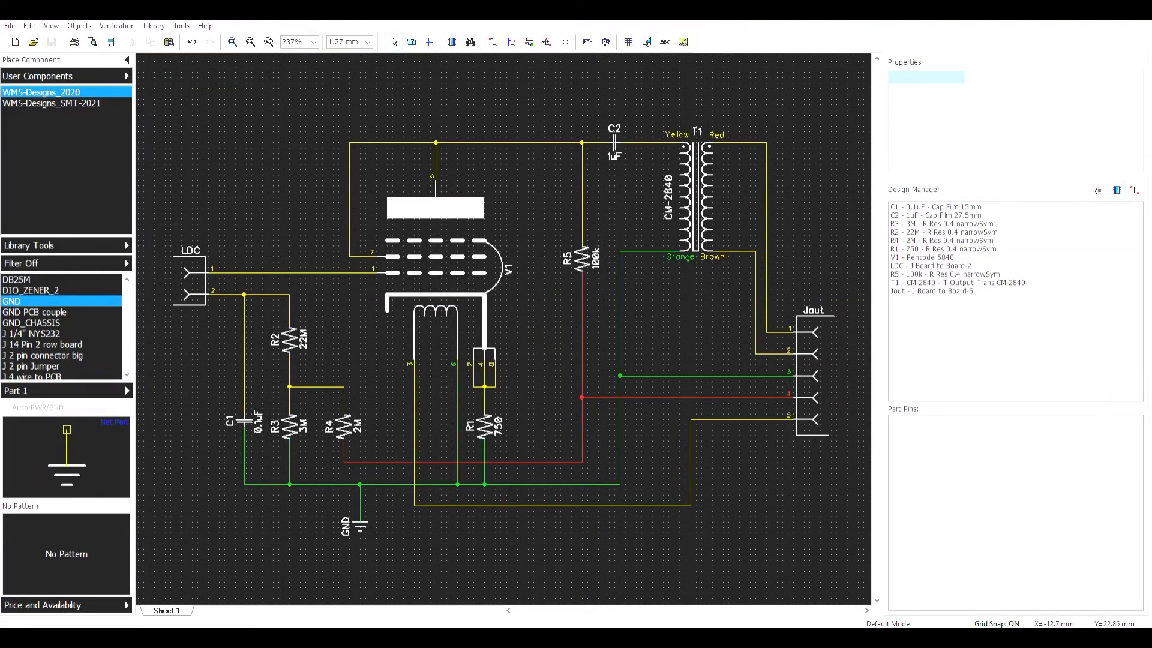
right_click(289, 340)
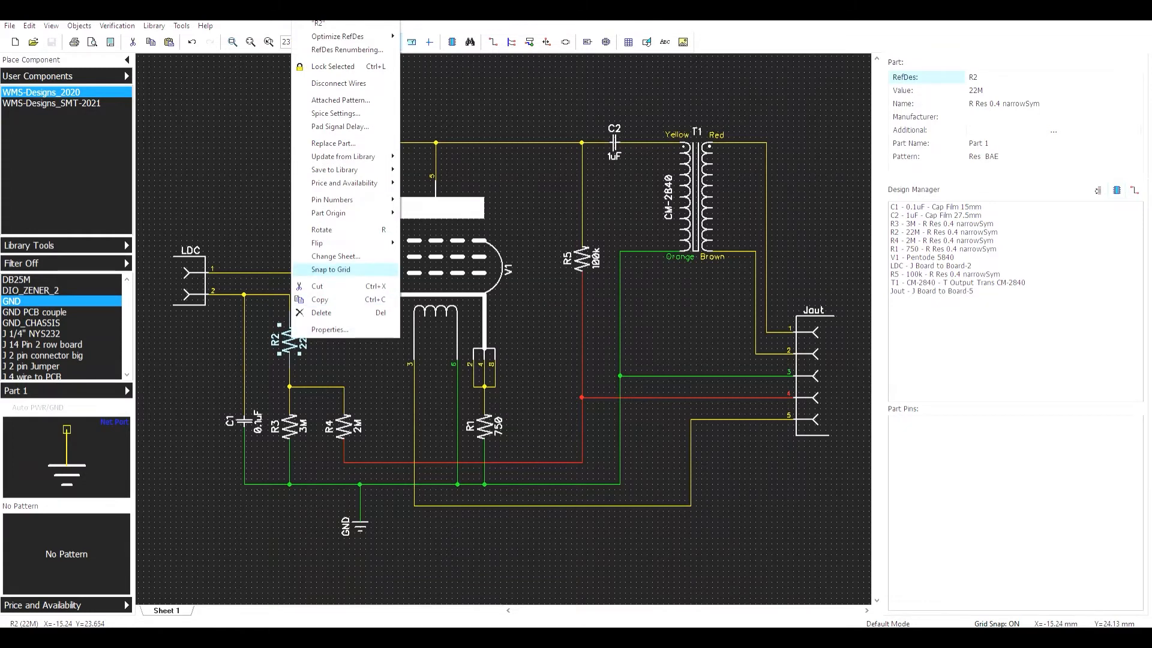
mouse_move(343, 157)
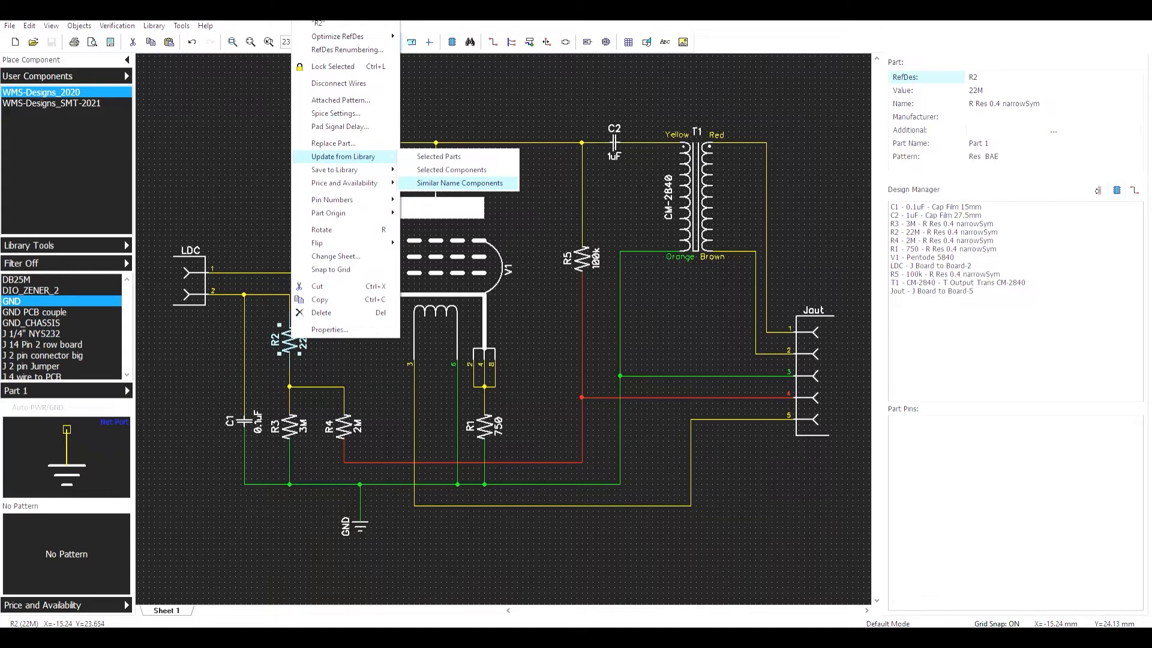
click(459, 183)
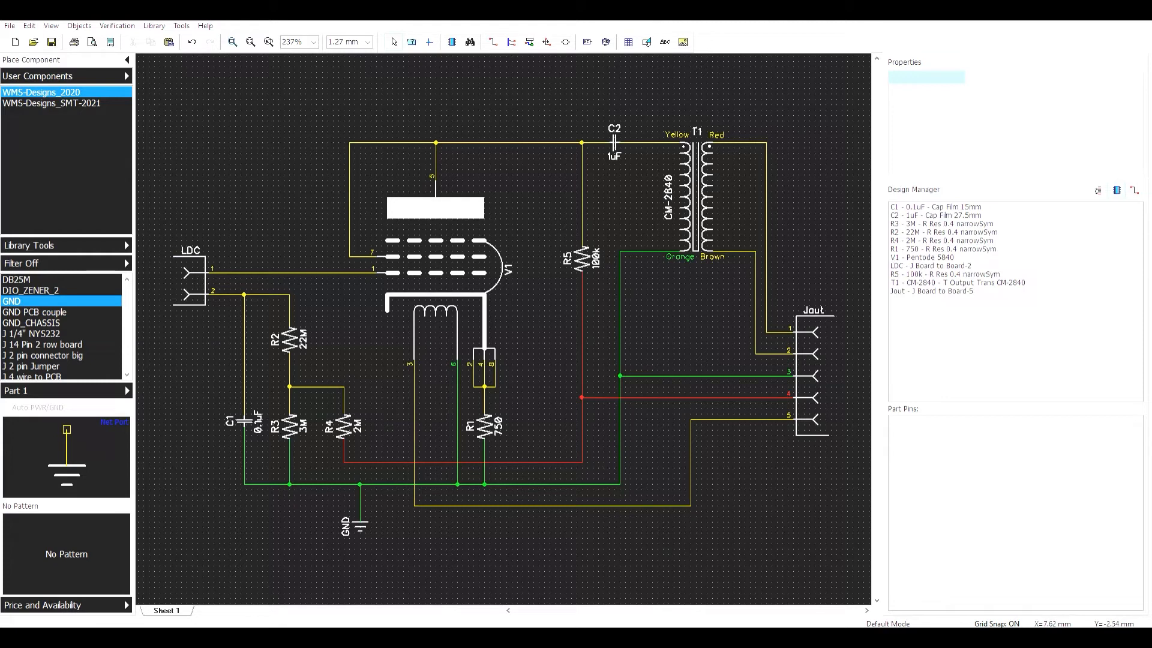
- Switch back to the Pattern Editor, select the CAP-Film 15mm pattern and open its 3D model settings
mouse_move(634, 637)
click(633, 590)
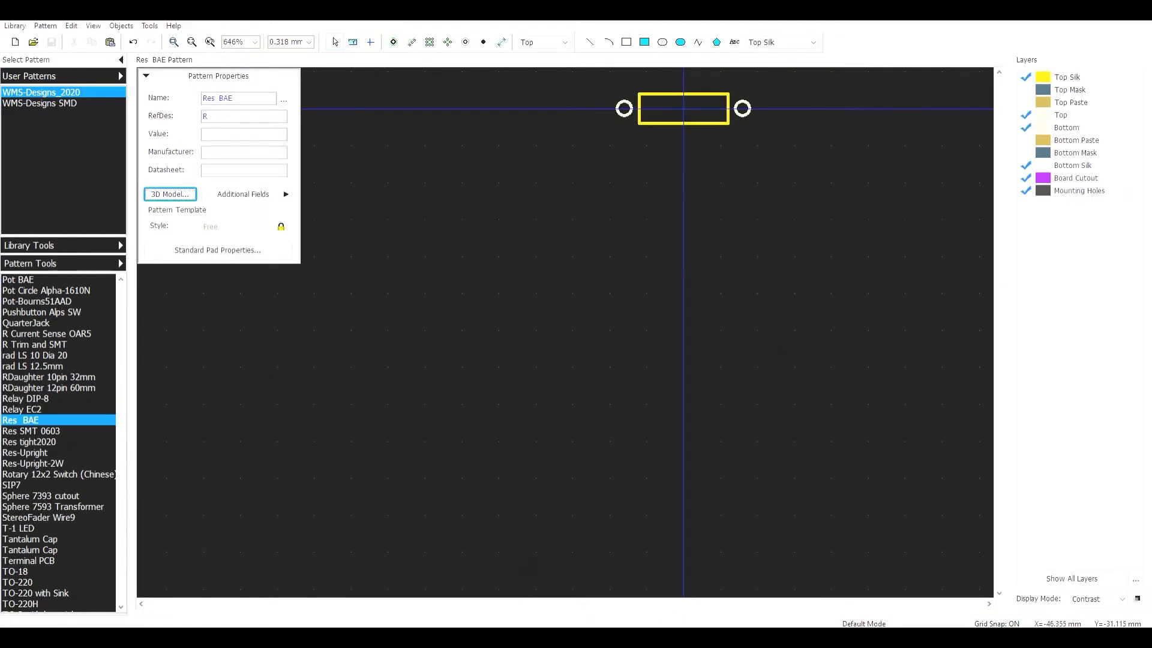
scroll(60, 444, up, 15)
scroll(60, 444, up, 20)
scroll(60, 444, up, 6)
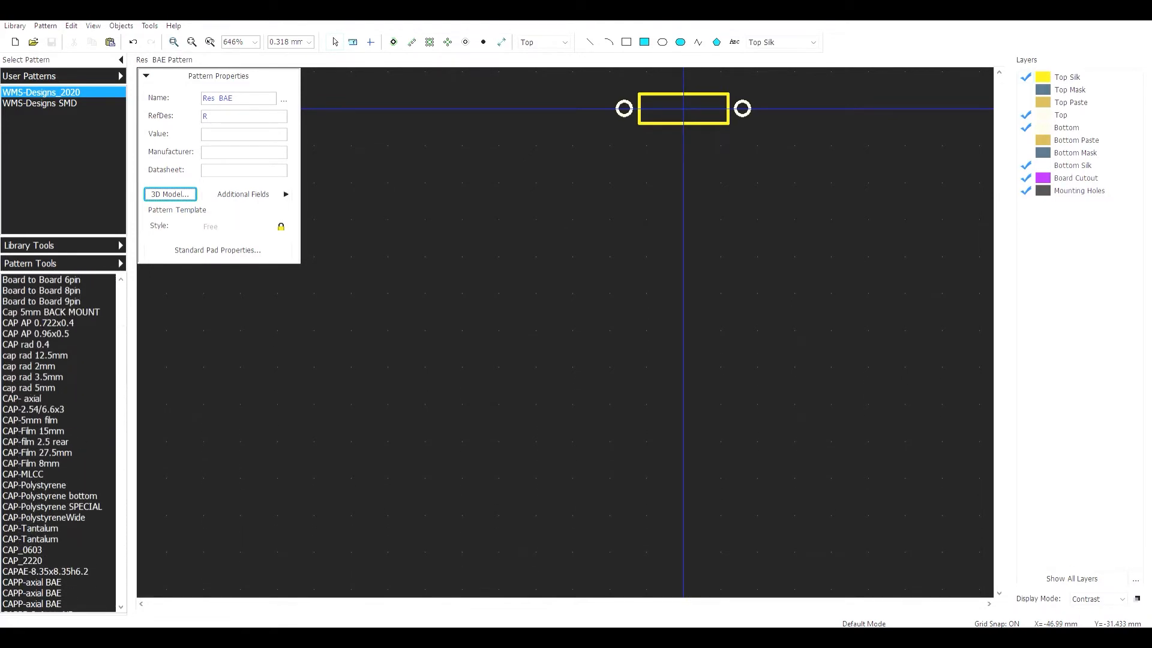
click(45, 430)
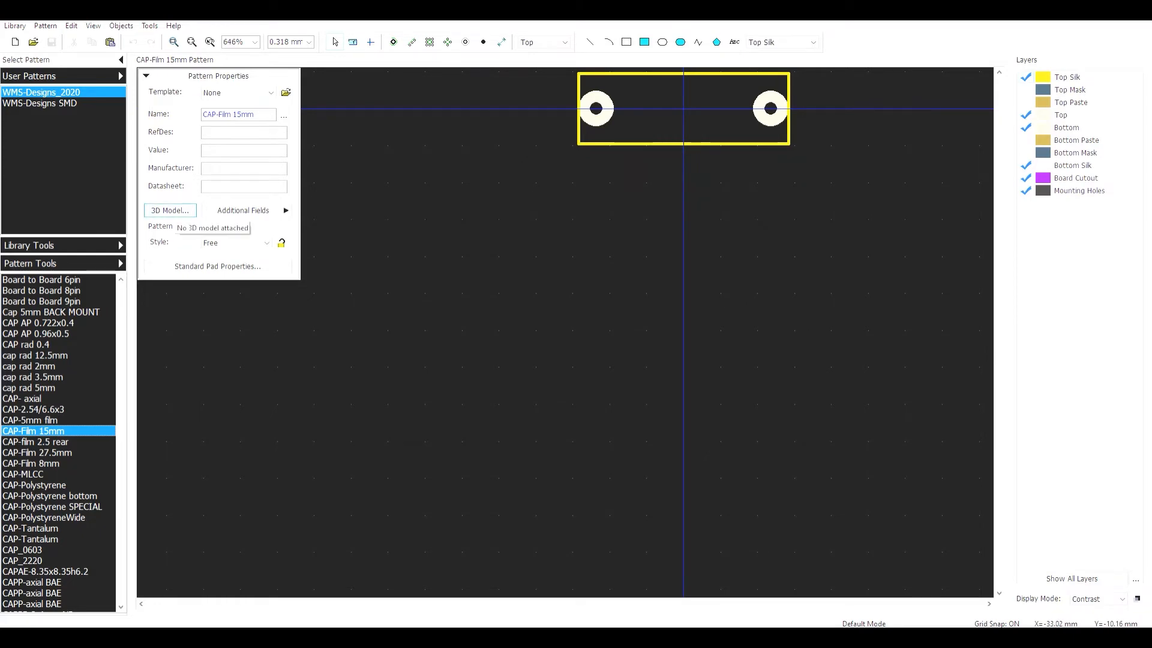
click(171, 211)
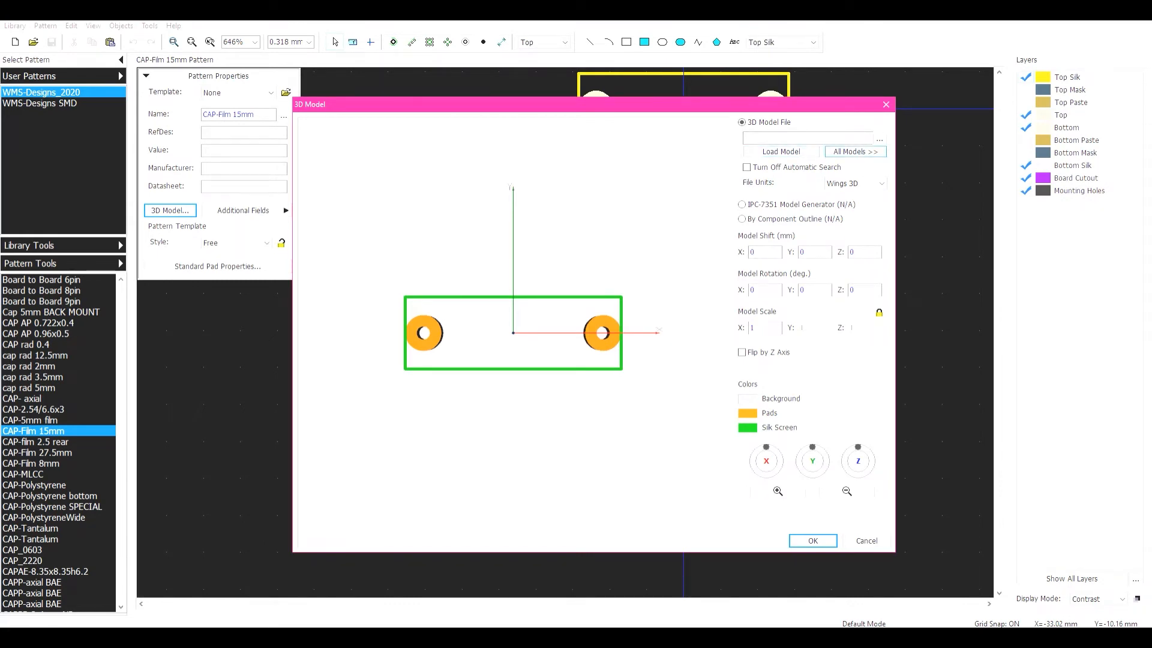
- Show all available 3D models and preview several from the Cap category, including cap-17.8_13x30.step, cap-38.1_32x13.5.step and cap-4.57_5.84x5.84.step
click(855, 151)
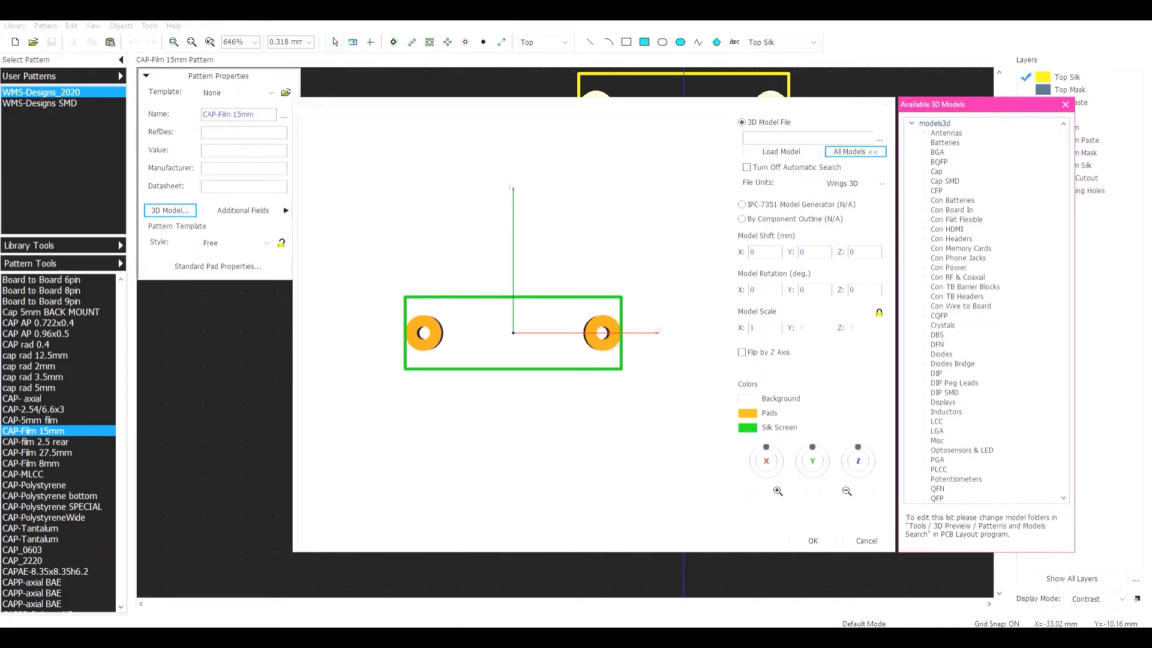
click(923, 171)
click(977, 190)
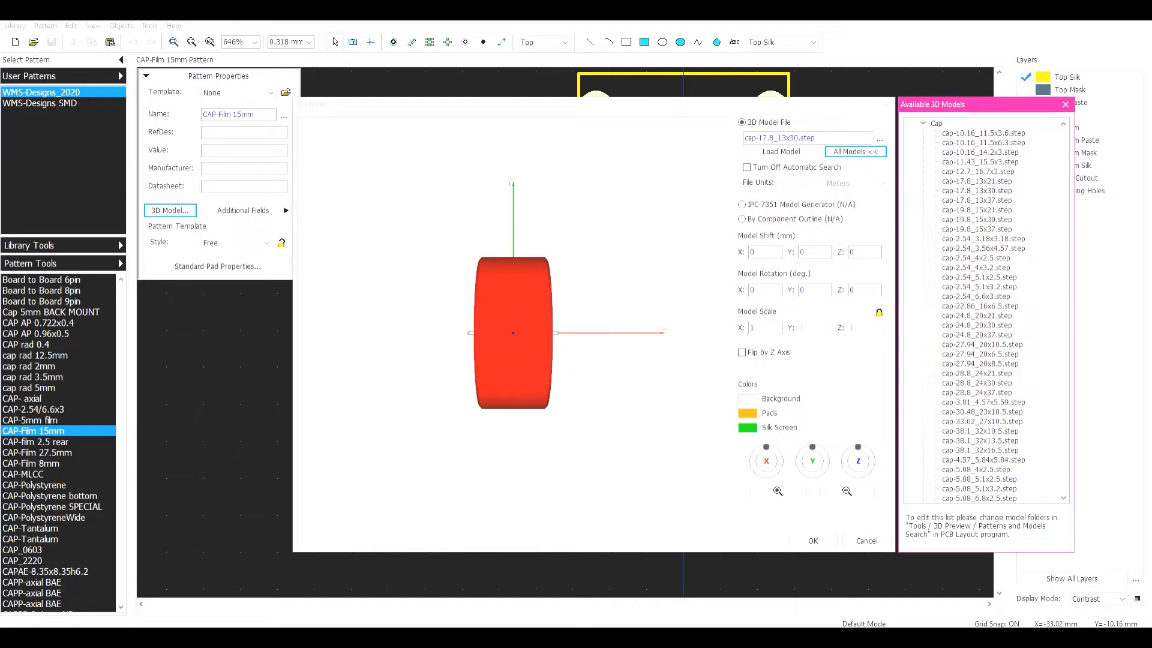
drag(513, 333, 519, 282)
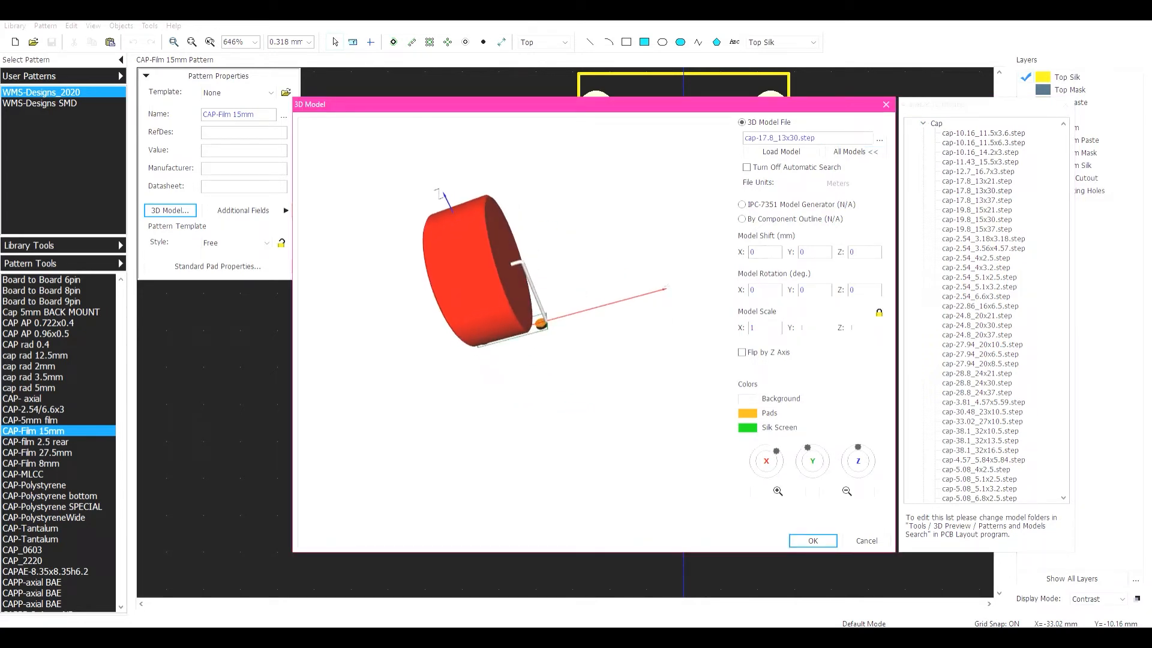
click(977, 315)
click(982, 345)
click(979, 440)
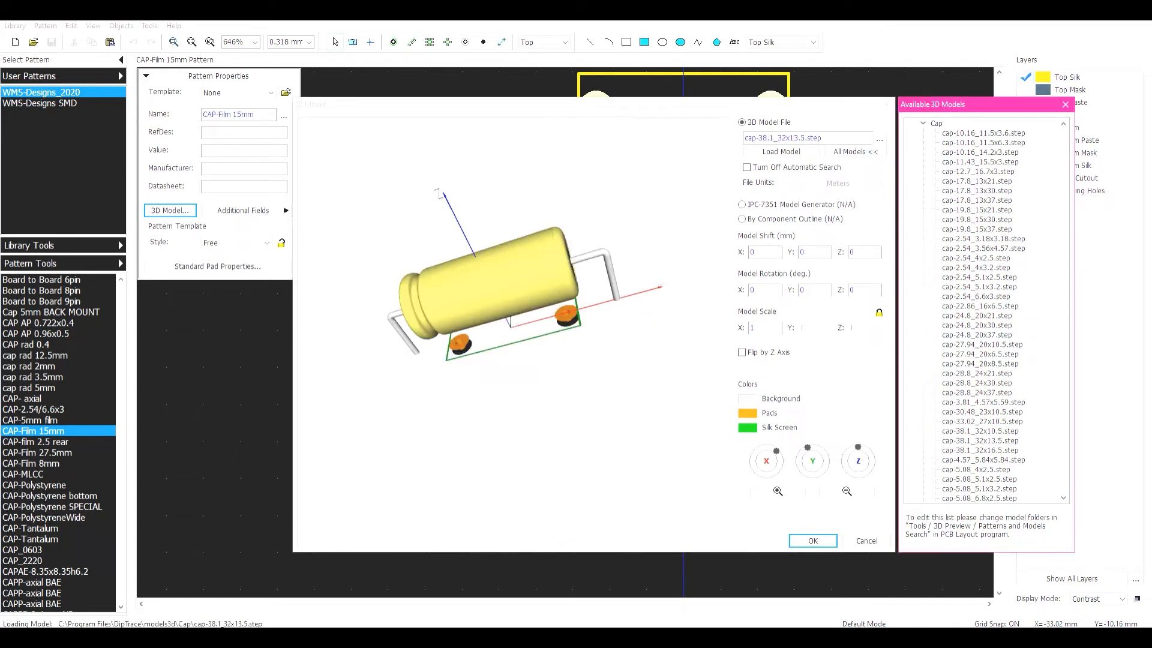
click(982, 459)
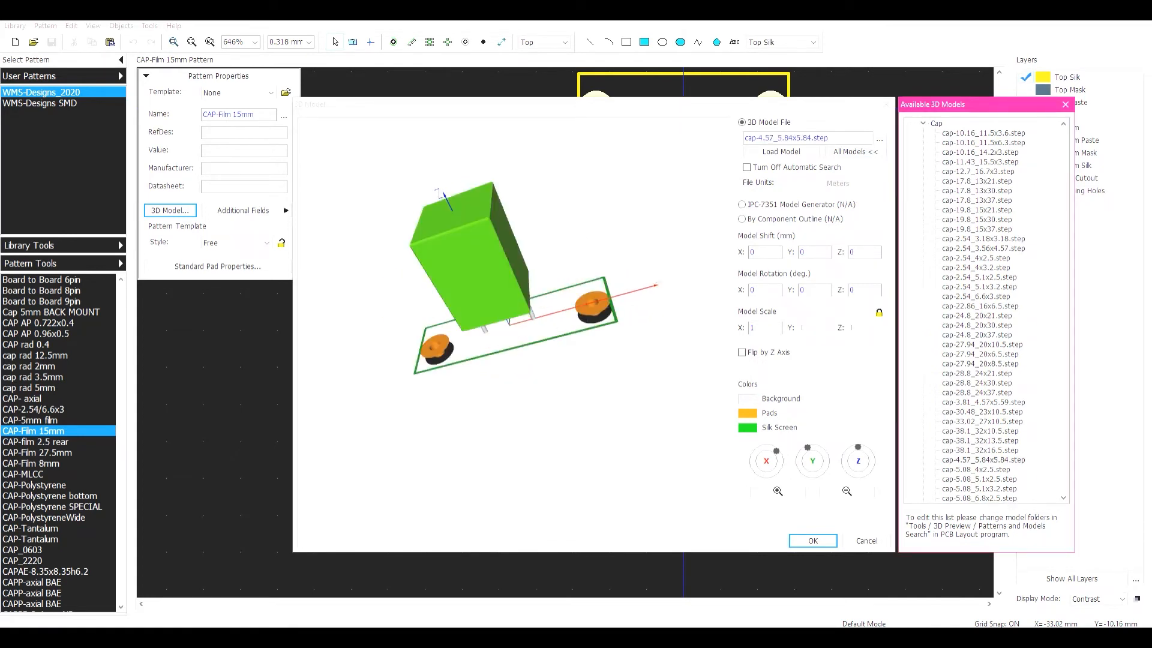
- Look through the capd models for a suitable film capacitor shape, previewing capd-12.5x7_21x11.step, capd-12.5x5.8_24x9.step, capd-12.5x3.5_8x5.step and capd-10x1.9_15x4.7.step
scroll(1063, 497, down, 8)
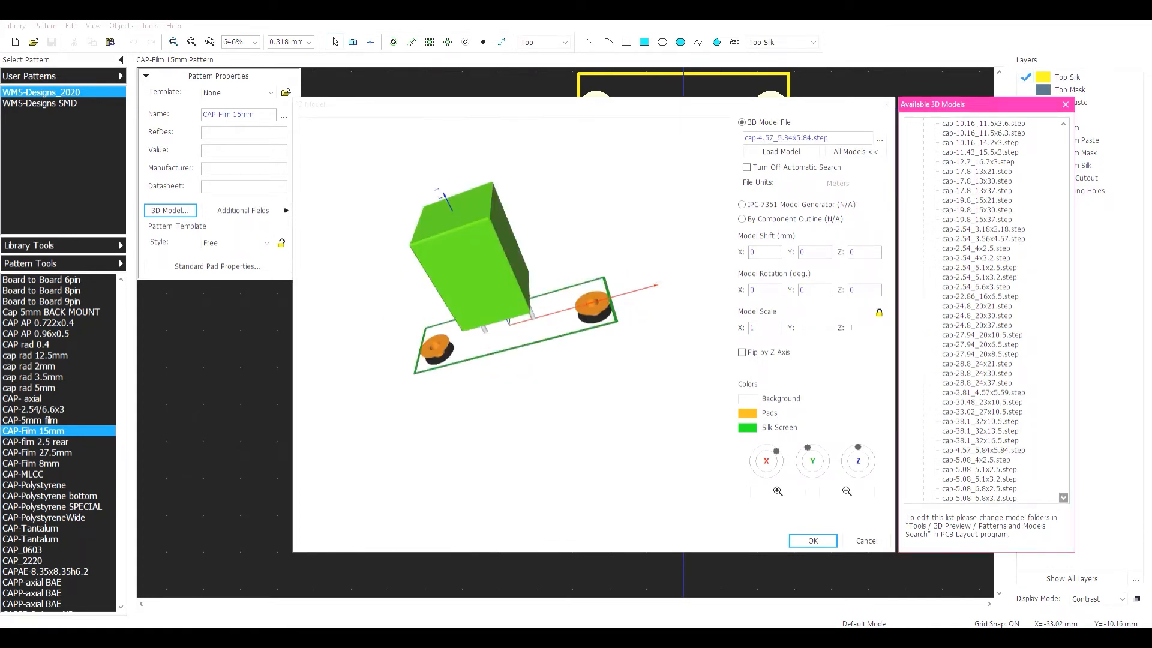
scroll(1063, 497, down, 10)
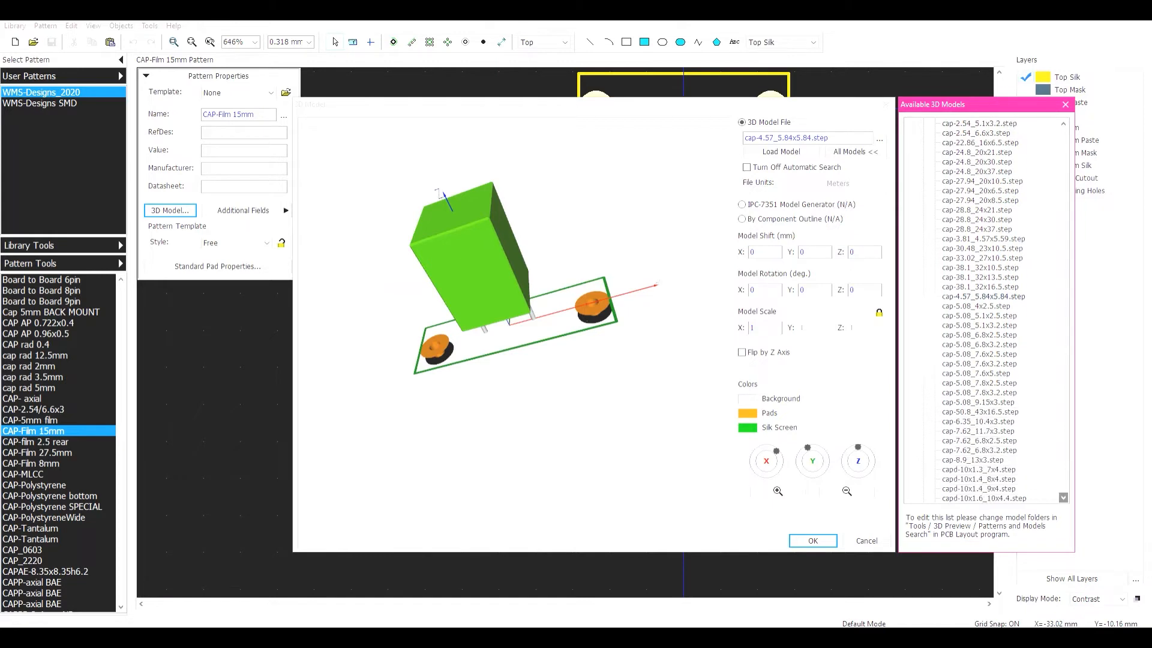
scroll(1063, 498, down, 4)
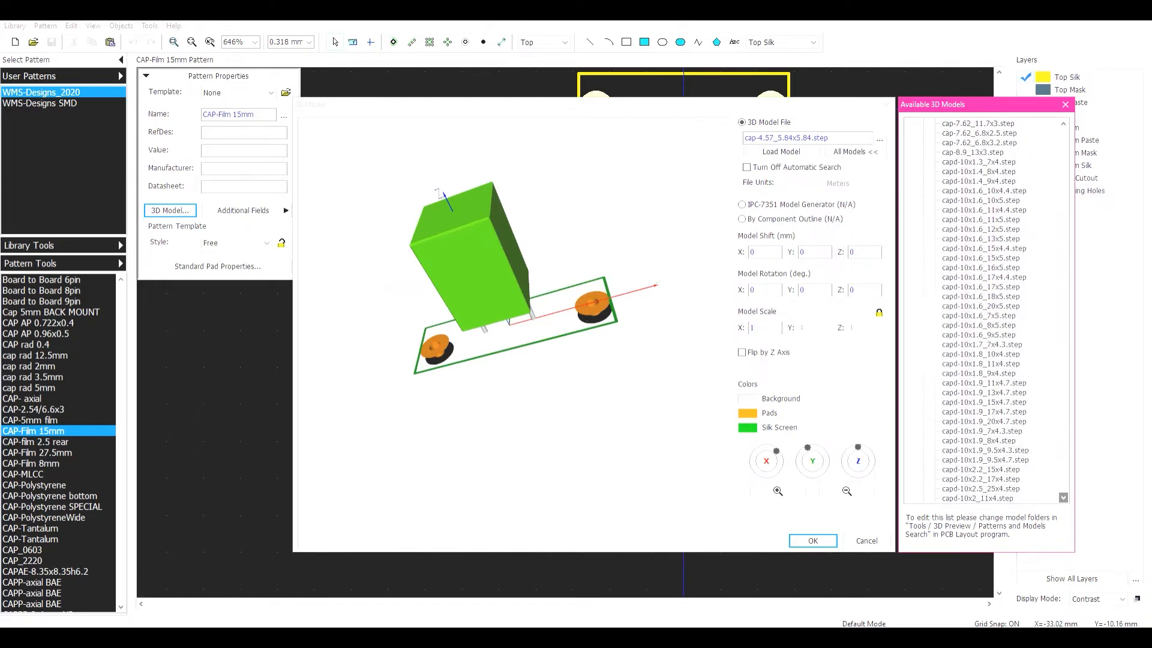
scroll(1063, 498, down, 15)
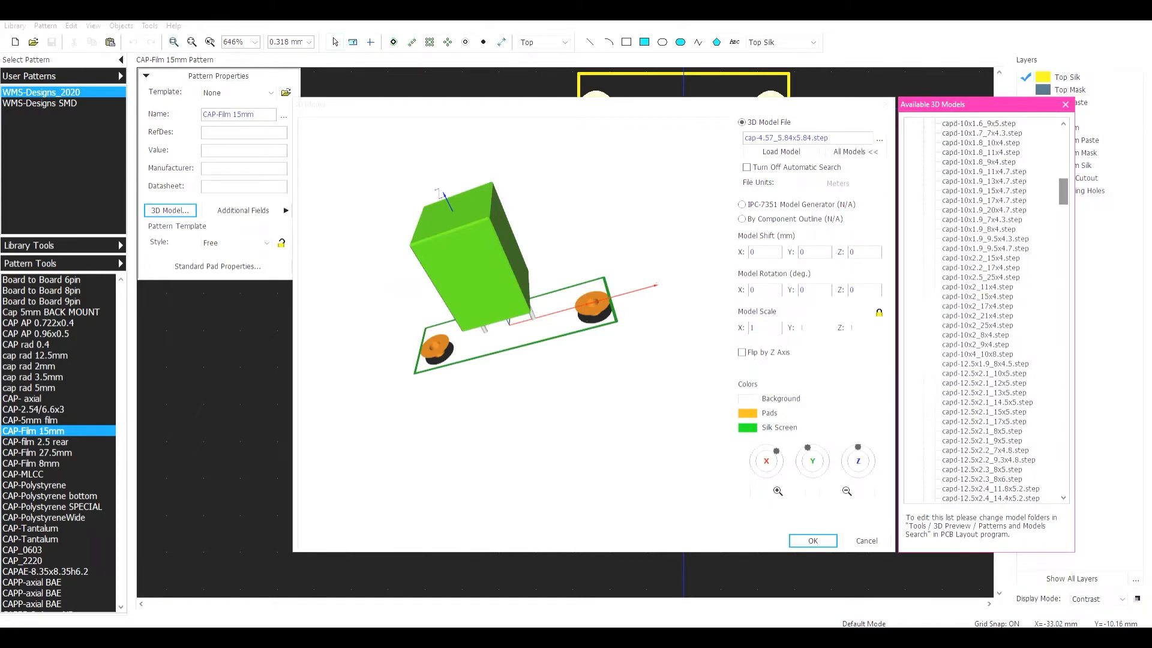
scroll(1063, 498, down, 15)
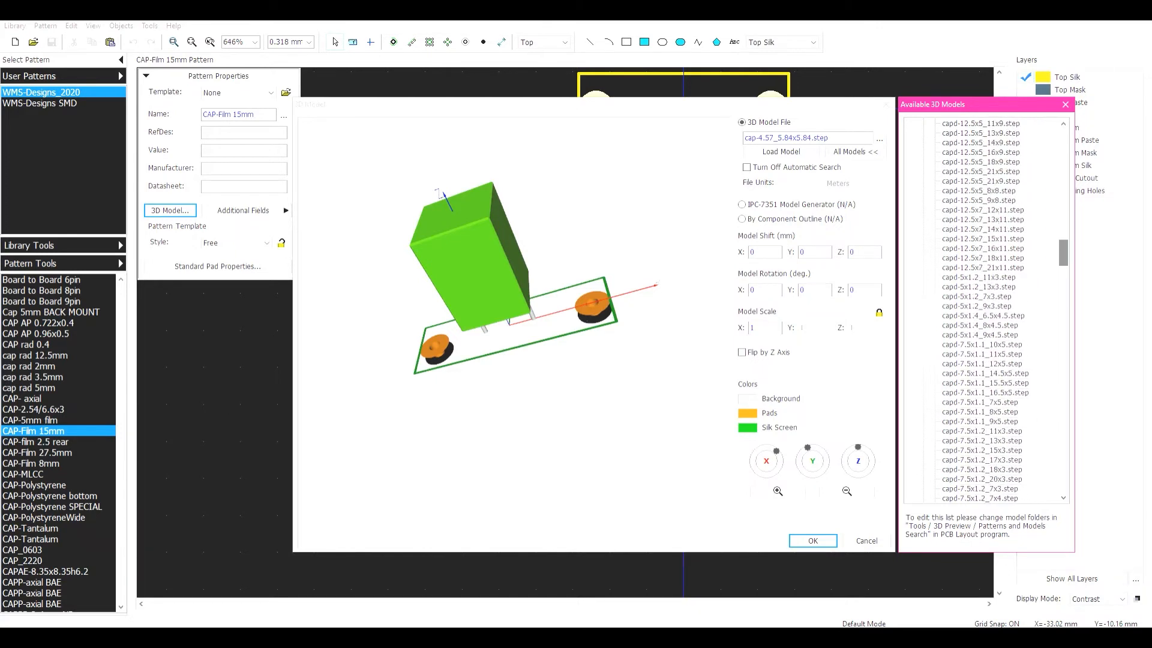
click(965, 335)
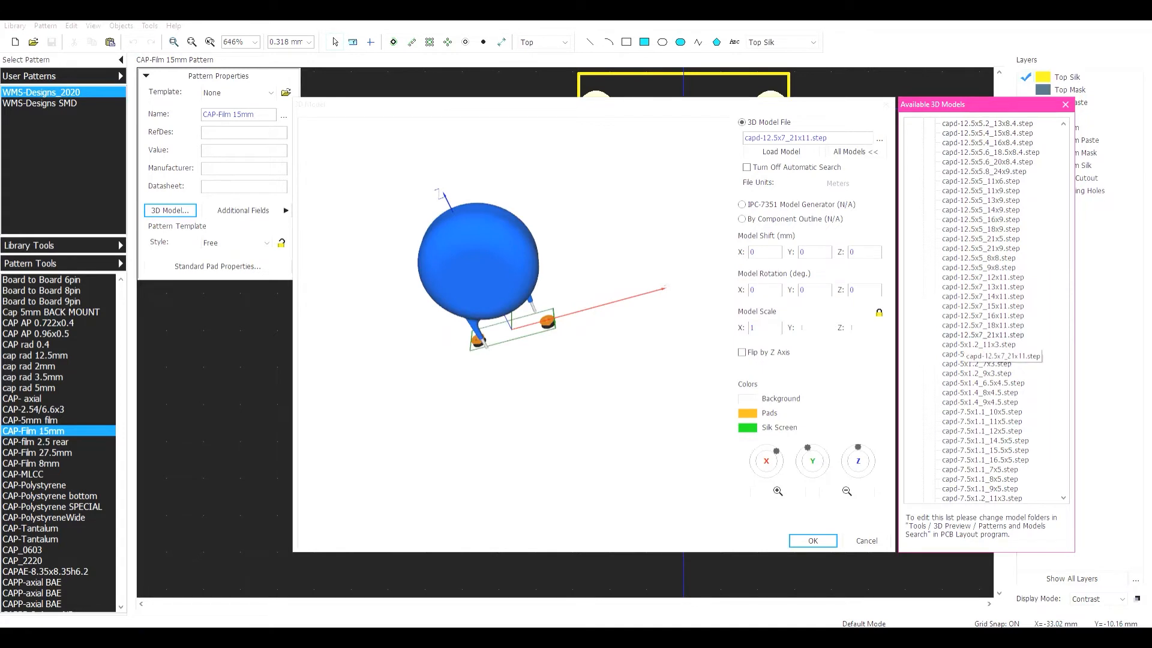
click(975, 171)
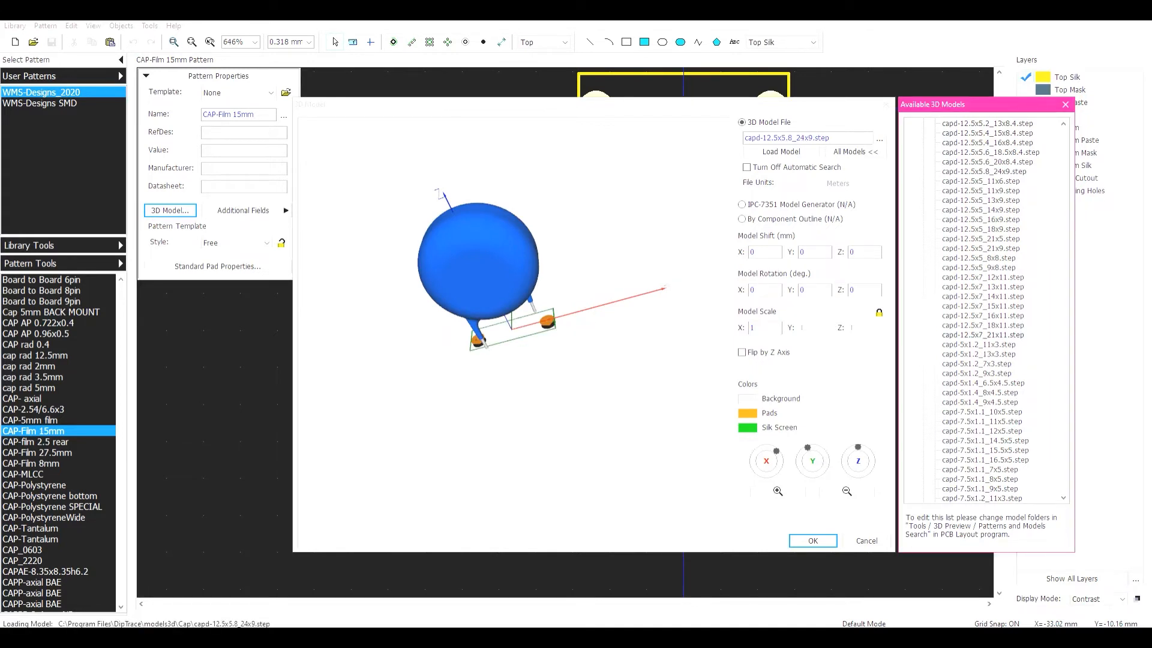
scroll(984, 312, up, 12)
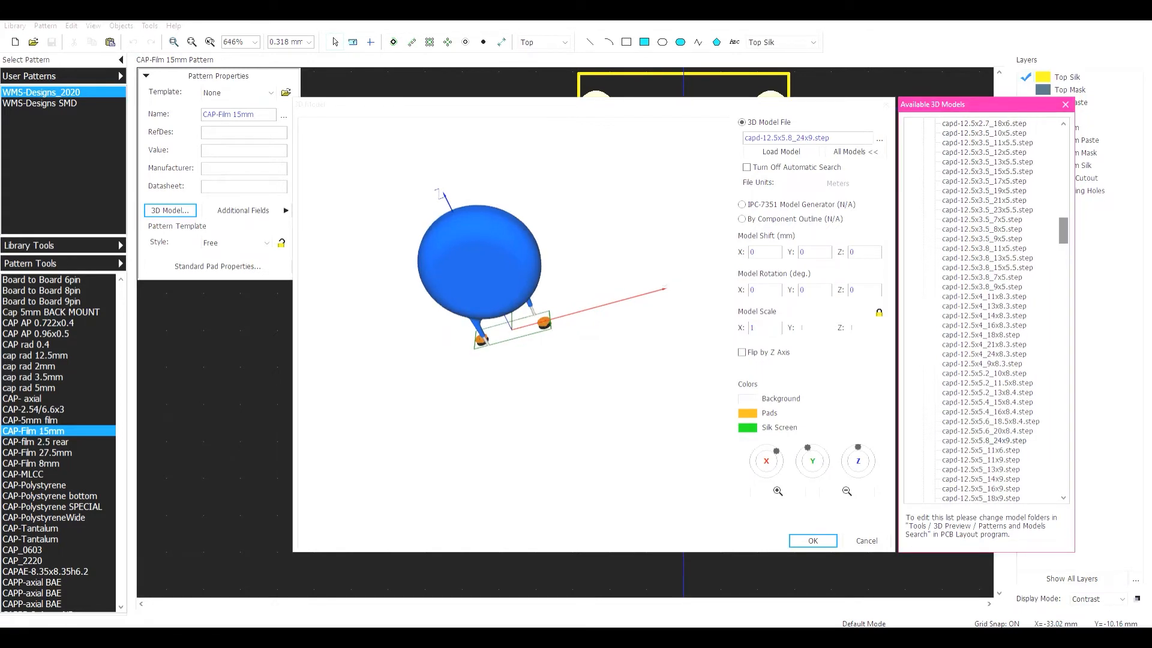
click(984, 315)
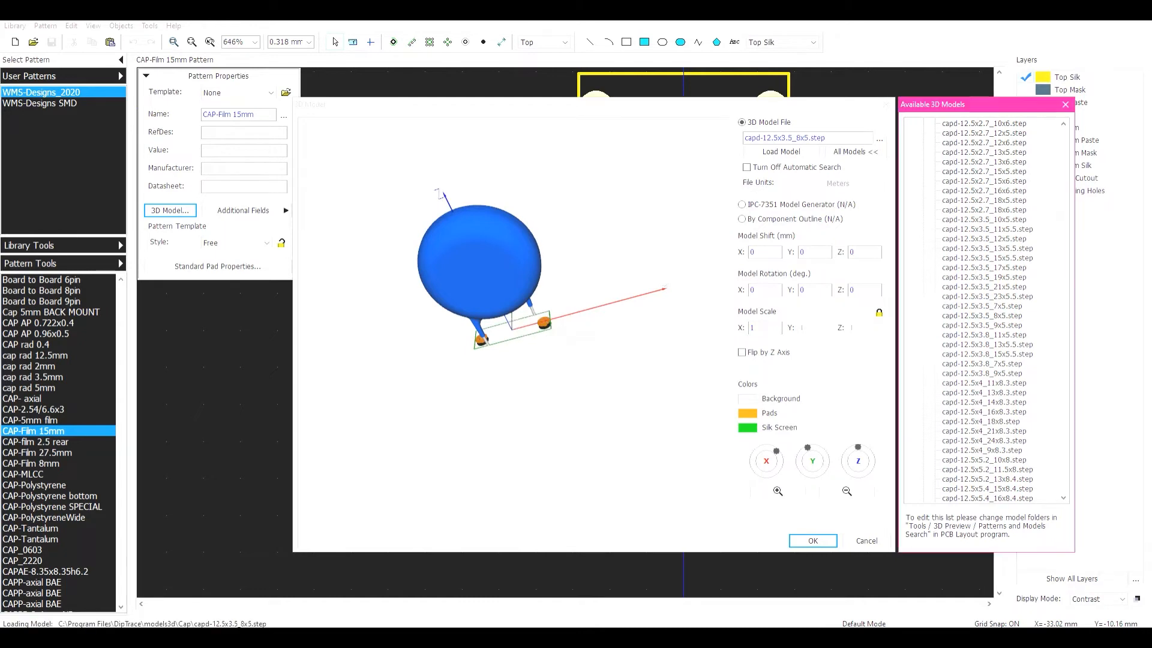
scroll(984, 312, up, 15)
click(984, 325)
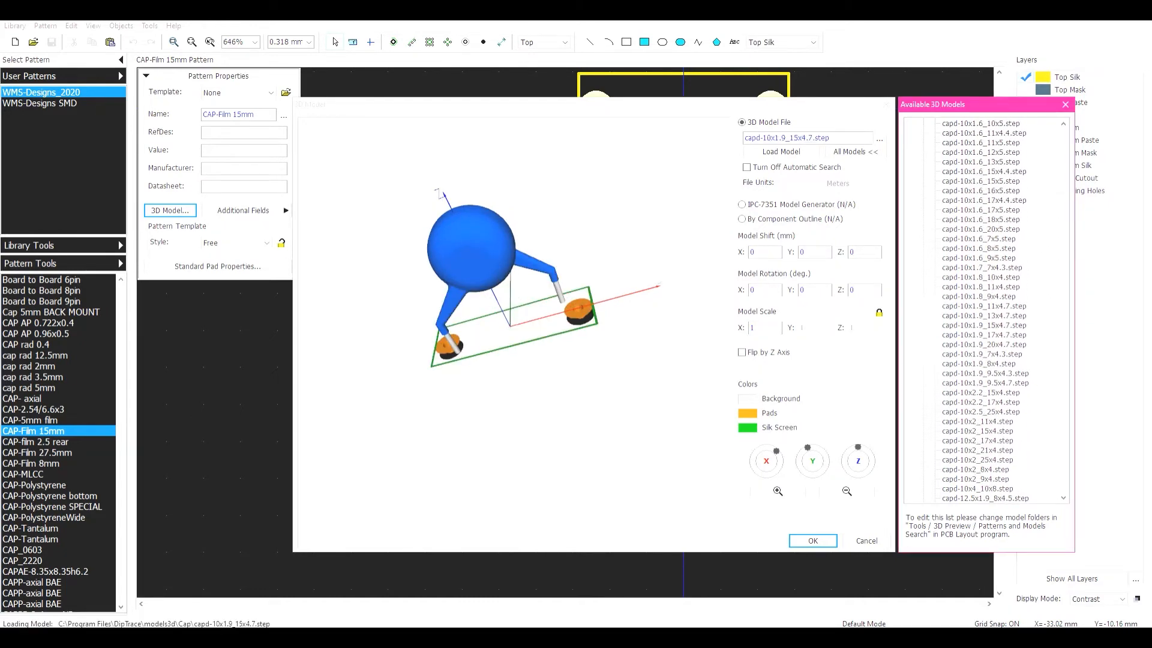
scroll(984, 312, up, 13)
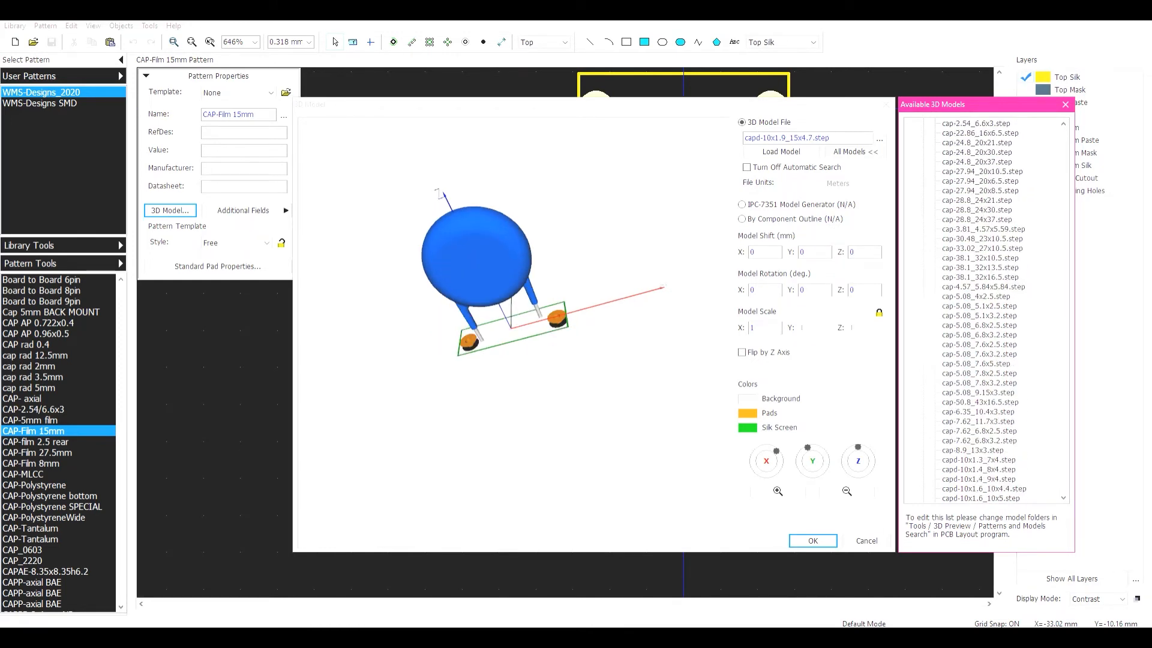
scroll(983, 311, up, 5)
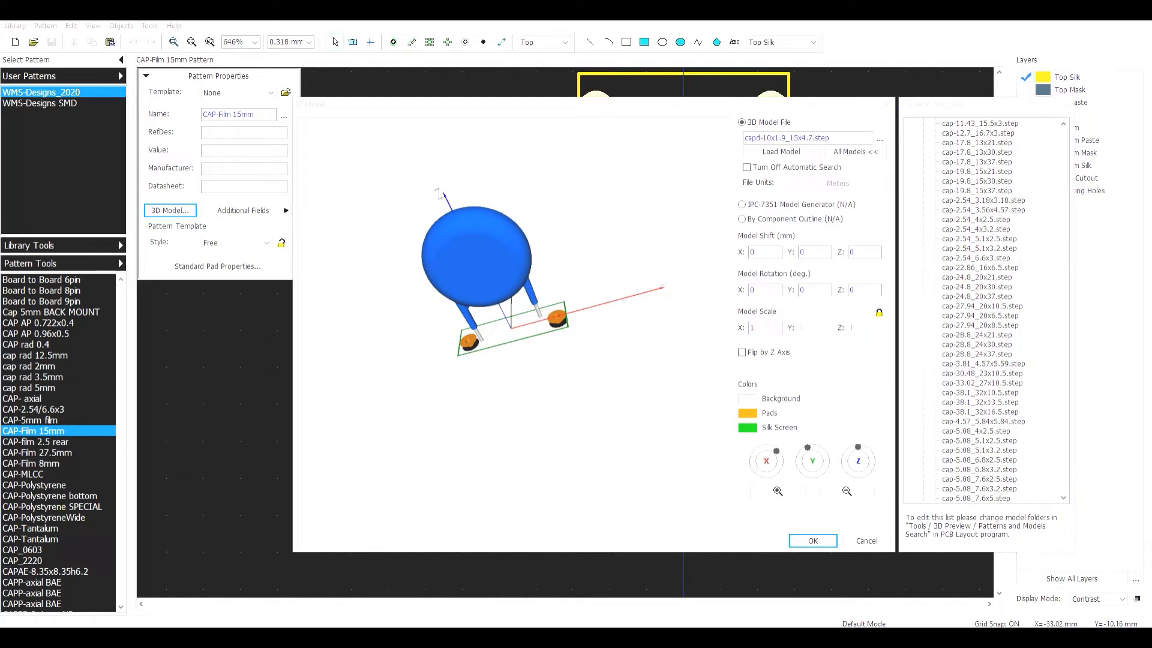
- Choose cap-8.9_13x3.step from the Cap category as the 3D model for the CAP-Film 15mm pattern
click(976, 143)
click(979, 440)
scroll(983, 312, down, 9)
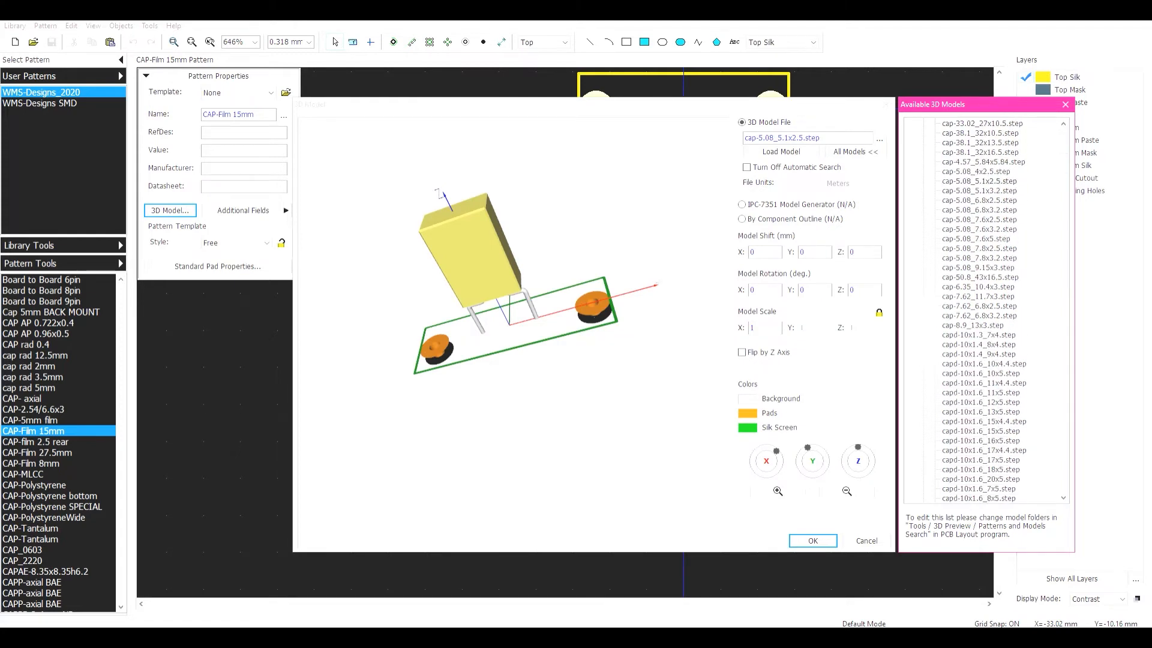
click(972, 325)
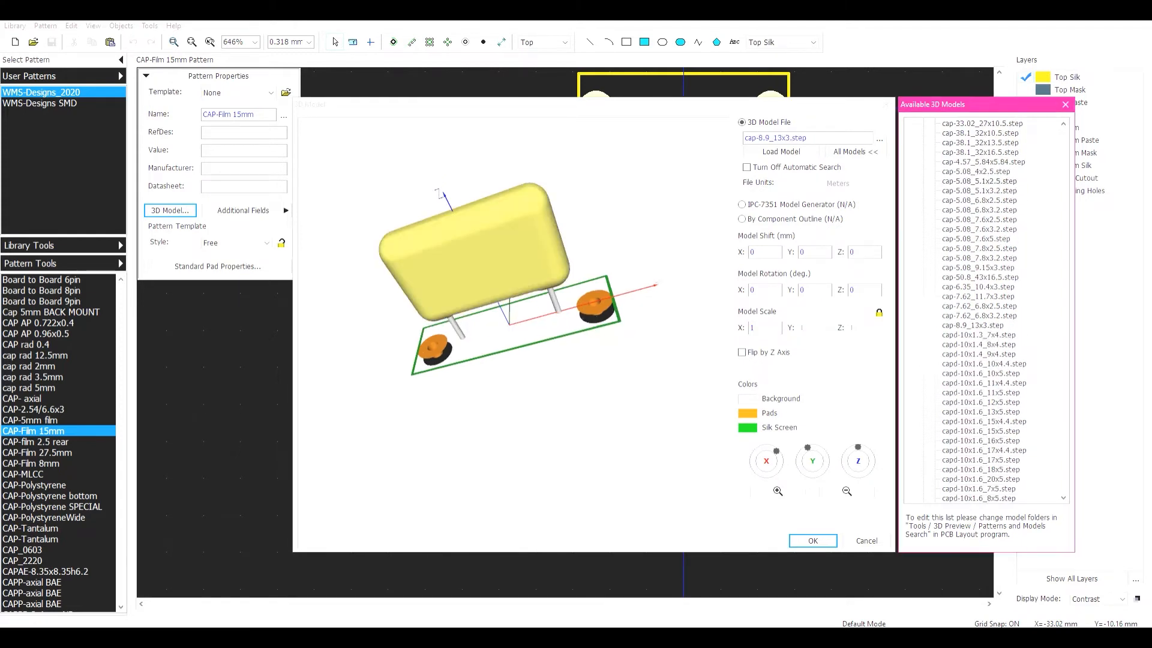
mouse_move(510, 270)
mouse_down()
mouse_move(528, 336)
mouse_move(504, 276)
mouse_move(522, 252)
mouse_move(522, 330)
mouse_move(531, 240)
mouse_move(510, 279)
mouse_up()
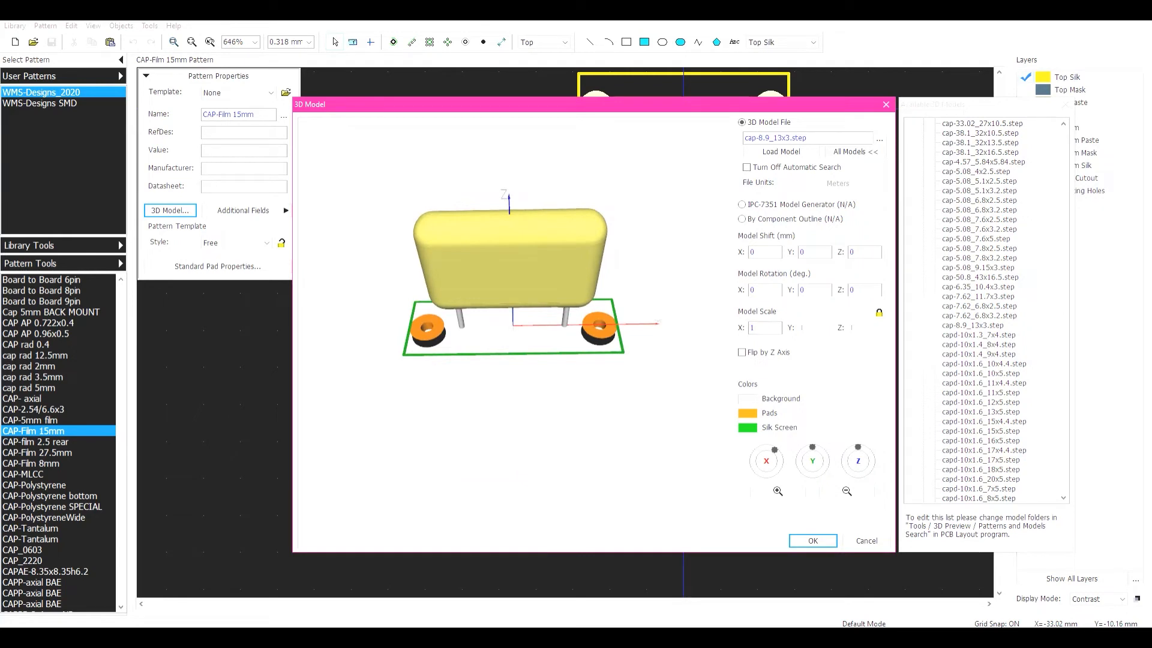
- Set the capacitor model's X scale to 1.7 so its leads line up with the pads
click(755, 328)
text(.4)
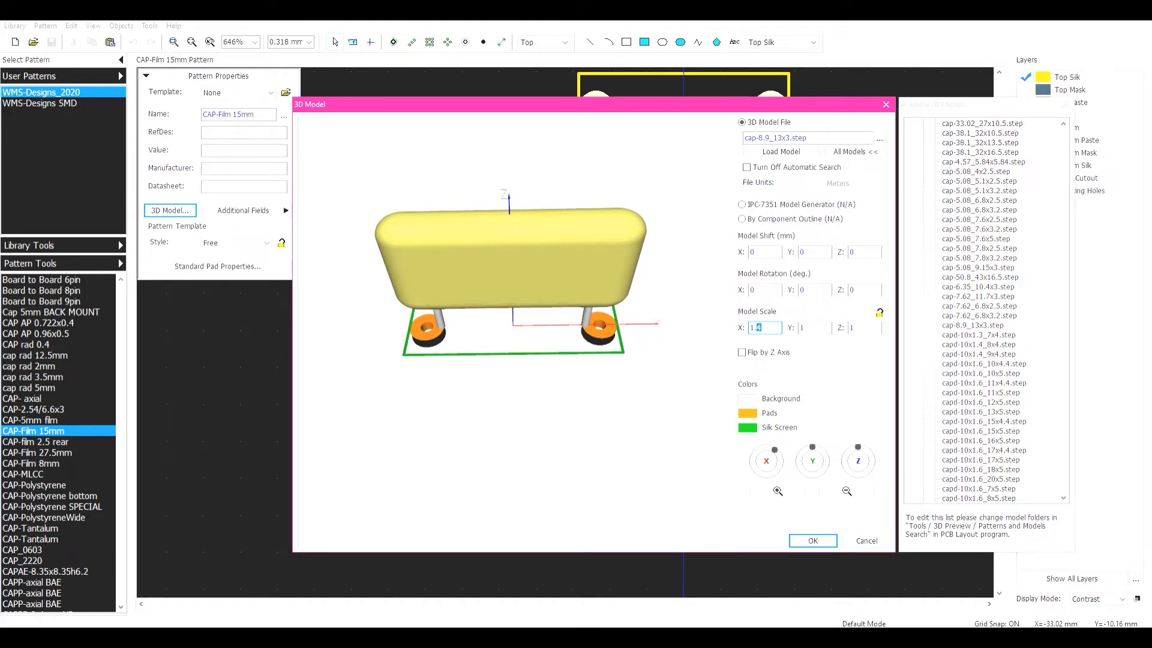
text(6)
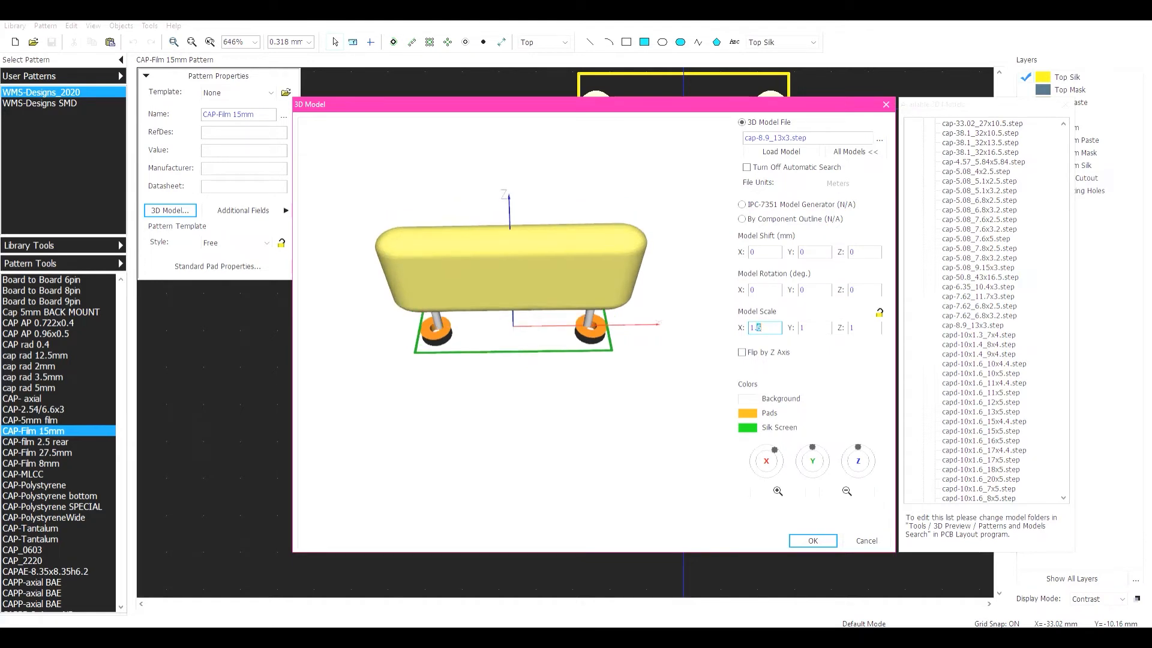
key(BackSpace)
text(7)
- Set the capacitor model's Y scale to 1.4 and check the fit against the silkscreen outline
mouse_move(513, 270)
mouse_down()
mouse_move(513, 432)
mouse_move(513, 288)
mouse_move(513, 354)
mouse_up()
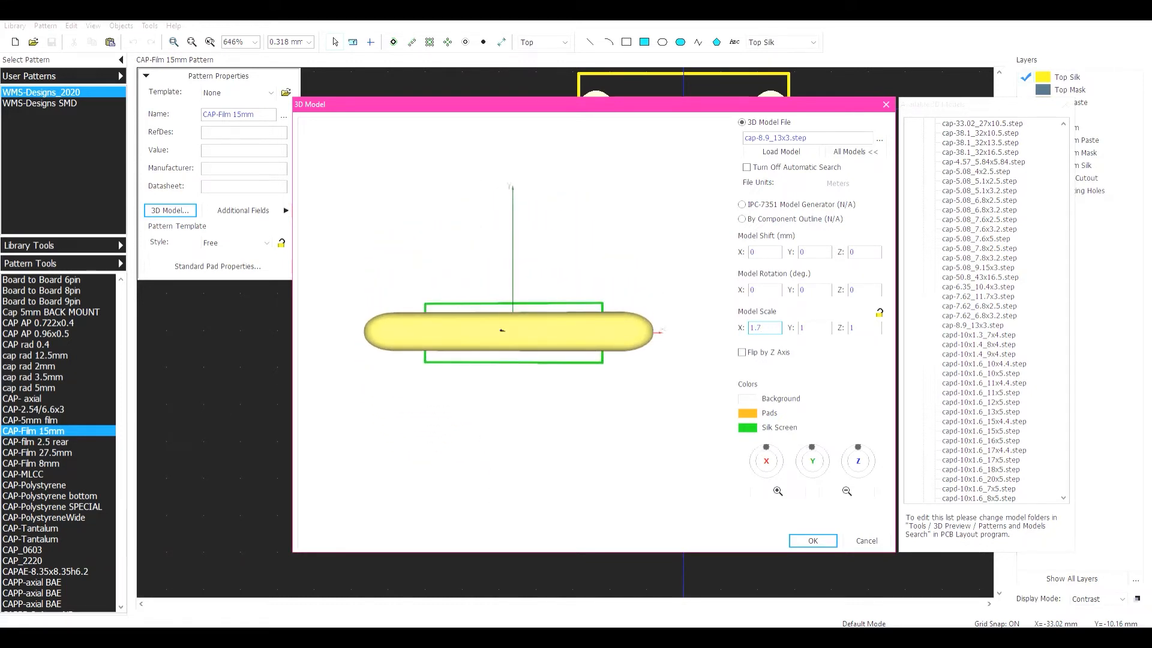
key(Tab)
text(1.2)
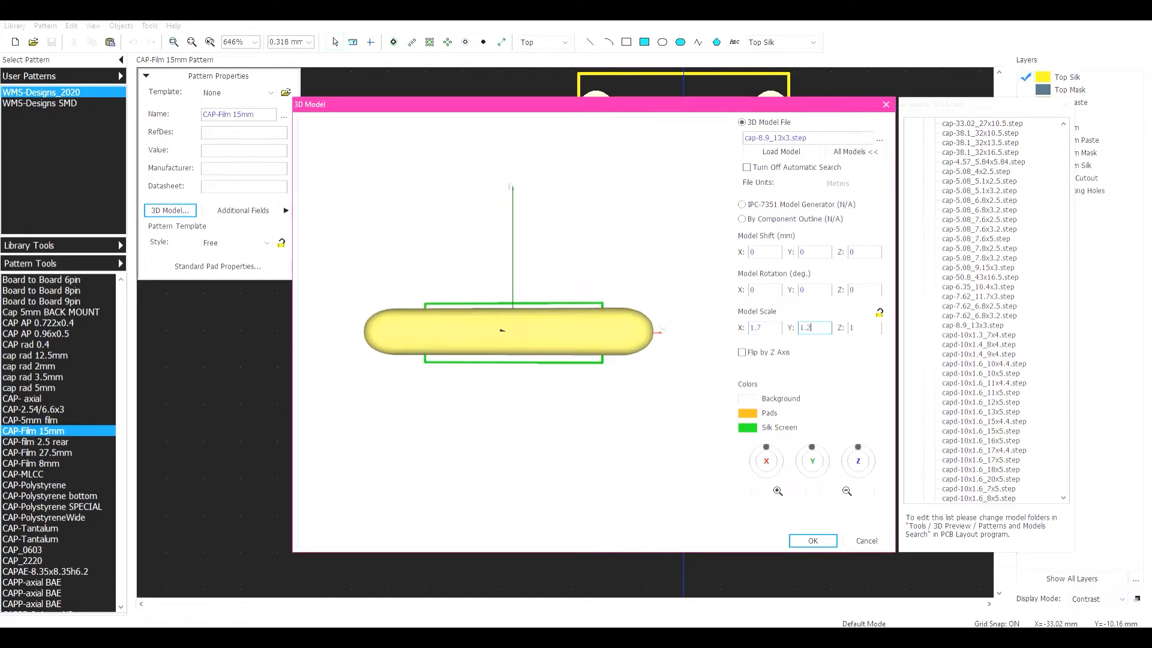
drag(806, 327, 812, 327)
text(4)
drag(510, 330, 534, 276)
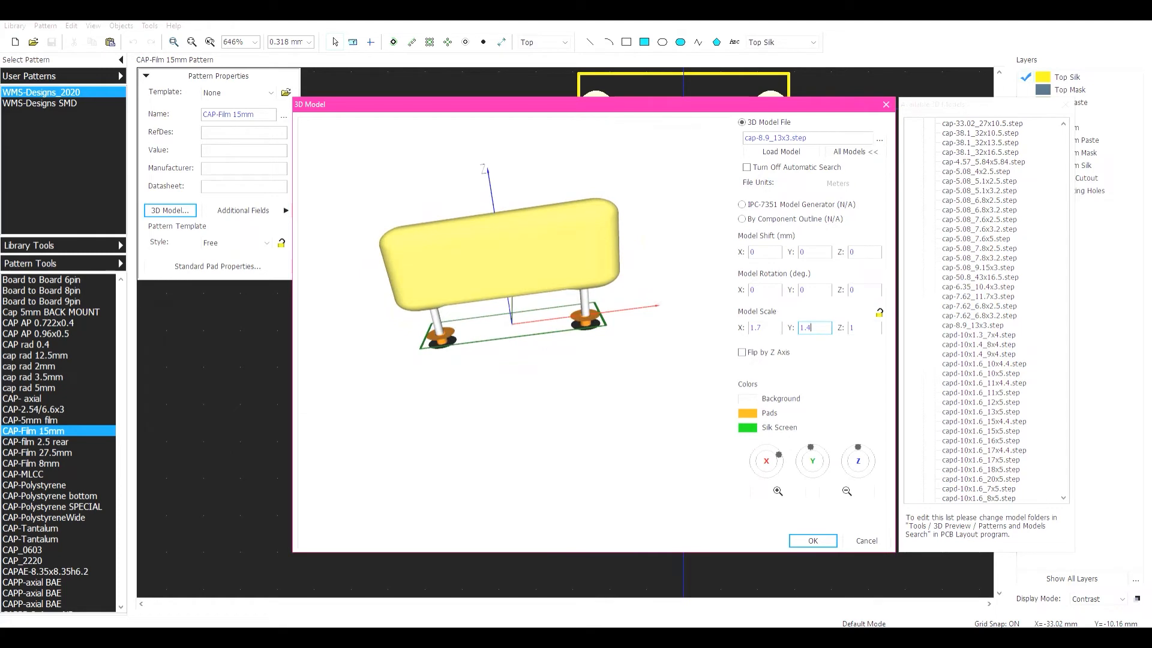
- Load WIMA 7.2 x 11 x 16.step from the wima-capacitor-models-1.snapshot.1 folder as the CAP-Film 15mm pattern's 3D model
drag(534, 276, 600, 276)
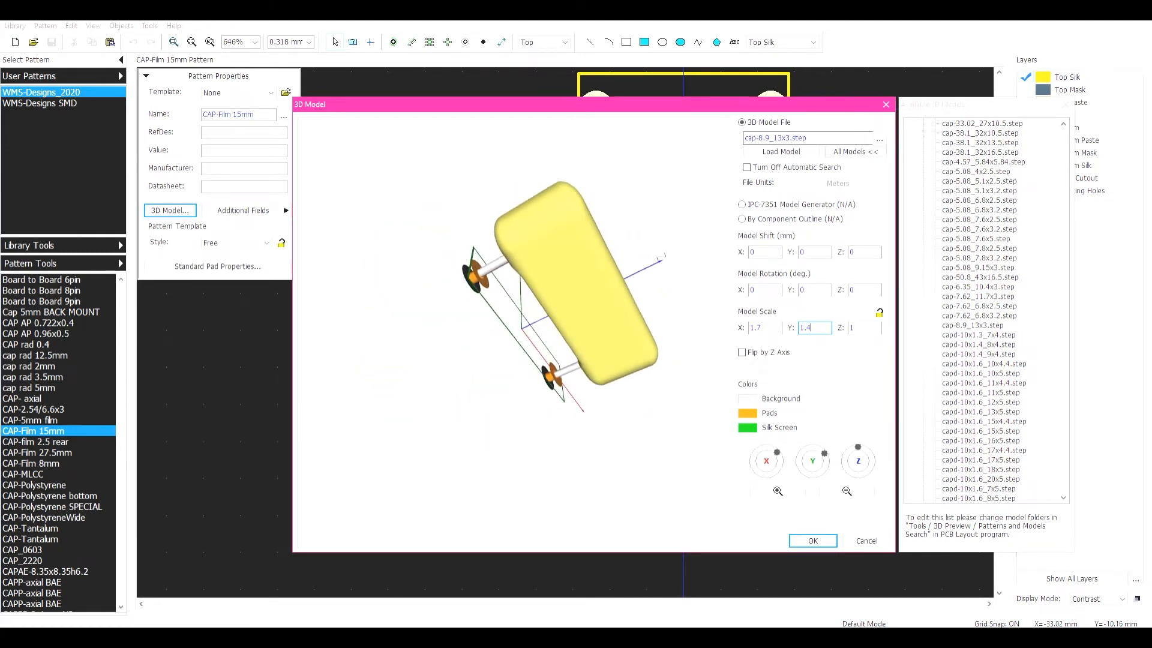
click(855, 151)
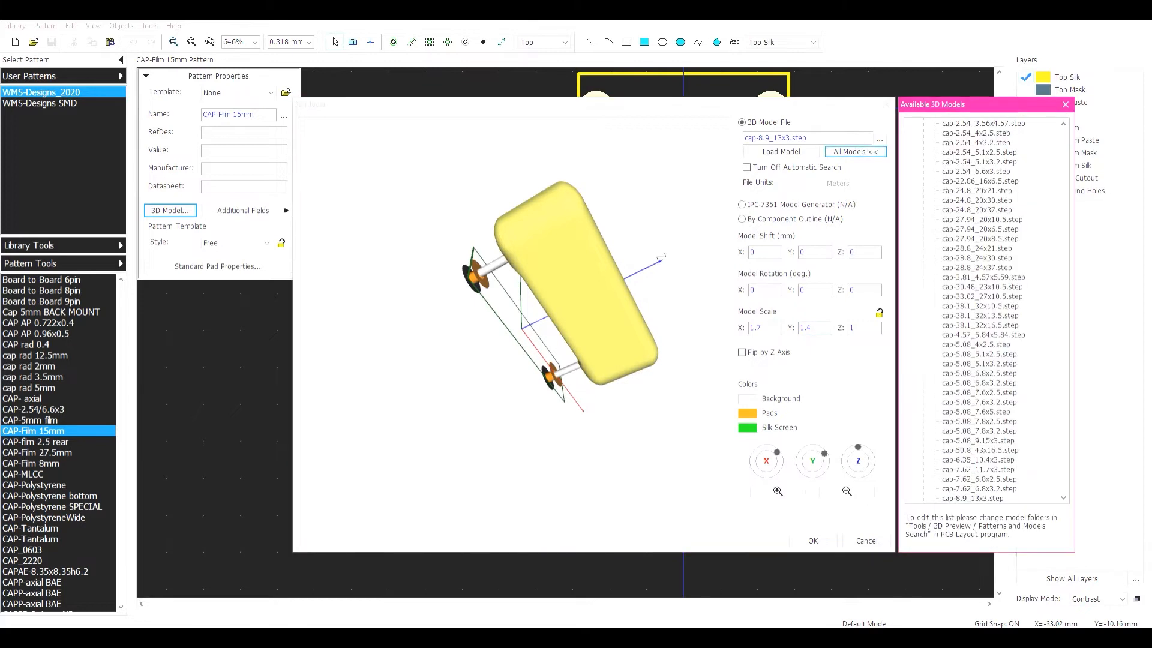
scroll(984, 312, down, 10)
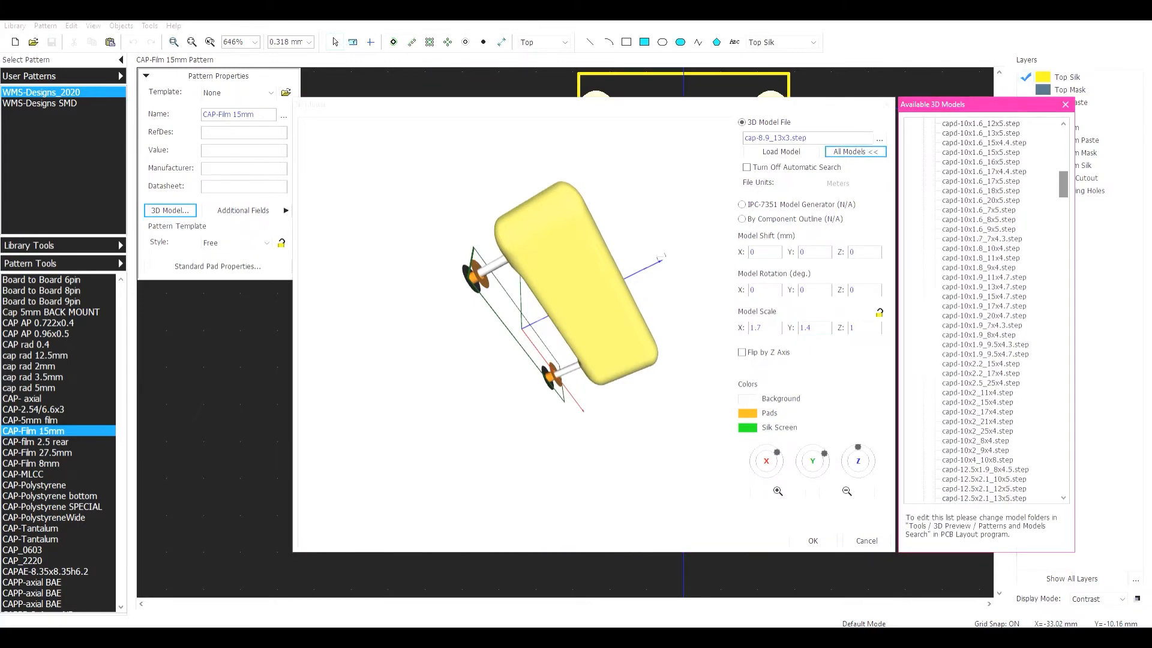
drag(1062, 201, 1062, 141)
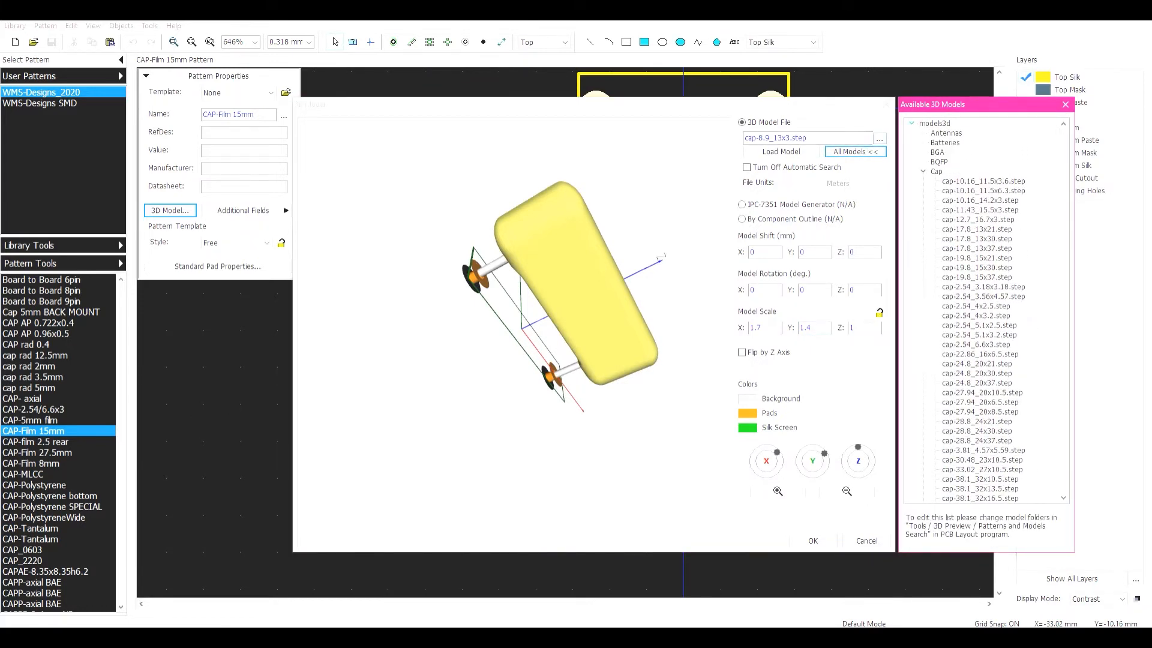
click(879, 138)
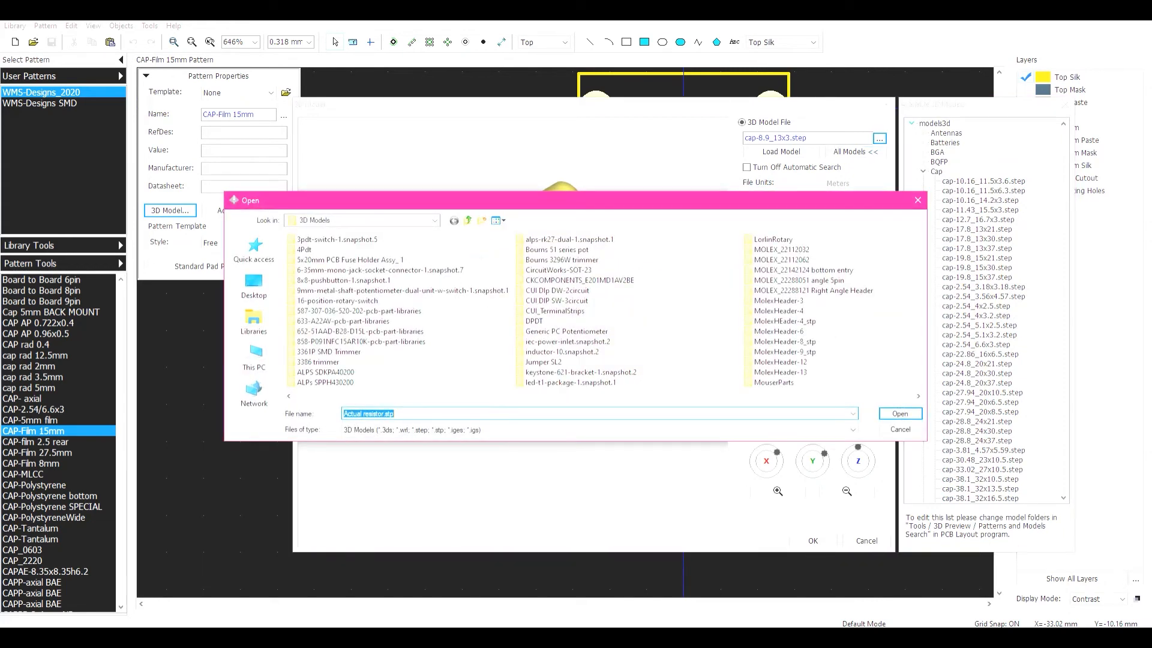
drag(445, 395, 533, 393)
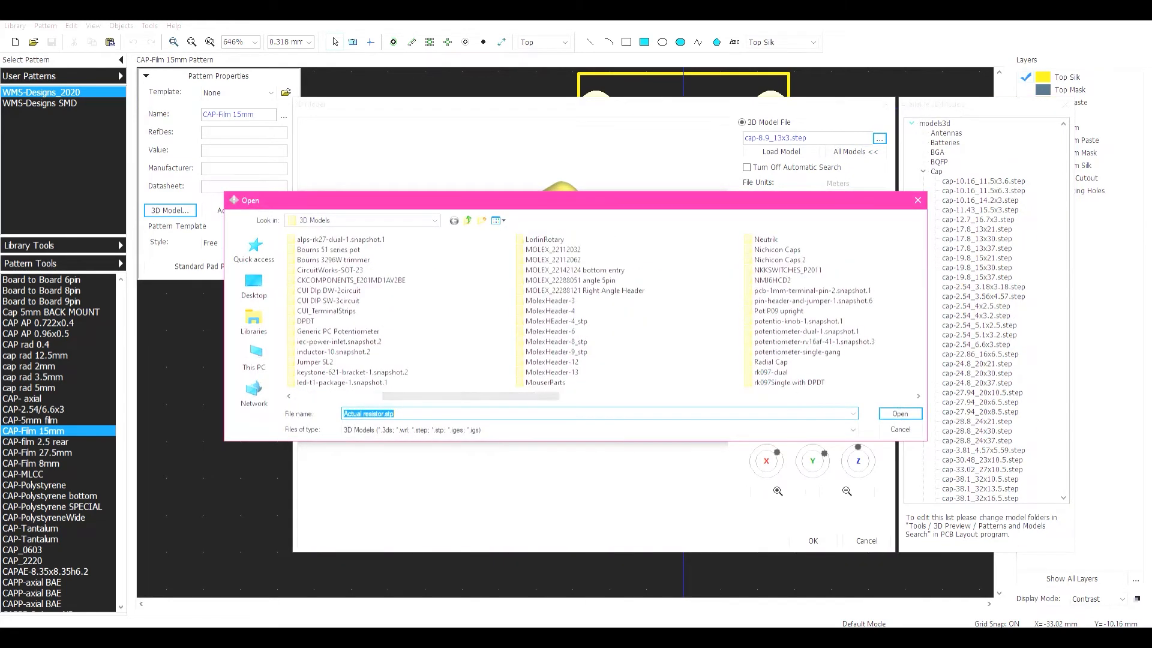
click(918, 396)
click(918, 396)
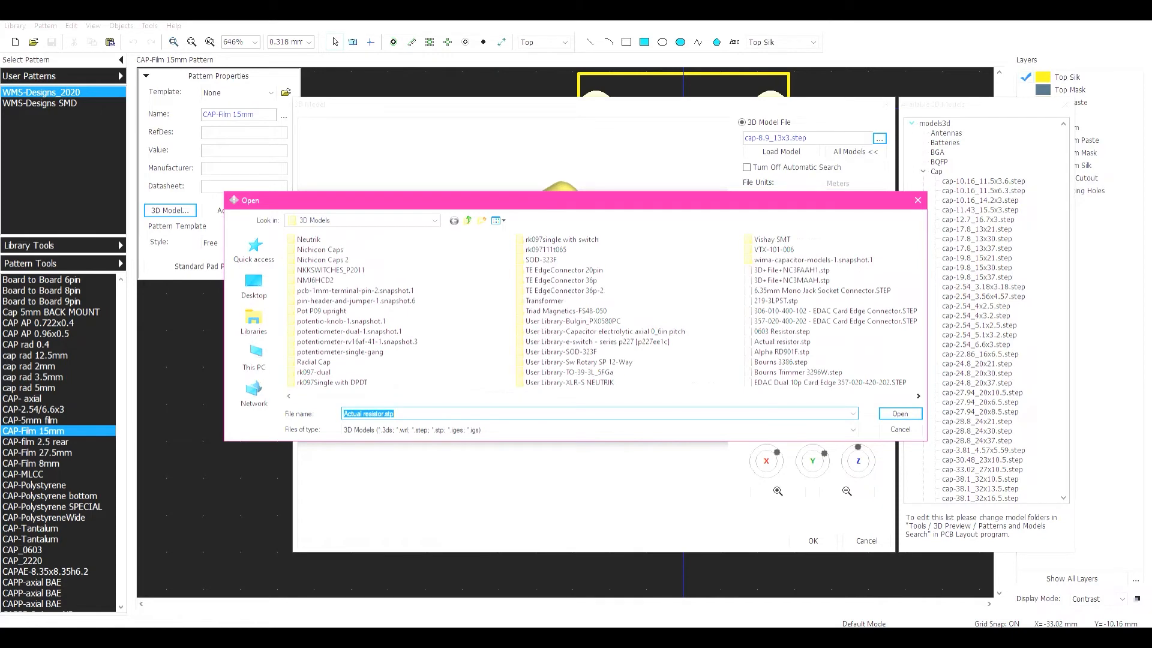
click(917, 395)
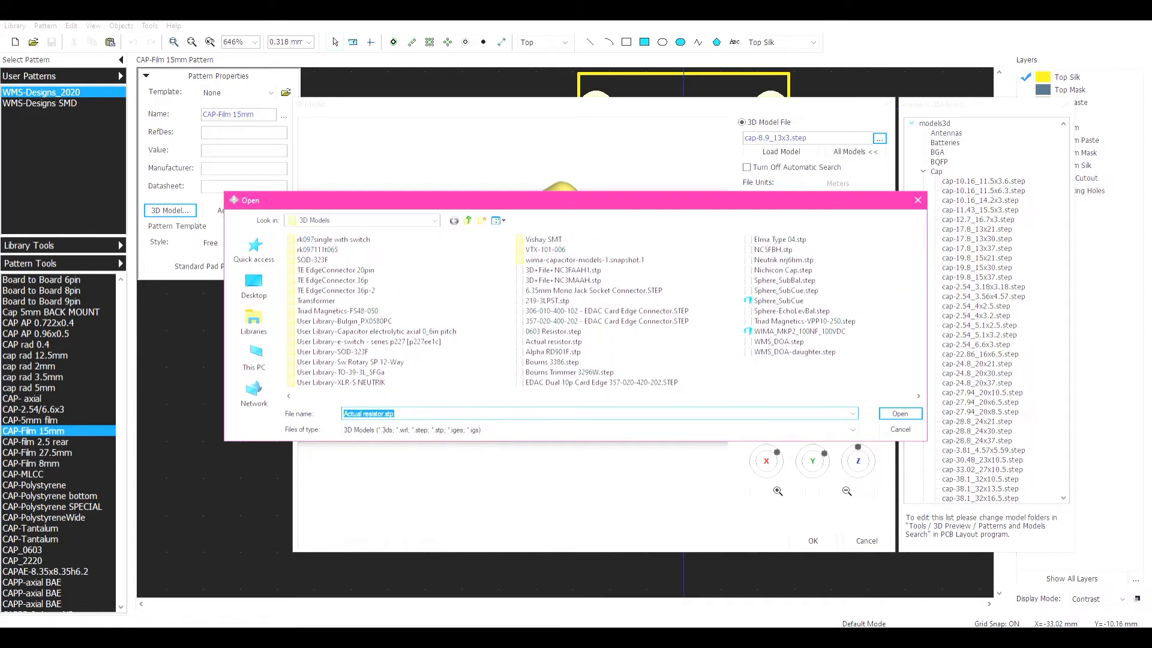
double_click(576, 259)
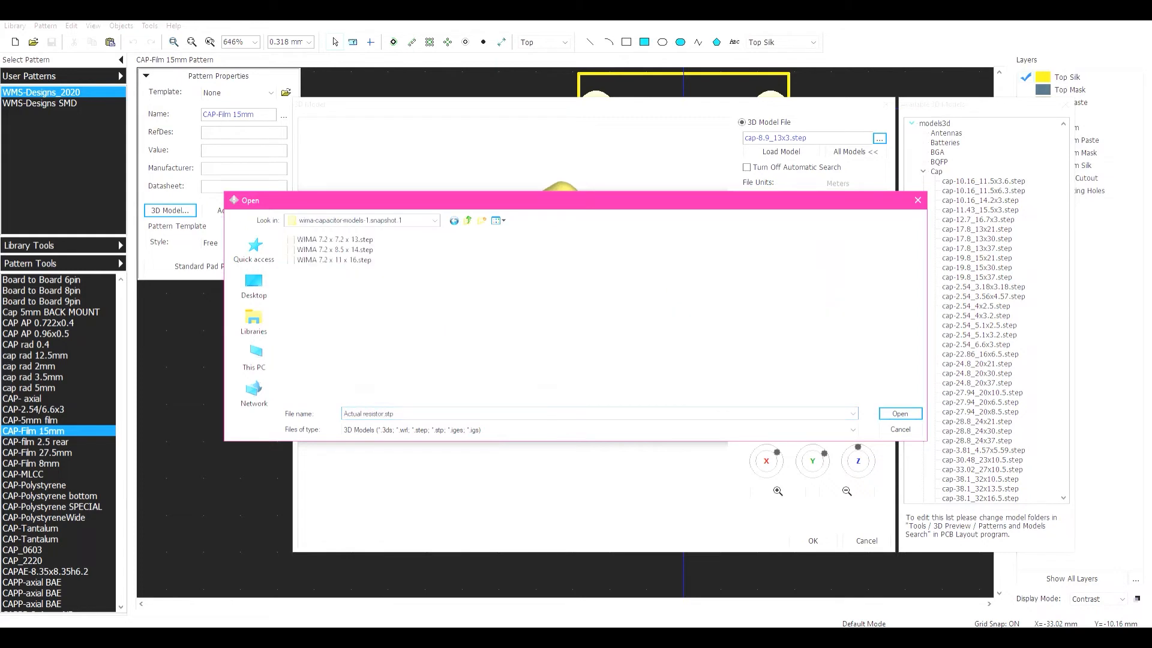
click(334, 260)
click(900, 413)
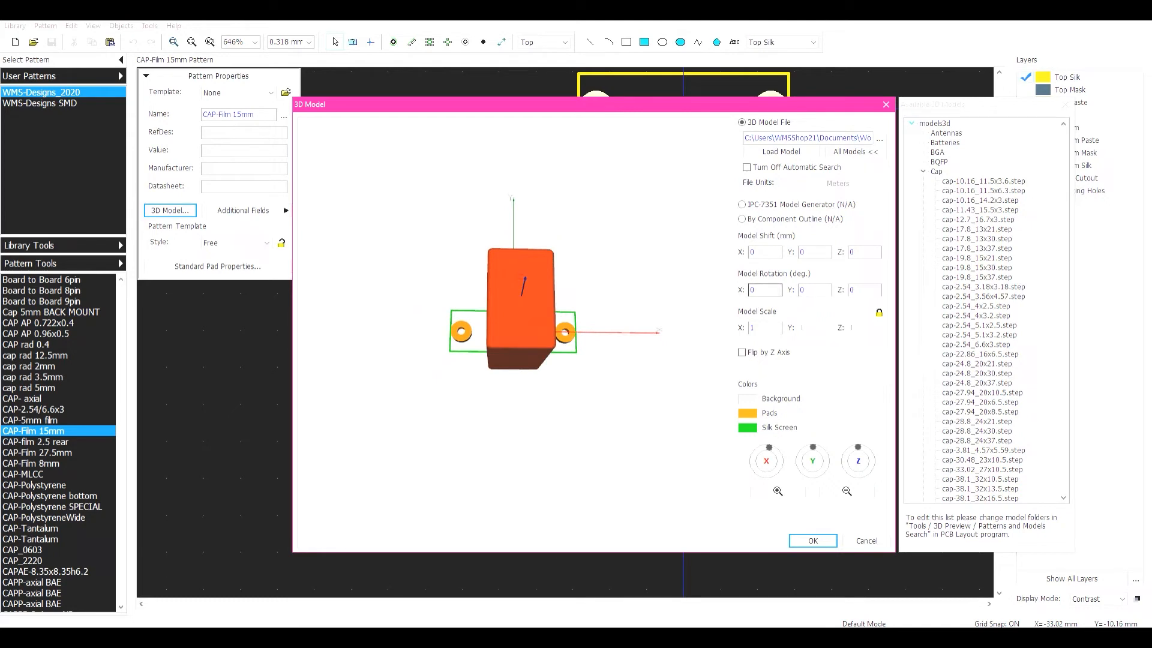
- Try rotating the WIMA capacitor model by 90° about the X, Y and Z axes in turn
double_click(764, 290)
text(90)
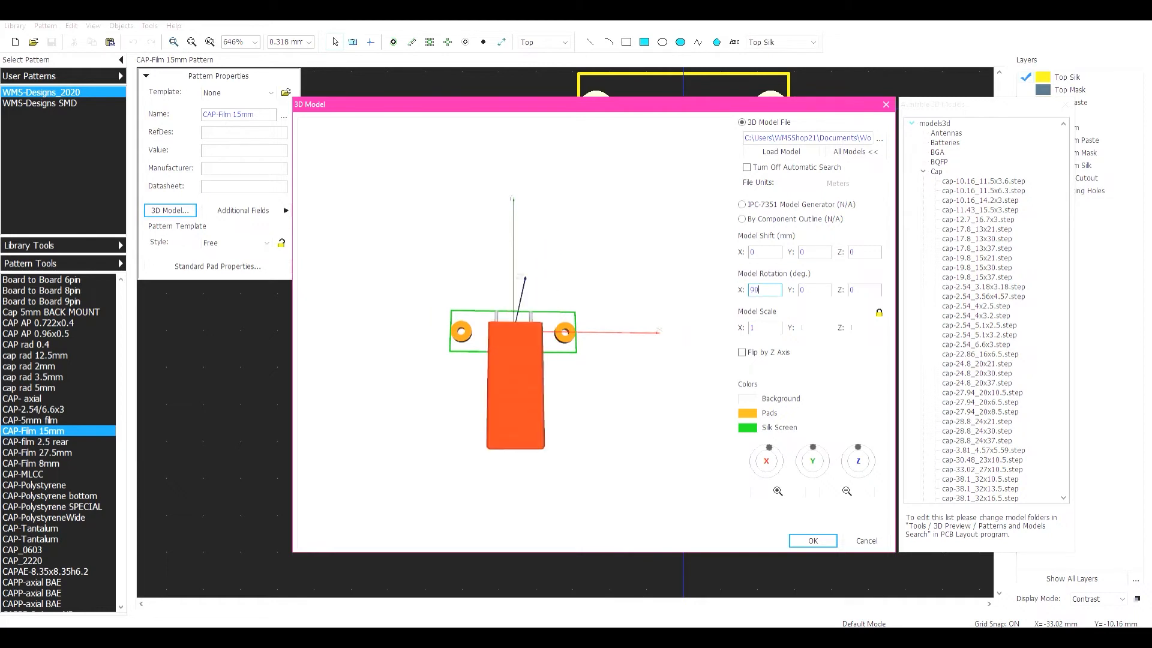
double_click(764, 290)
text(0)
double_click(802, 289)
text(90)
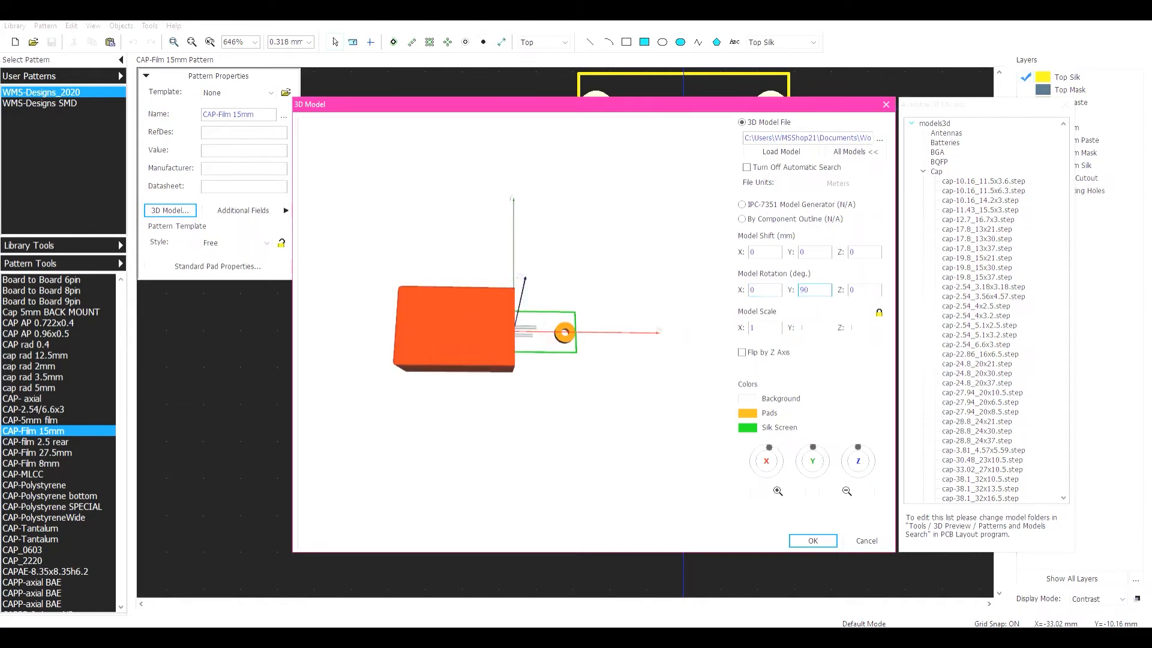
double_click(804, 290)
text(0)
double_click(852, 289)
text(90)
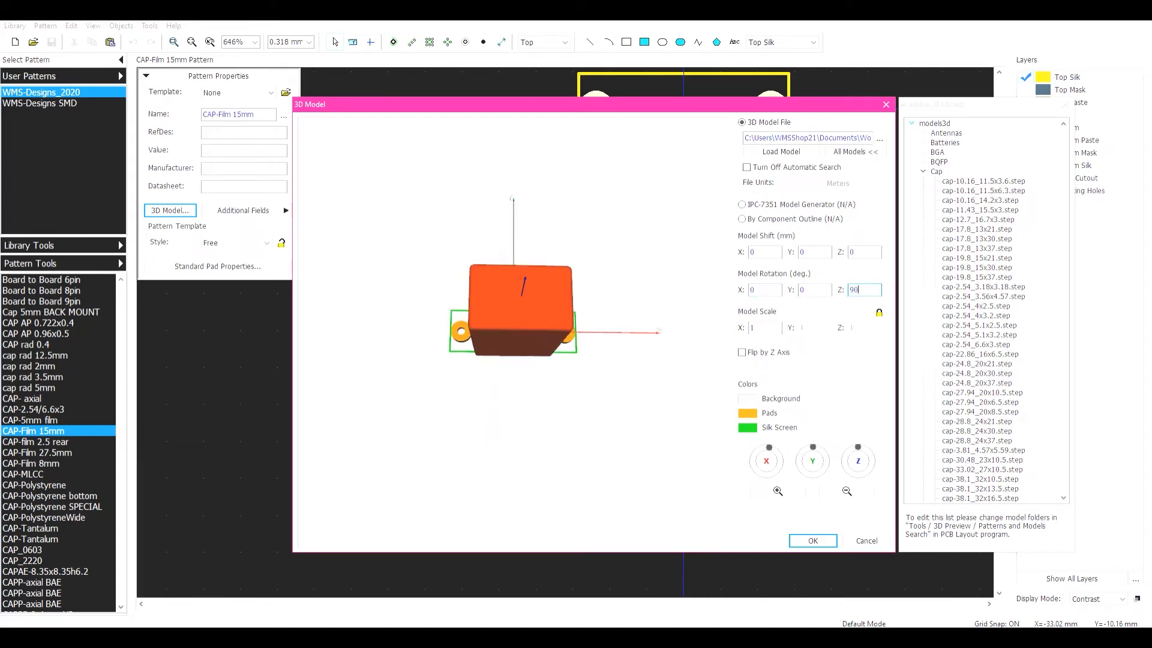
drag(522, 312, 618, 330)
- Reset the model's Z rotation to 0, then try a Y rotation of 90° and a Z rotation of 270° separately
double_click(855, 289)
text(0)
key(shift+Tab)
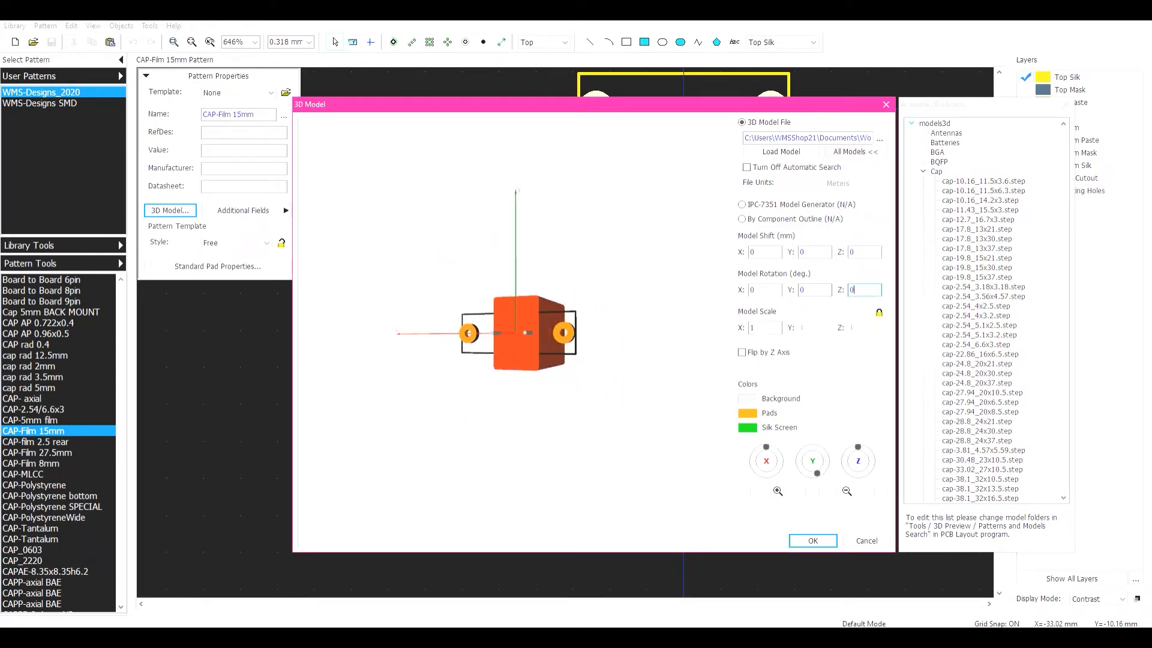
text(90)
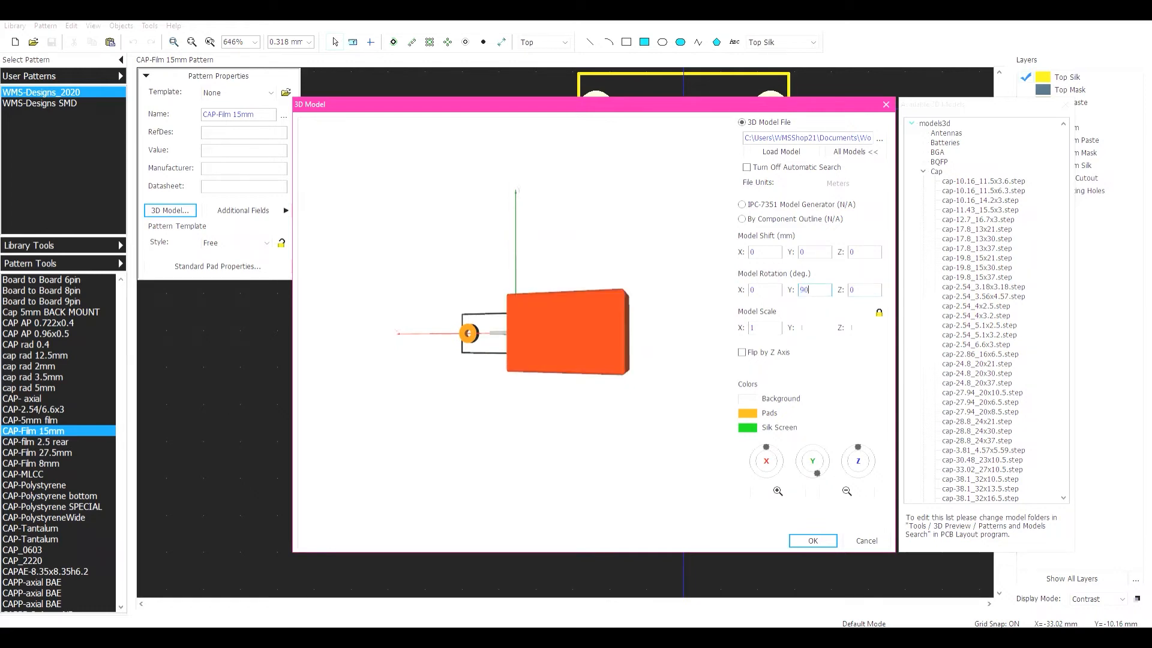
key(ctrl+a)
text(0)
key(Tab)
text(270)
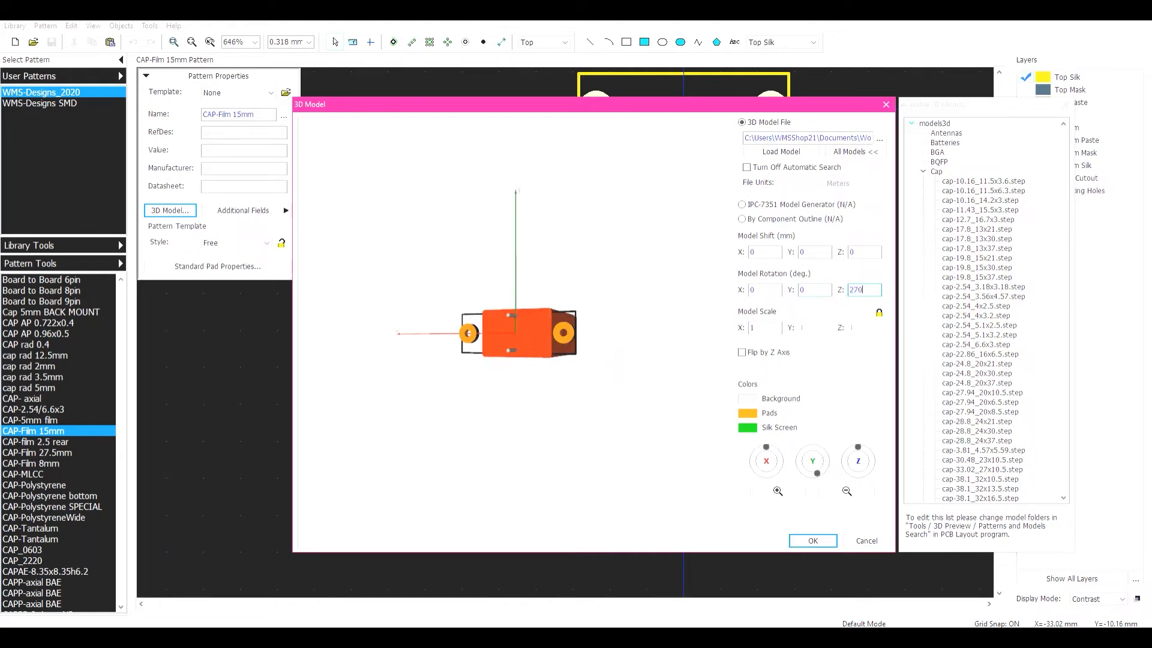
- Set the model's Z rotation to 180° and check its leads against the pads from below
key(ctrl+a)
text(180)
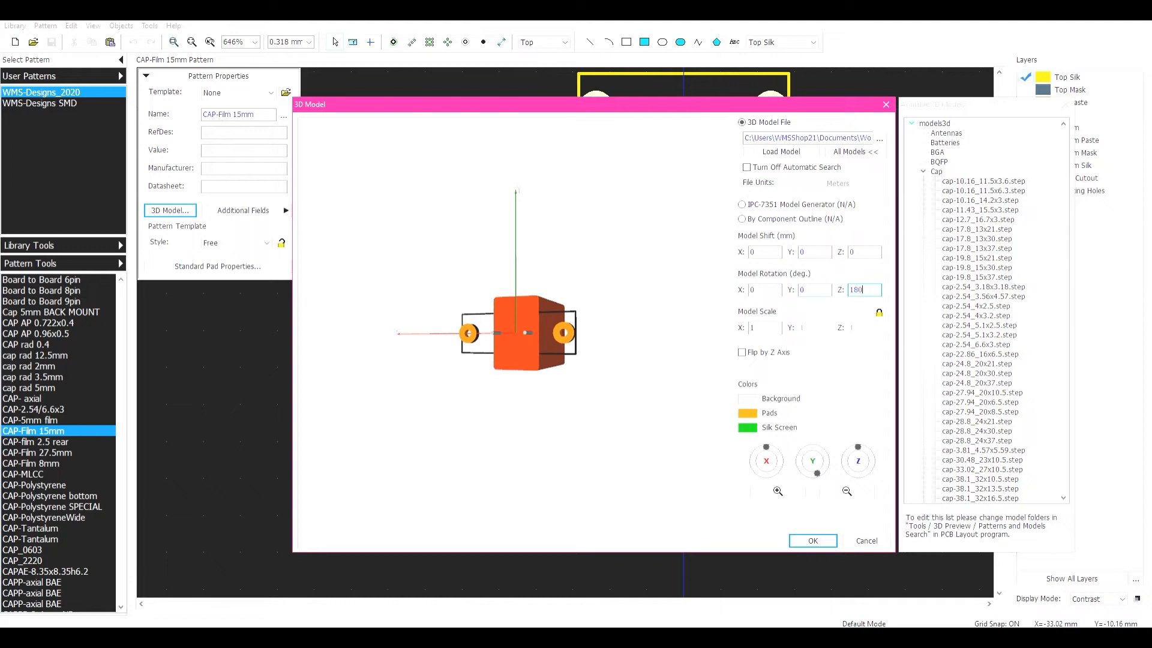
mouse_move(515, 333)
mouse_down()
mouse_move(540, 333)
mouse_move(527, 414)
mouse_move(517, 319)
mouse_up()
- Scale the WIMA model to 3 on all axes and try Z shifts of .52, 1, 2 and 4 mm
click(755, 327)
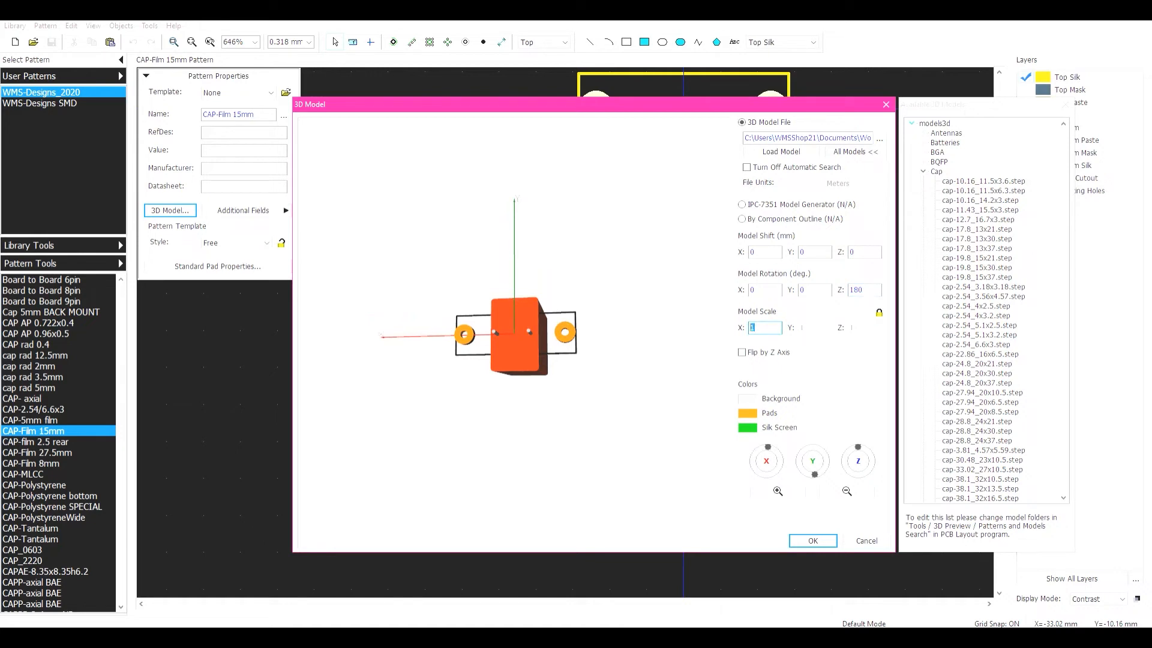
text(3)
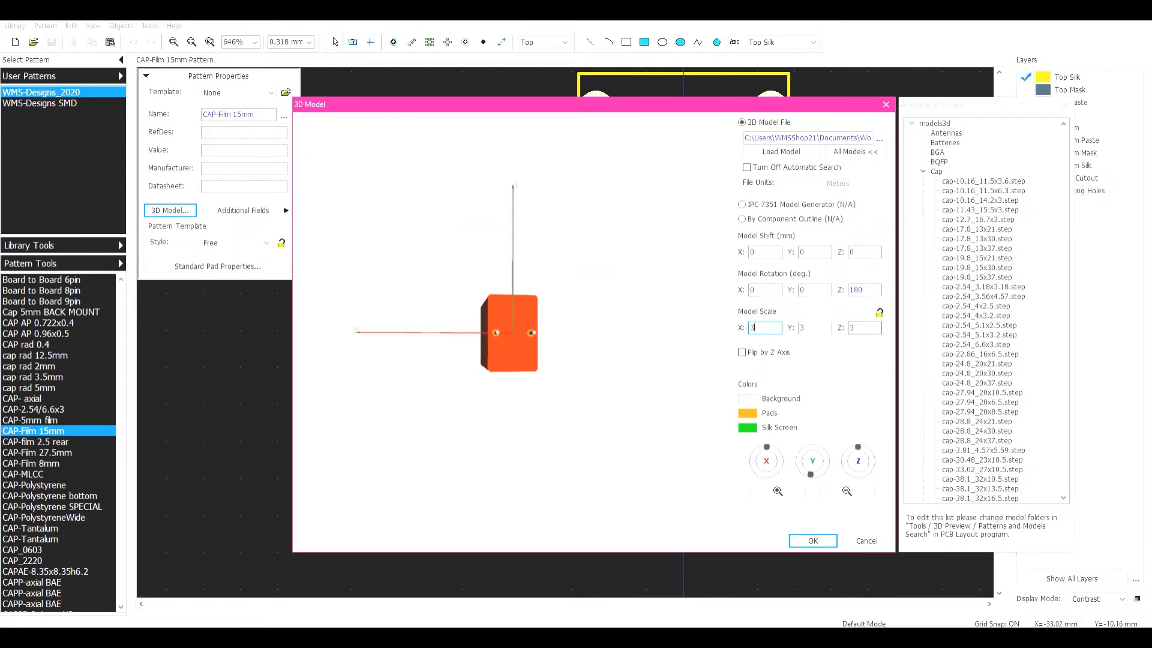
double_click(860, 252)
text(.2)
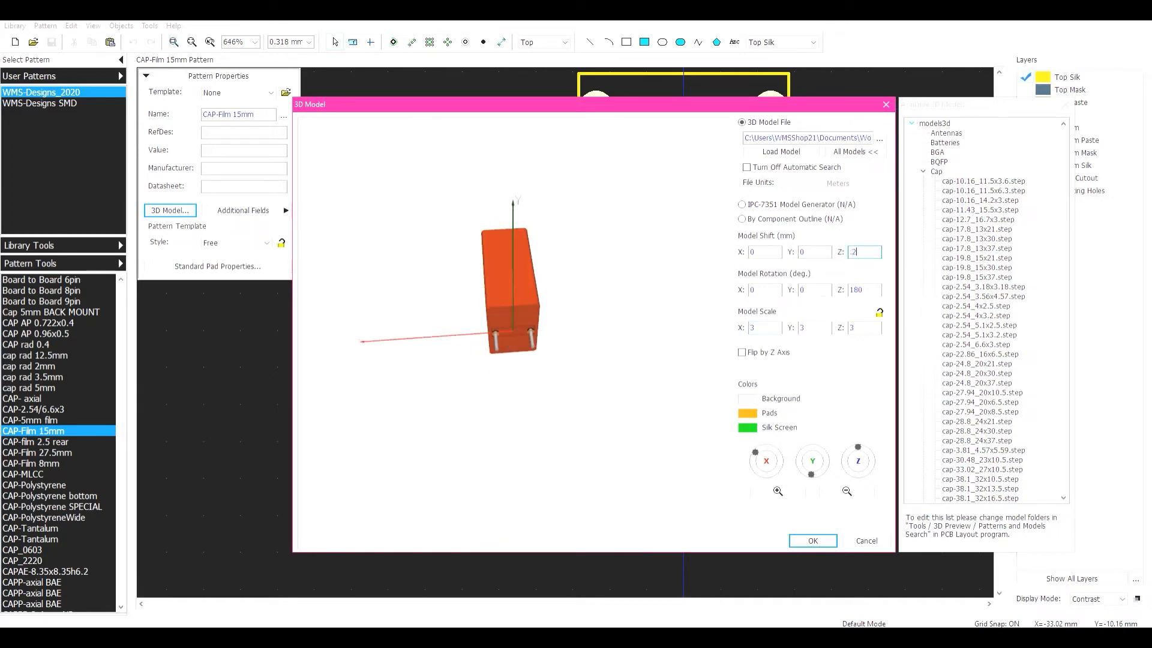
text(5)
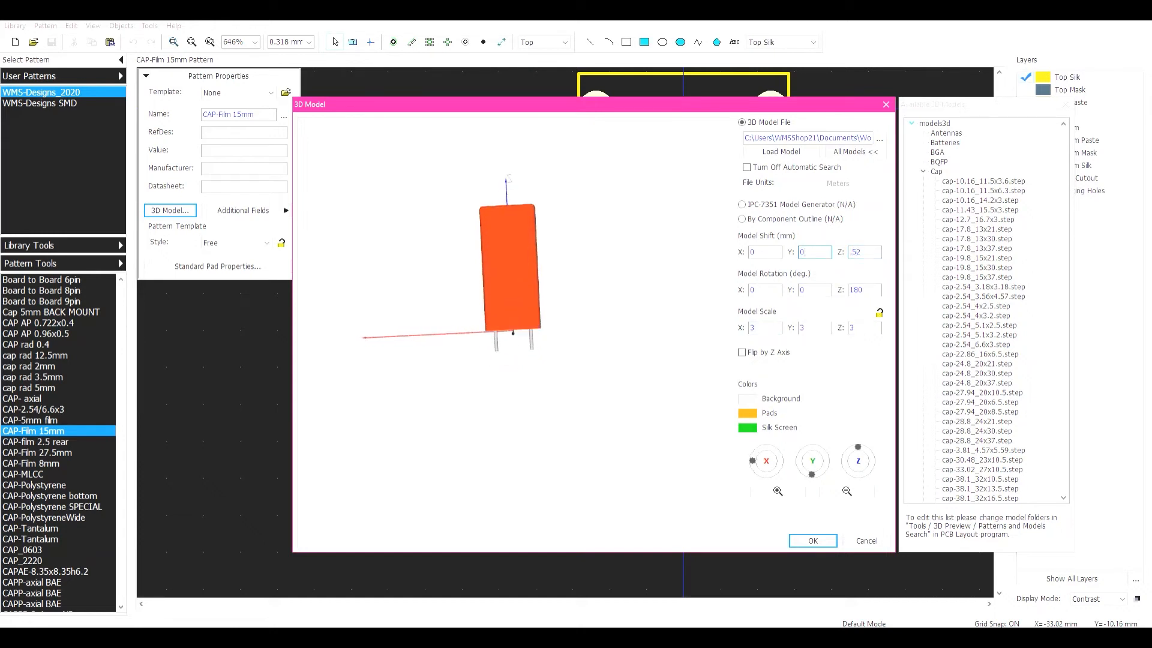
key(Tab)
text(1)
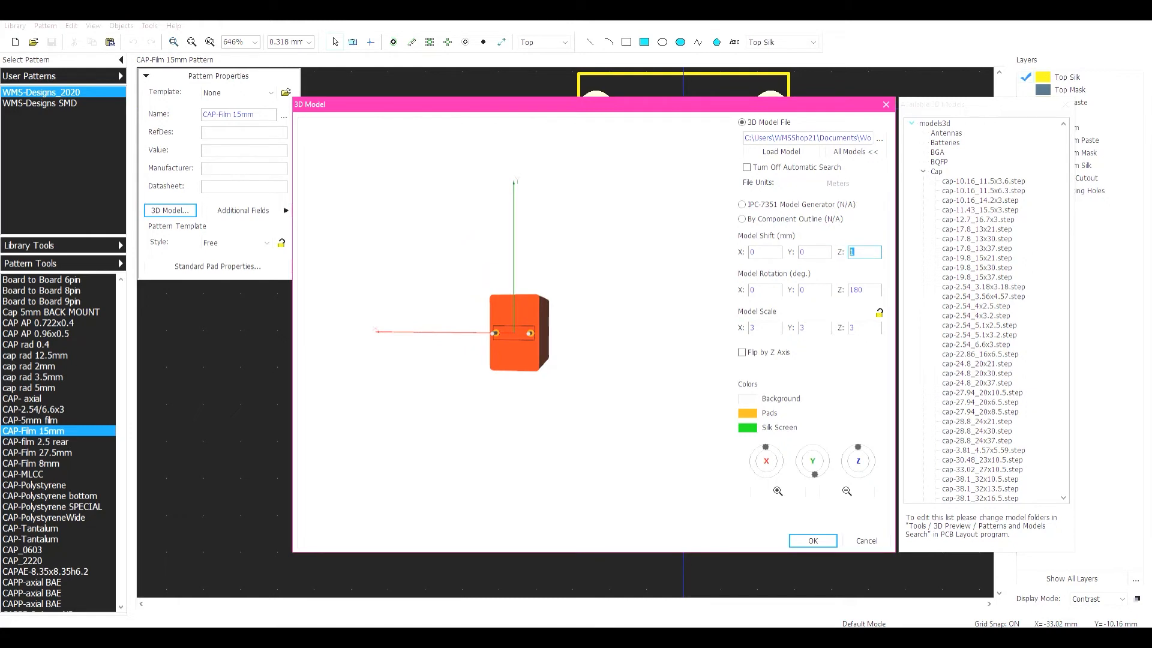
text(2)
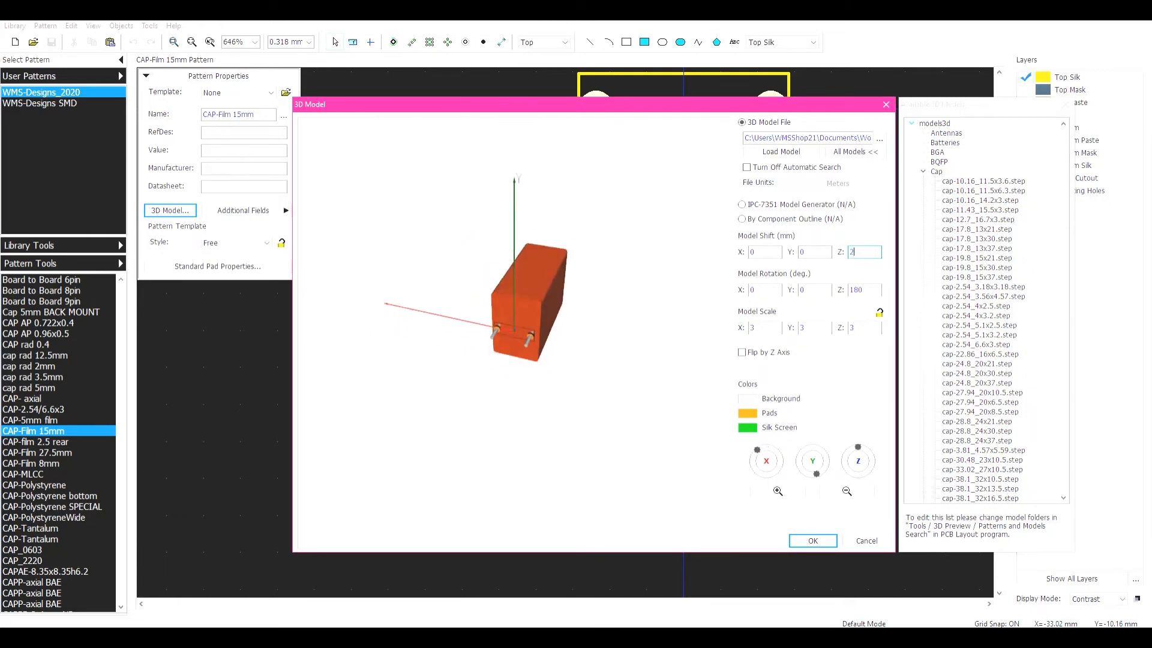
double_click(852, 252)
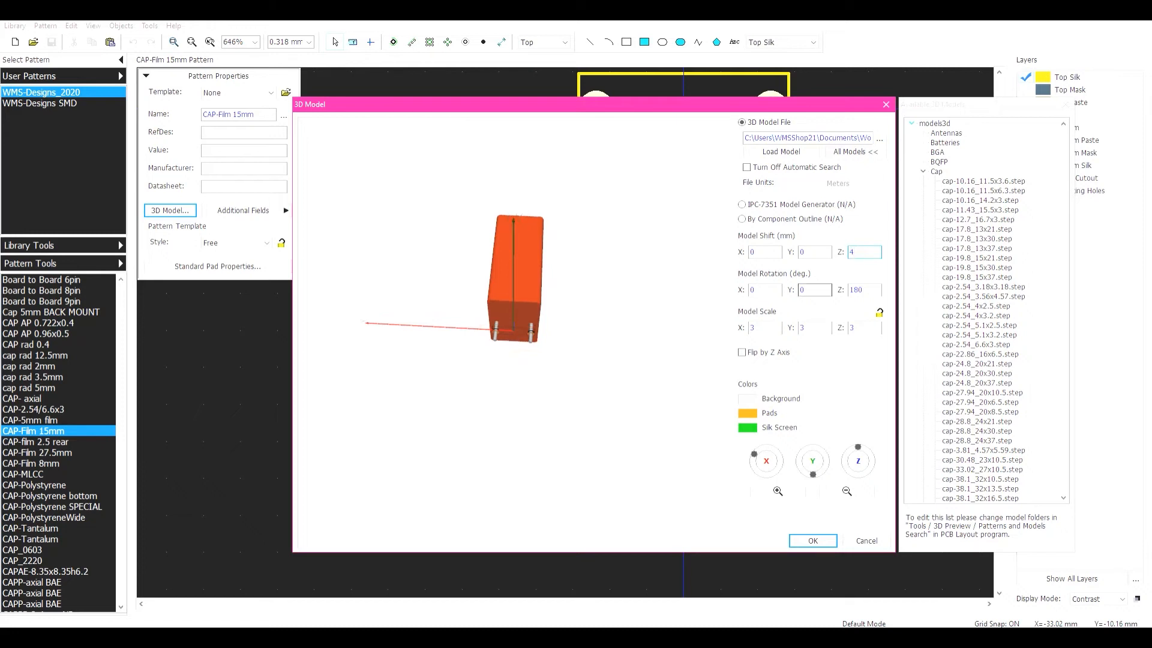
text(4)
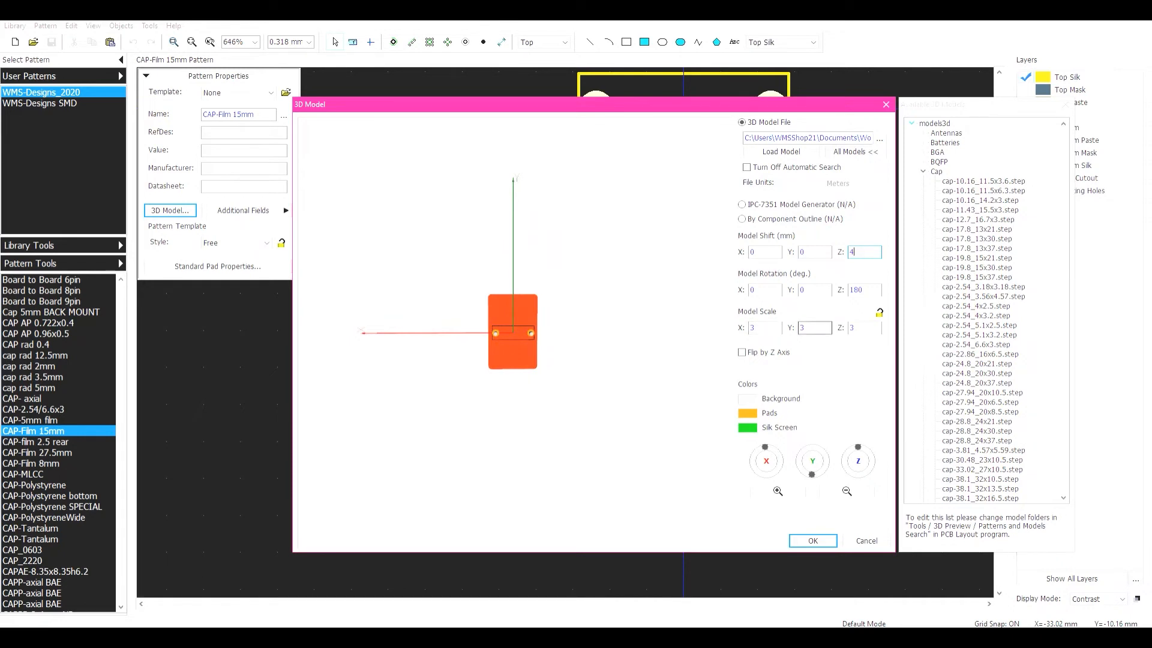
- Set the WIMA model's Y and Z scale to .5 each and return its Z shift to 0 mm
double_click(815, 328)
text(1)
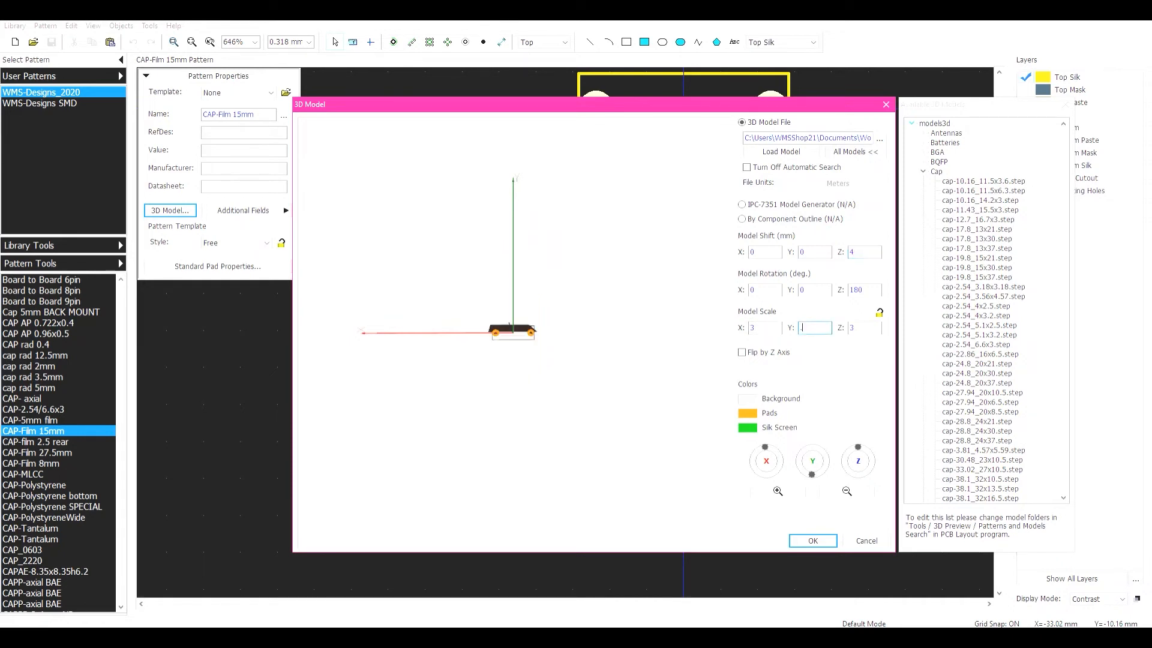
drag(599, 327, 495, 330)
text(5)
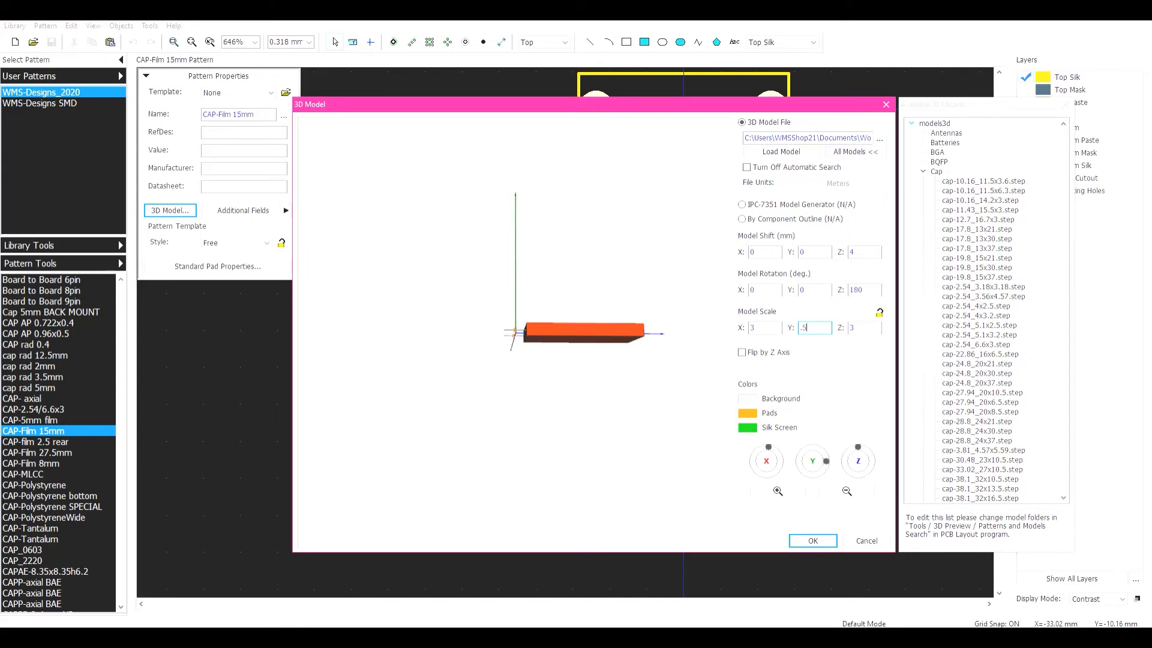
drag(540, 330, 411, 246)
key(Tab)
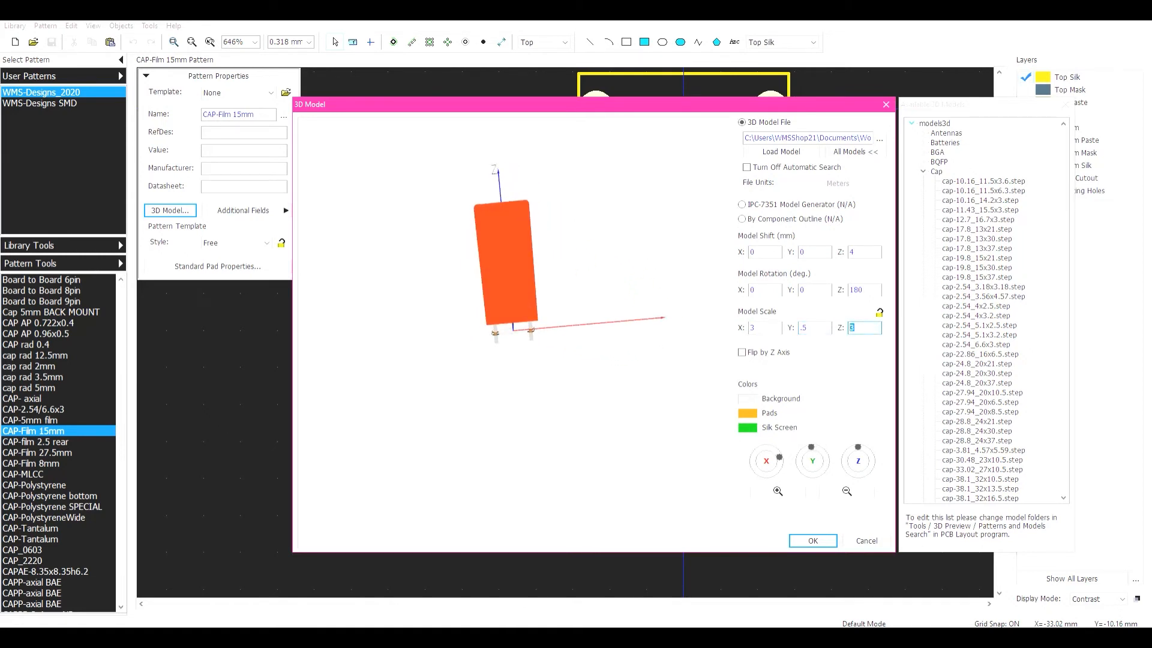
text(.5)
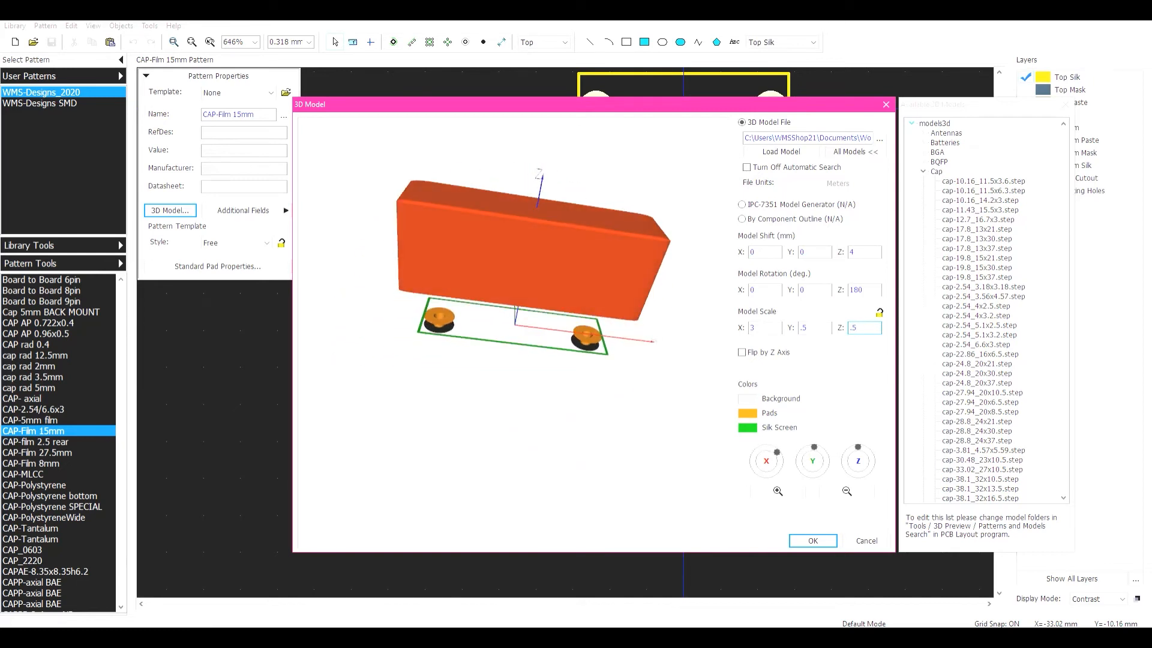
double_click(858, 252)
text(0)
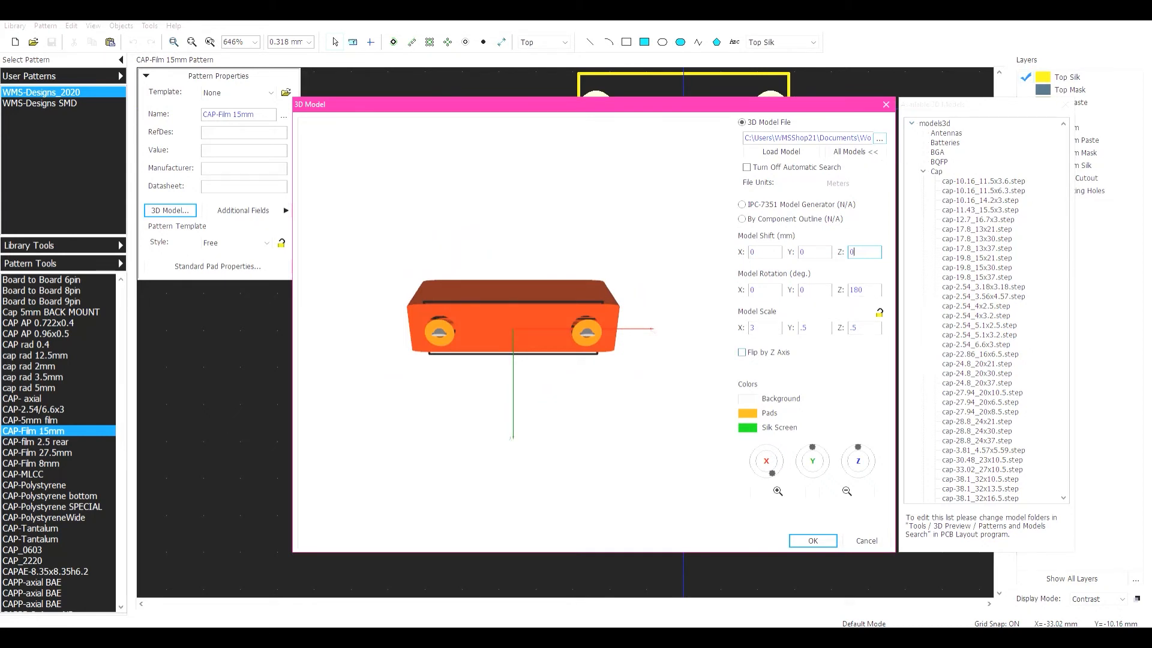
- Preview cap-10.16_14.2x3.step from the Cap category and choose cap-10.16_11.5x3.6.step as the pattern's 3D model
double_click(980, 200)
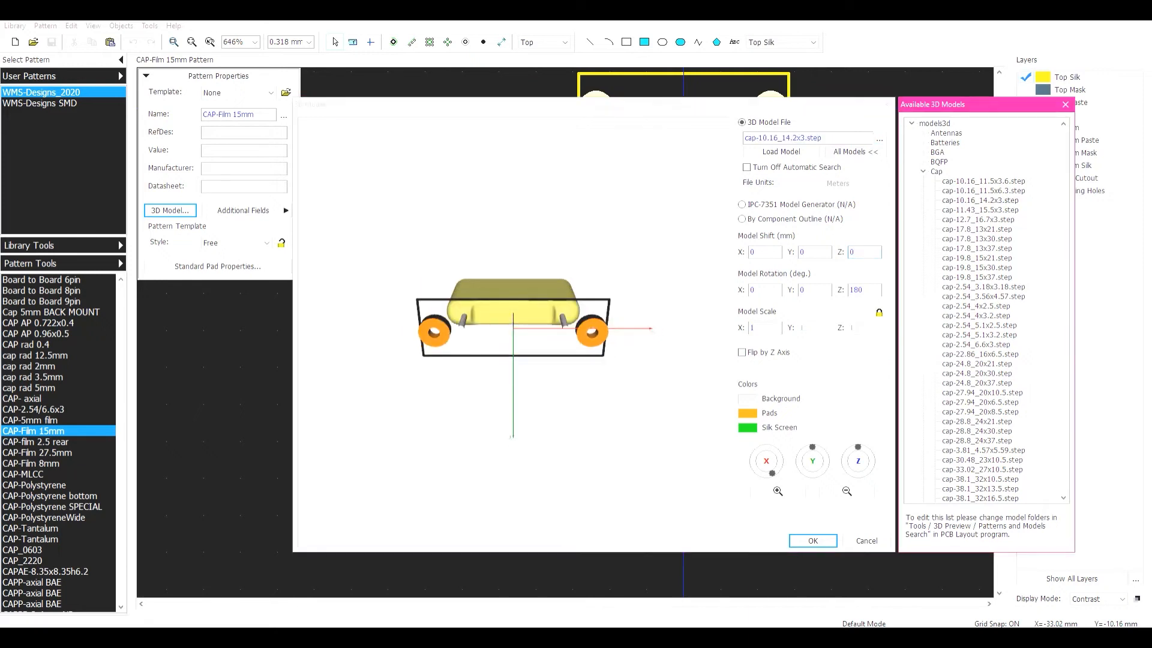
double_click(977, 268)
double_click(967, 181)
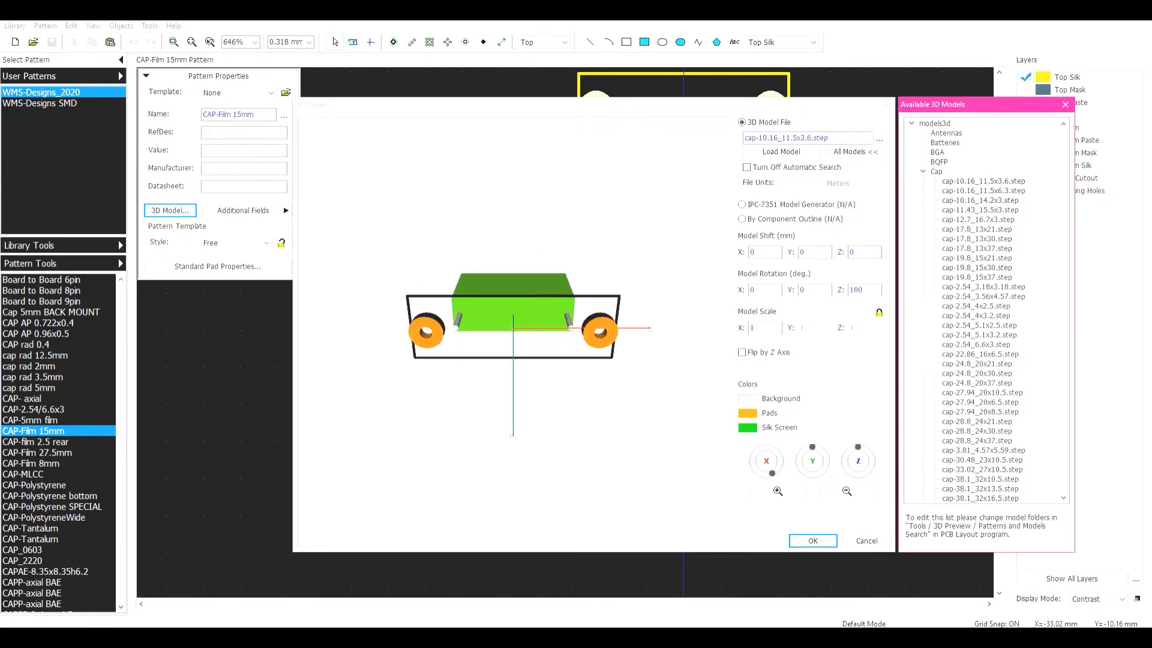
mouse_move(513, 282)
mouse_down()
mouse_move(525, 366)
mouse_move(517, 295)
mouse_up()
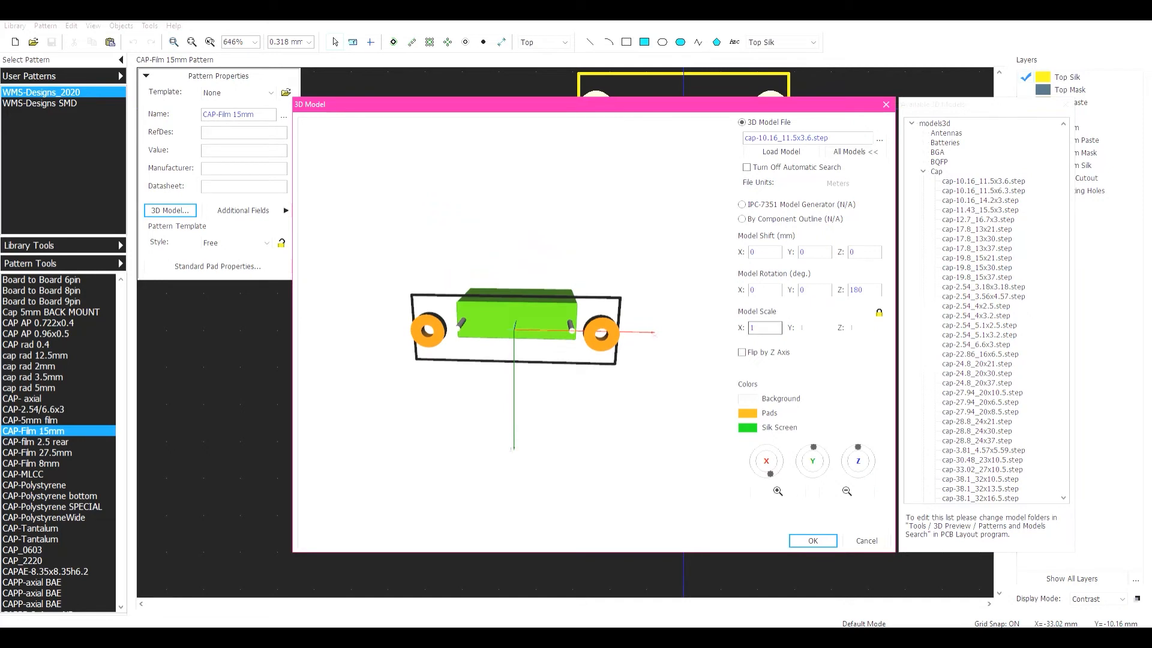
- Unlock the capacitor model's per-axis scaling, try an X scale of 1.7 and set it to 1.5 to fit the pads
click(879, 312)
click(757, 327)
text(.7)
drag(501, 369, 511, 442)
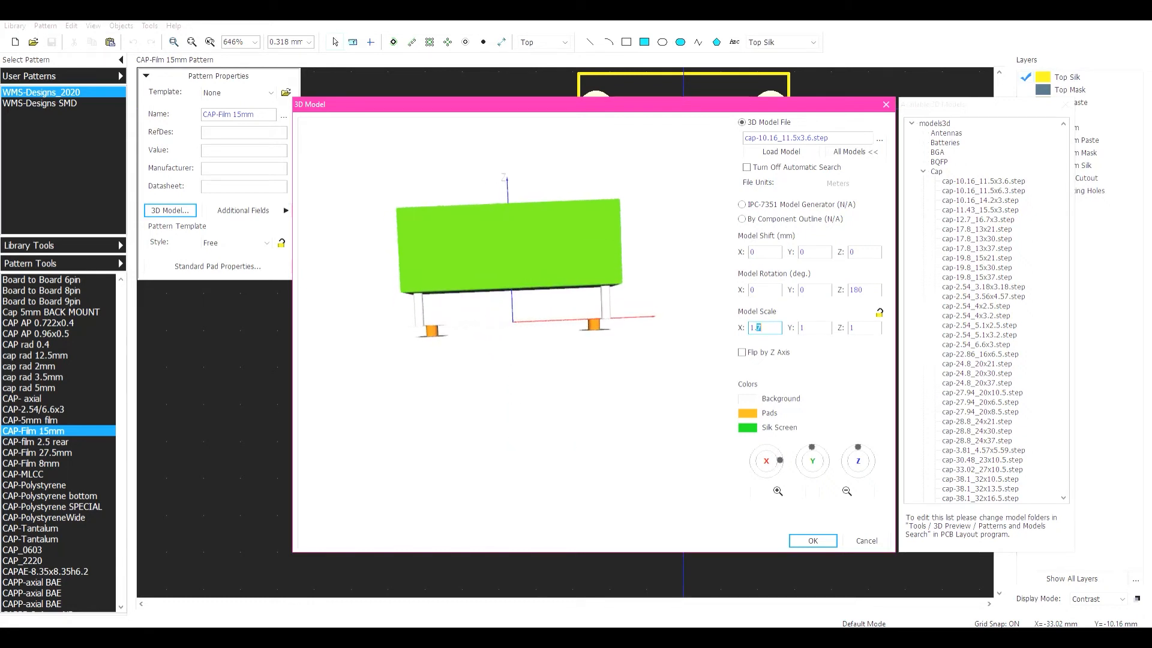
text(5)
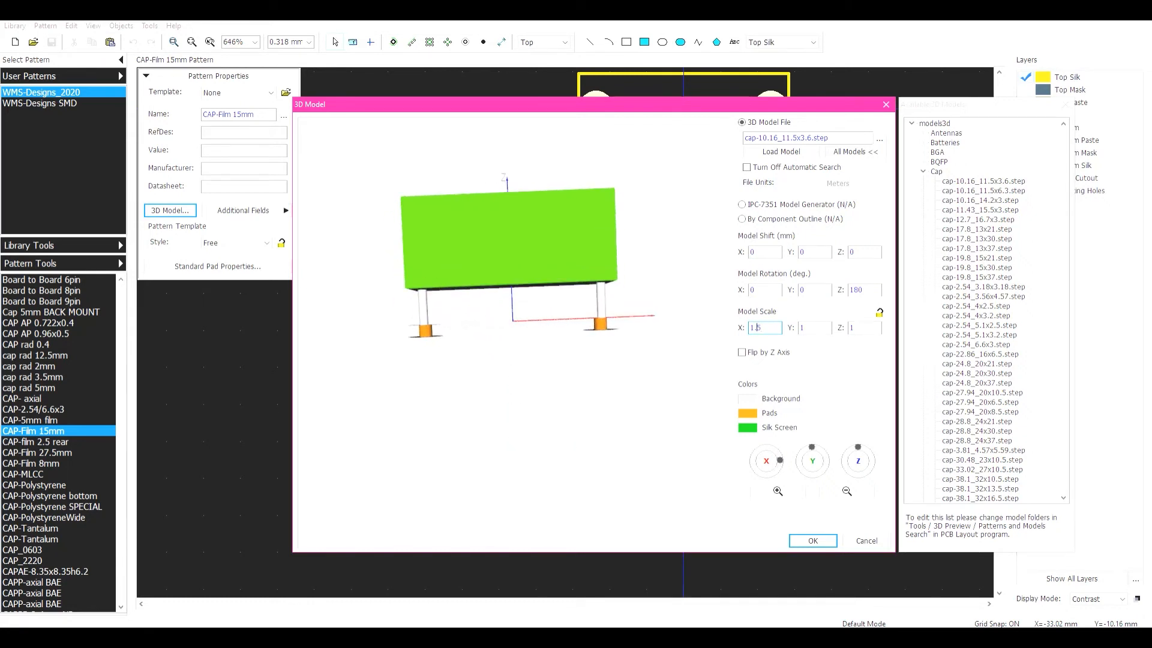
- Set the capacitor model's X scale to 1.45 and Y scale to 1.2 to fit the silkscreen outline
text(45)
drag(509, 240, 528, 330)
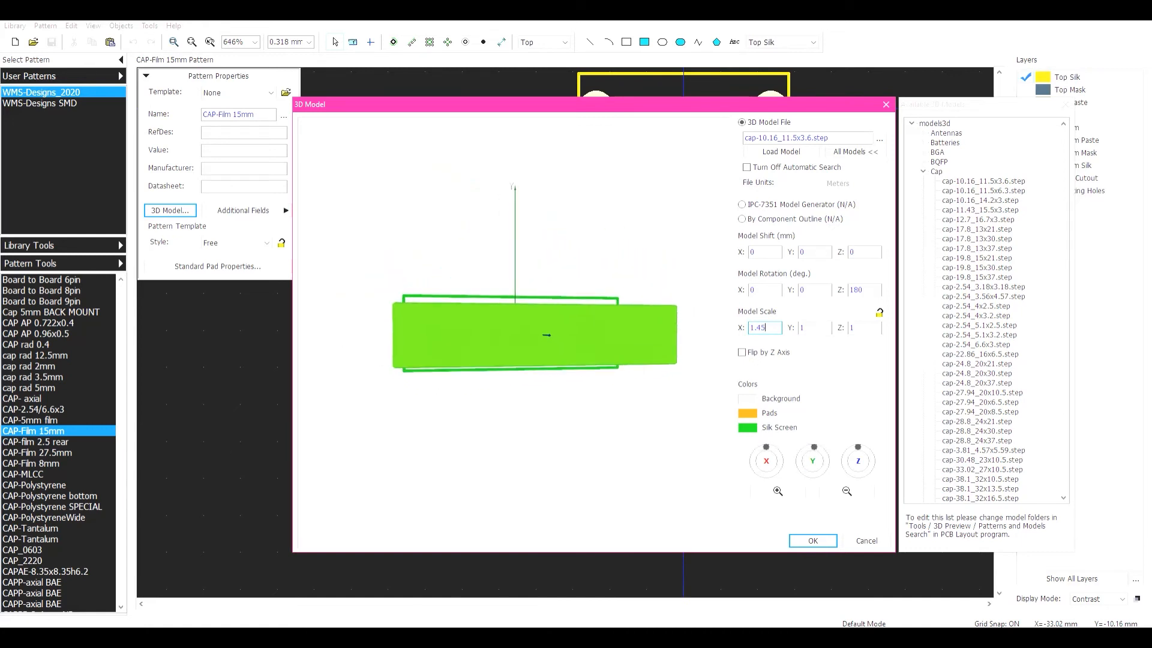
key(Tab)
text(1.2)
drag(522, 330, 528, 258)
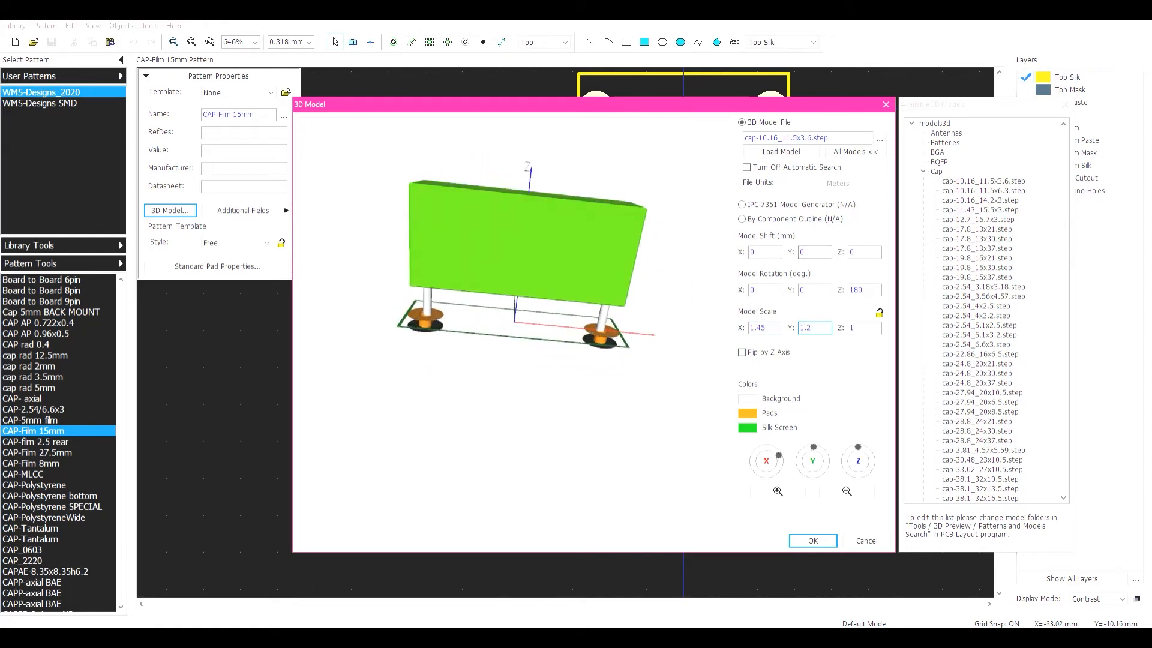
drag(522, 288, 519, 264)
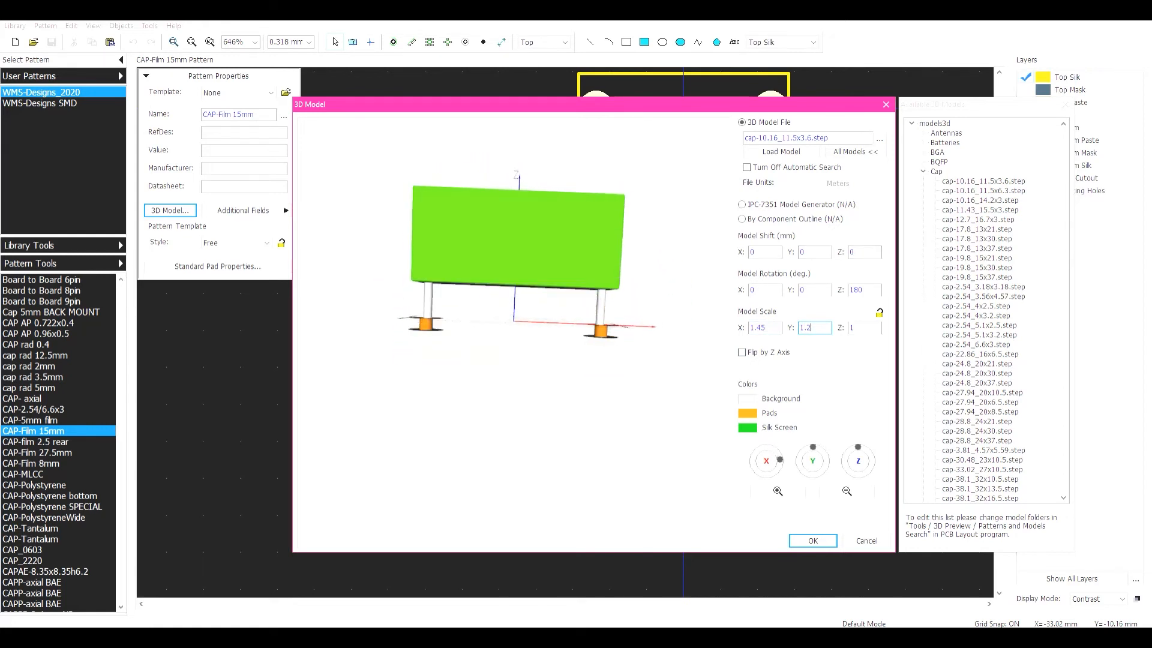
- Try Z shifts of -.5 and -1 mm, set the model's Z shift to -1.5 mm, then apply it and save the pattern library
double_click(854, 252)
text(-.5)
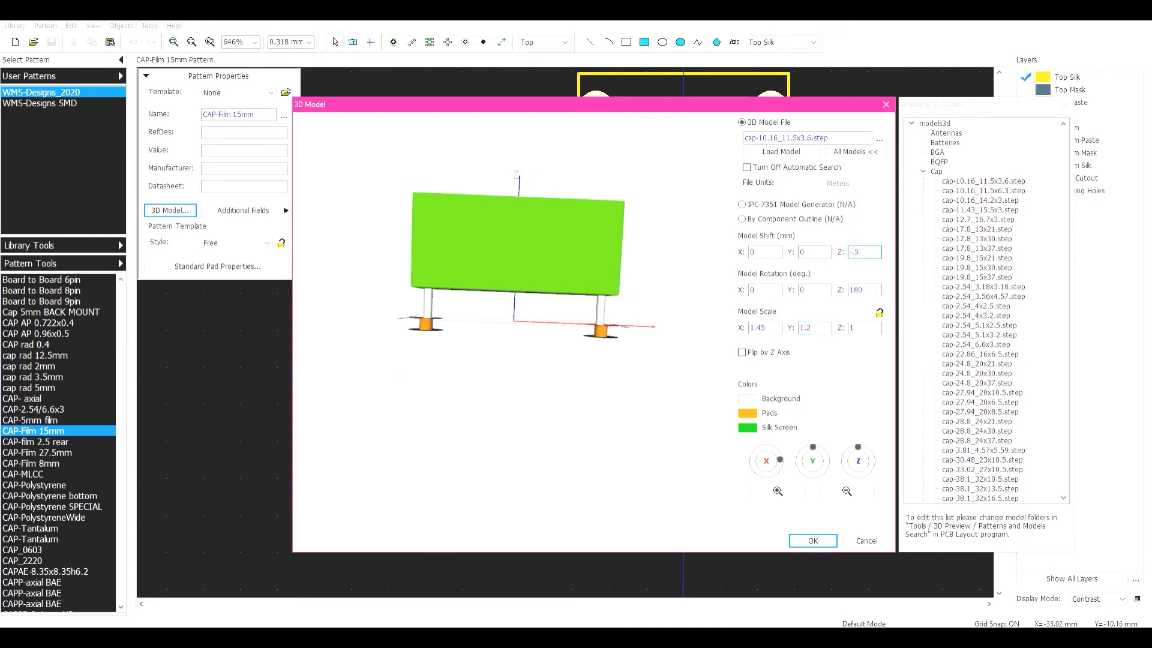
key(BackSpace)
text(1)
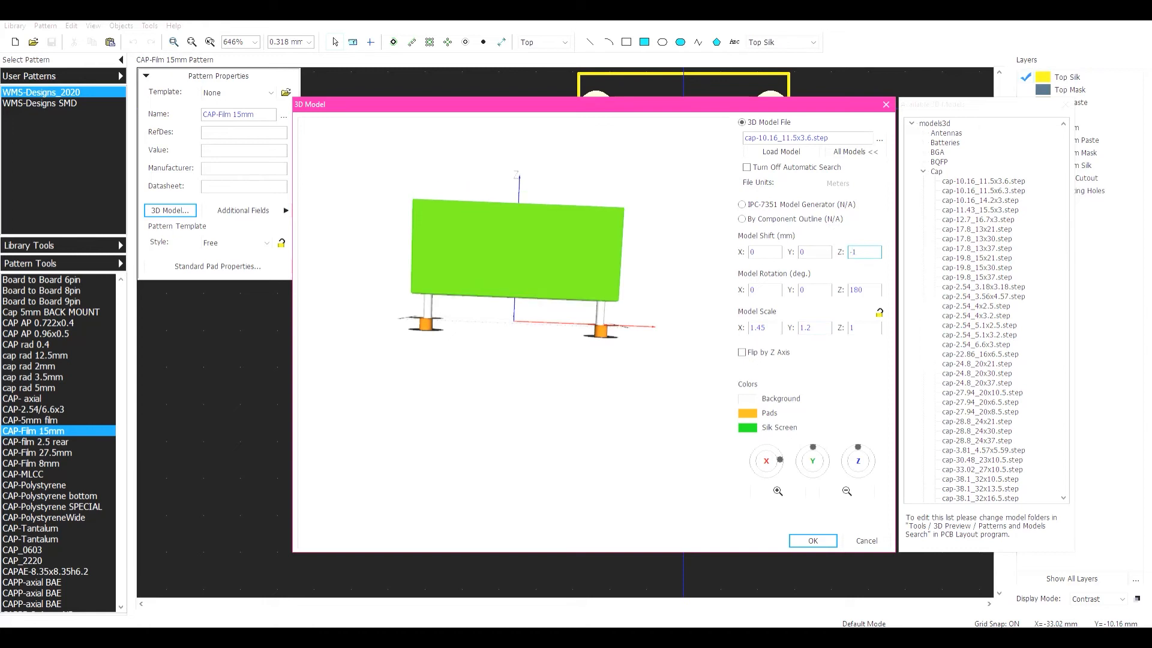
text(5)
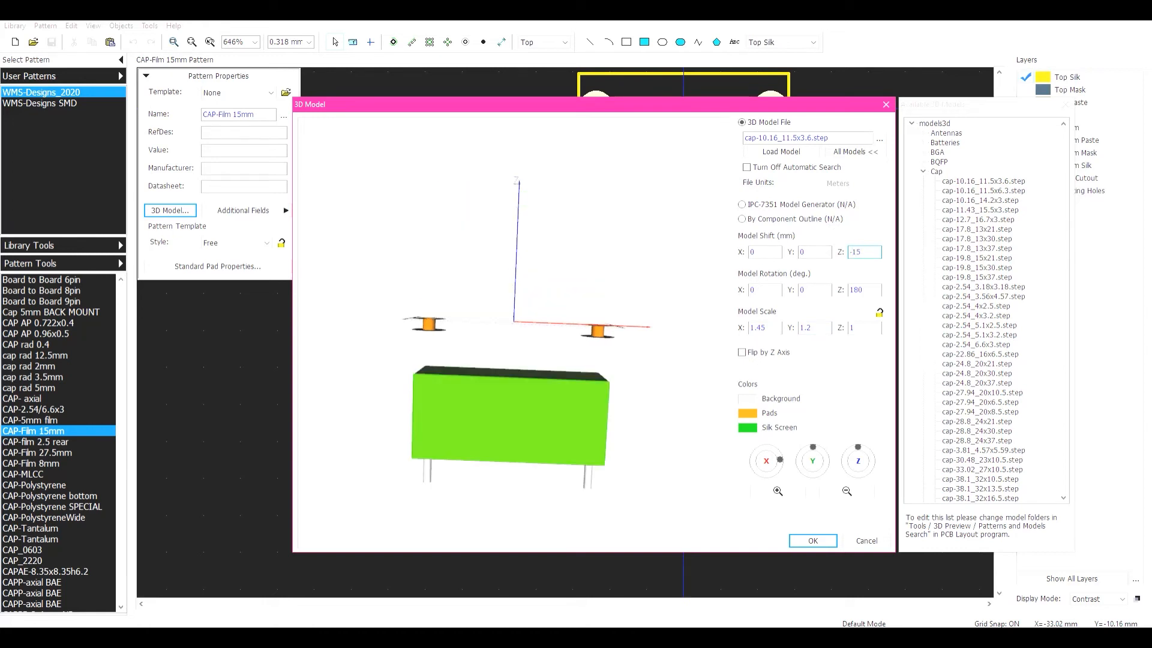
text(.)
drag(600, 288, 582, 324)
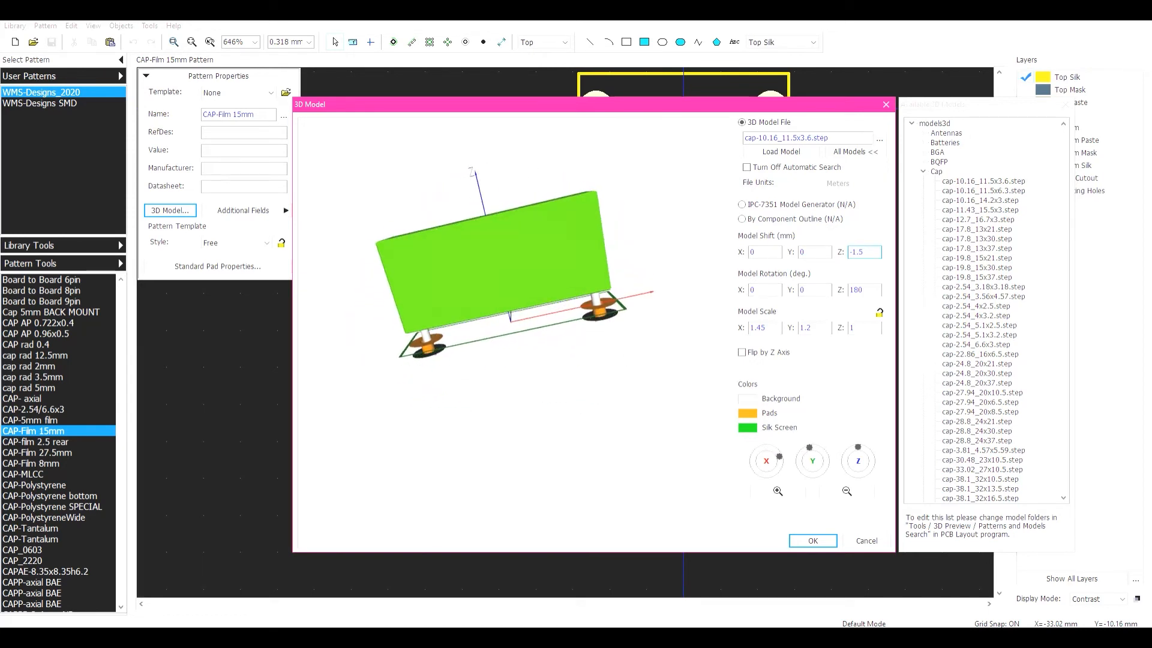
click(812, 540)
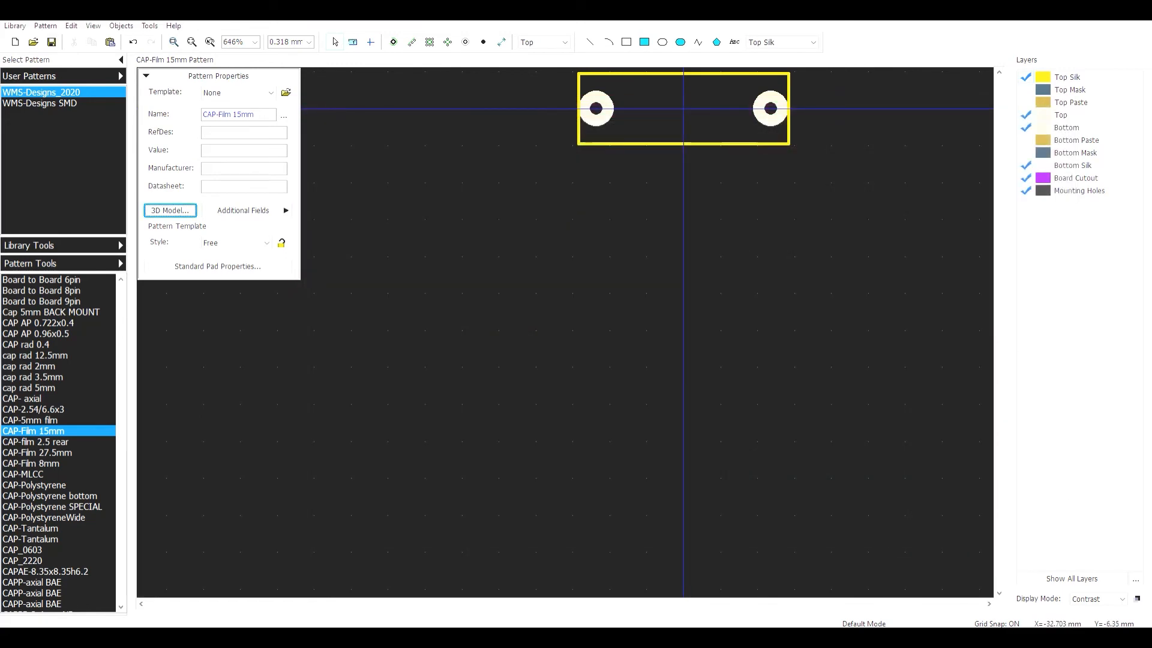
key(ctrl+s)
- Switch to the Component Editor, reattach the CAP-Film 15mm pattern to the Cap Film 15mm component and save the library
key(alt+Tab)
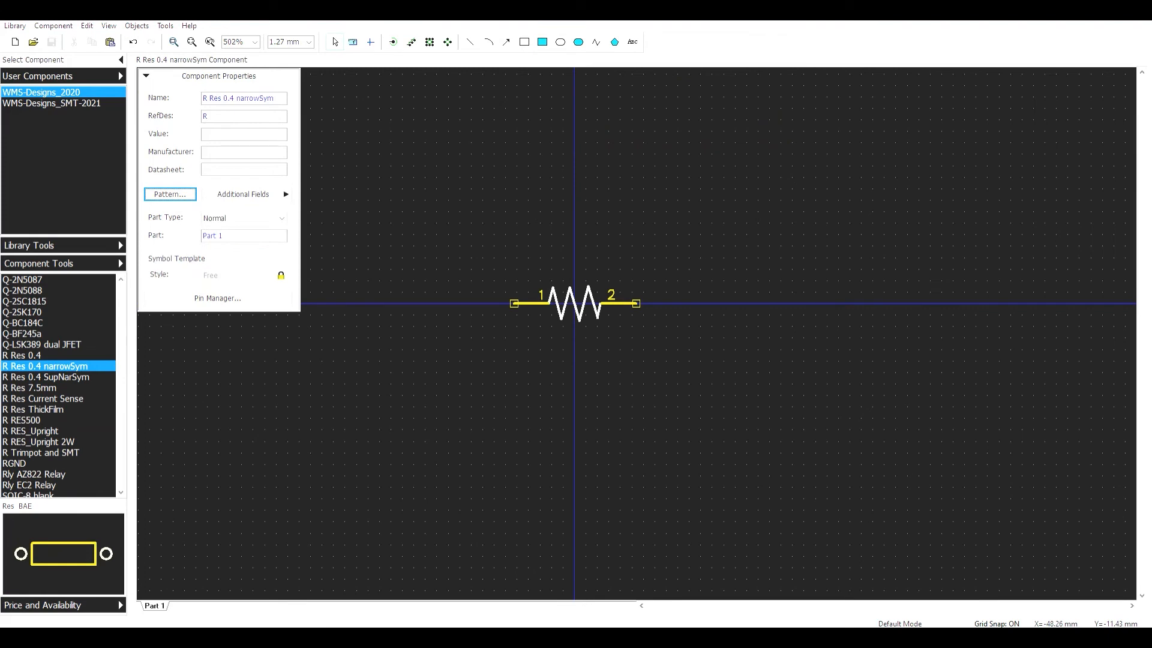
scroll(58, 384, up, 15)
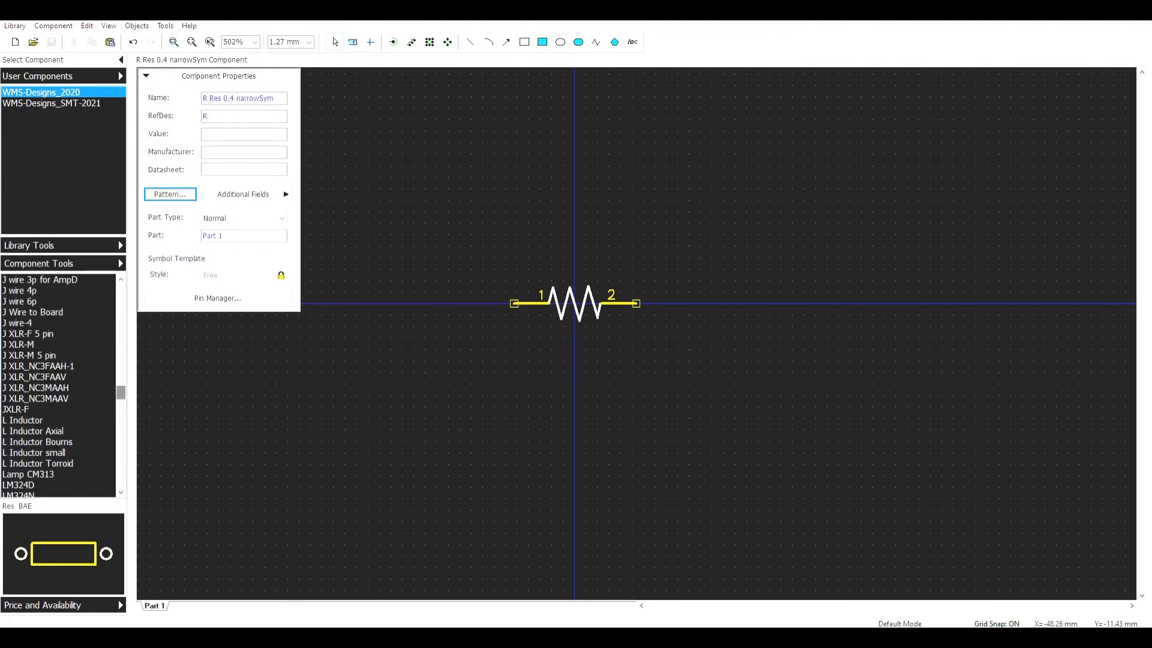
scroll(58, 384, down, 10)
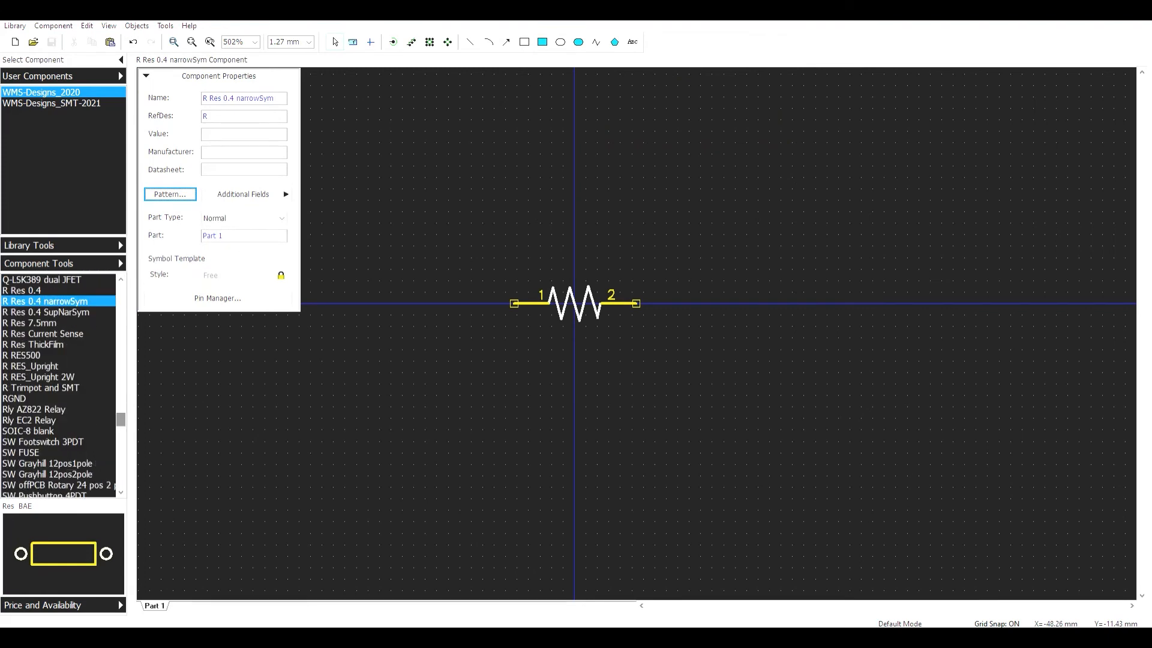
scroll(58, 384, up, 10)
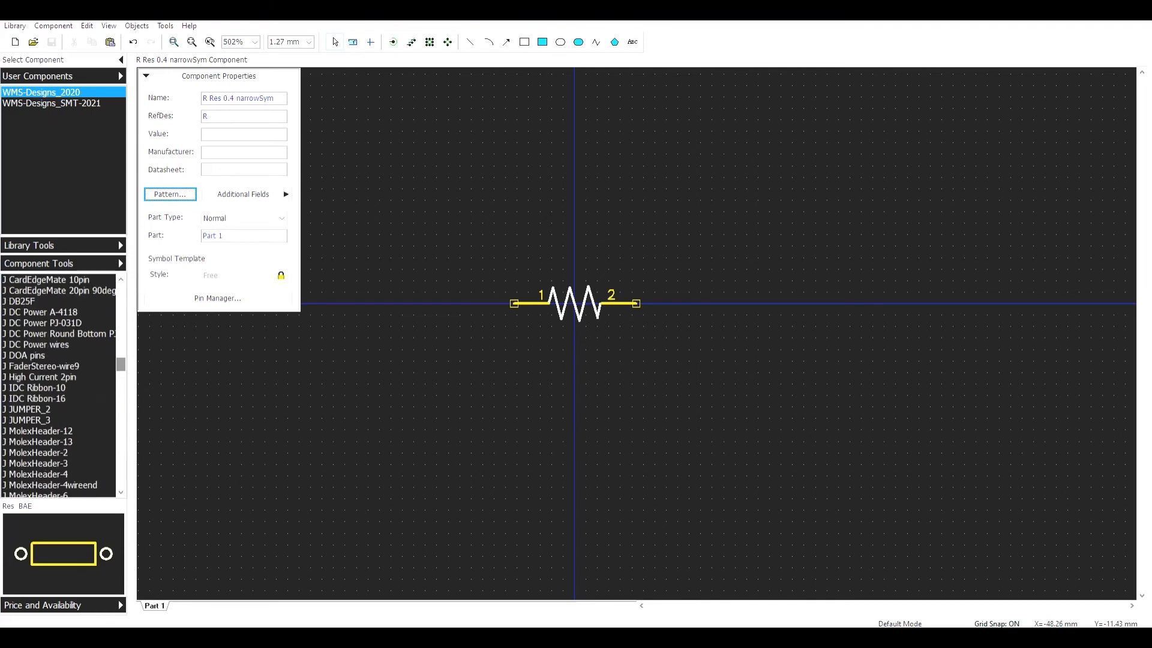
scroll(58, 384, up, 12)
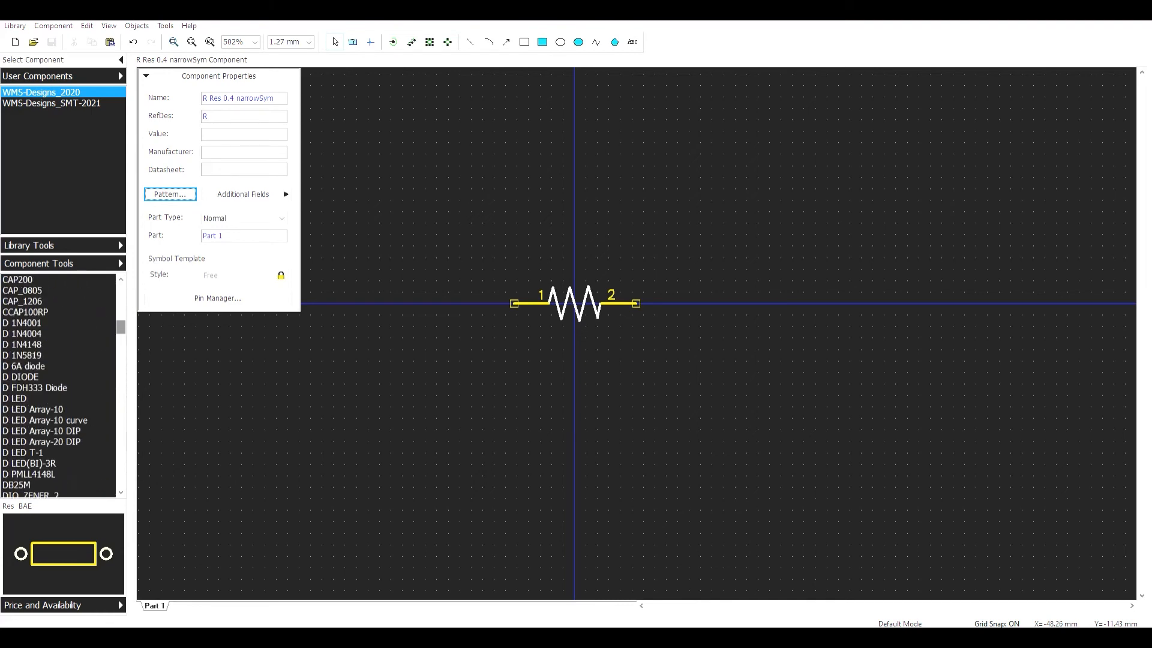
scroll(58, 384, up, 6)
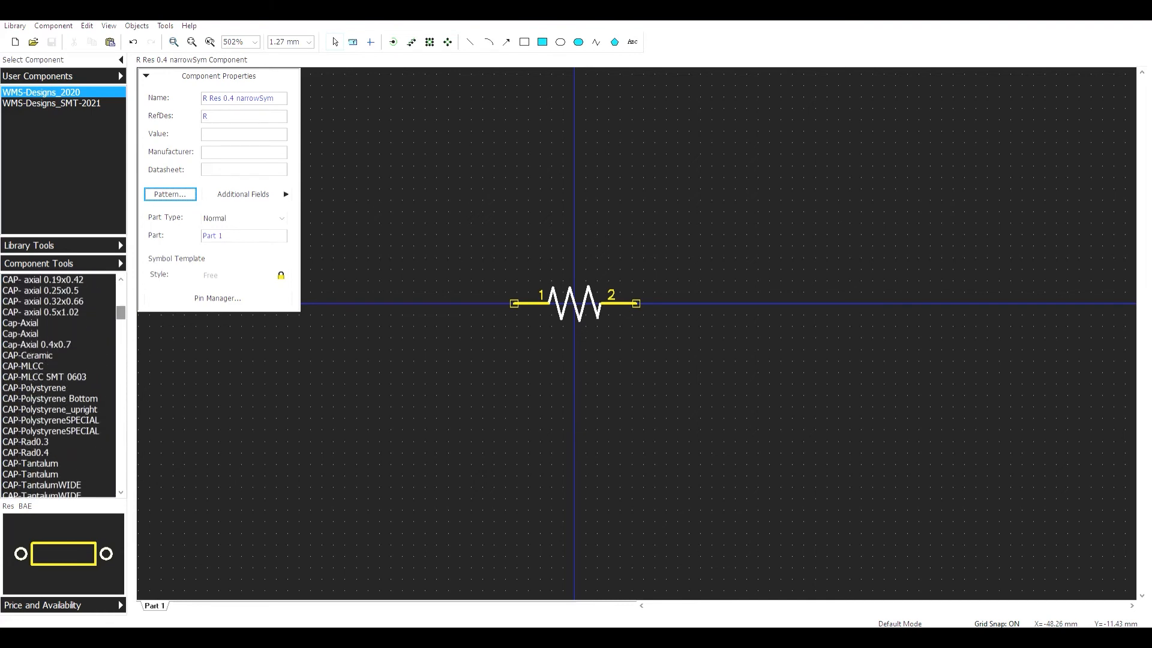
scroll(58, 384, up, 12)
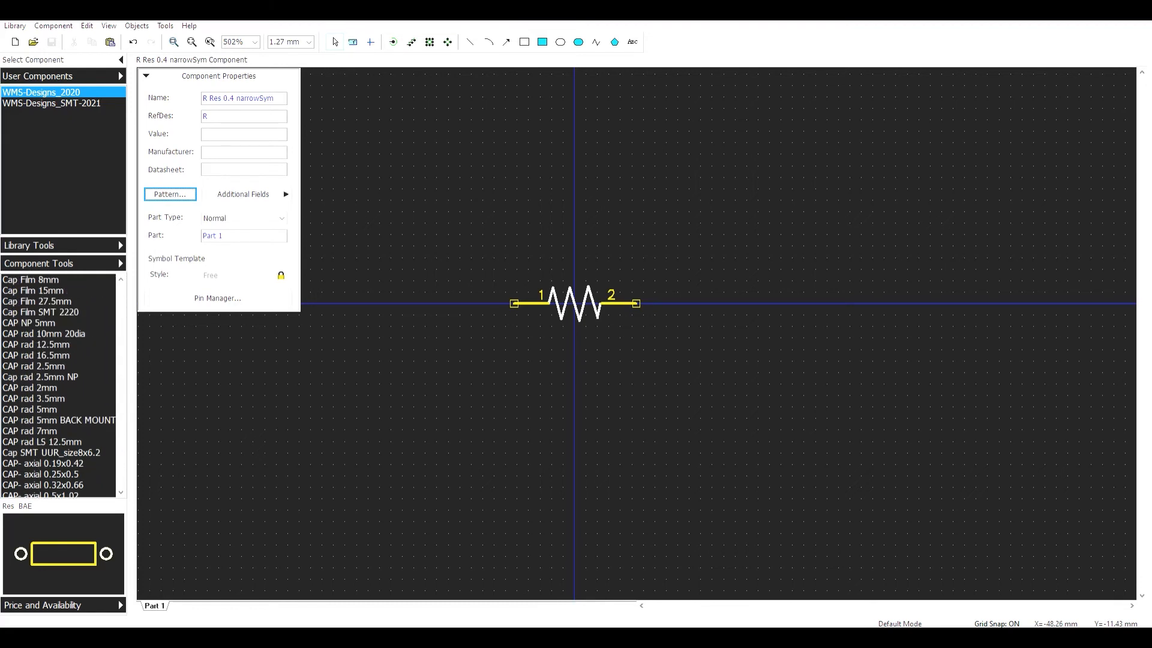
click(32, 291)
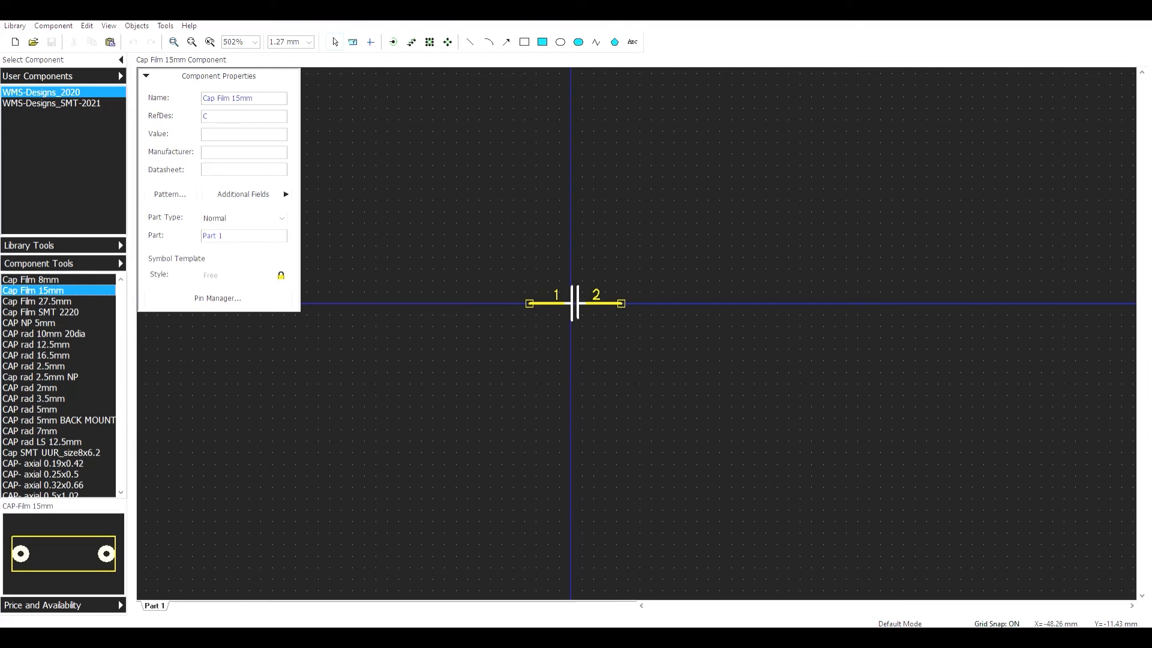
click(170, 194)
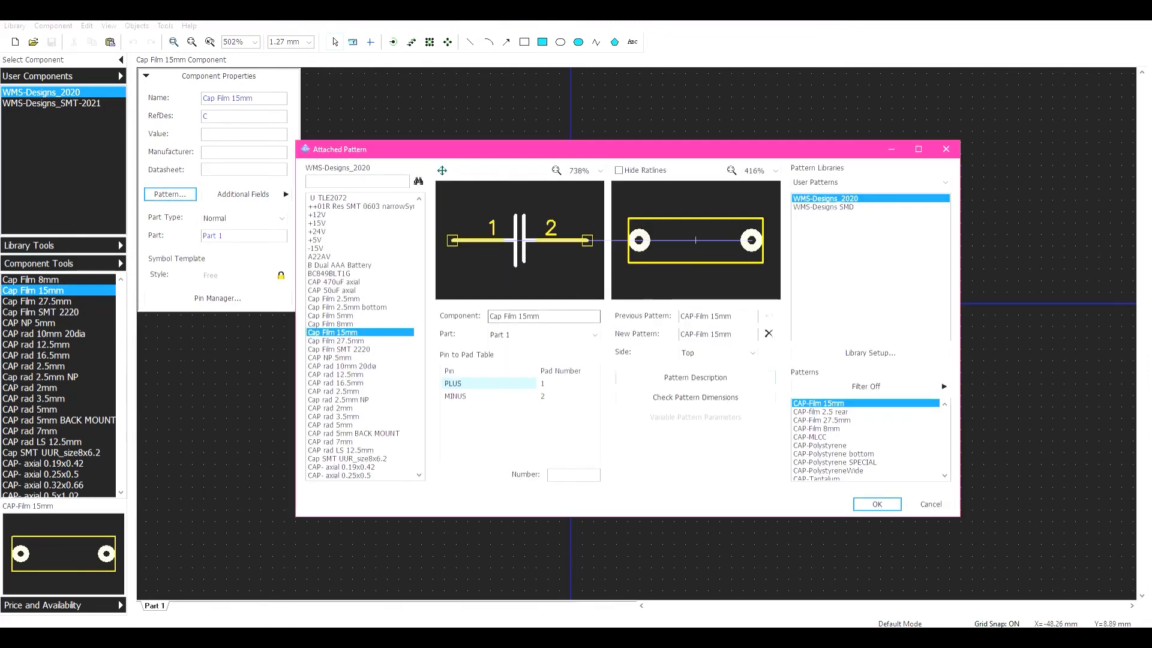
click(821, 412)
click(877, 504)
key(ctrl+s)
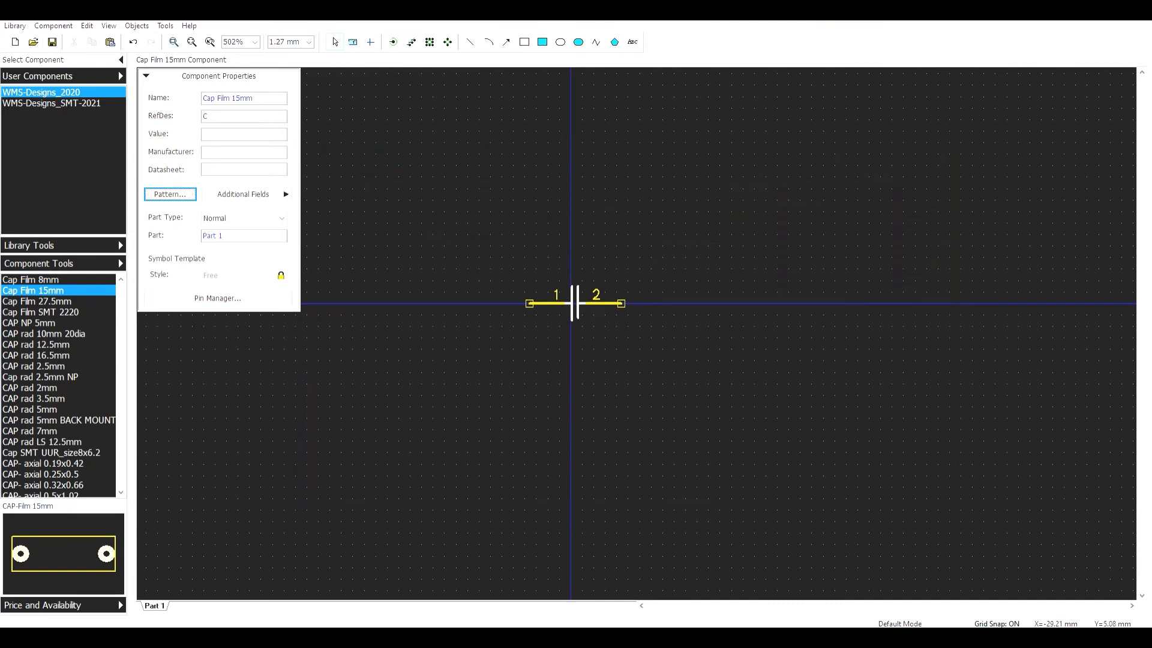
- Return to the Pattern Editor and copy the 3D model file path from the CAP-Film 15mm pattern
key(alt+Tab)
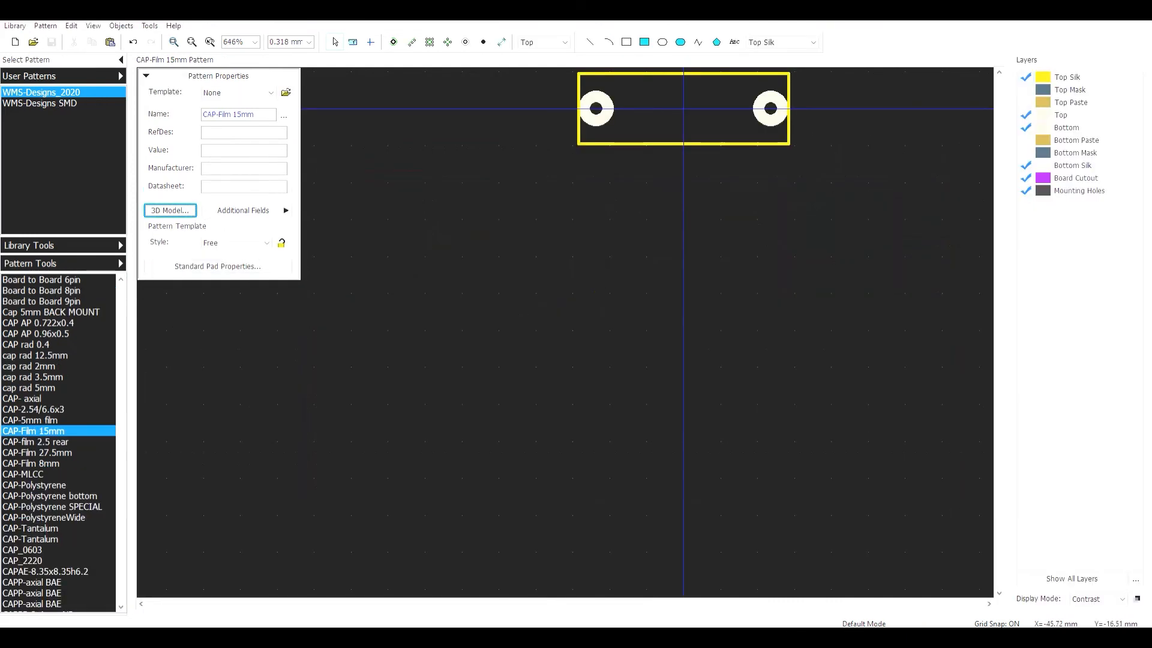
click(46, 452)
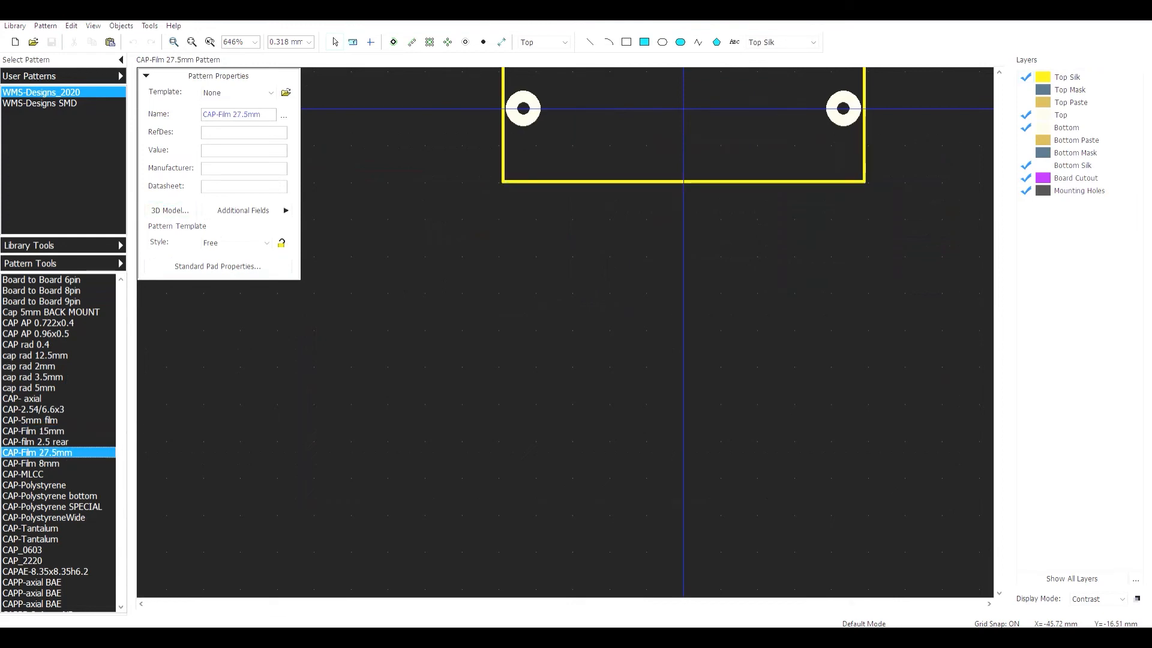
click(47, 430)
click(170, 210)
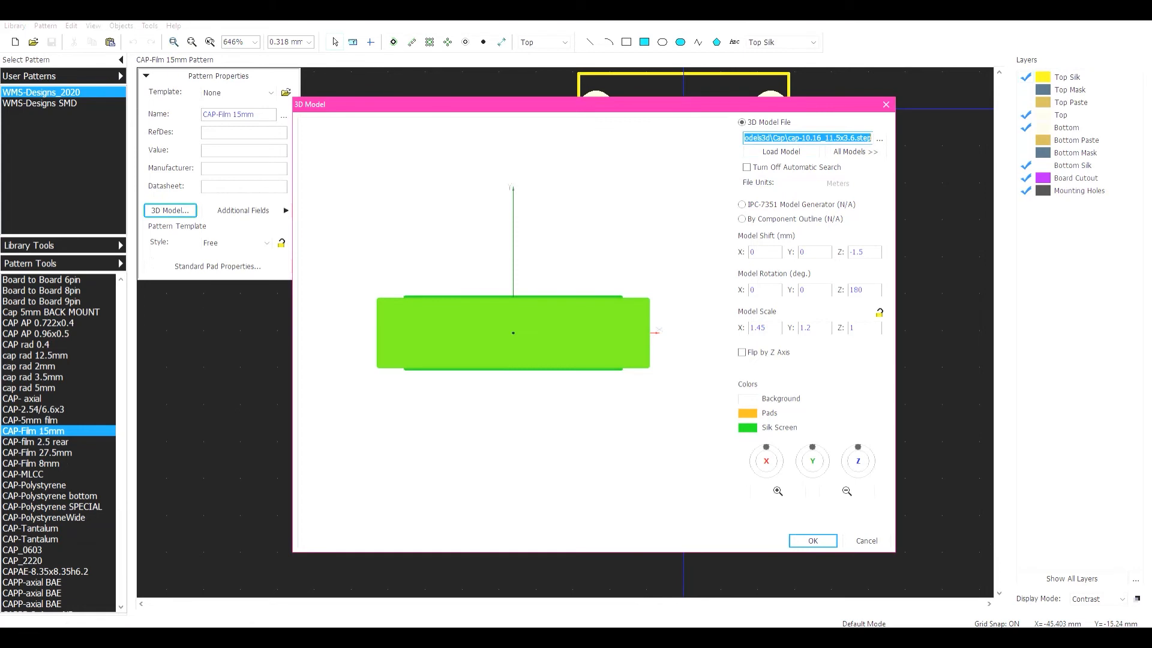
click(820, 137)
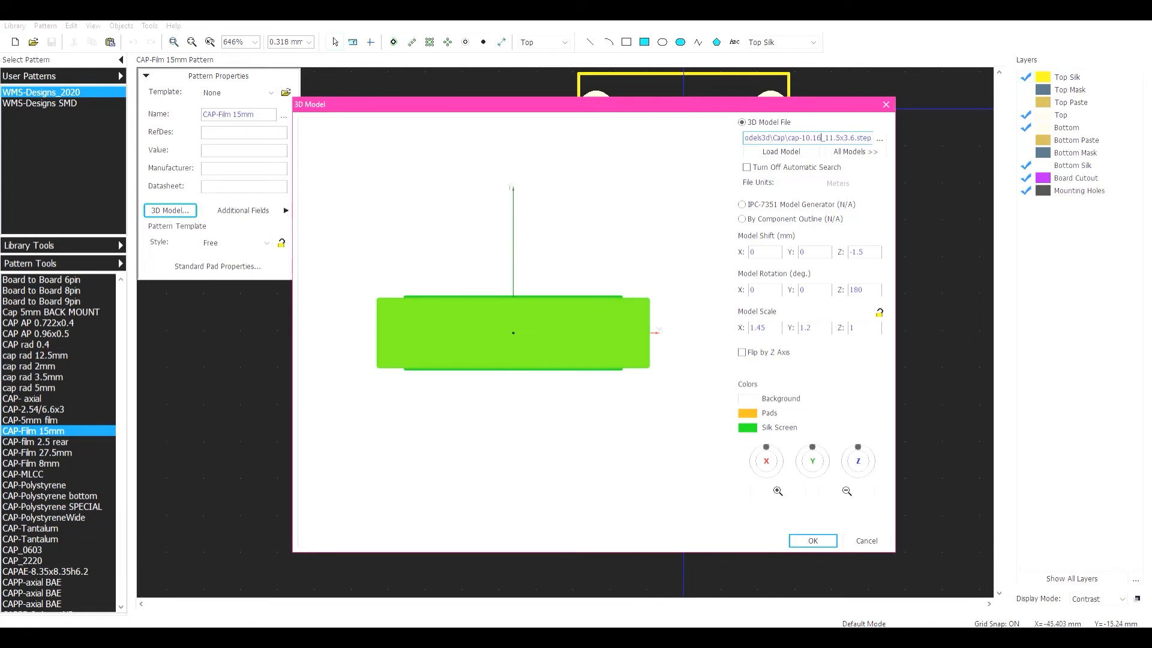
double_click(829, 137)
click(829, 138)
key(ctrl+a)
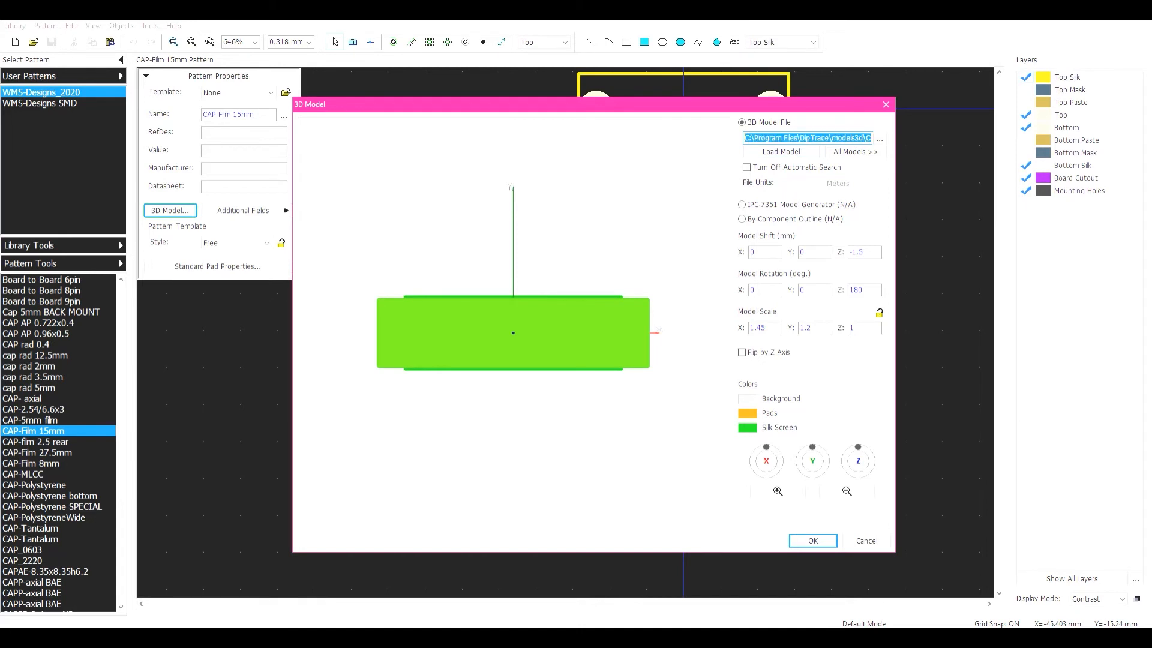
key(Return)
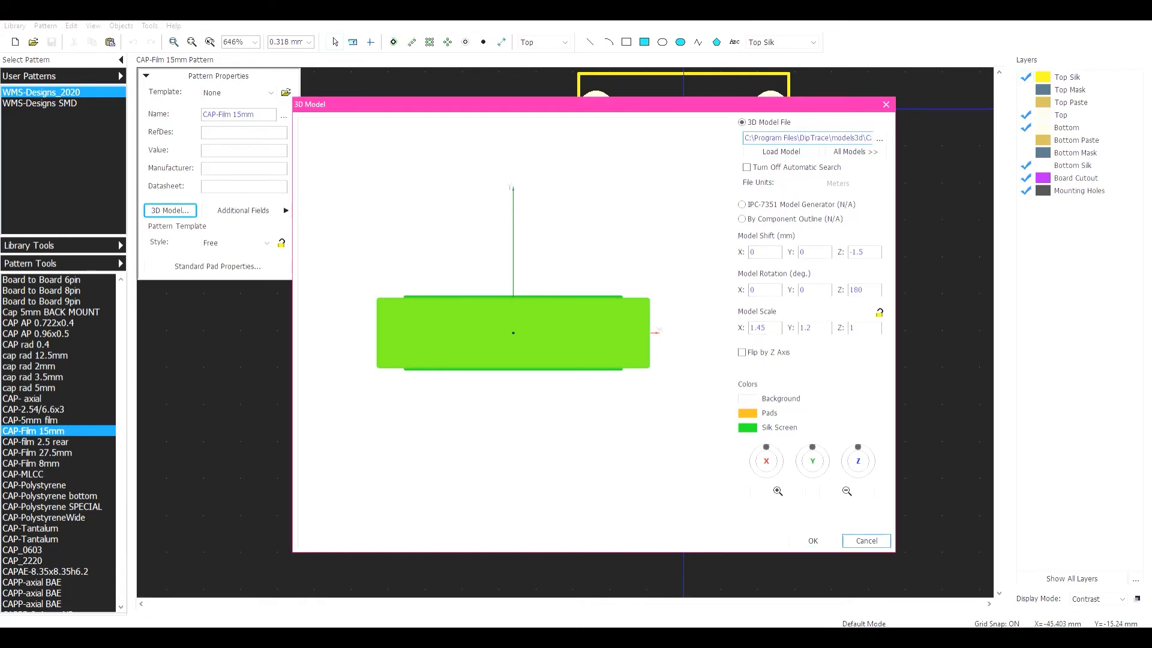
- Paste the copied cap-10.16_11.5x3.6.step path as the CAP-Film 27.5mm pattern's 3D model file and load the model
click(37, 452)
click(170, 210)
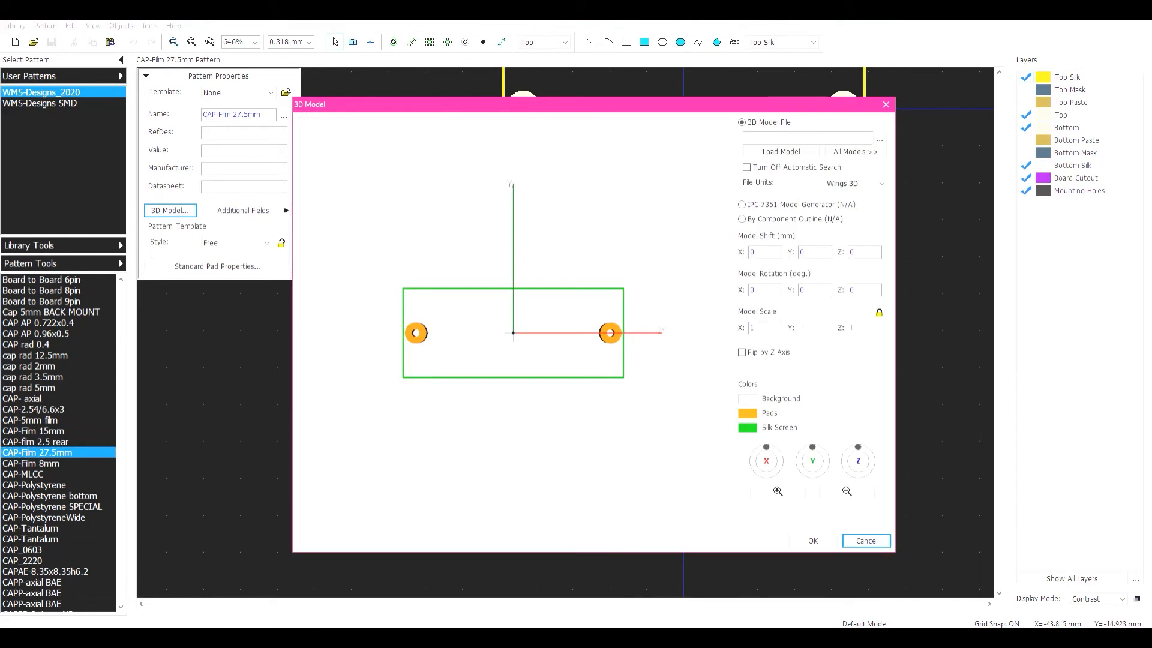
click(806, 138)
key(ctrl+v)
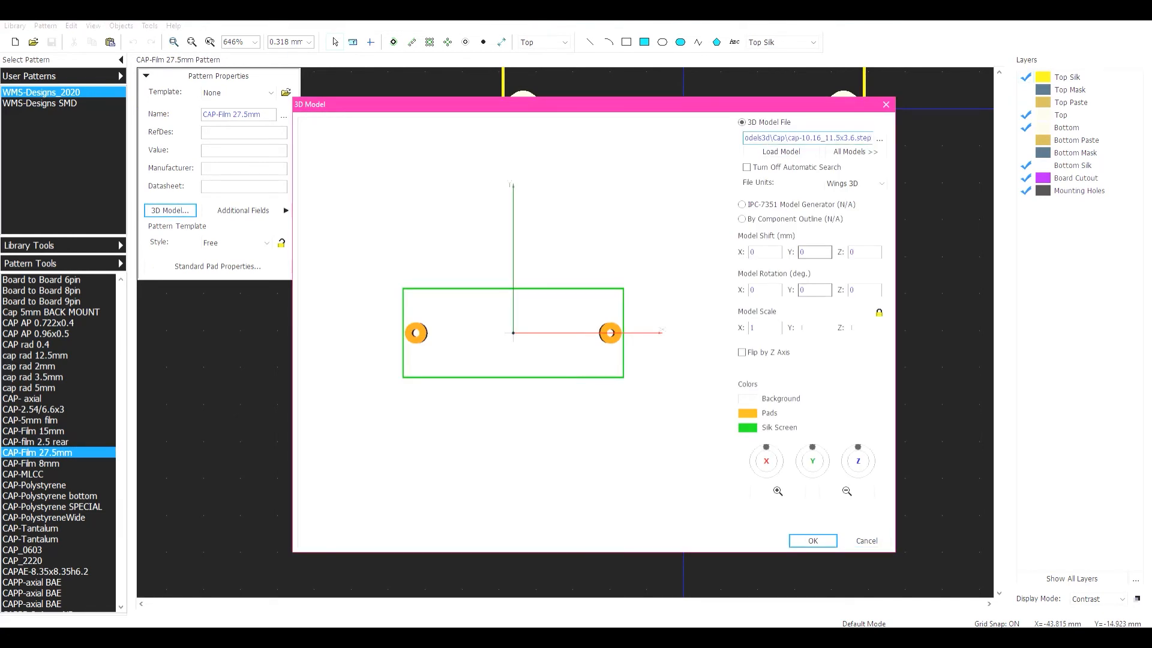
click(781, 151)
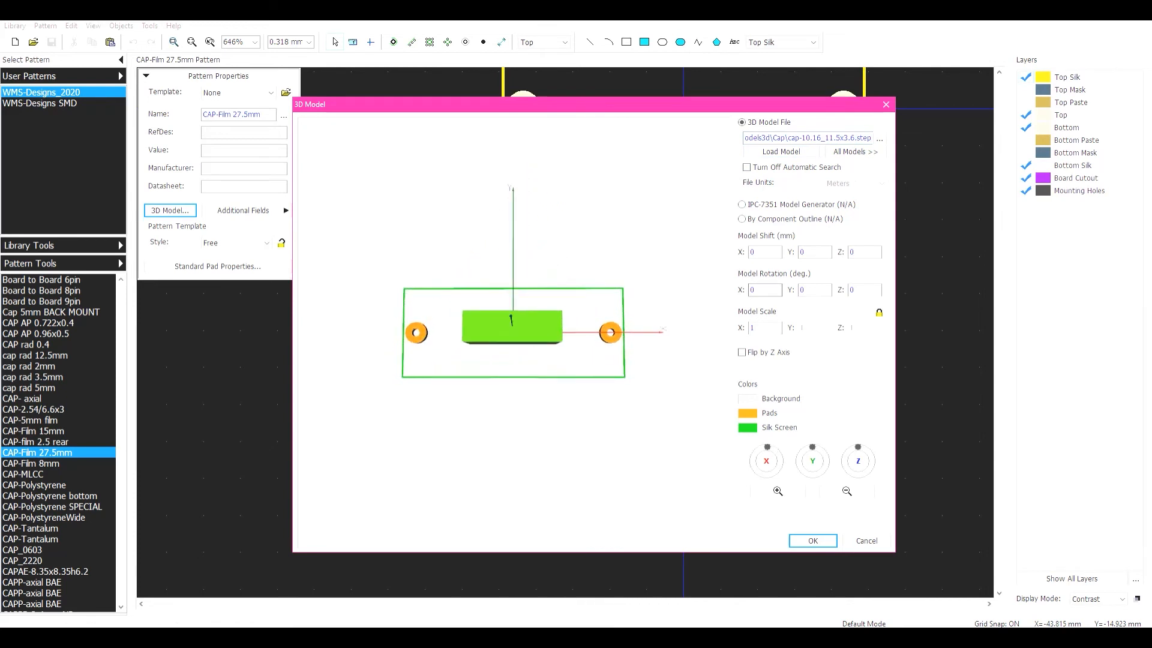
- Try uniform scales of 4, 3 and 2.5 on the 27.5mm capacitor model and set it to 2.75
double_click(757, 328)
text(4)
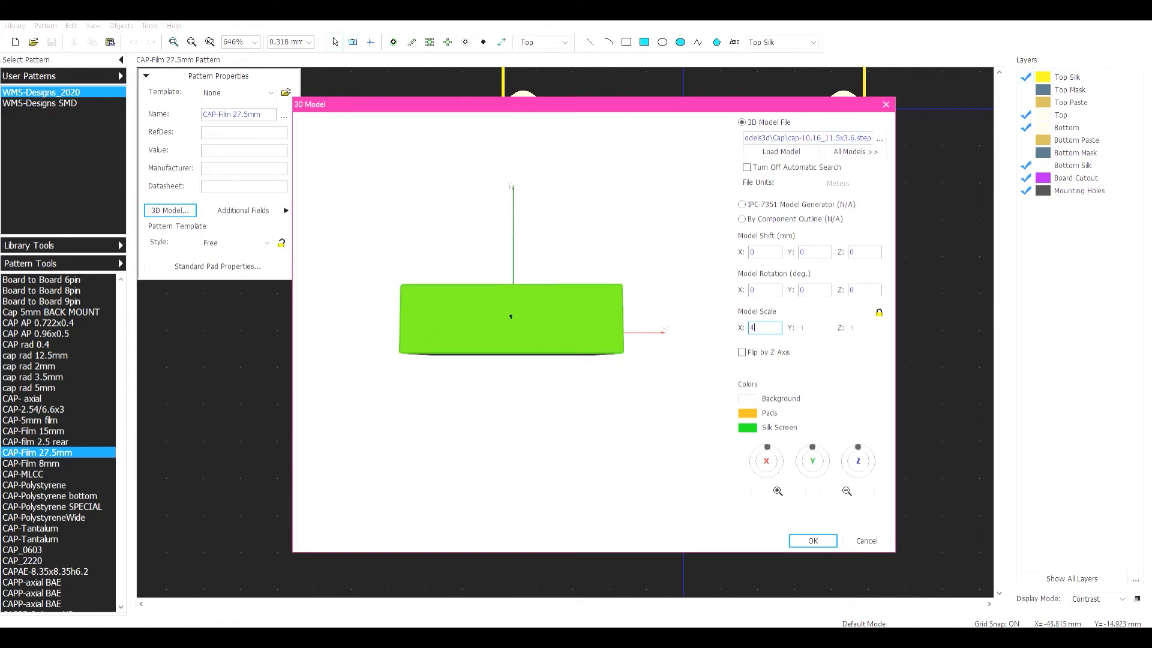
drag(511, 317, 534, 237)
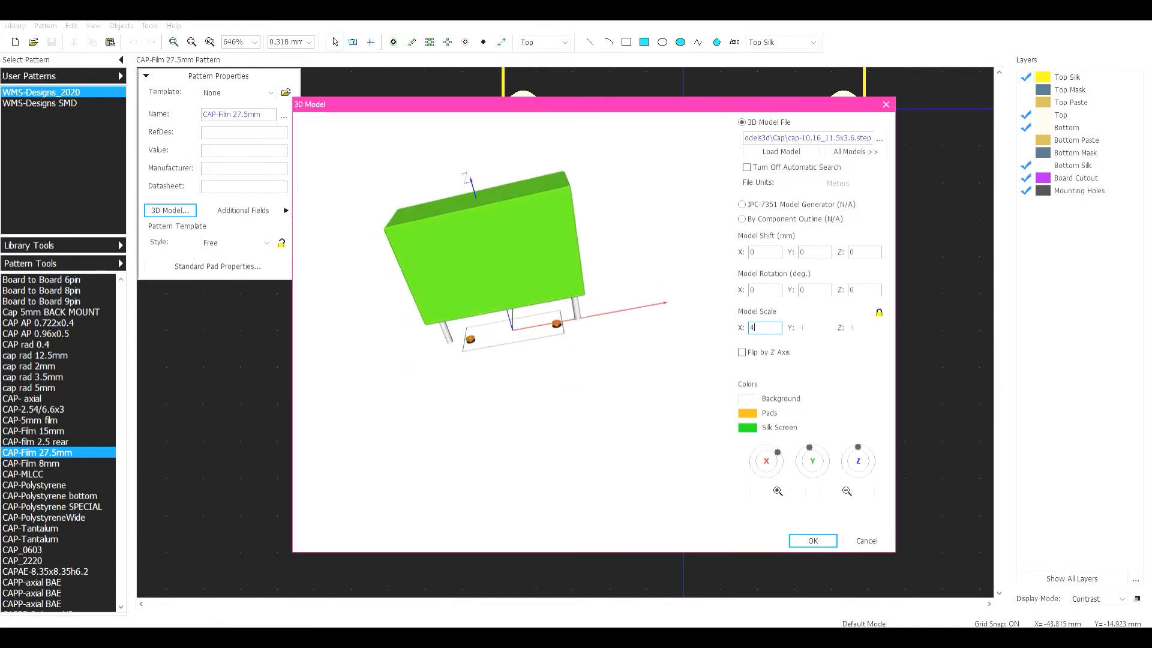
text(3)
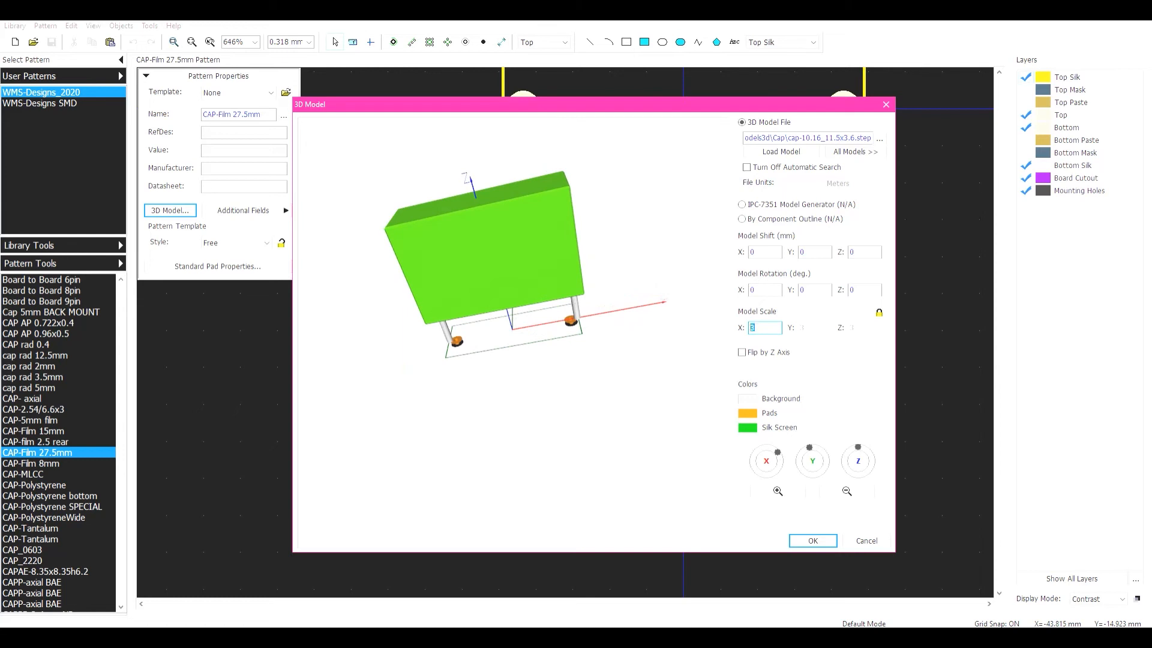
text(2.5)
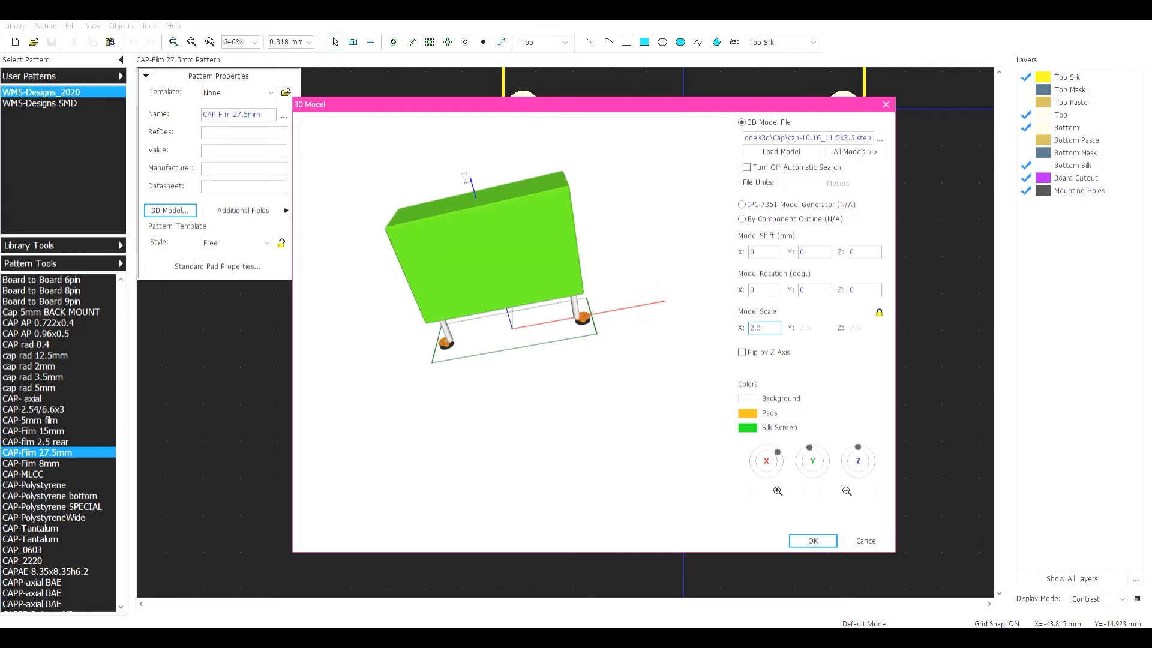
text(7)
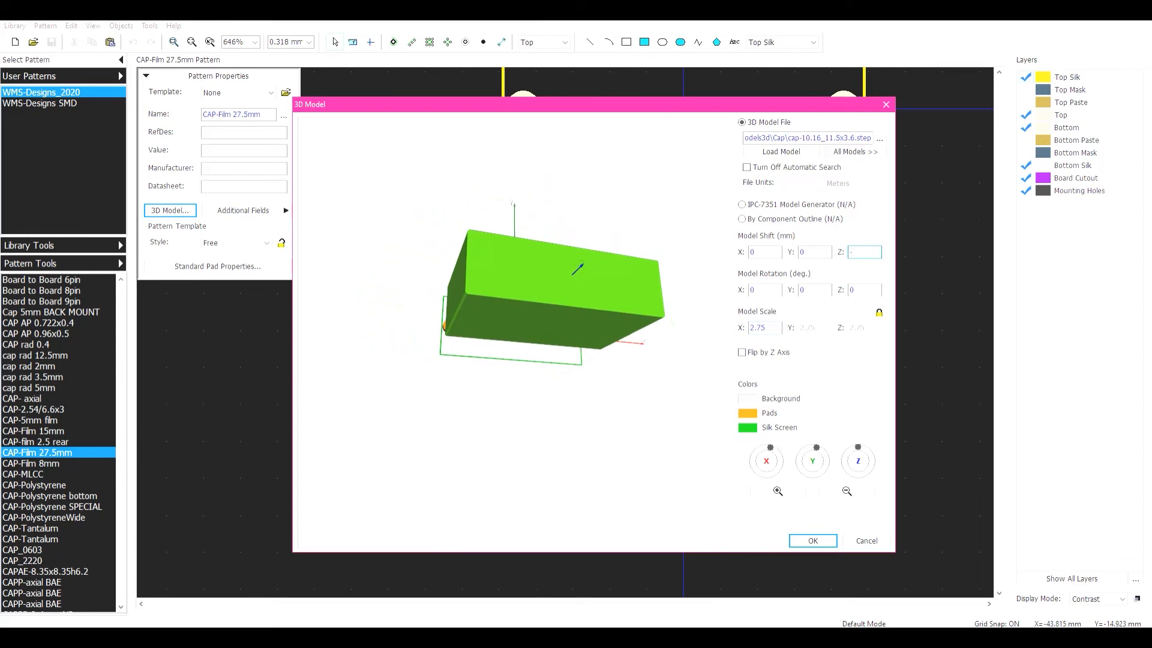
- Try Z shifts of -1.5 and -4 mm on the 27.5mm capacitor model and set it to -5 mm
text(1.5)
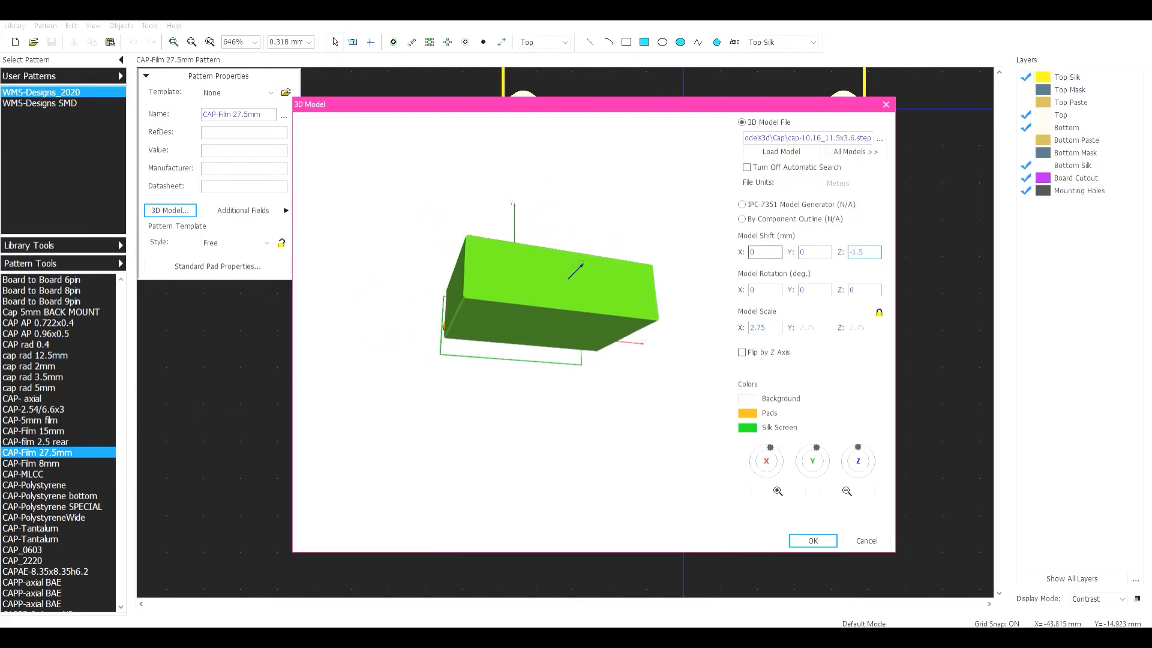
drag(540, 288, 600, 348)
drag(863, 251, 852, 252)
text(4)
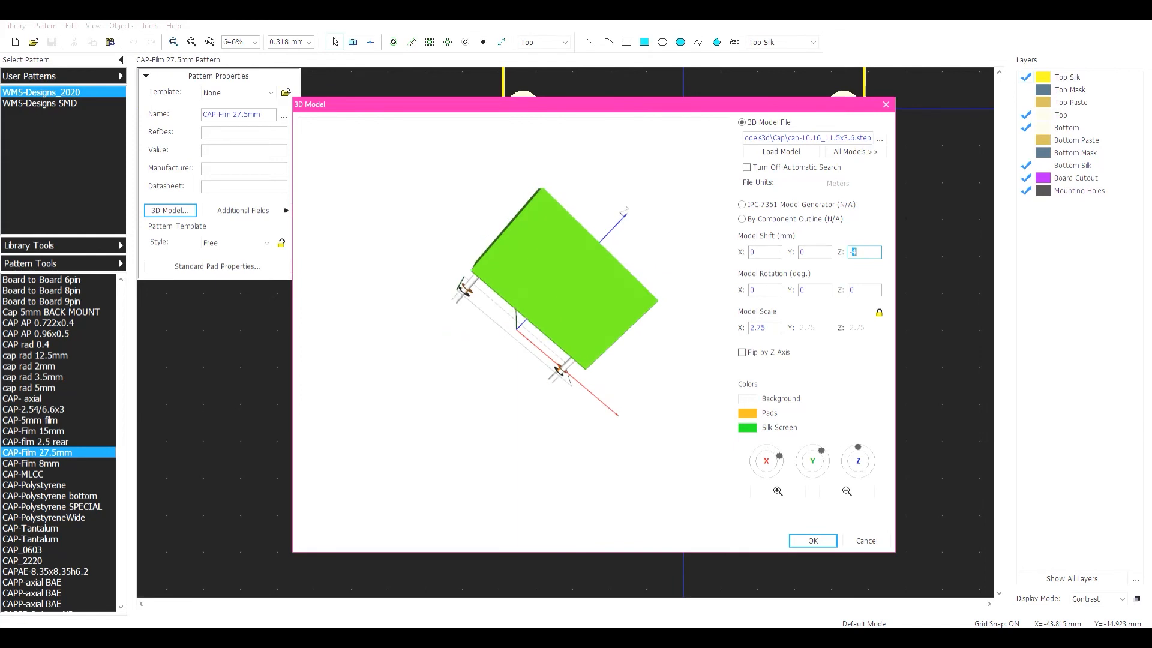
text(5)
mouse_move(540, 300)
mouse_down()
mouse_move(527, 258)
mouse_move(504, 300)
mouse_move(576, 384)
mouse_move(539, 300)
mouse_up()
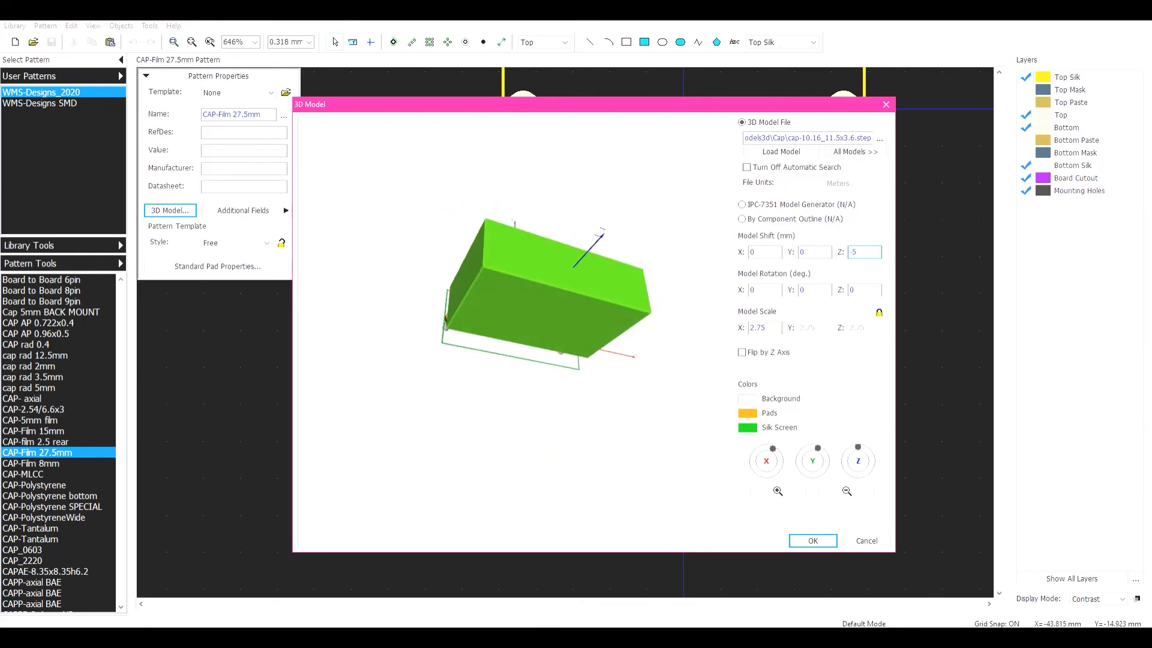
- Accept the 27.5mm capacitor's 3D model settings, save the pattern library and switch to the Component Editor
click(812, 540)
key(ctrl+s)
key(alt+Tab)
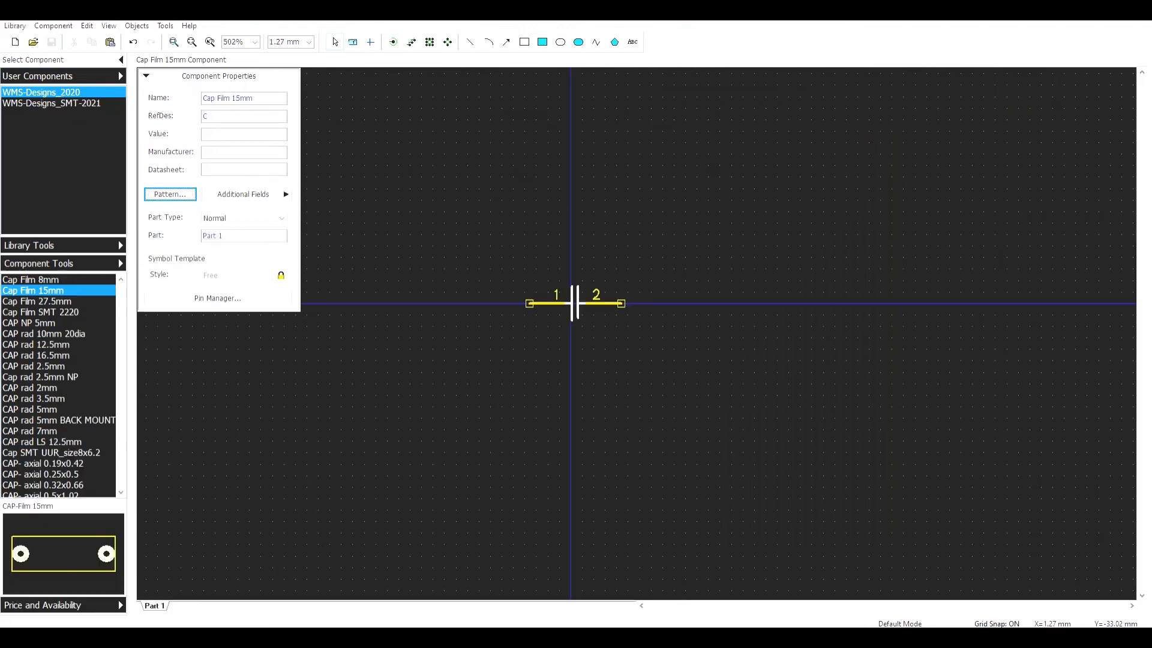
- Reattach the CAP-Film 27.5mm pattern to the Cap Film 27.5mm component and save the component library
click(37, 301)
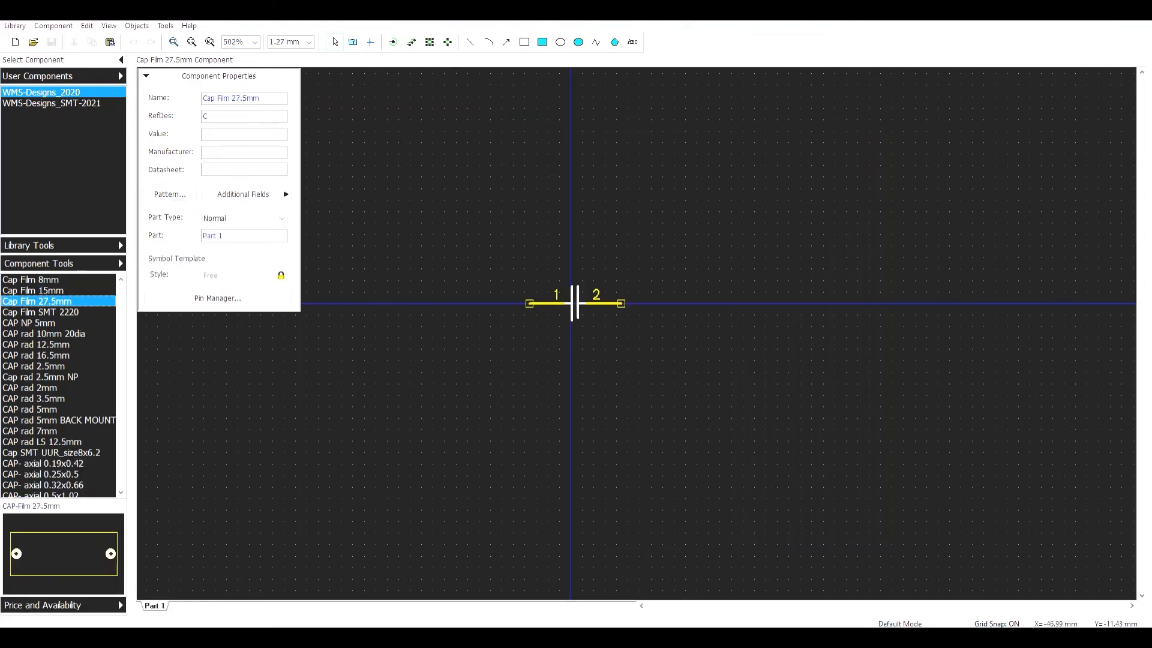
click(169, 194)
click(816, 436)
click(877, 504)
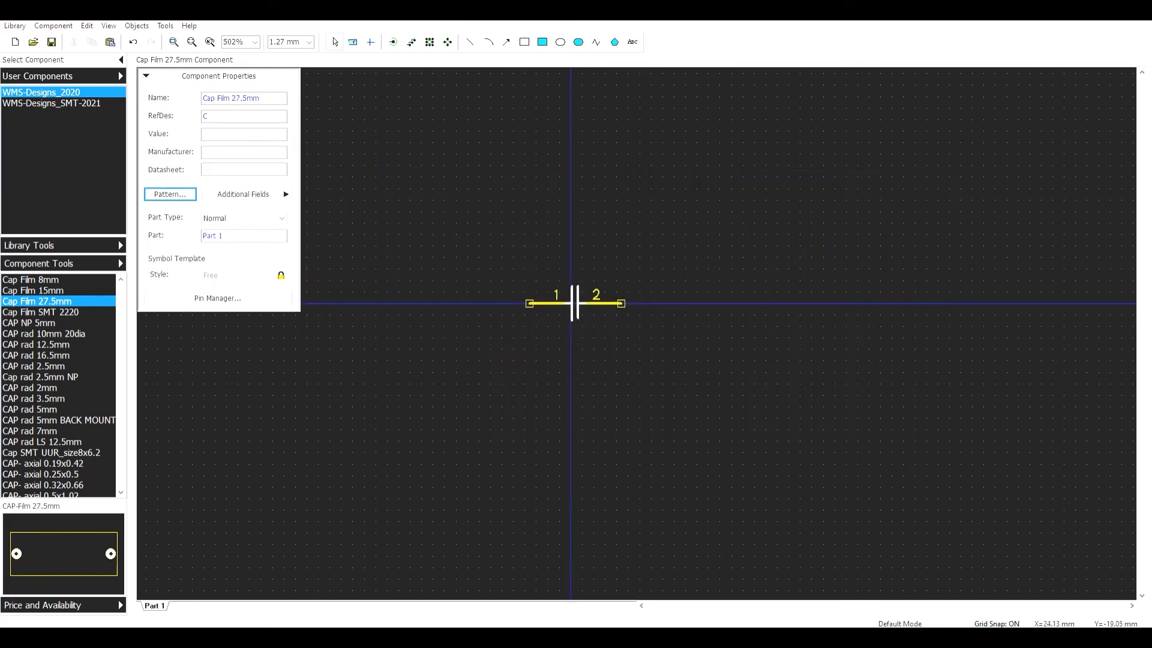
key(ctrl+s)
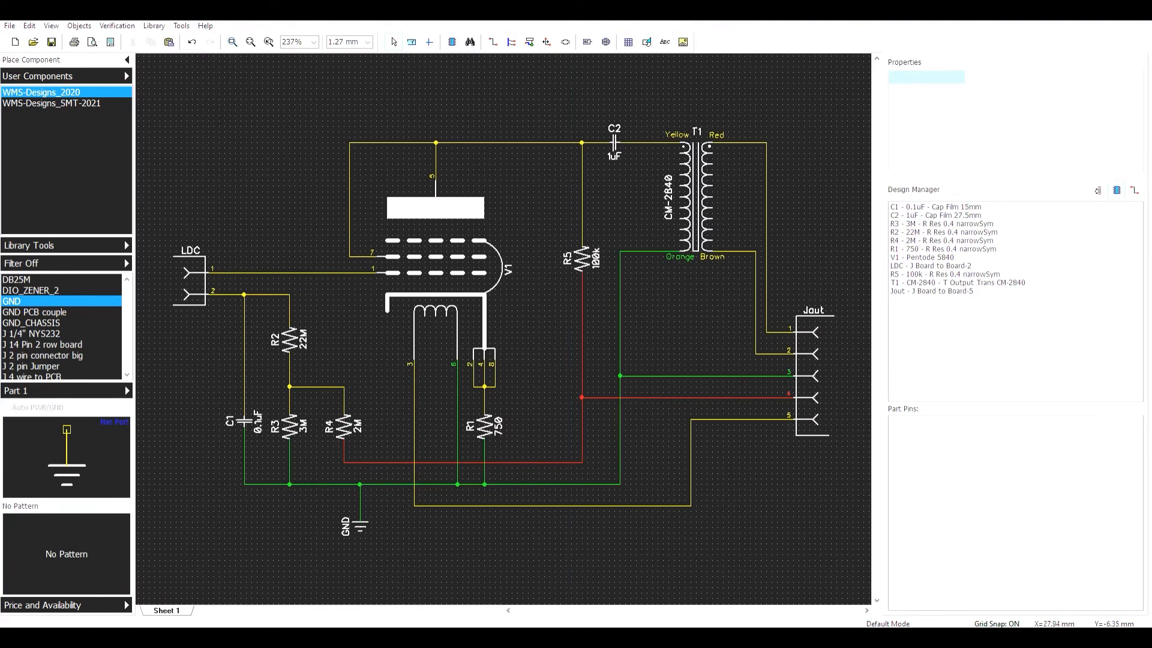
- Update capacitors C1 and C2 in the schematic from the library, as selected parts
click(244, 421)
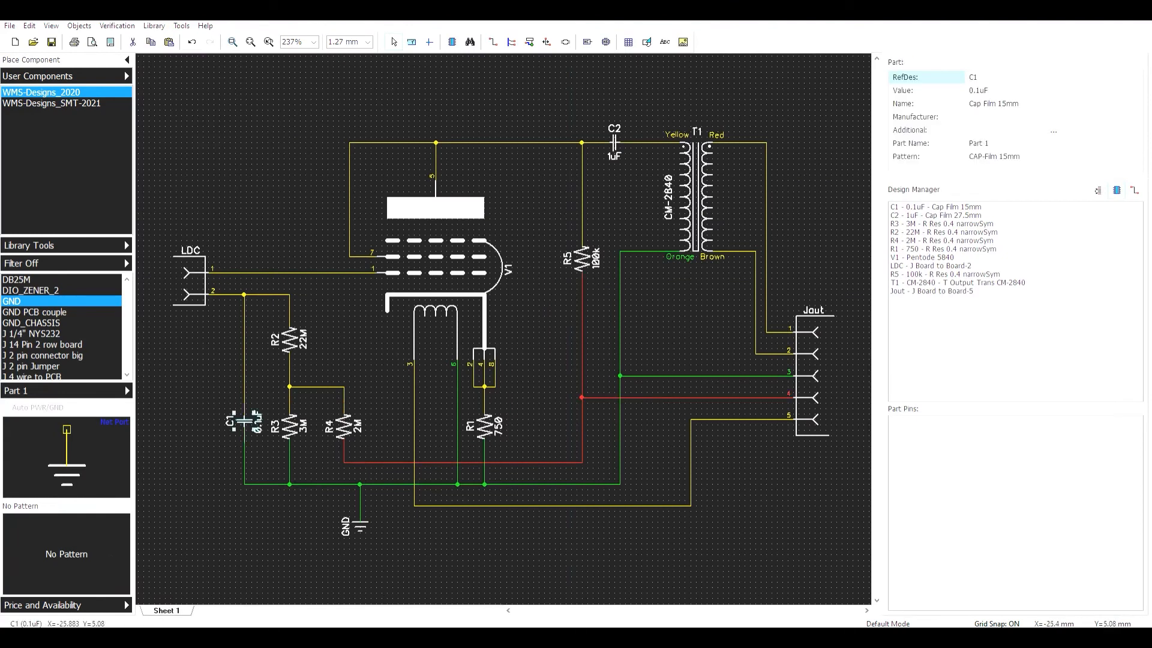
right_click(244, 421)
mouse_move(298, 237)
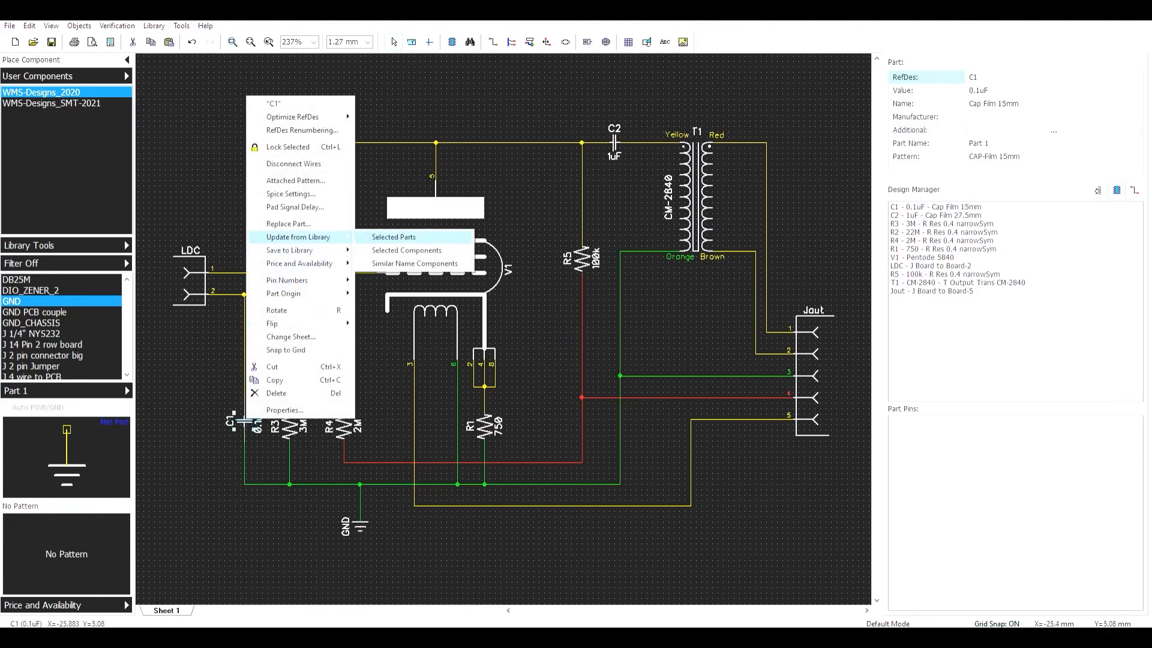
click(393, 237)
right_click(613, 143)
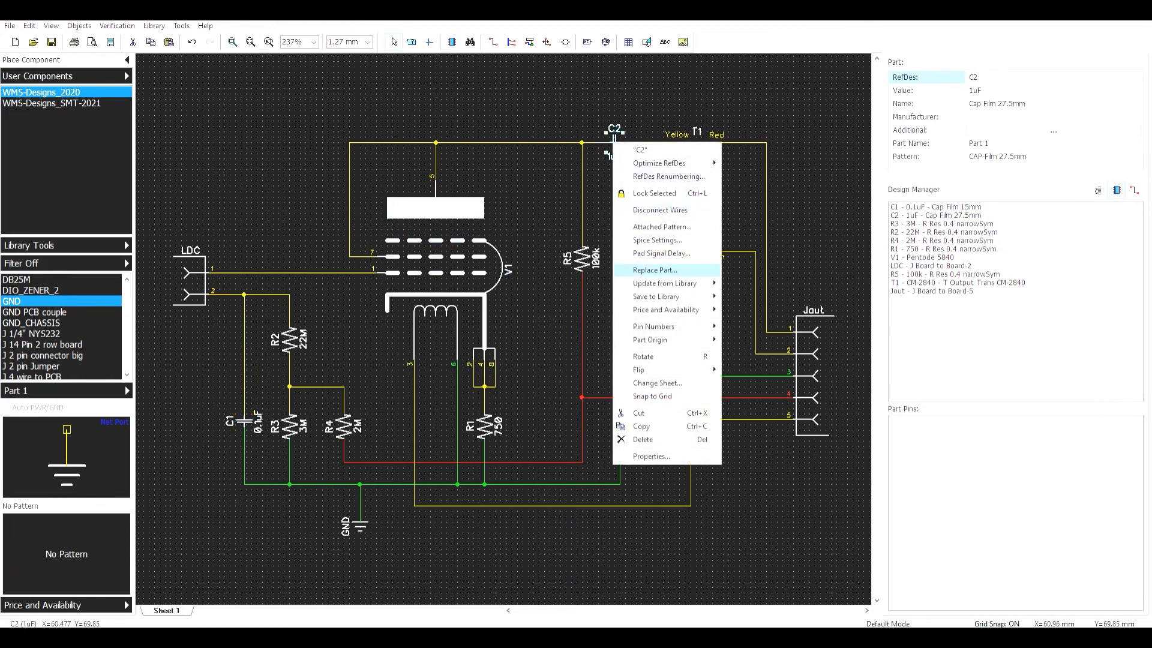
mouse_move(665, 283)
click(765, 283)
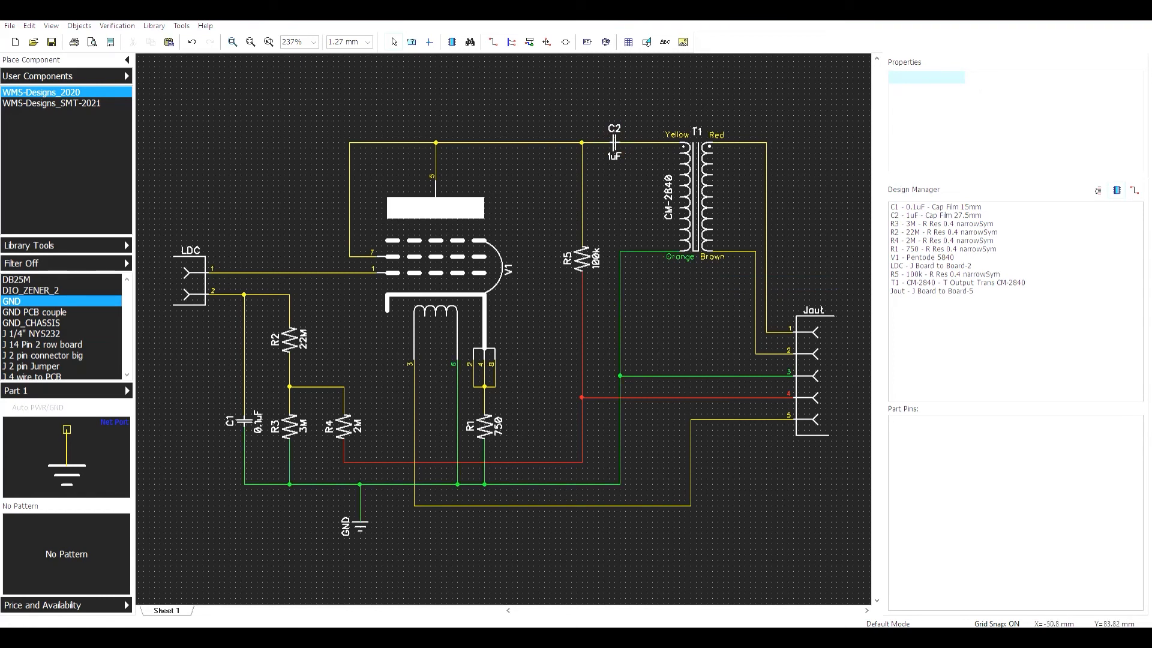
- Switch to the PCB layout and renew it from the related schematic, including the locked components
key(alt+Tab)
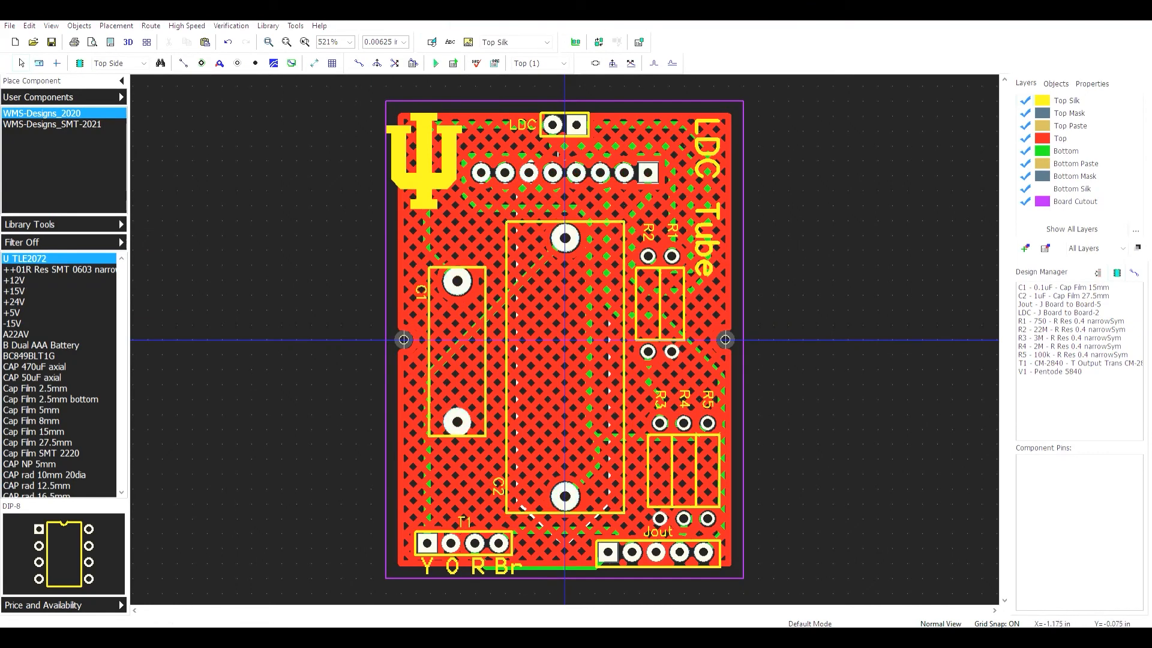
click(9, 25)
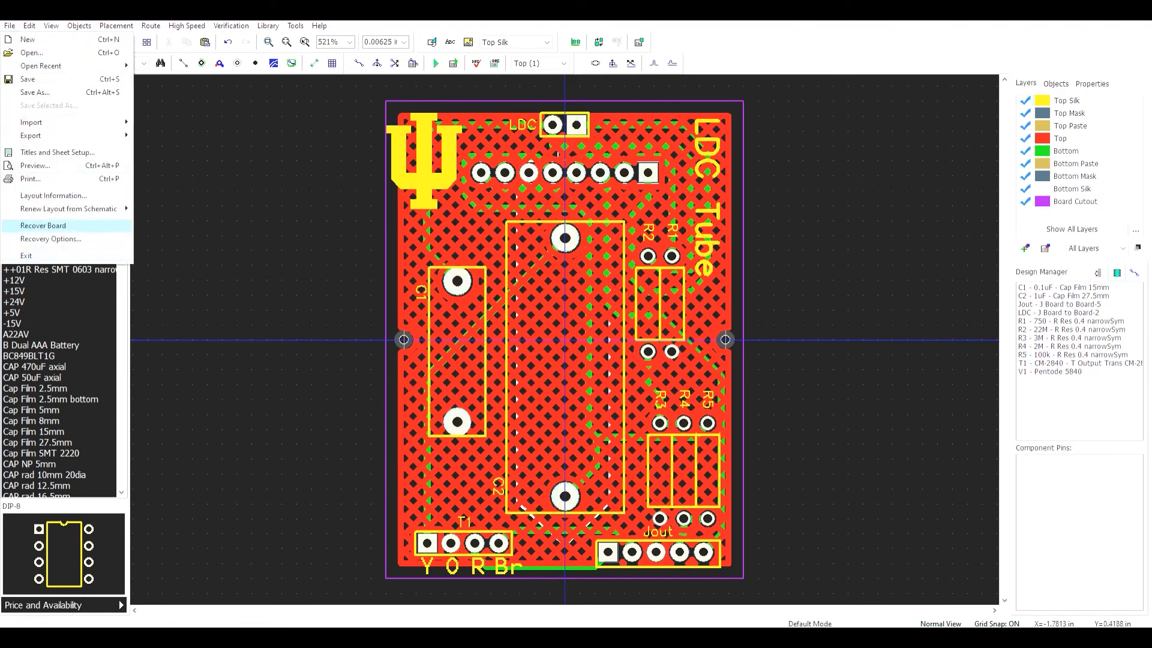
mouse_move(68, 208)
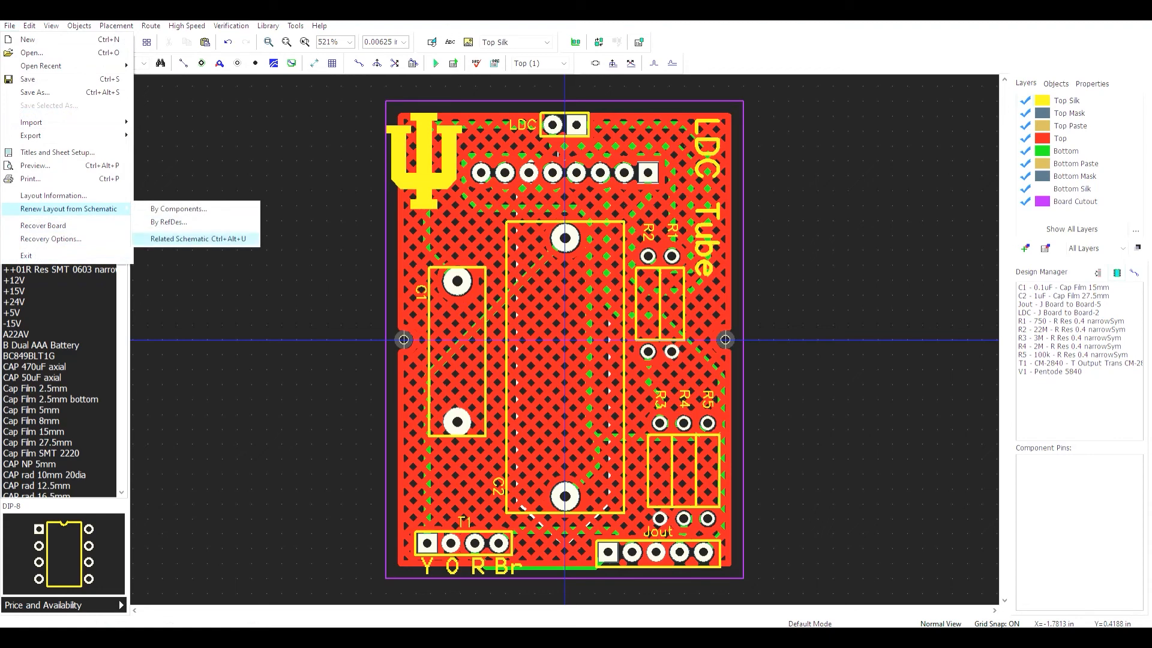
click(198, 239)
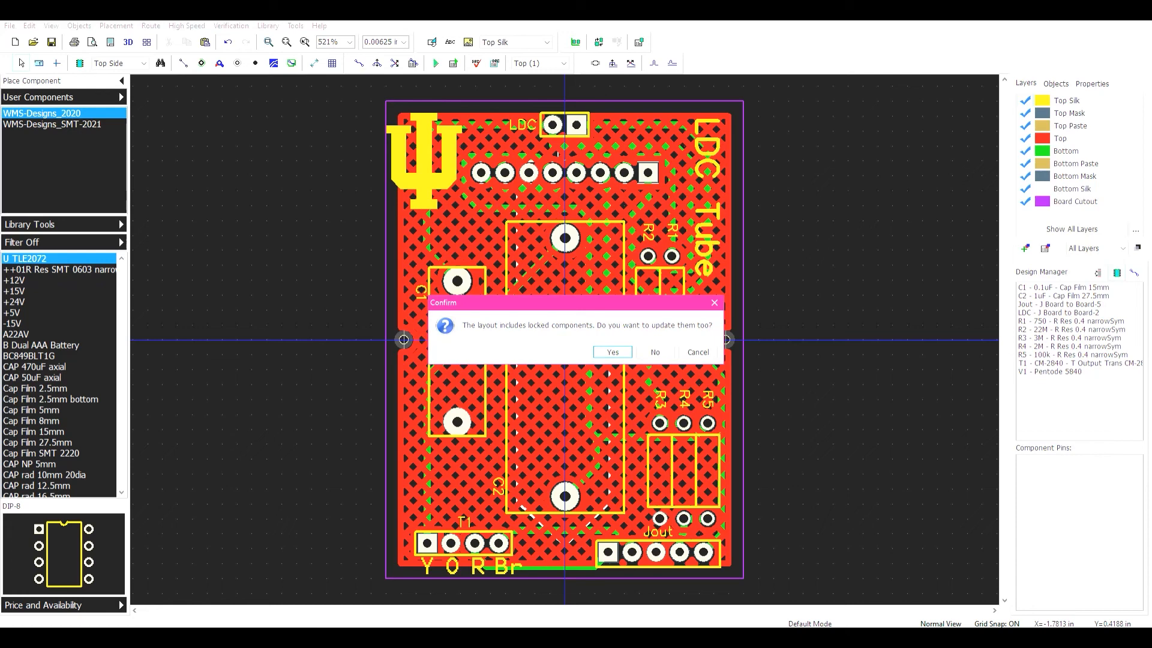
click(612, 351)
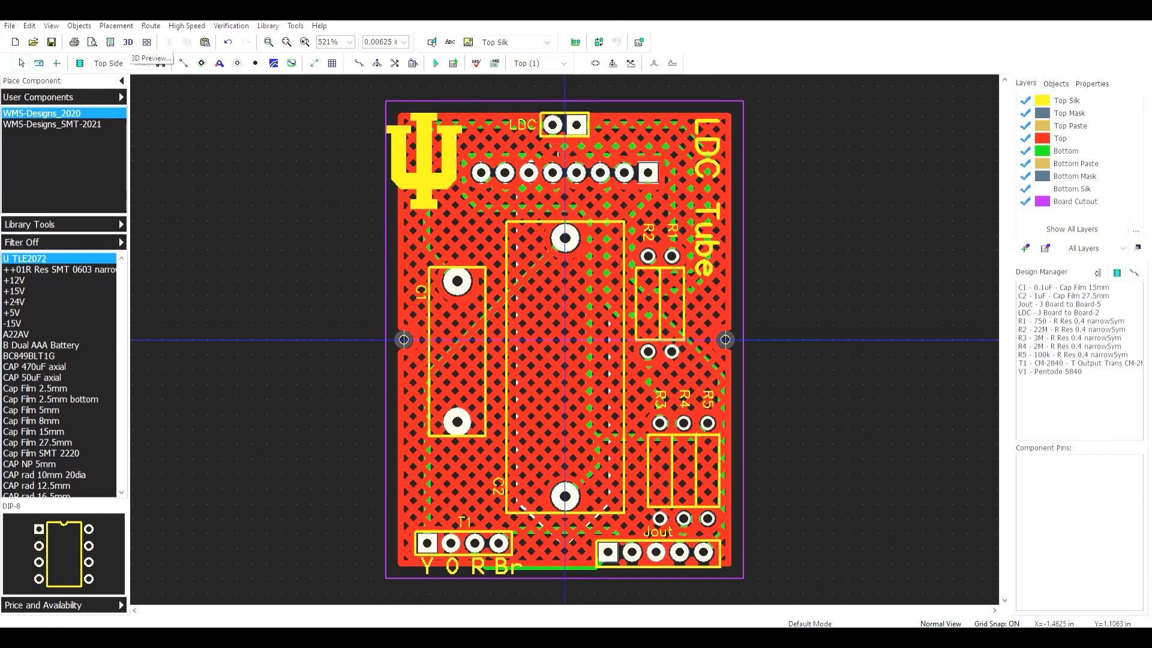
- Preview the board in 3D, accepting the attached models list, and rotate it to inspect its underside
click(128, 42)
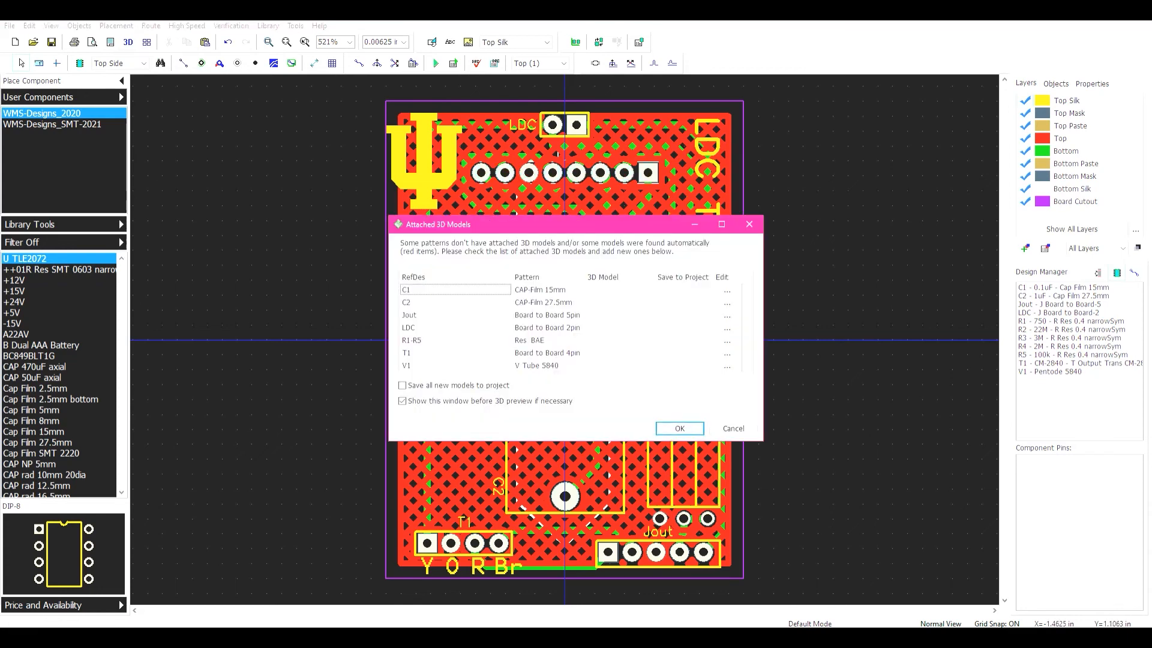
key(Return)
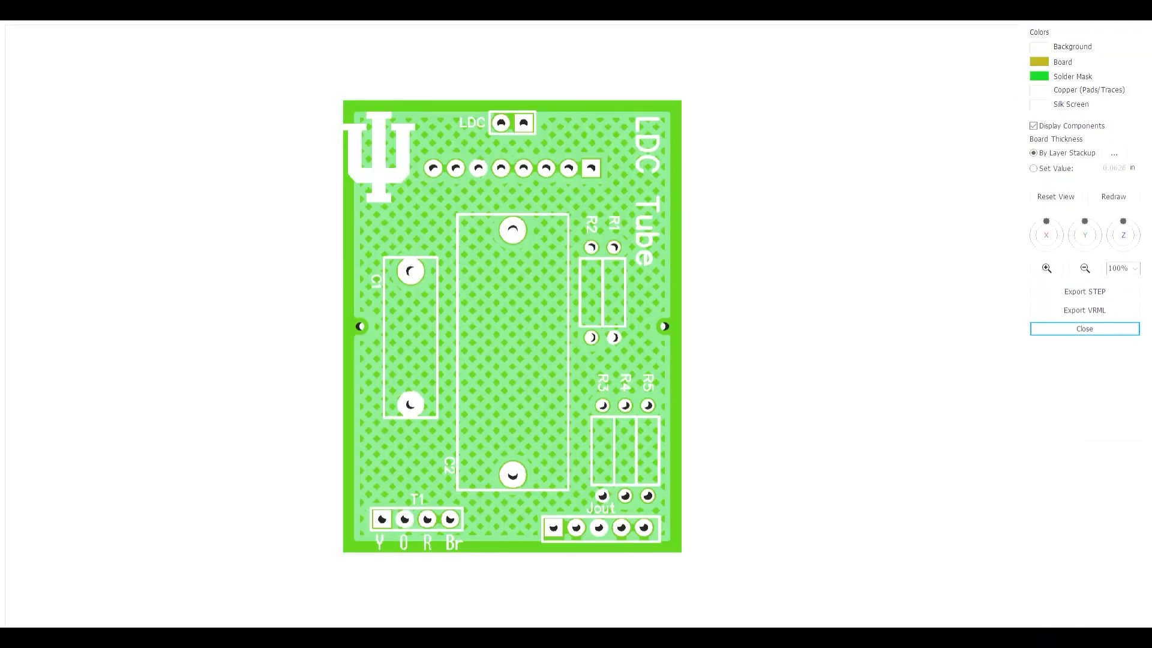
drag(513, 326, 672, 336)
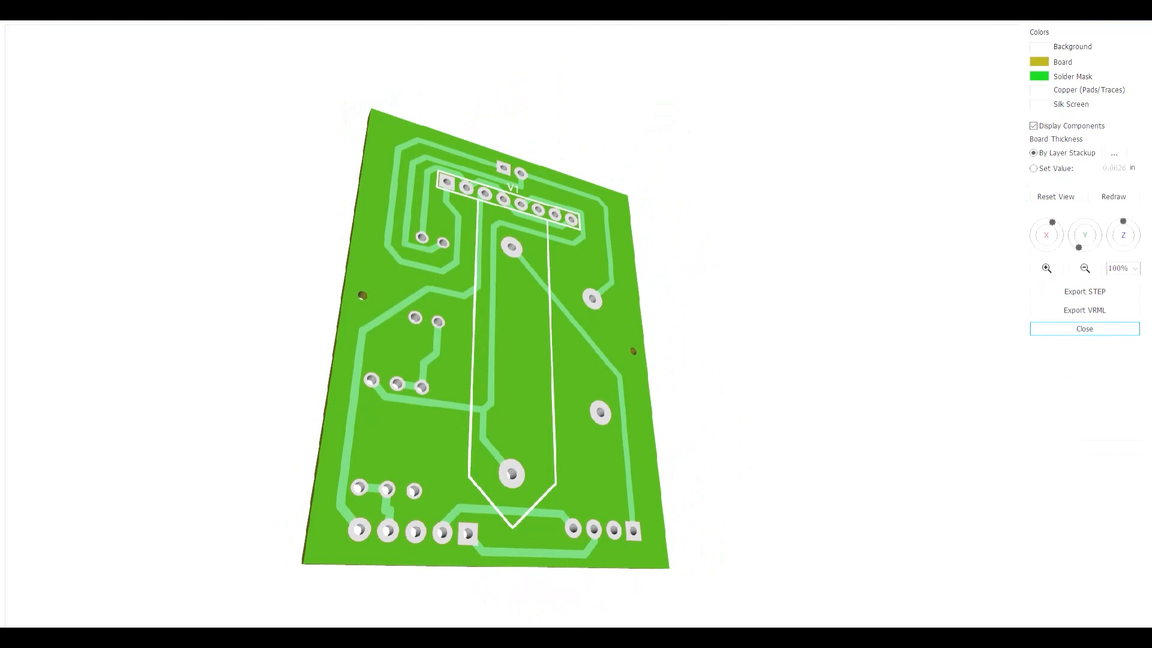
key(Return)
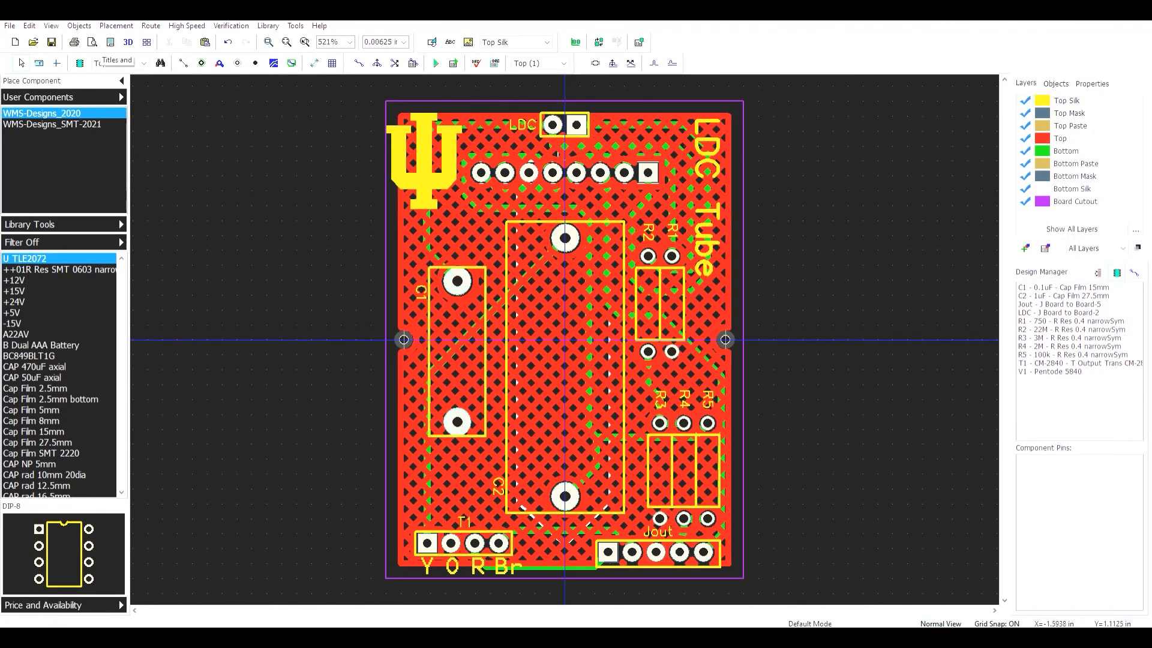
- Save the PCB layout, then save the schematic and return to the layout
click(51, 42)
key(alt+Tab)
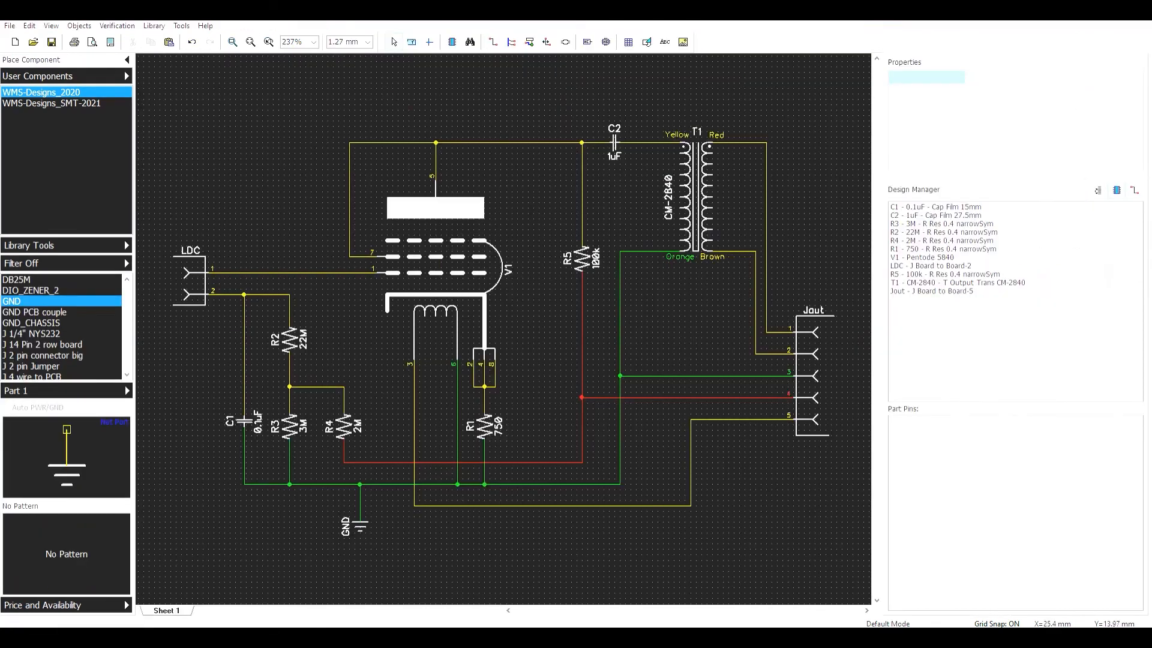
key(ctrl+s)
key(alt+Tab)
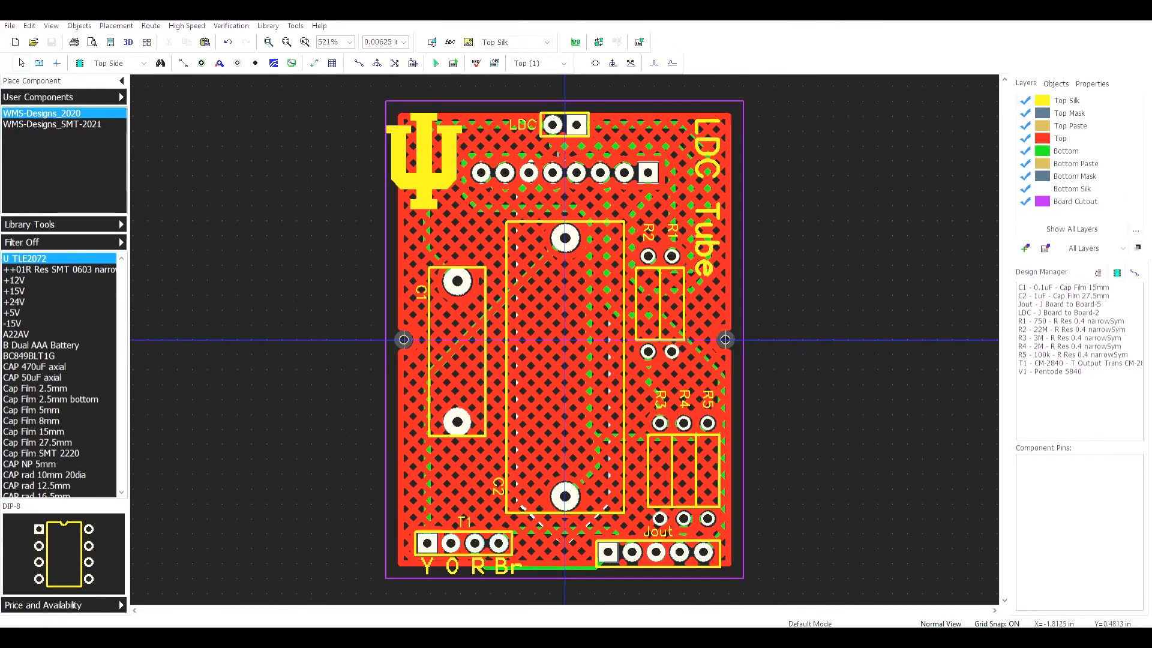
- Renew the layout from the related schematic again, including locked components and using the schematic's 3D models for R1 to R5
key(ctrl+u)
key(Return)
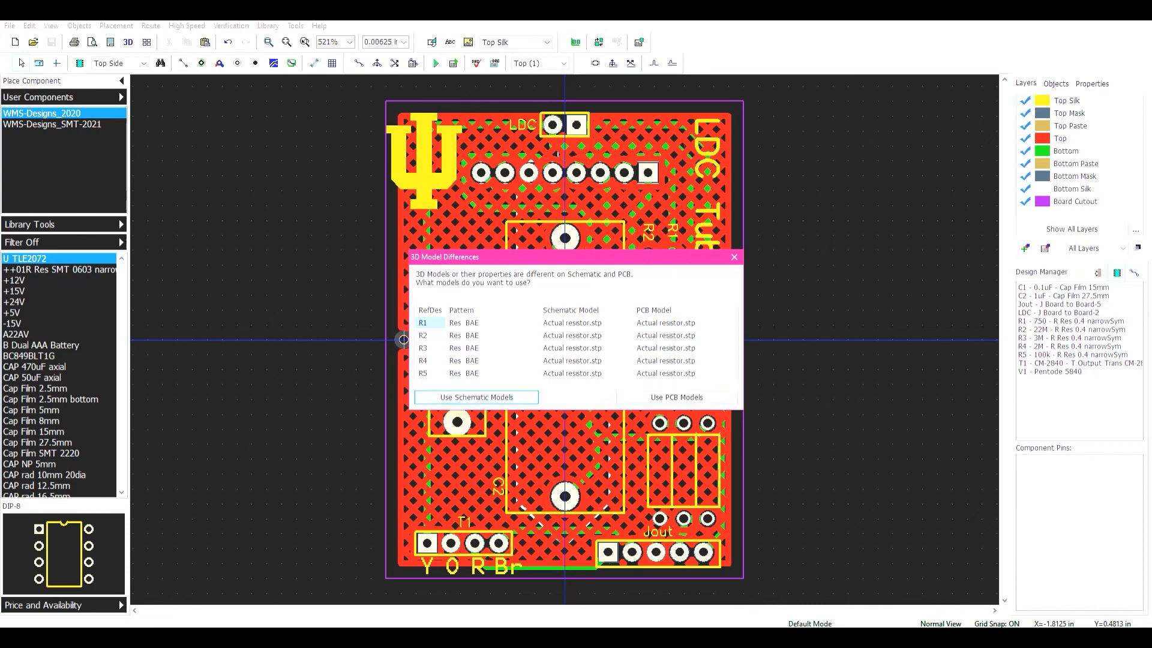
key(Return)
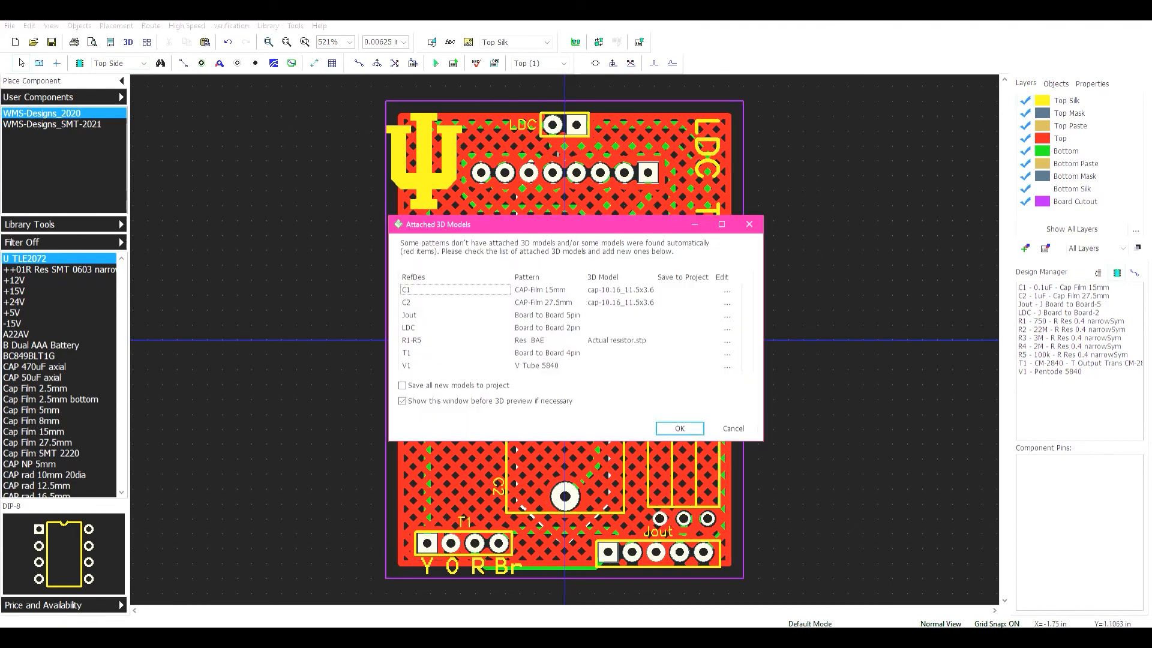
- Inspect the resistor and capacitor models on both sides of the board in the 3D preview and close it
key(Return)
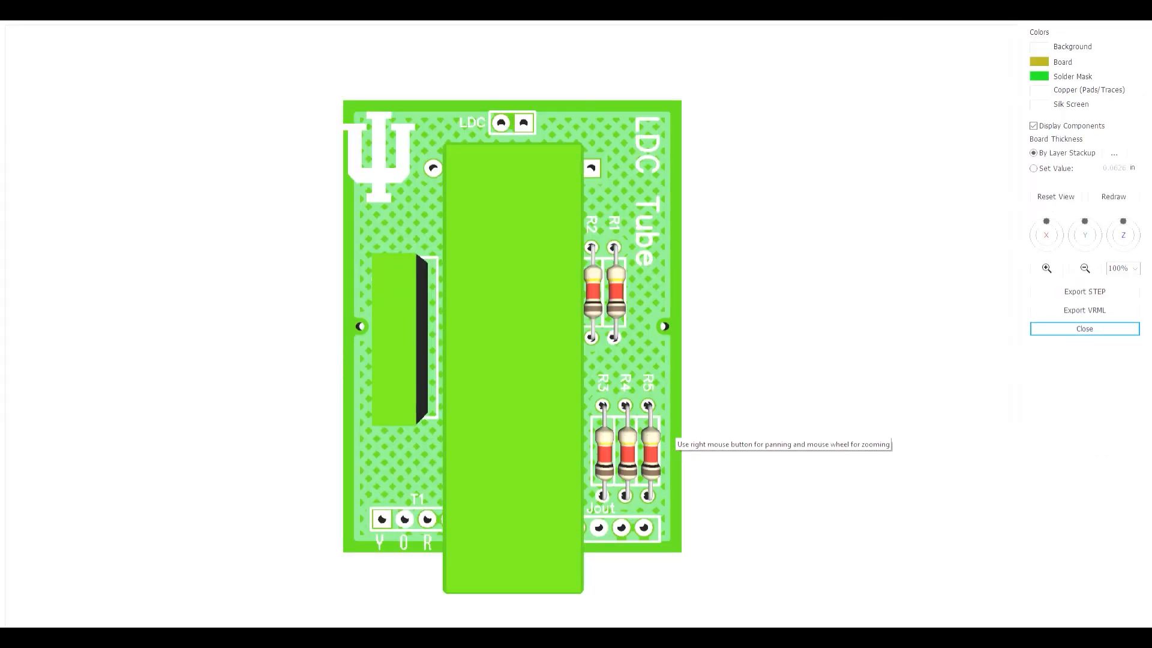
drag(675, 432, 288, 420)
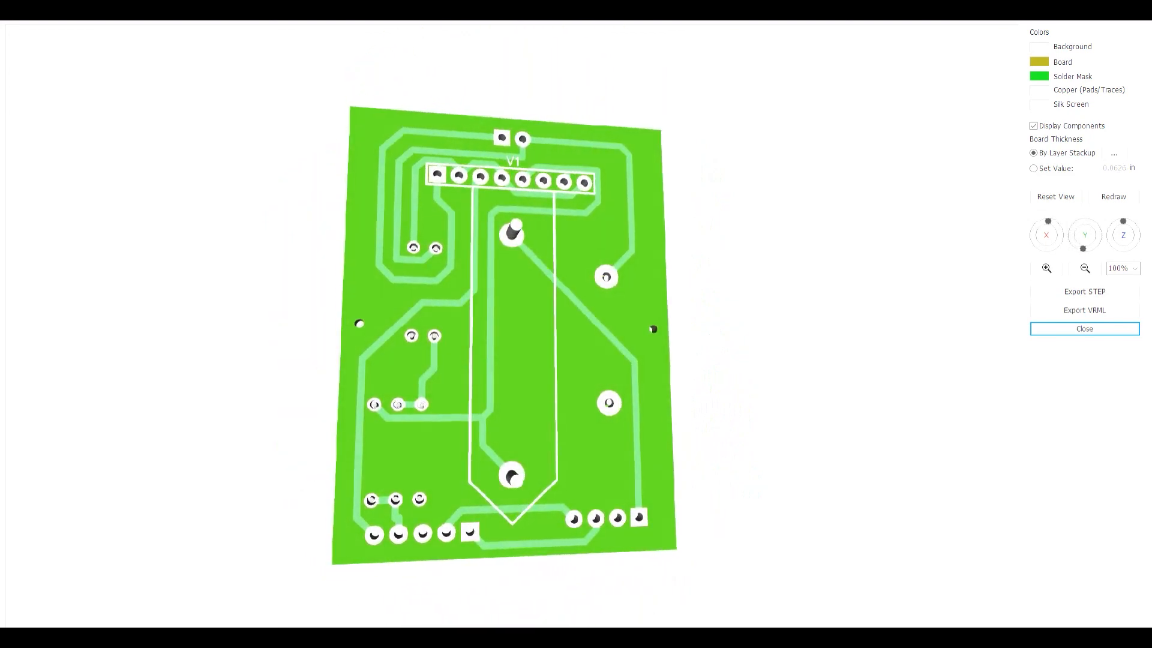
drag(288, 420, 618, 429)
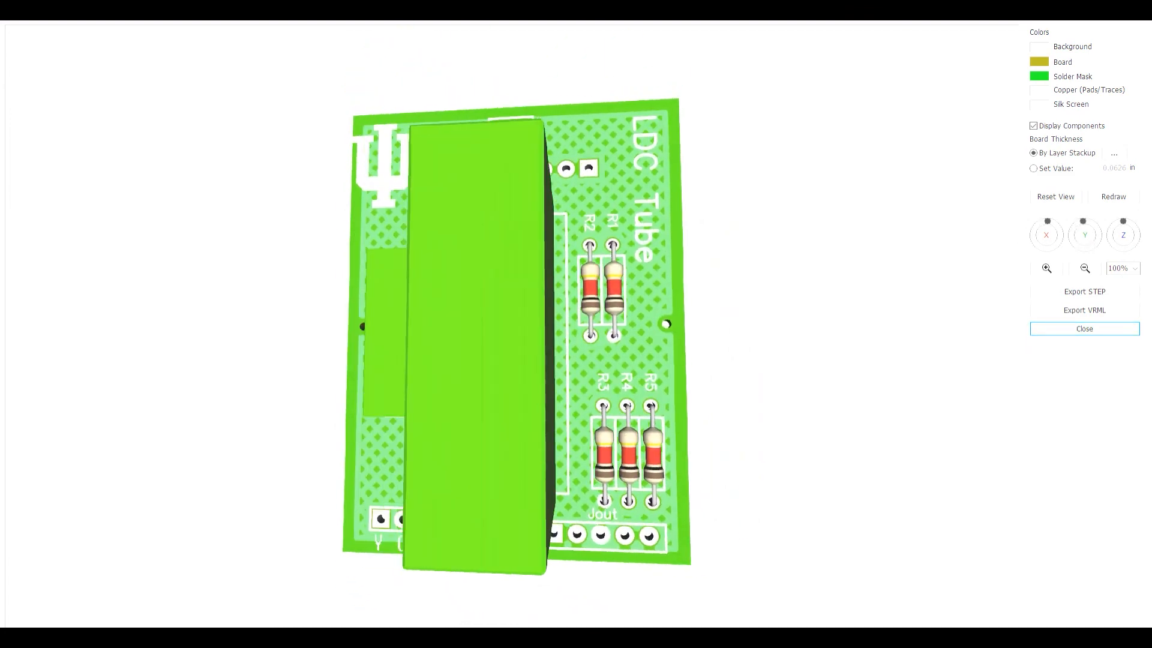
click(1083, 329)
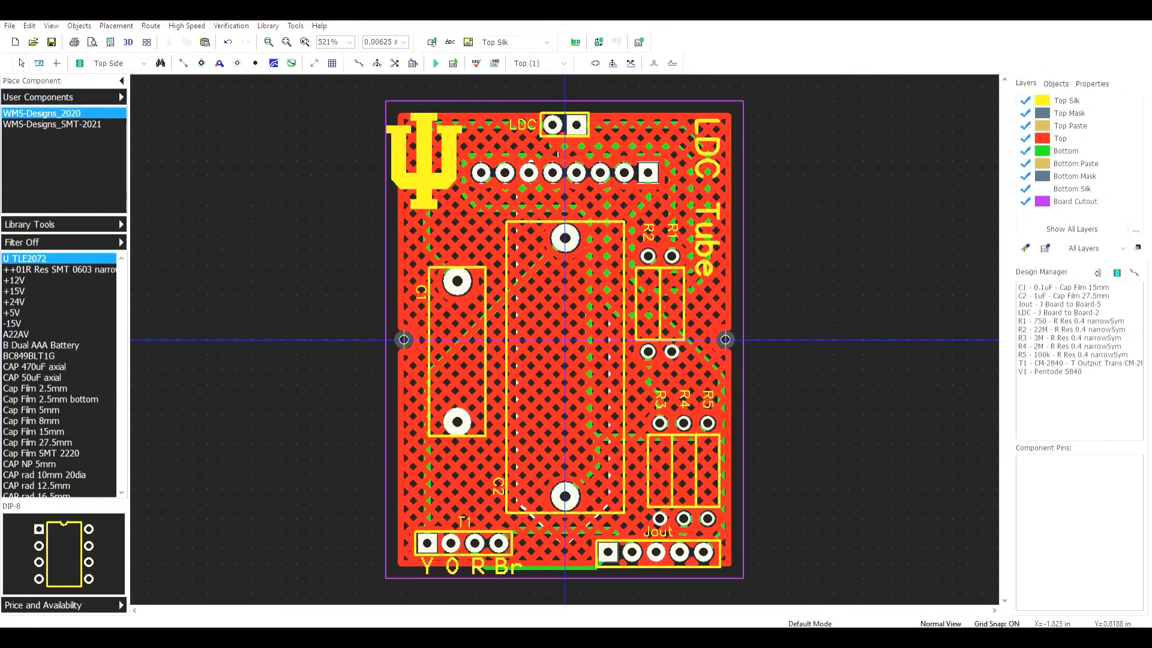
- Review the Gerber RS-274X export settings and the Export All archive options, and close the export without producing files
click(9, 25)
mouse_move(66, 135)
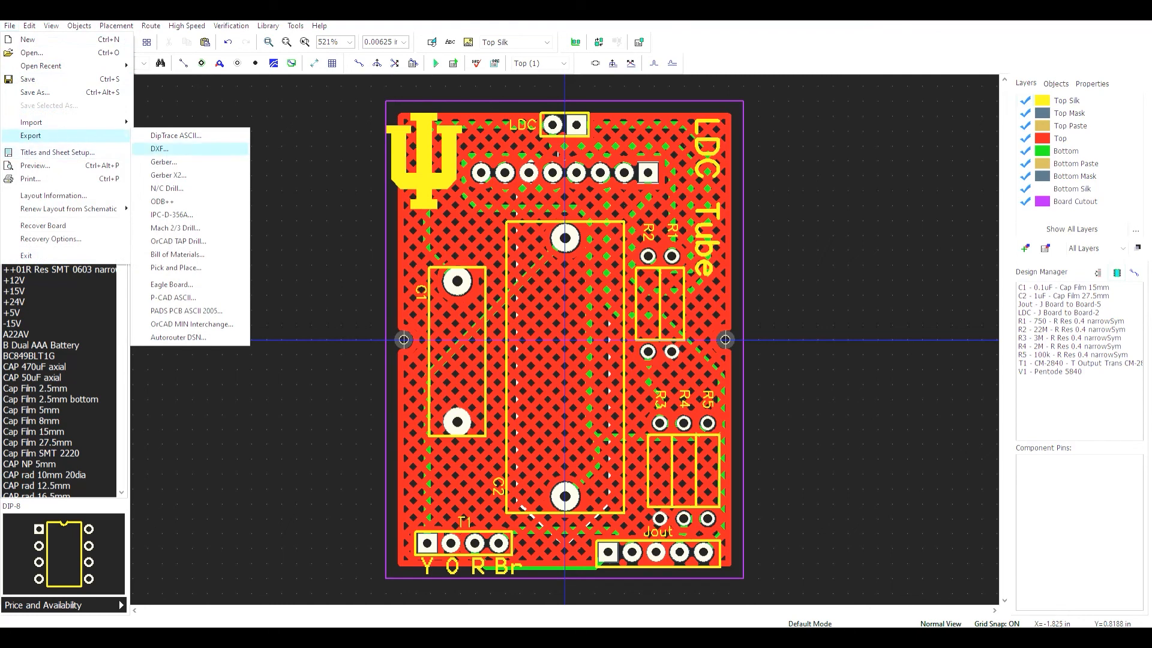
click(164, 161)
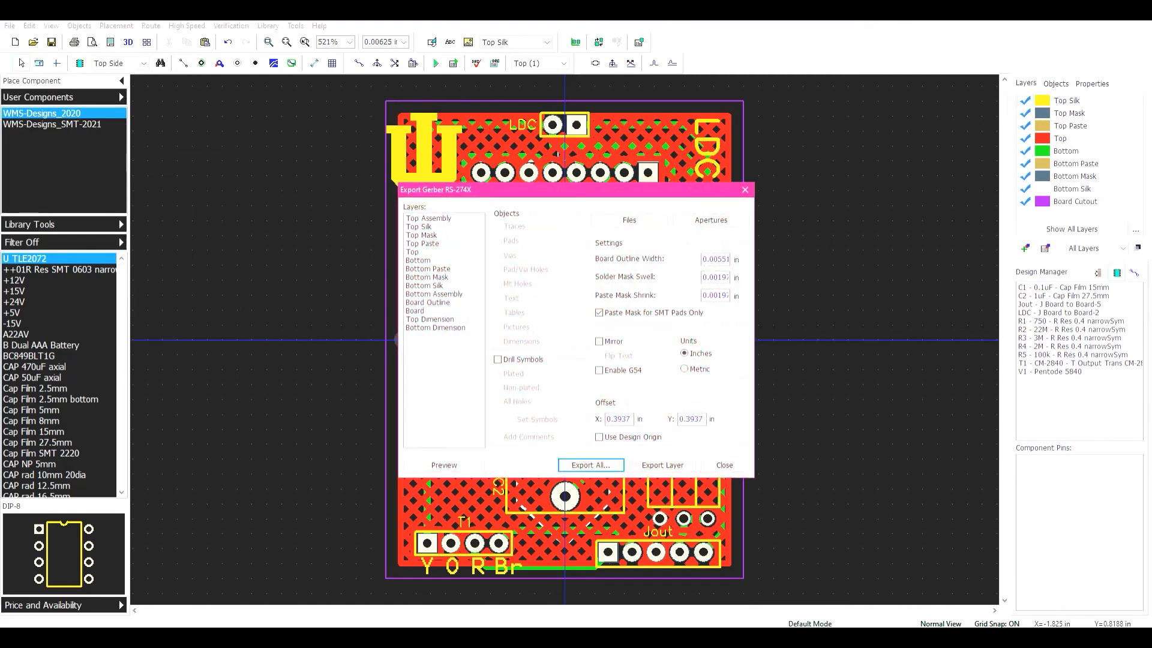
click(590, 465)
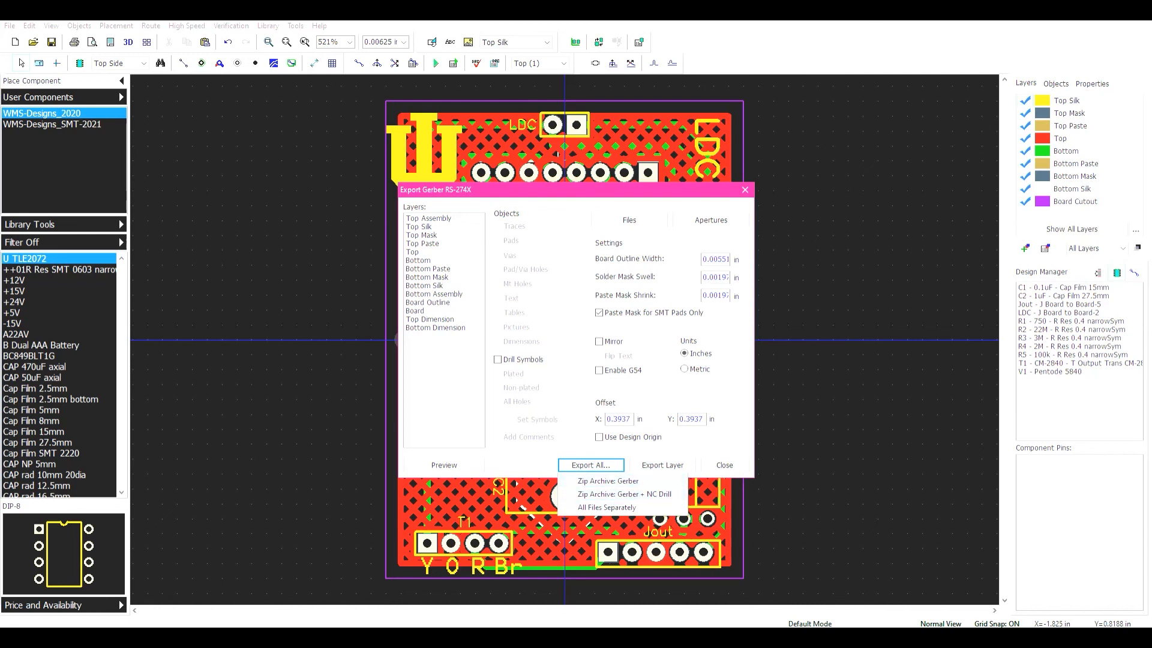
click(723, 465)
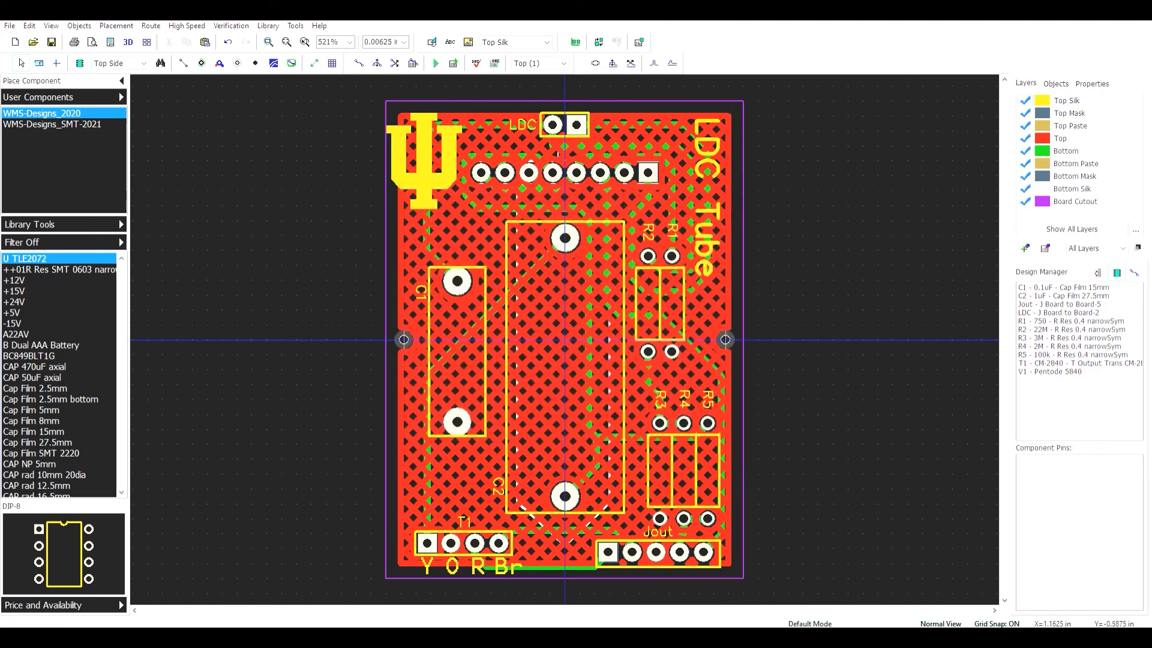